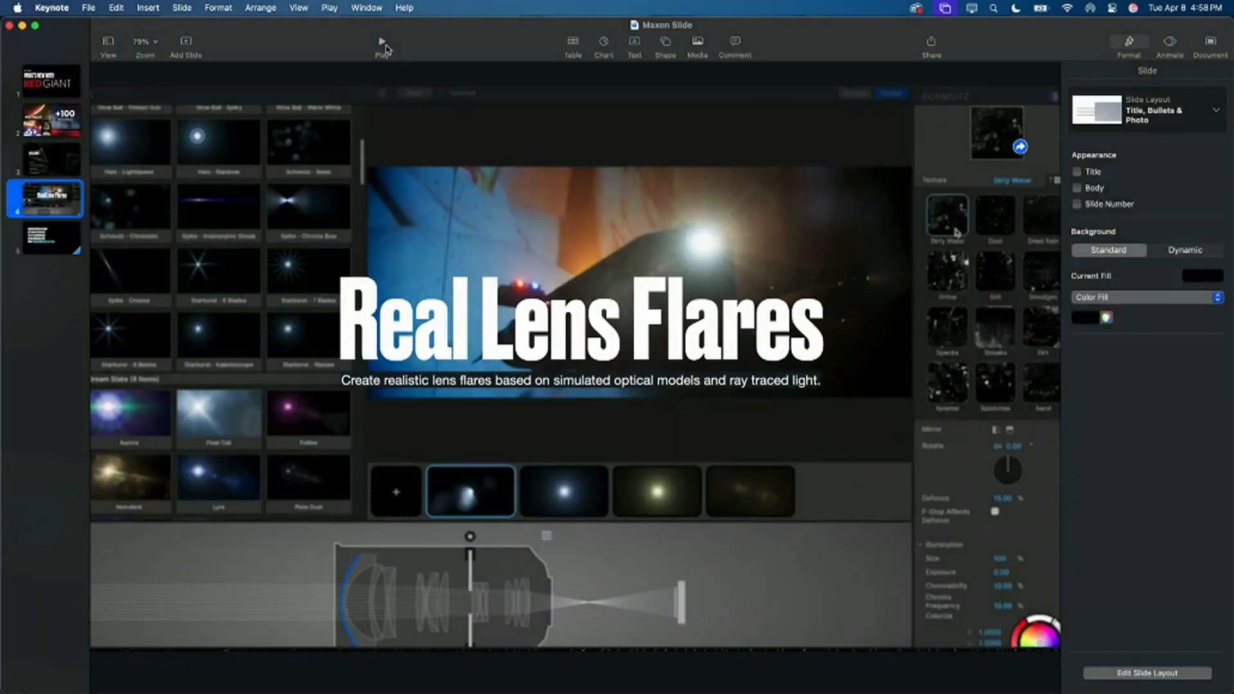
Step: Switch to DaVinci Resolve and play the Venus planet clip from the start of the timeline
{"action": "key", "text": "super+Tab"}
{"action": "key", "text": "super+Tab"}
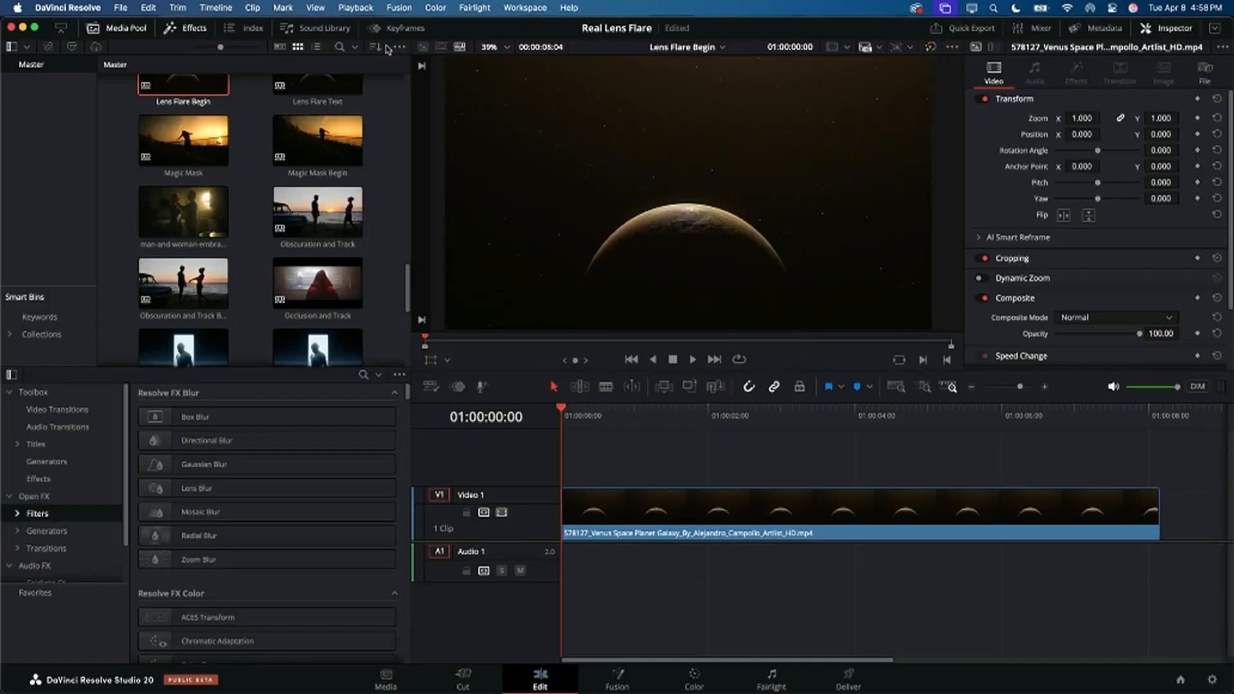
{"action": "left_click", "coordinate": [574, 419]}
{"action": "key", "text": "Home"}
{"action": "key", "text": "space"}
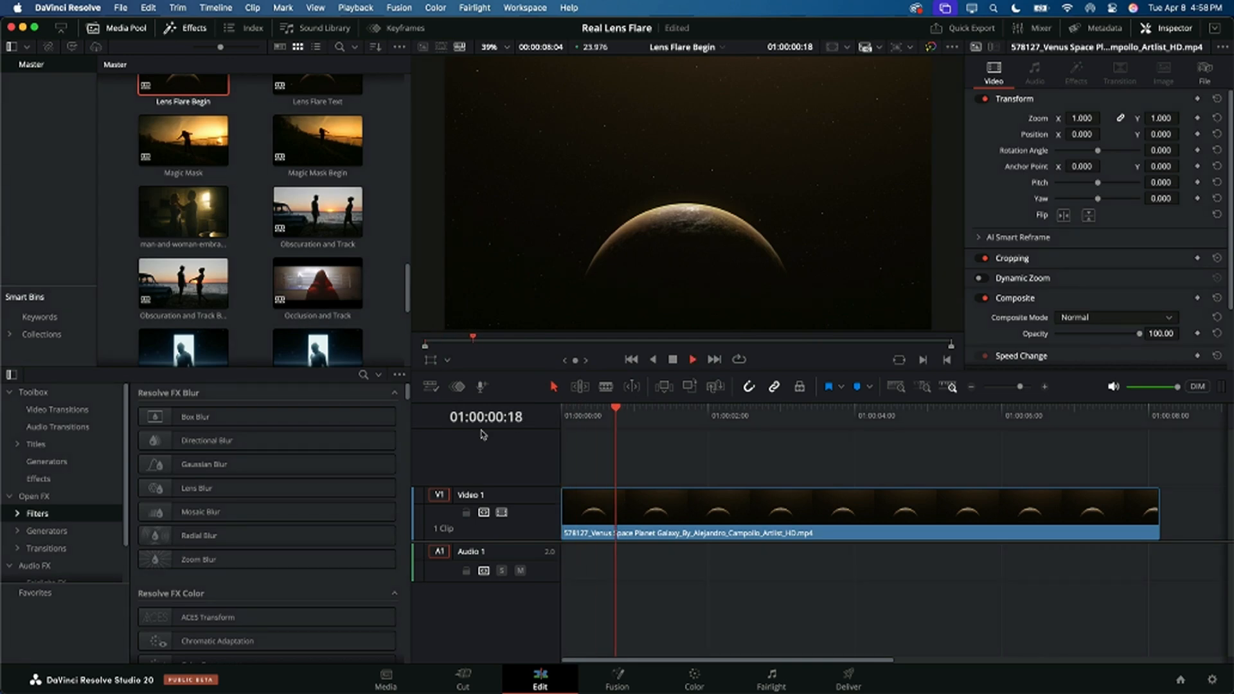
{"action": "key", "text": "space"}
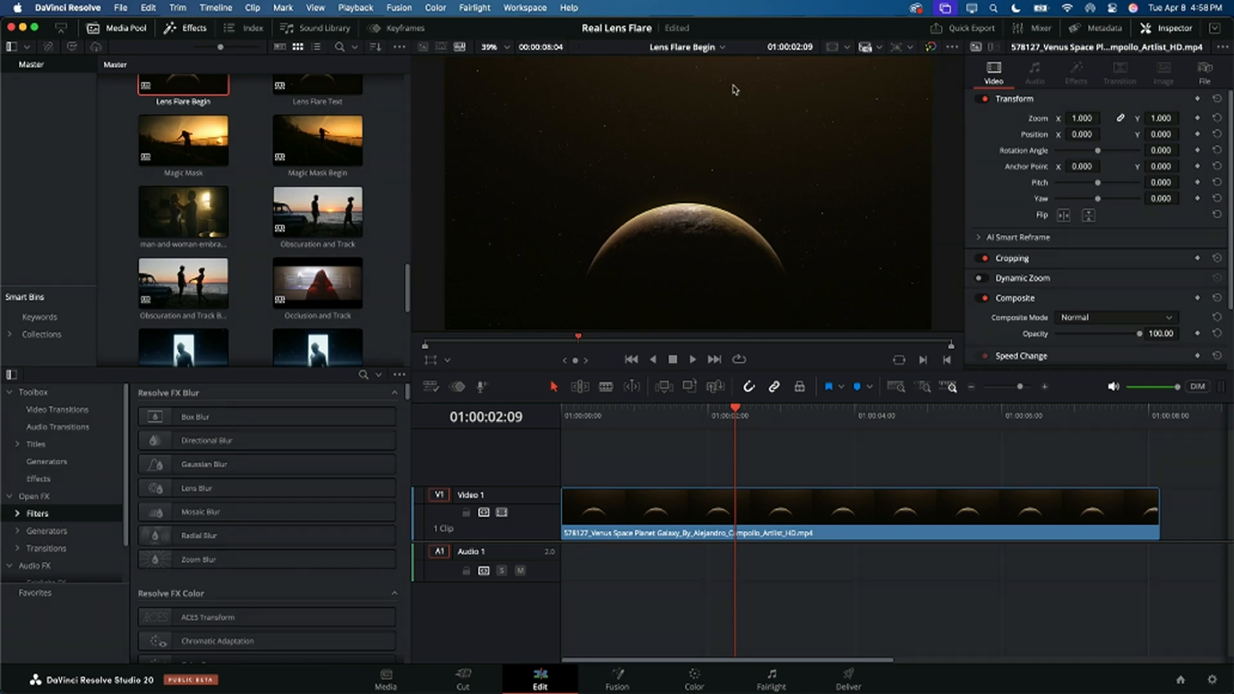
Step: Search the Open FX filters for "real lens" and apply Real Lens Flares to the planet clip on Video 1
{"action": "left_click", "coordinate": [45, 514]}
{"action": "left_click", "coordinate": [363, 375]}
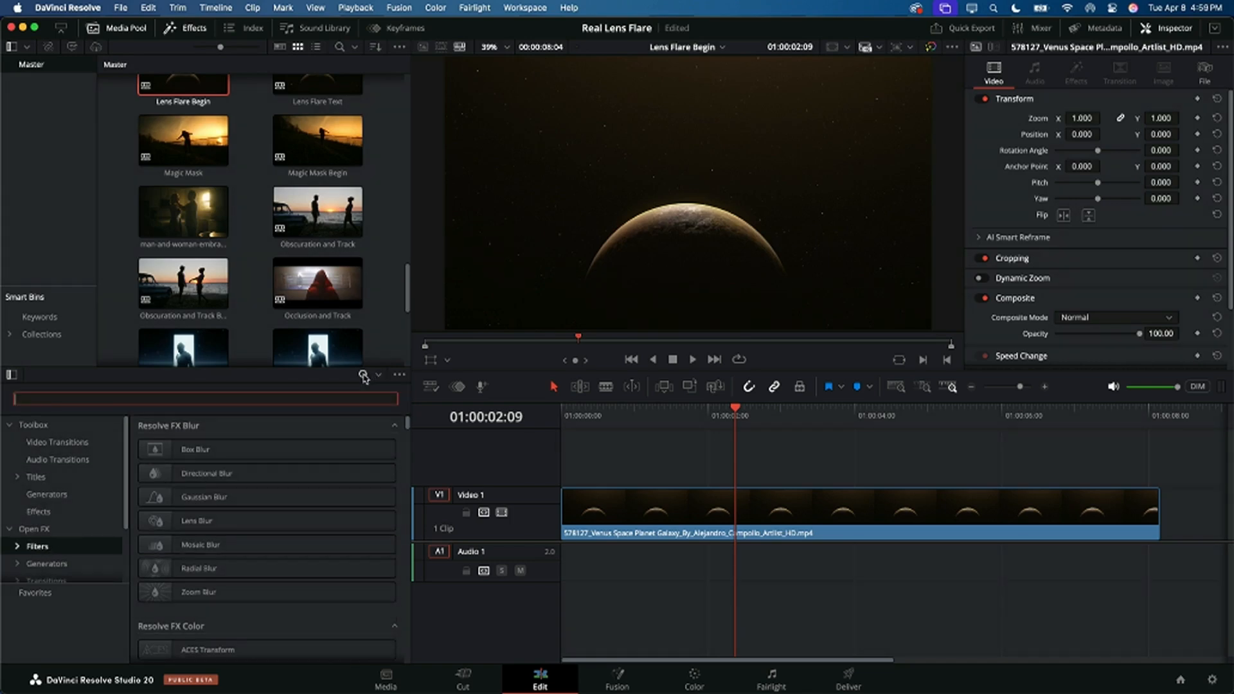
{"action": "type", "text": "real le"}
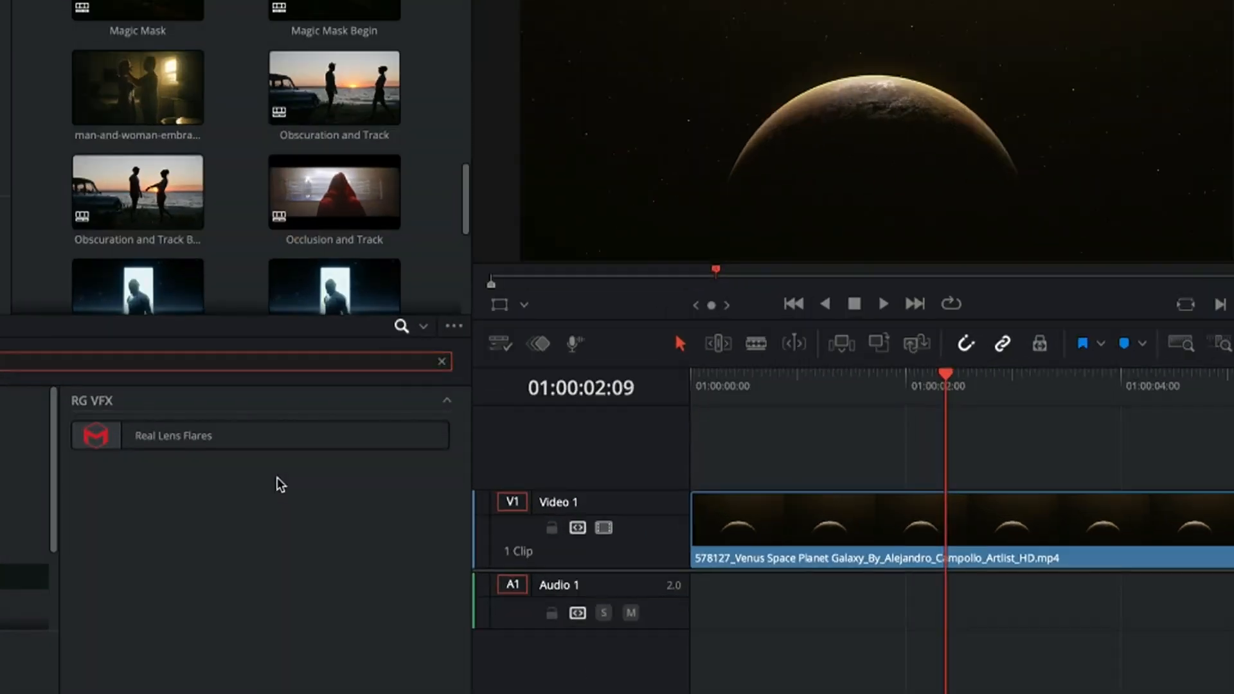
{"action": "mouse_move", "coordinate": [217, 451]}
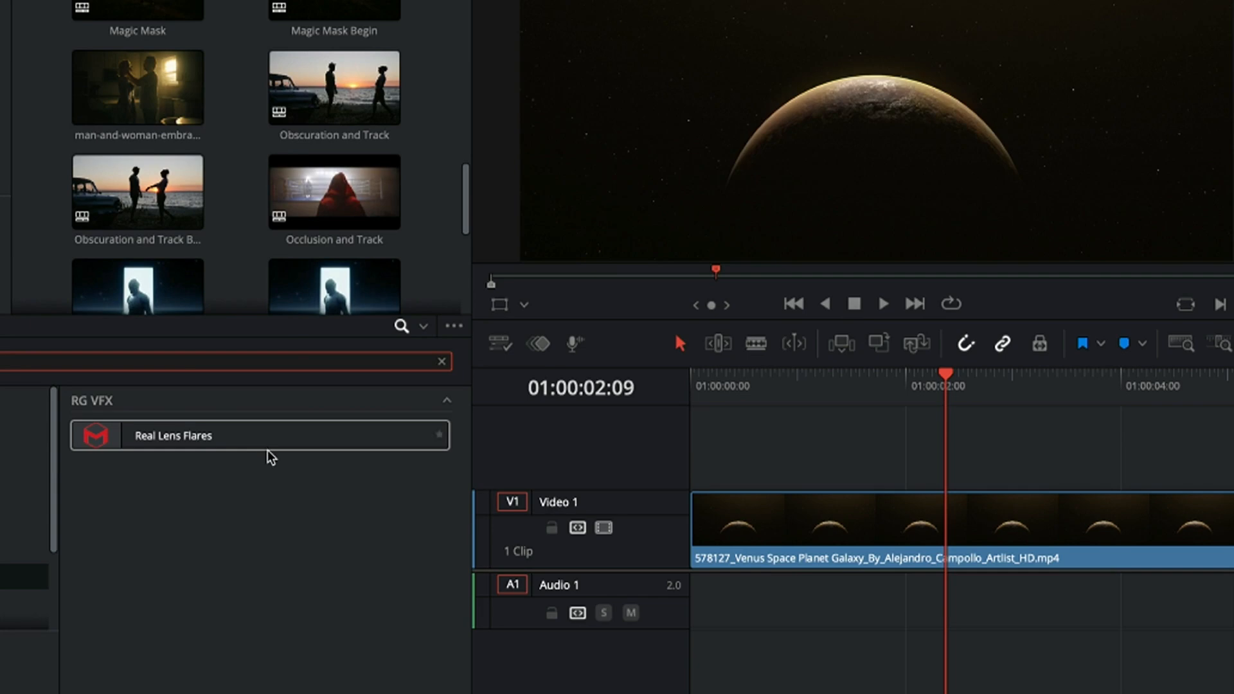
{"action": "mouse_move", "coordinate": [273, 450]}
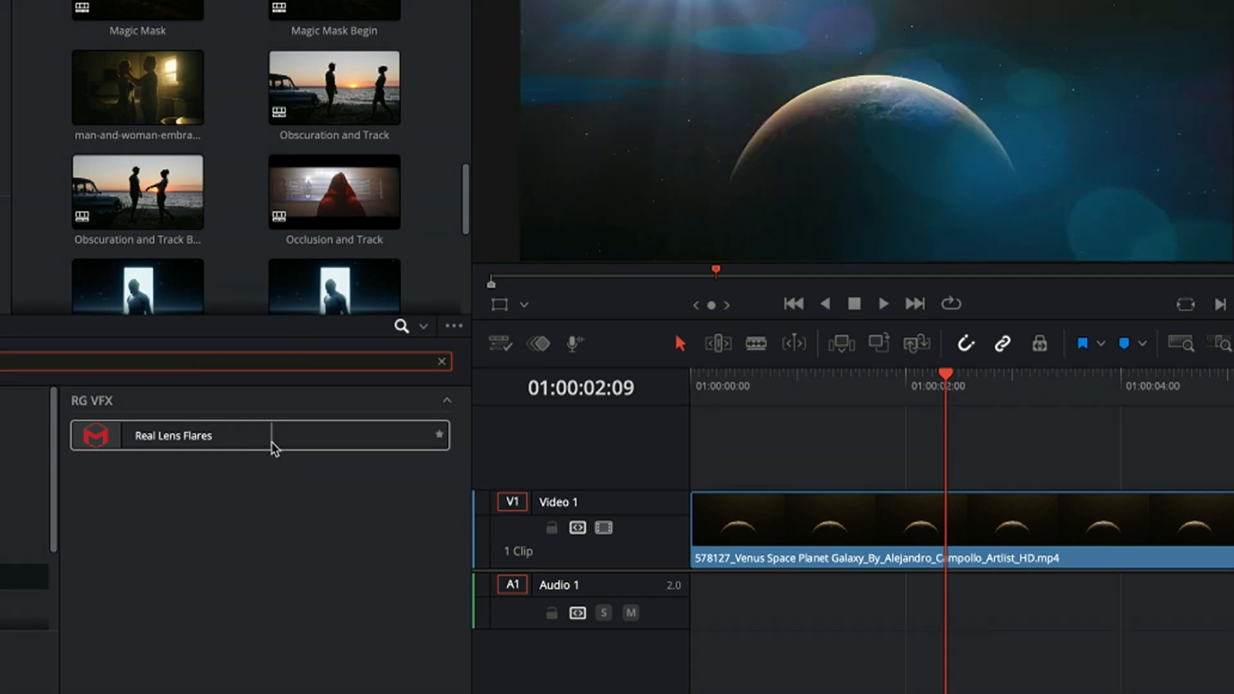
{"action": "left_click_drag", "start_coordinate": [259, 440], "coordinate": [833, 532]}
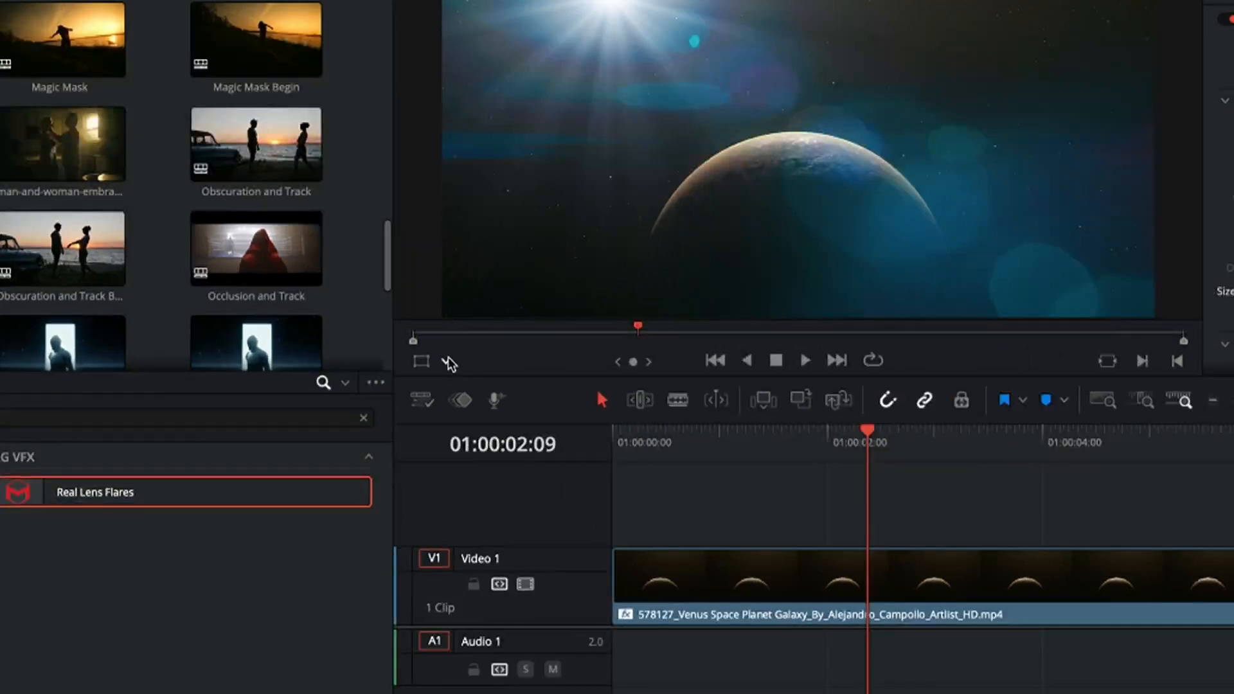
Step: Show the Open FX overlay in the viewer and place the flare's light source centred above the planet, at about H 0.503, V 0.939
{"action": "left_click", "coordinate": [448, 363]}
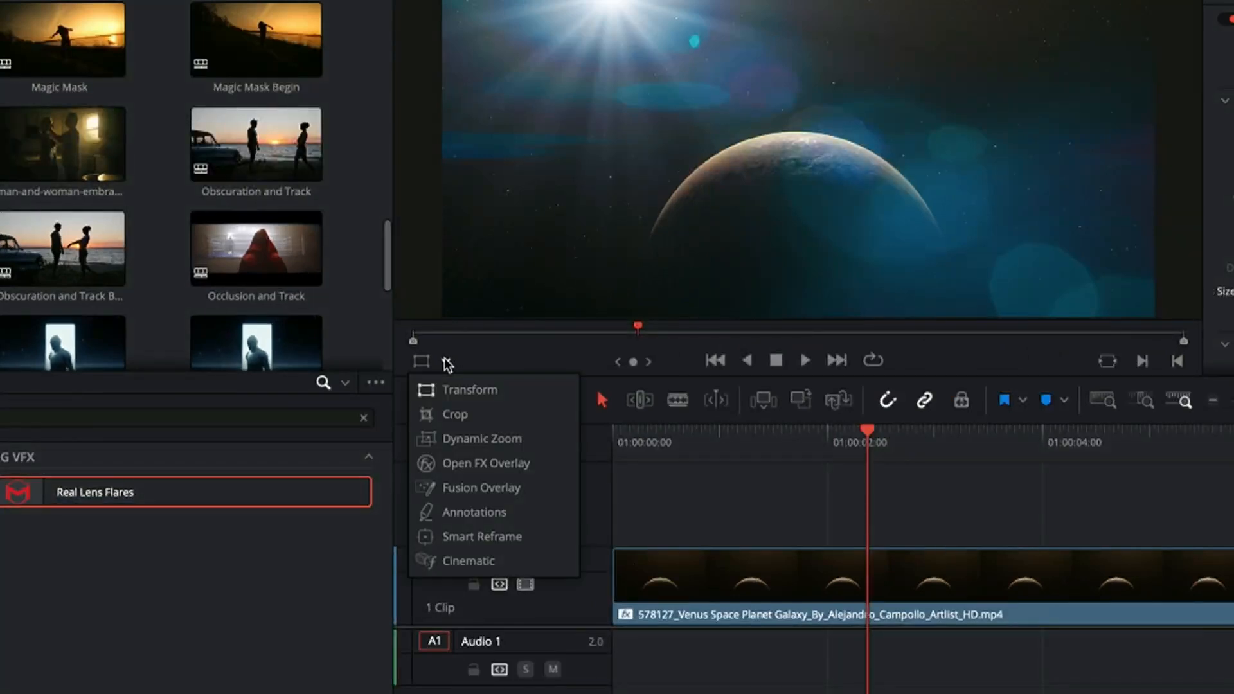
{"action": "left_click", "coordinate": [461, 464]}
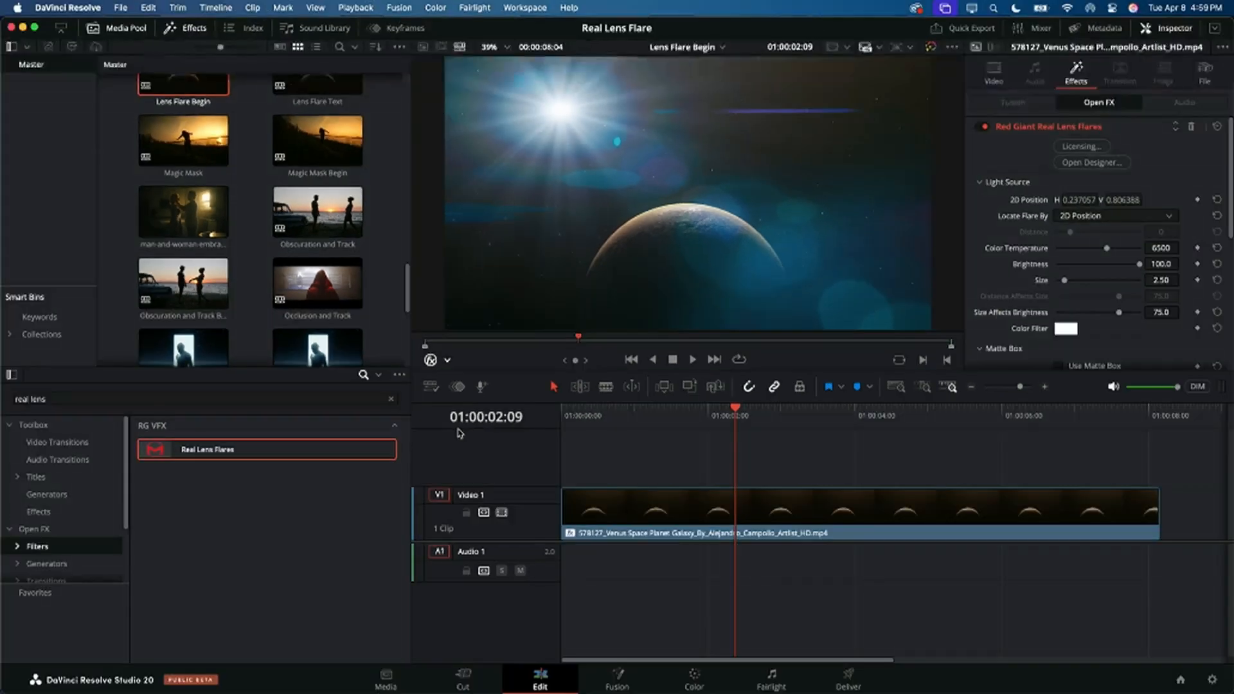
{"action": "left_click", "coordinate": [713, 520]}
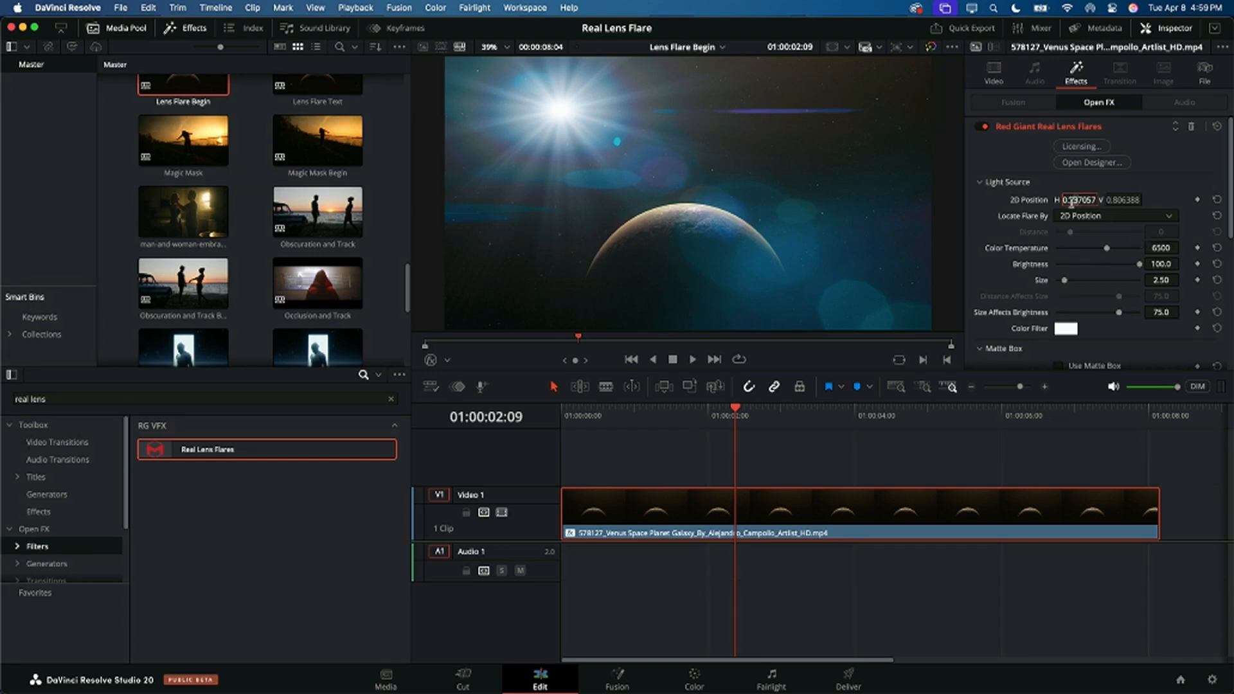
{"action": "type", "text": "0"}
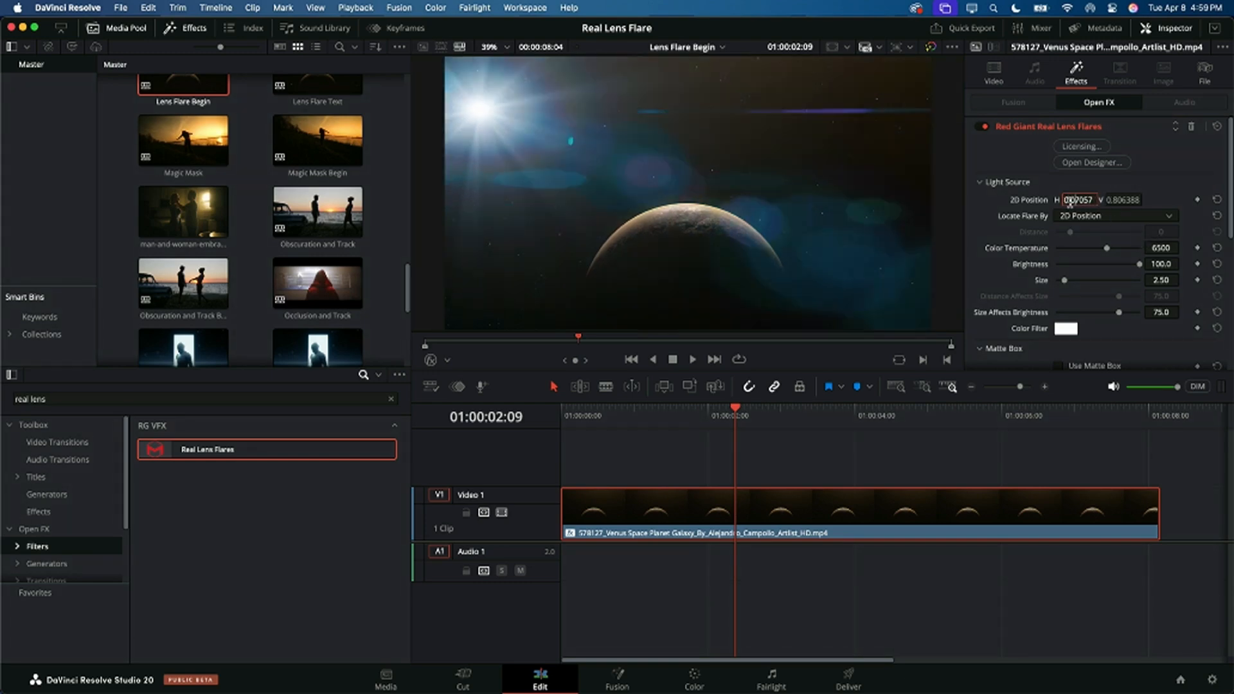
{"action": "key", "text": "Return"}
{"action": "left_click", "coordinate": [432, 364]}
{"action": "left_click_drag", "start_coordinate": [478, 109], "coordinate": [689, 75]}
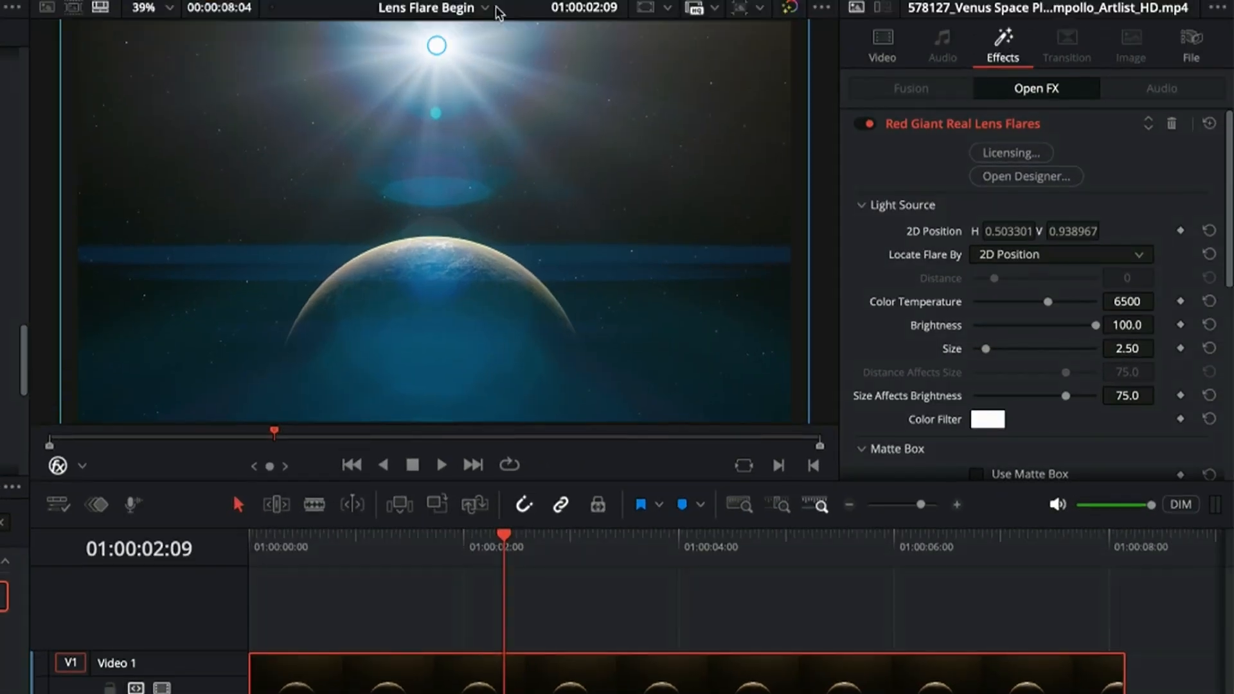
Step: Set the Real Lens Flares color temperature to 2674, size to 3.88 and render quality to Fast
{"action": "left_click_drag", "start_coordinate": [1047, 302], "coordinate": [998, 301]}
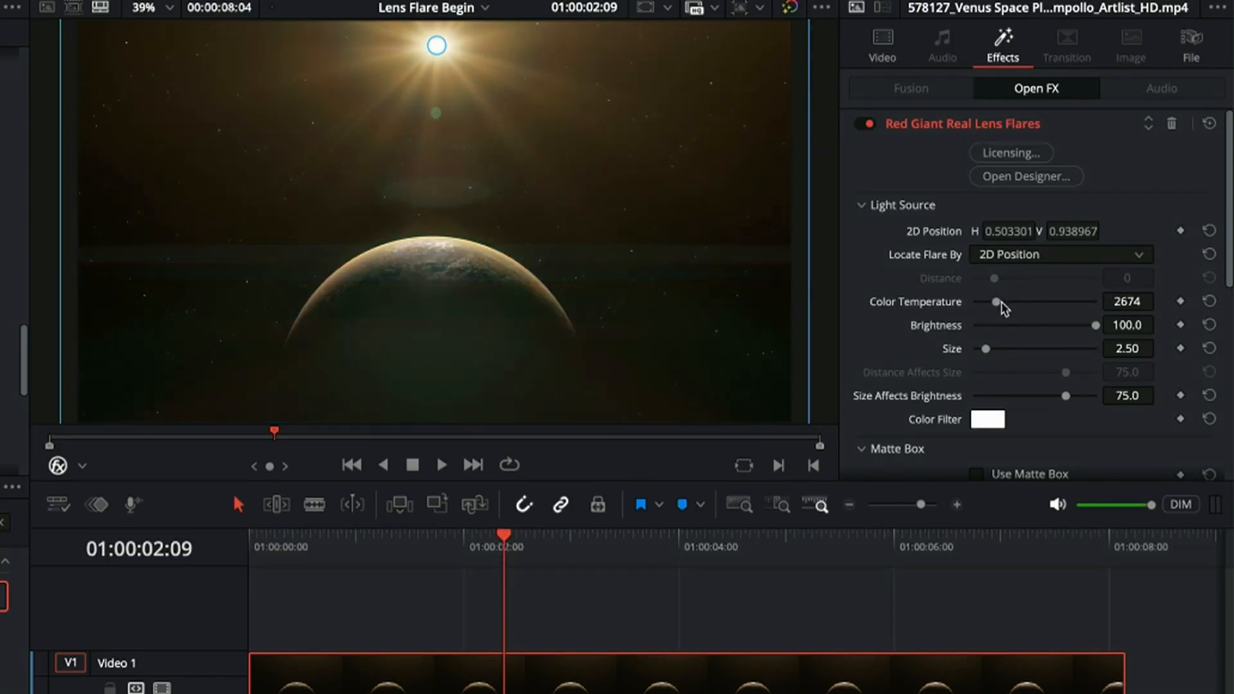
{"action": "mouse_move", "coordinate": [986, 349]}
{"action": "left_mouse_down"}
{"action": "mouse_move", "coordinate": [1006, 349]}
{"action": "mouse_move", "coordinate": [991, 349]}
{"action": "left_mouse_up"}
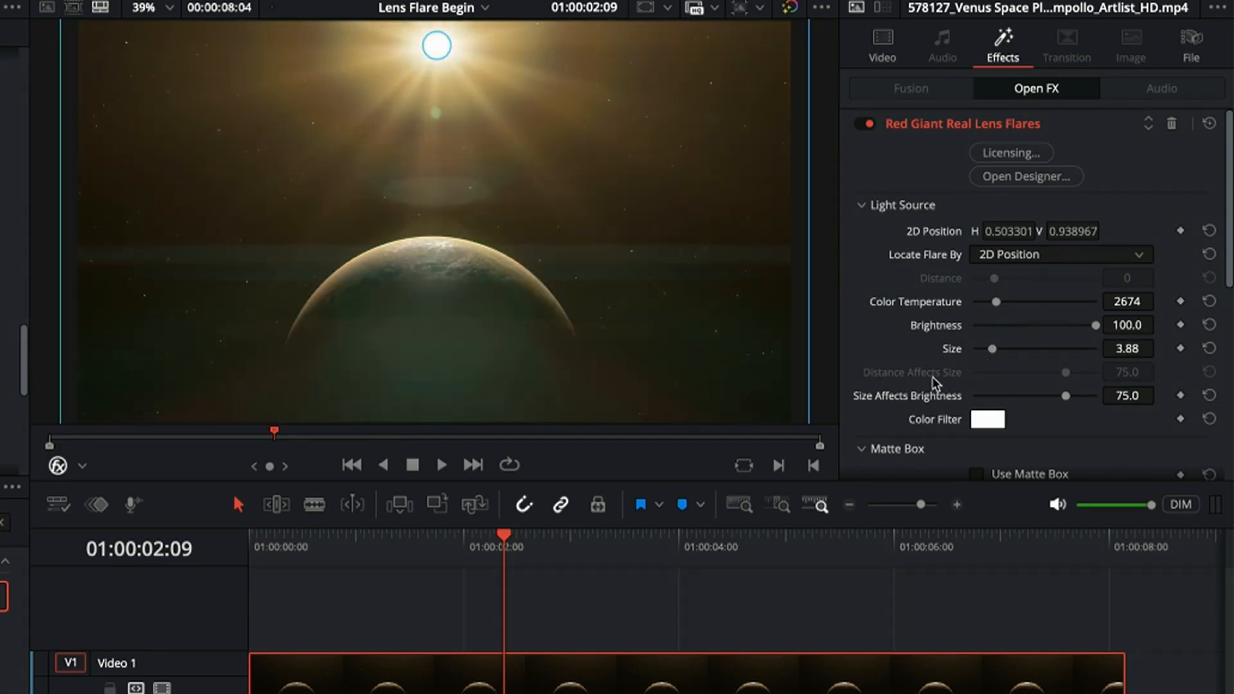
{"action": "scroll", "coordinate": [935, 384], "scroll_direction": "down", "scroll_amount": 5}
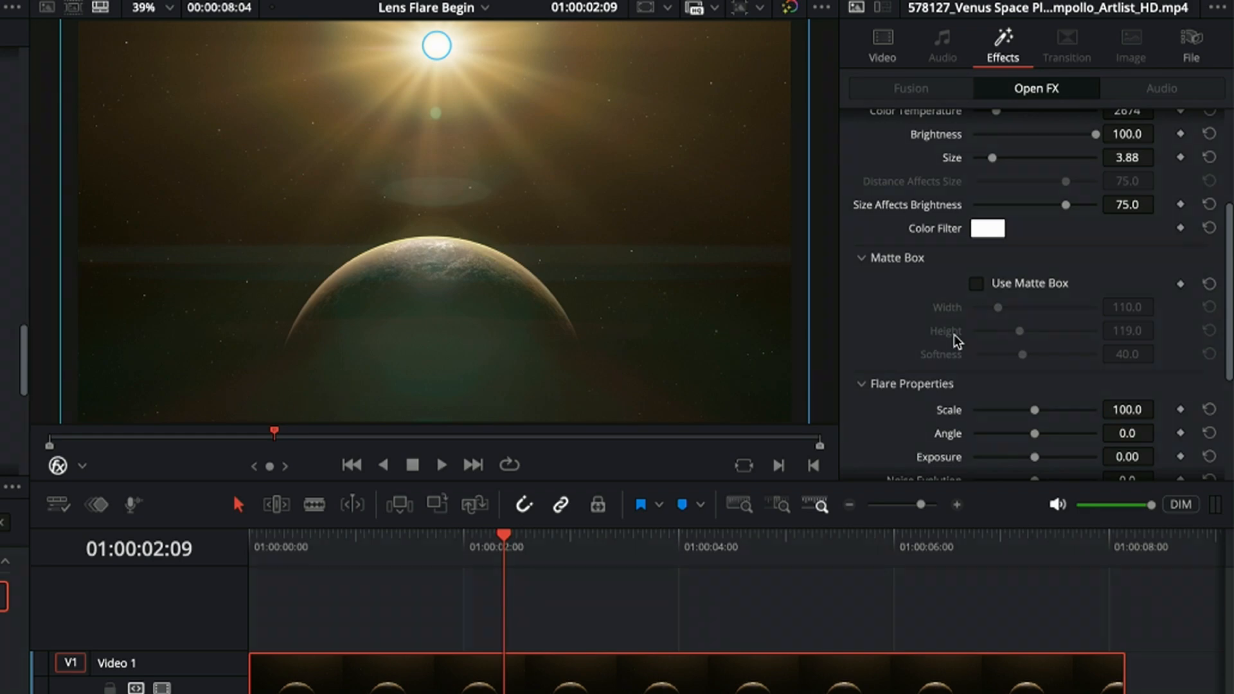
{"action": "scroll", "coordinate": [957, 341], "scroll_direction": "down", "scroll_amount": 4}
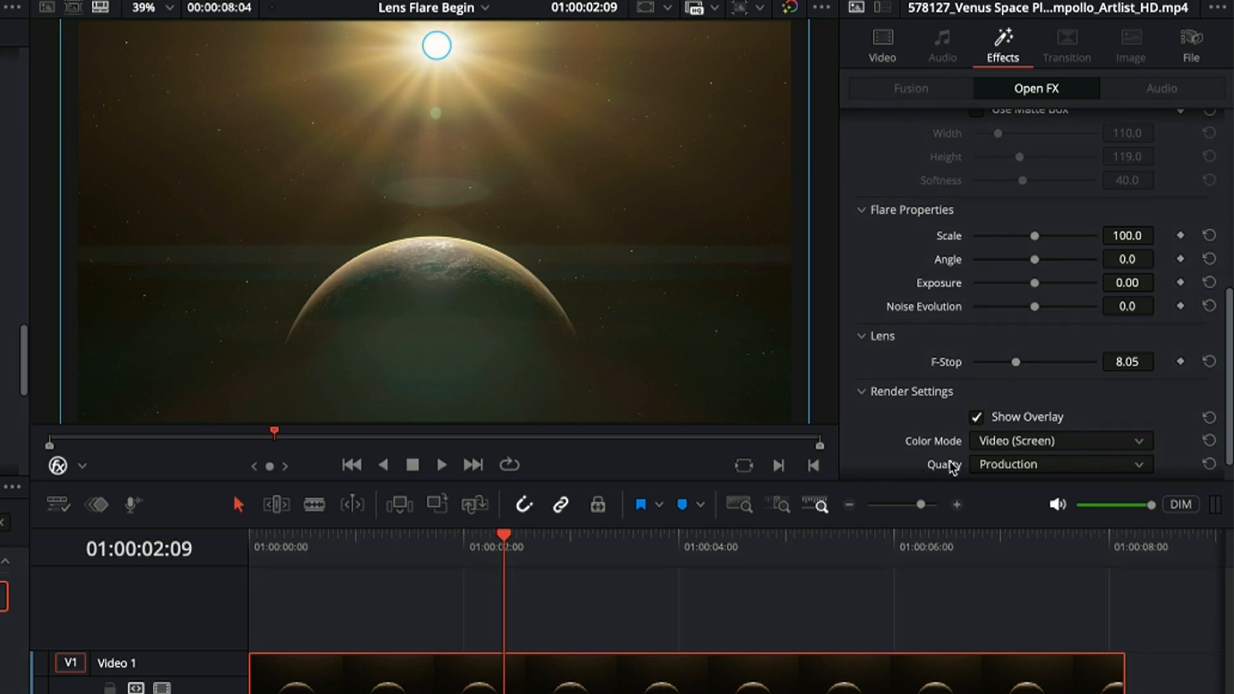
{"action": "left_click", "coordinate": [1010, 465]}
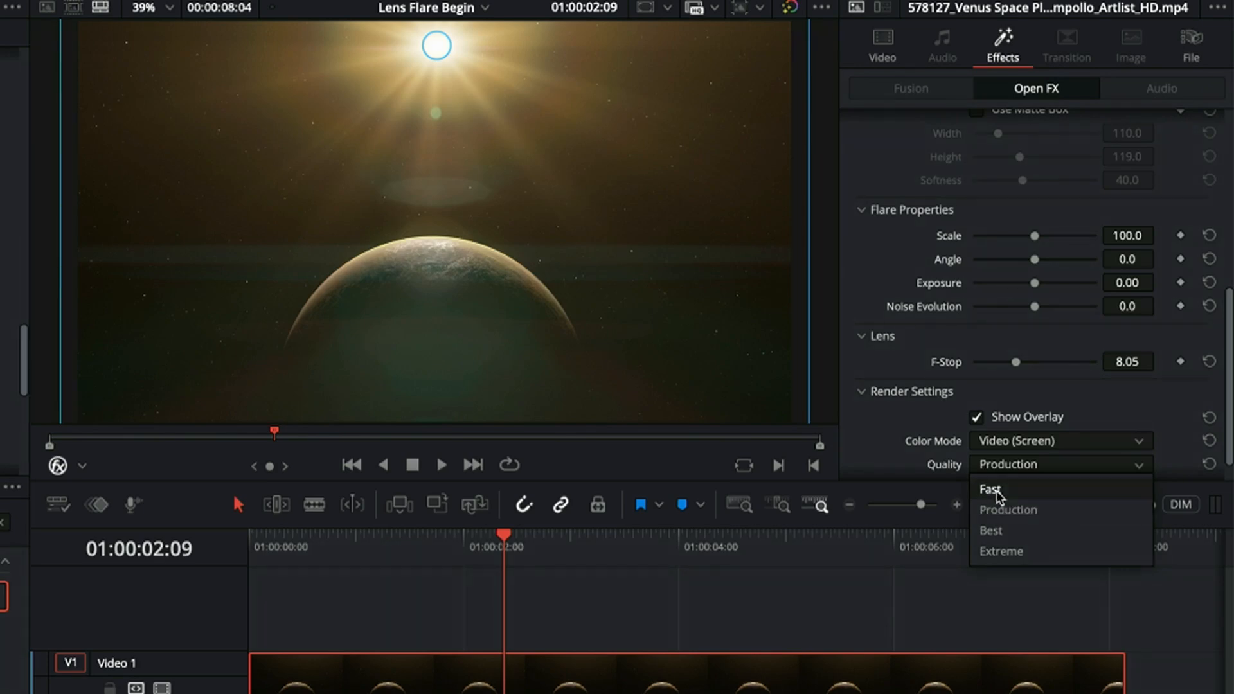
{"action": "left_click", "coordinate": [997, 489]}
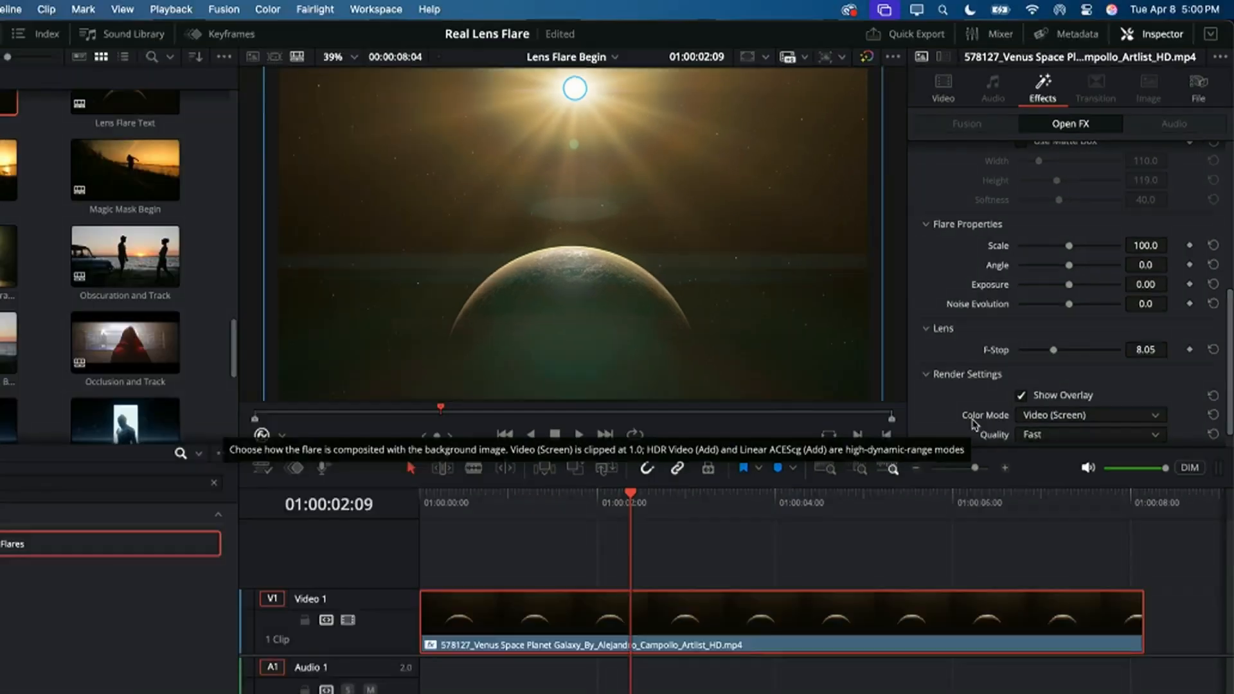
Step: Open the Real Lens Flares designer and browse its lens flare presets down to the Nostalgia and Stellar groups
{"action": "scroll", "coordinate": [1019, 351], "scroll_direction": "up", "scroll_amount": 3}
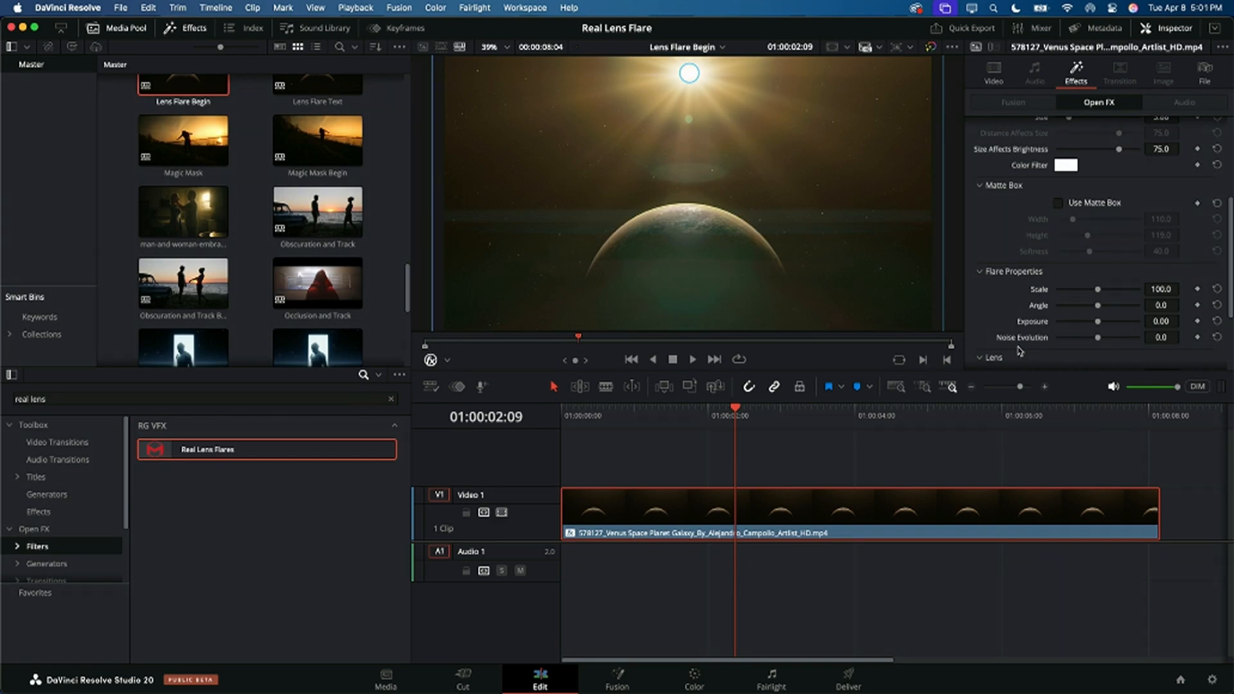
{"action": "scroll", "coordinate": [1027, 200], "scroll_direction": "up", "scroll_amount": 3}
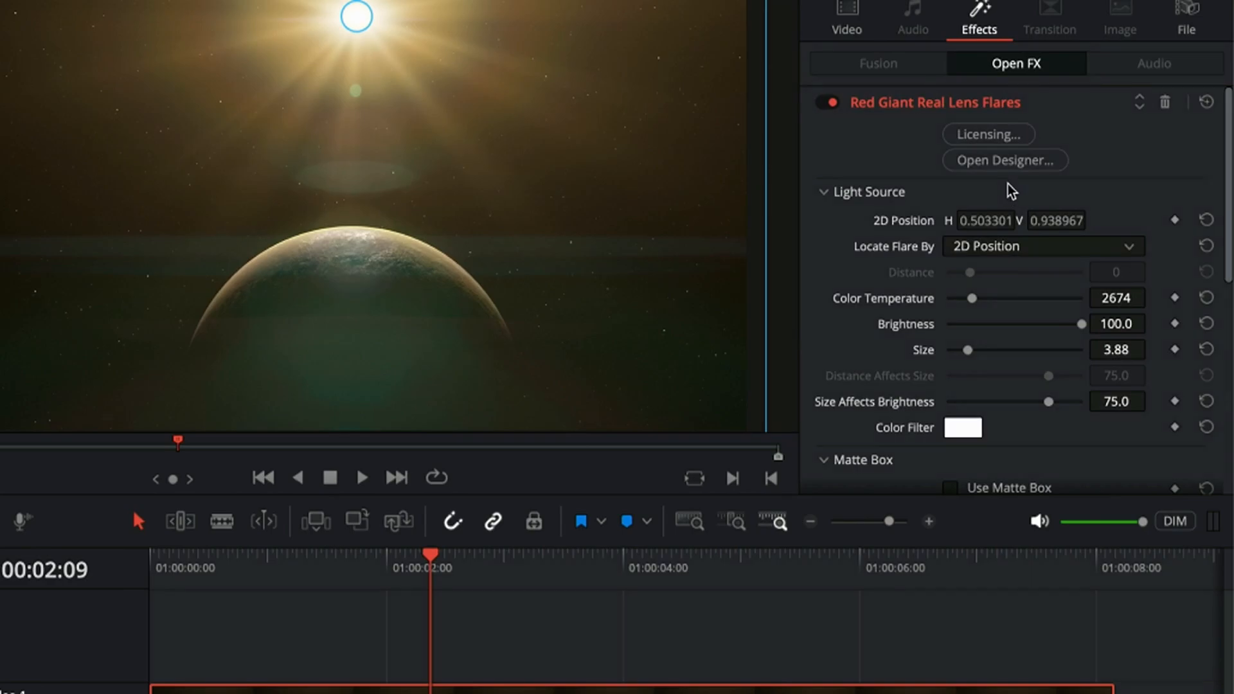
{"action": "left_click", "coordinate": [1013, 164]}
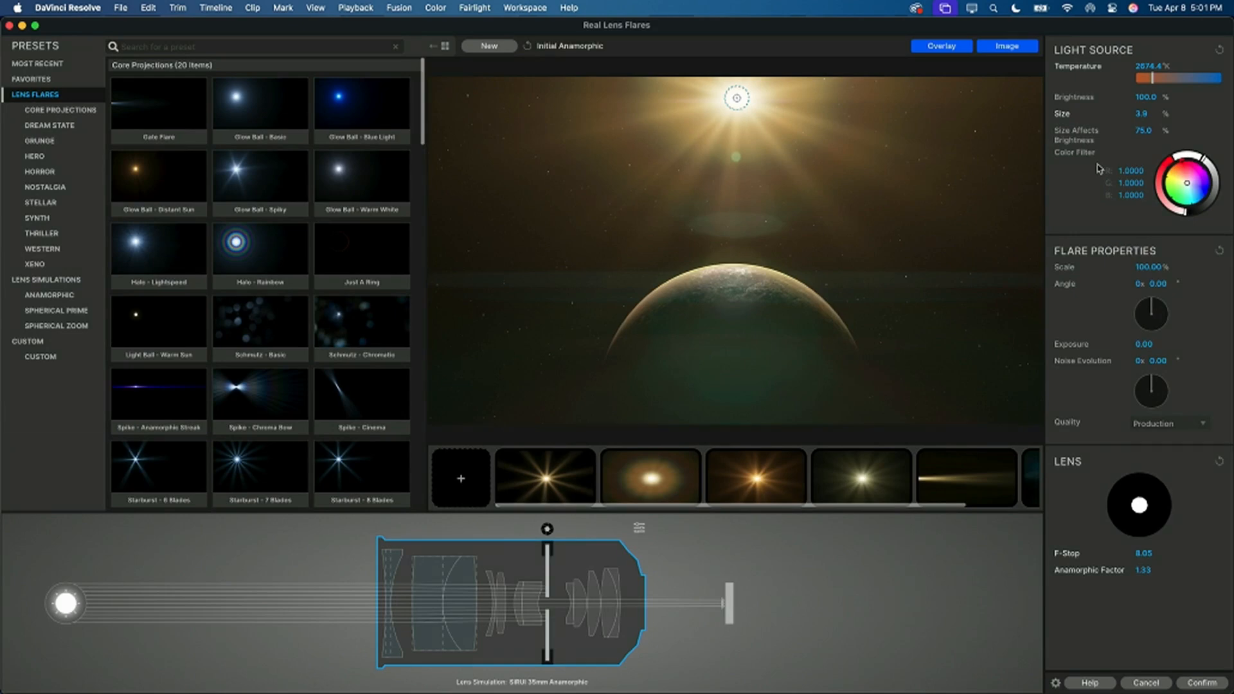
{"action": "scroll", "coordinate": [302, 158], "scroll_direction": "down", "scroll_amount": 3}
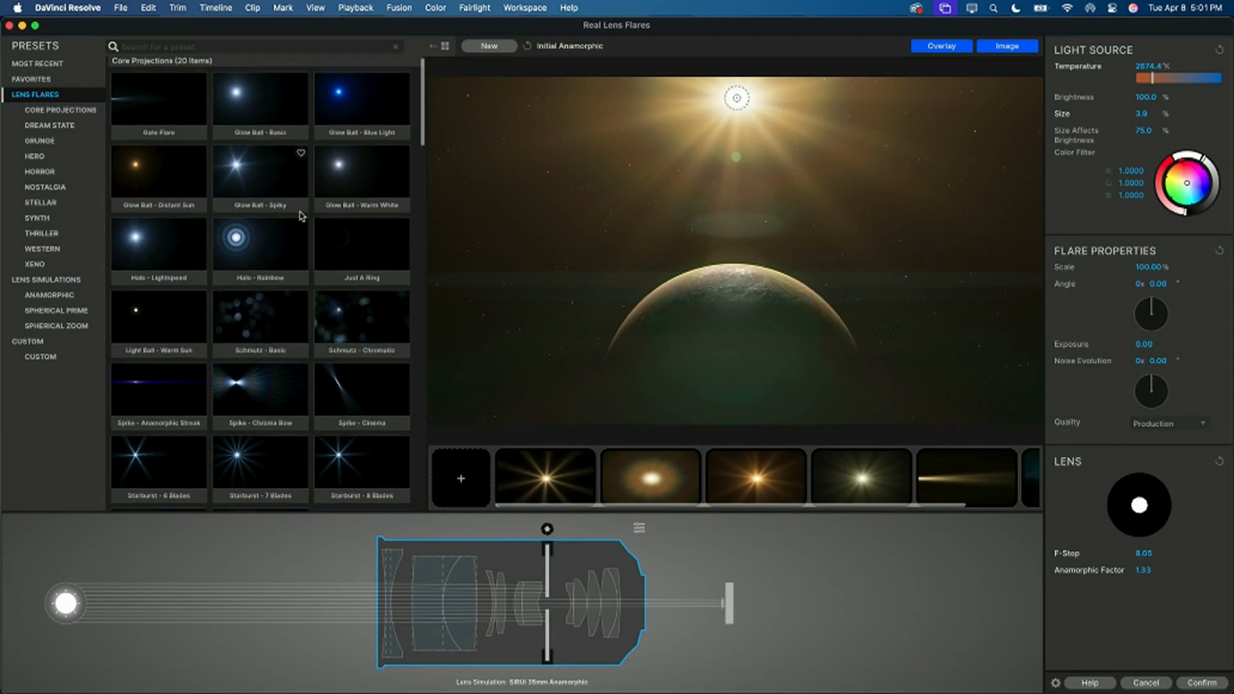
{"action": "scroll", "coordinate": [302, 216], "scroll_direction": "down", "scroll_amount": 10}
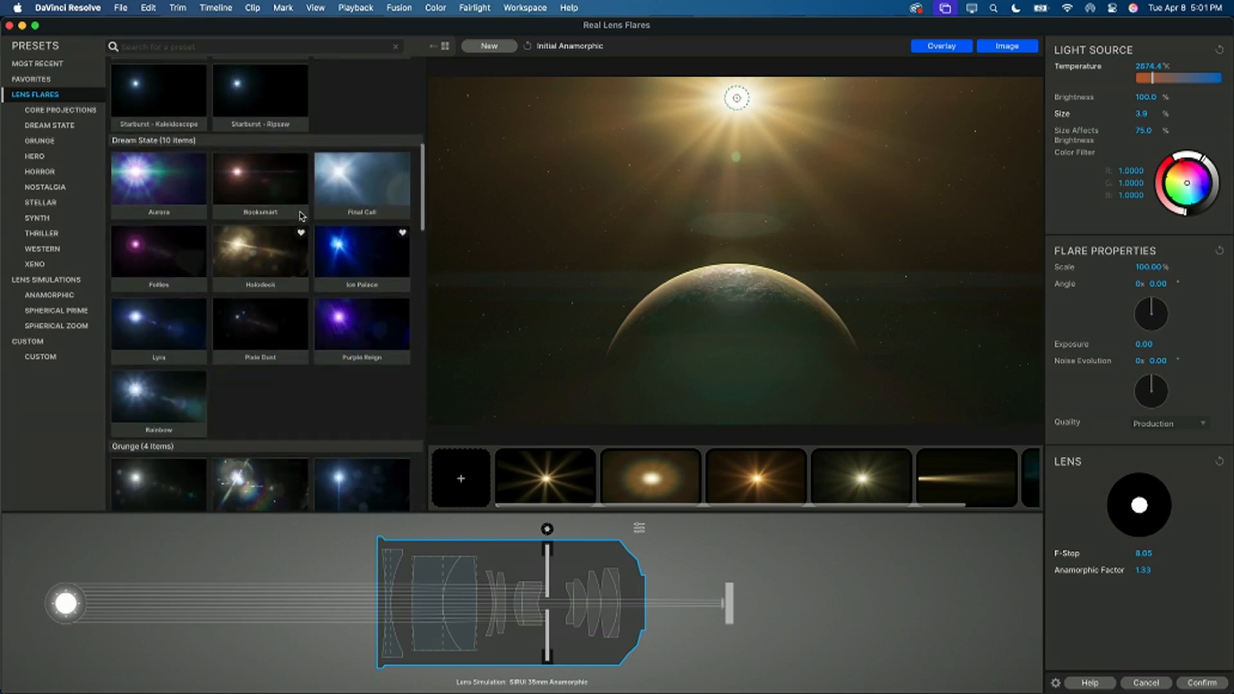
{"action": "scroll", "coordinate": [302, 217], "scroll_direction": "down", "scroll_amount": 15}
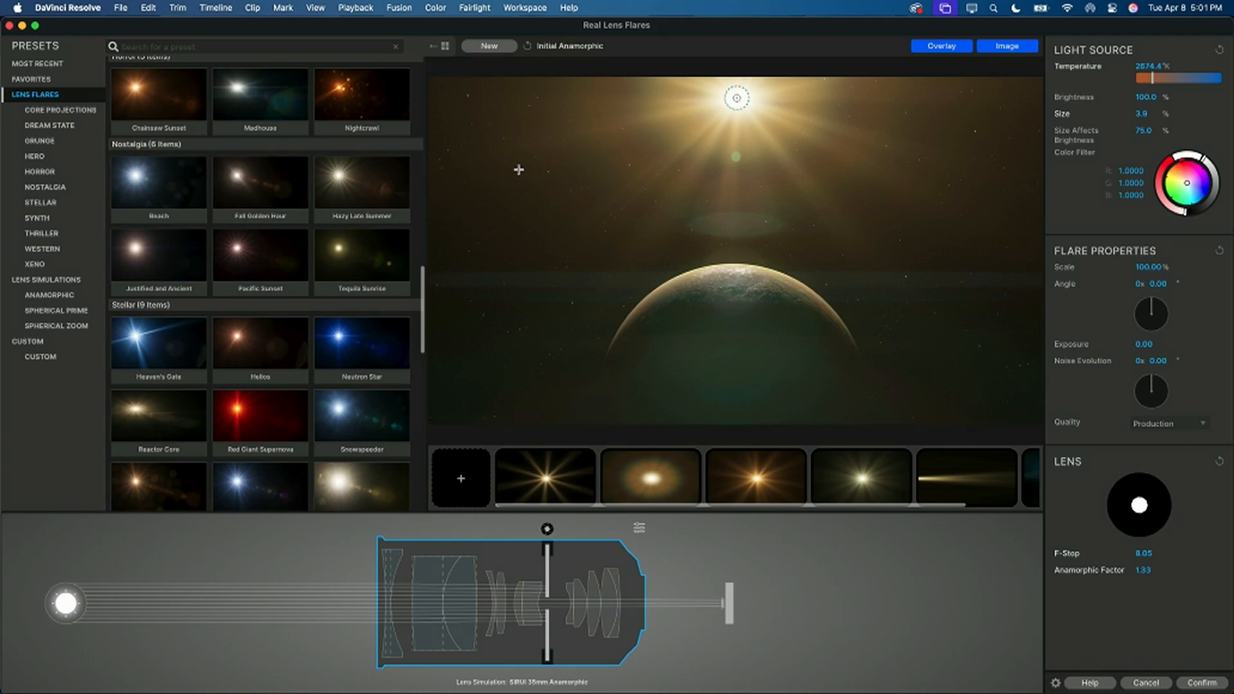
Step: Try out the Nostalgia flare presets on the planet shot, including Beach, Hazy Late Summer and Tequila Sunrise
{"action": "left_click", "coordinate": [181, 209]}
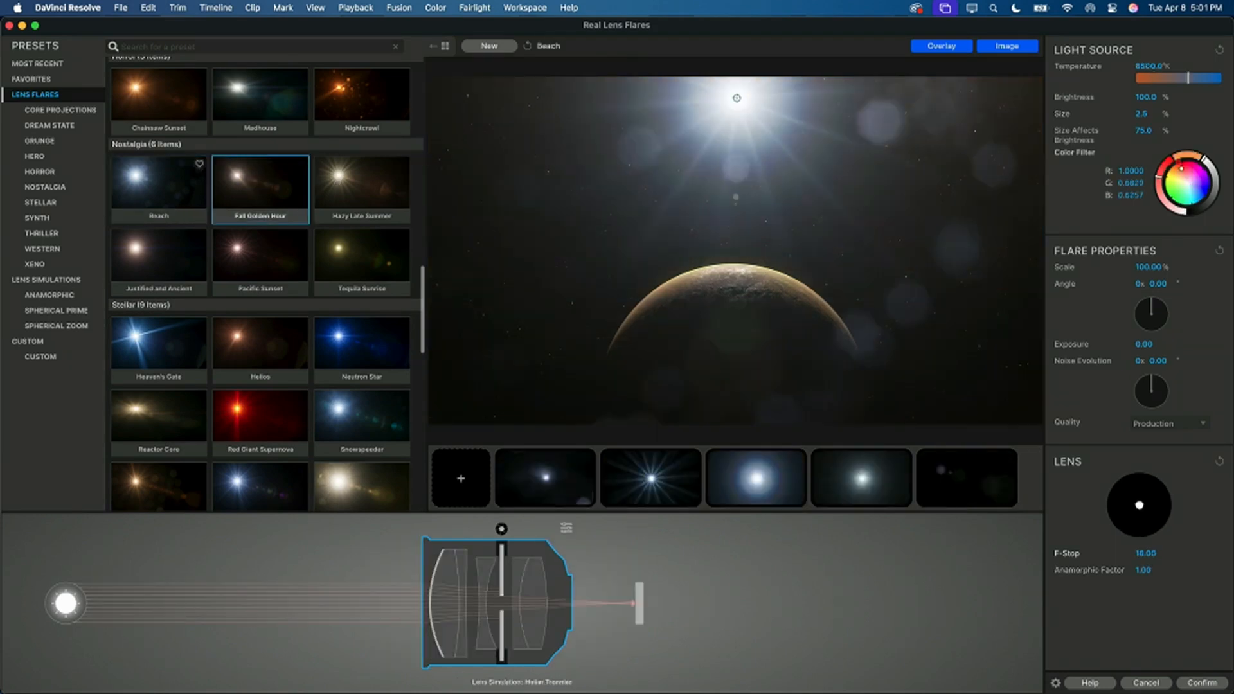
{"action": "key", "text": "Right"}
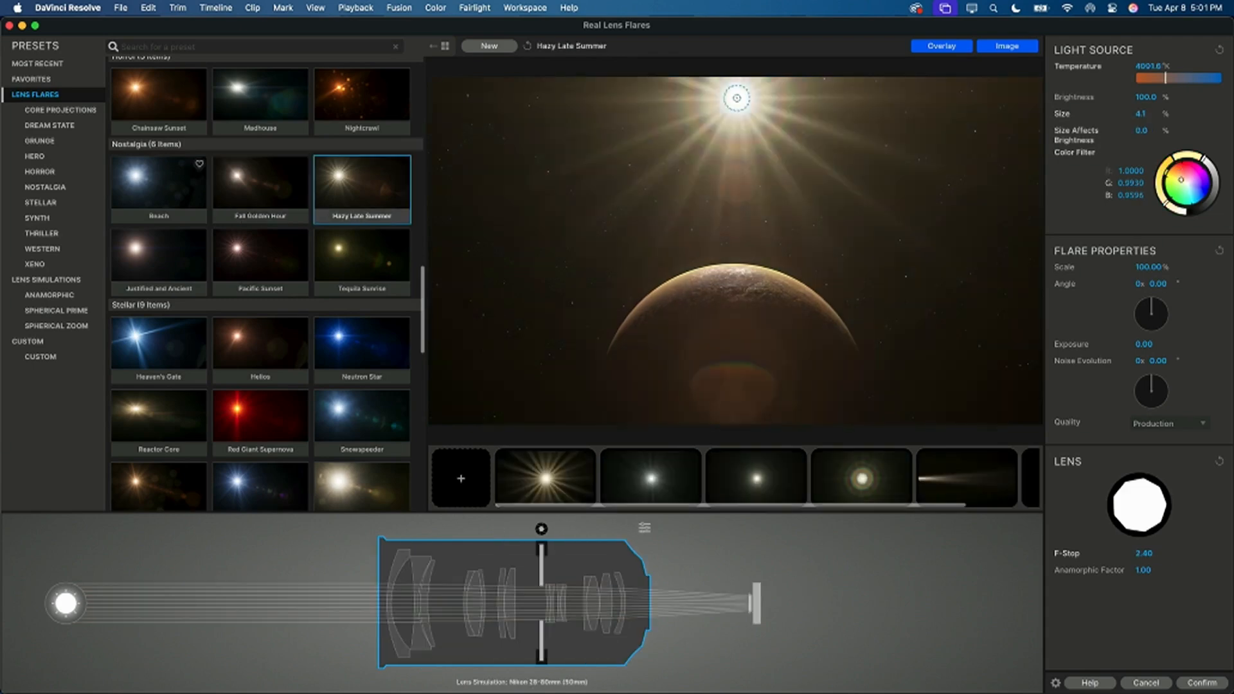
{"action": "key", "text": "Down"}
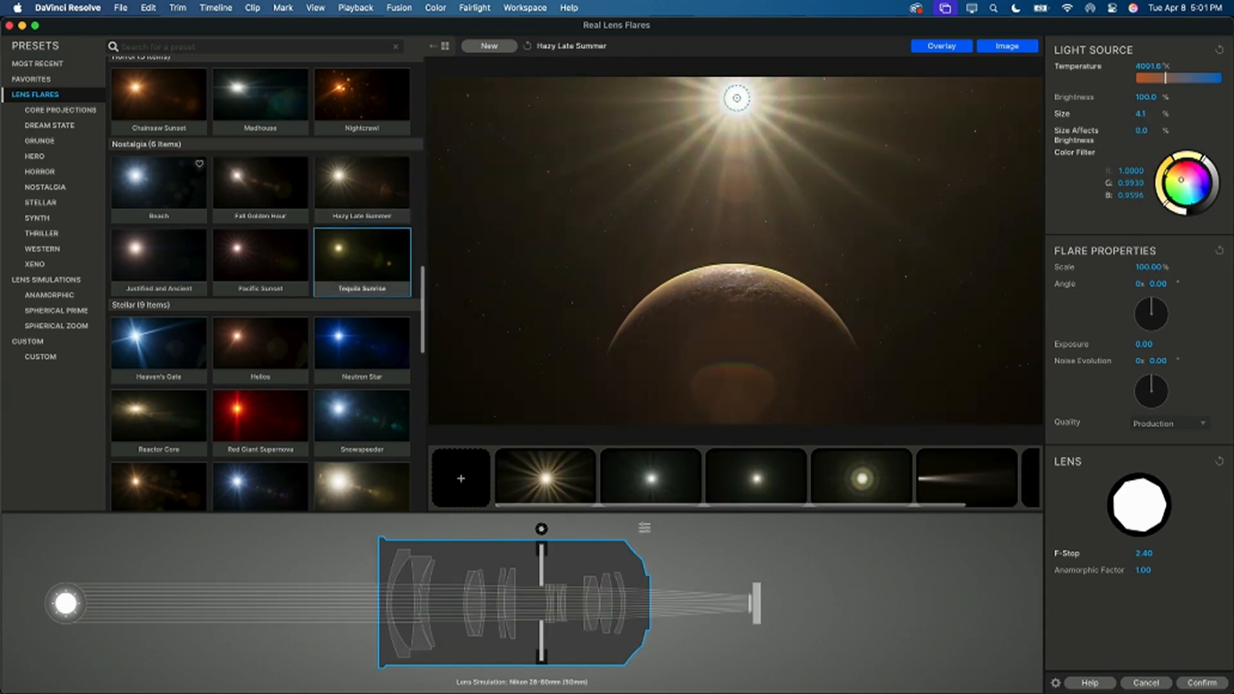
{"action": "key", "text": "Left"}
{"action": "key", "text": "Left"}
Step: Go through the Stellar presets from Heaven's Gate and Helios and choose Red Giant Supernova
{"action": "key", "text": "Down"}
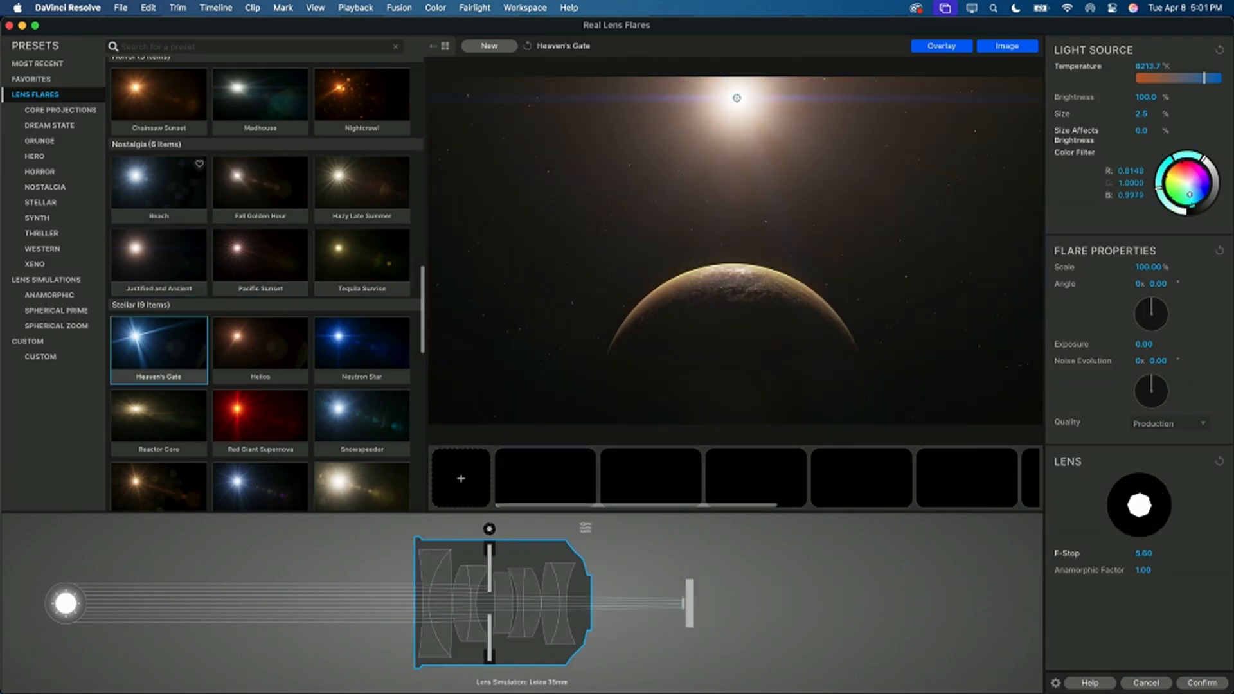
{"action": "key", "text": "Right"}
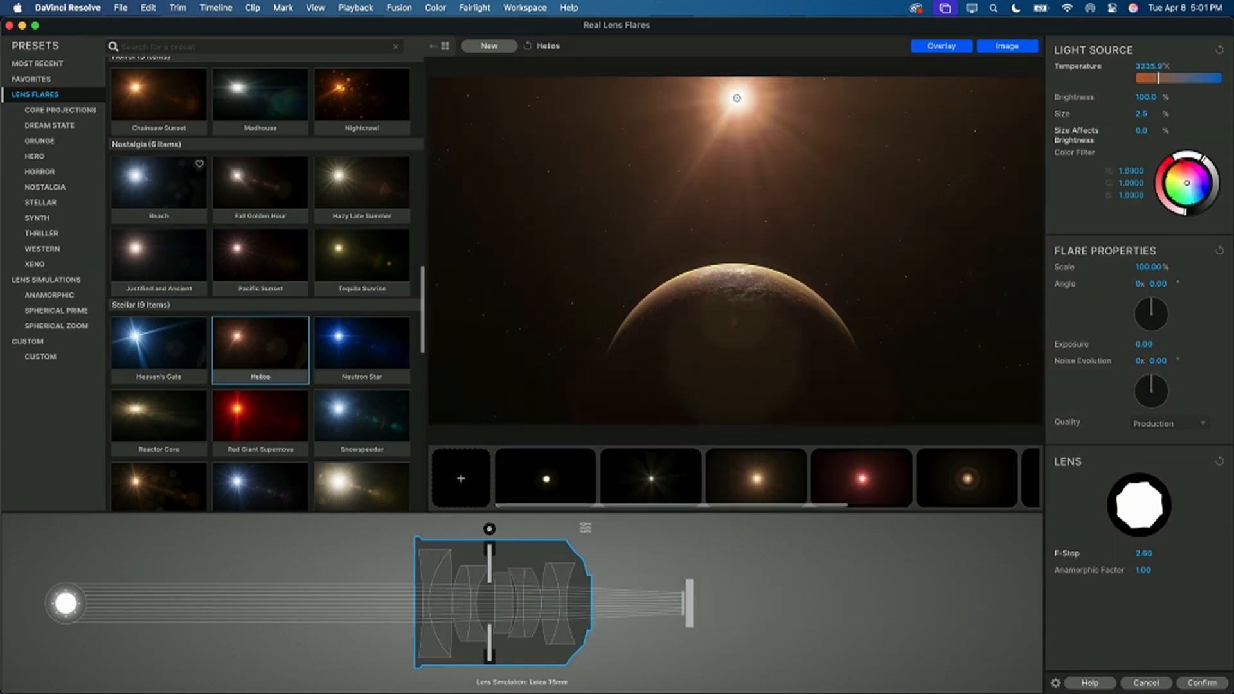
{"action": "key", "text": "Right"}
{"action": "key", "text": "Down"}
{"action": "key", "text": "Left"}
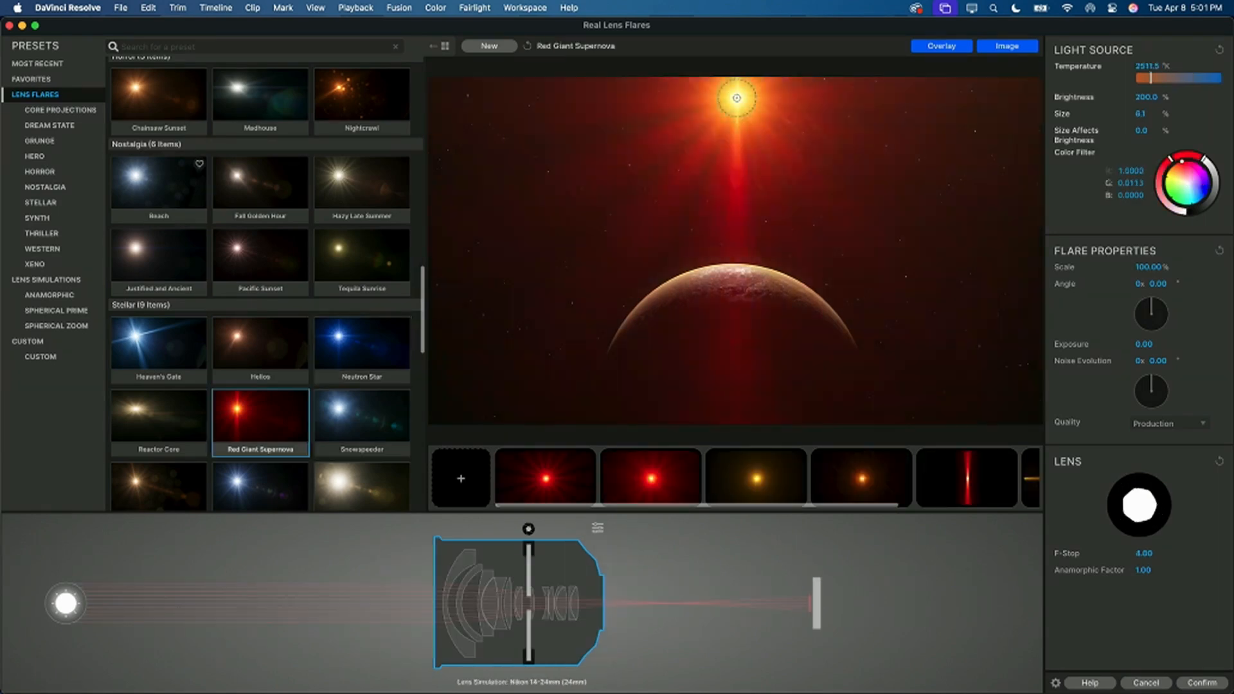
Step: Hide and restore the background image in the designer preview, and do the same with the light source overlay
{"action": "left_click", "coordinate": [1029, 48]}
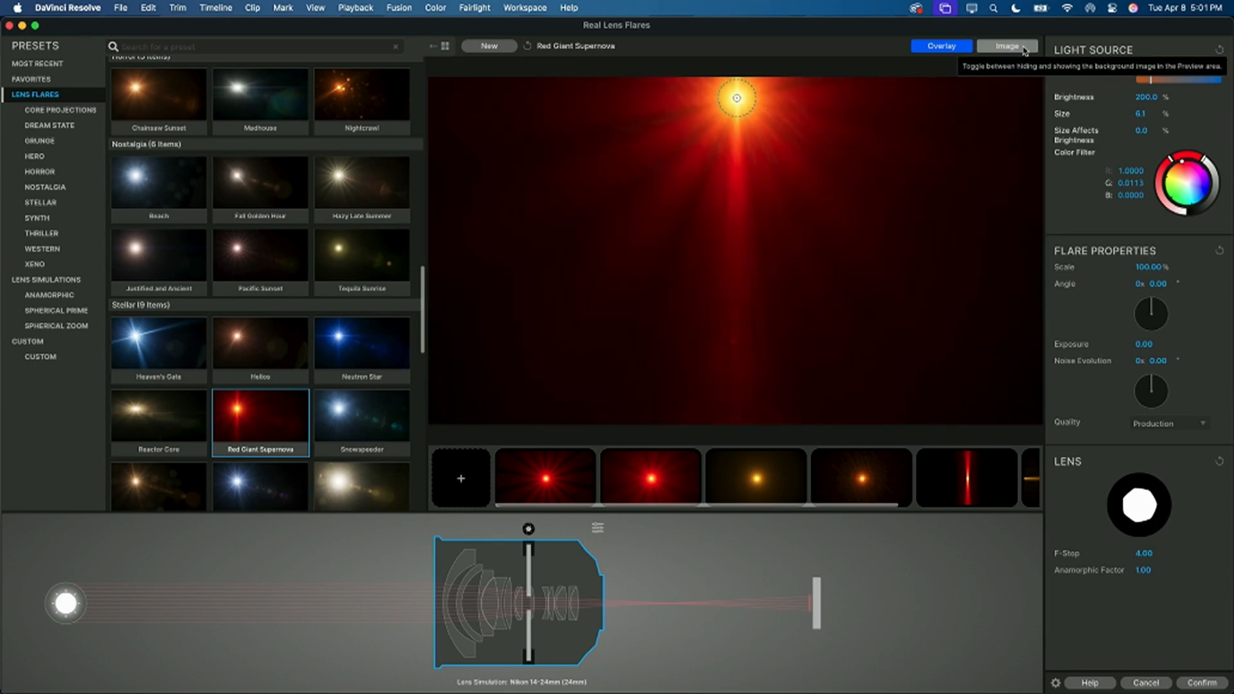
{"action": "left_click", "coordinate": [1024, 48]}
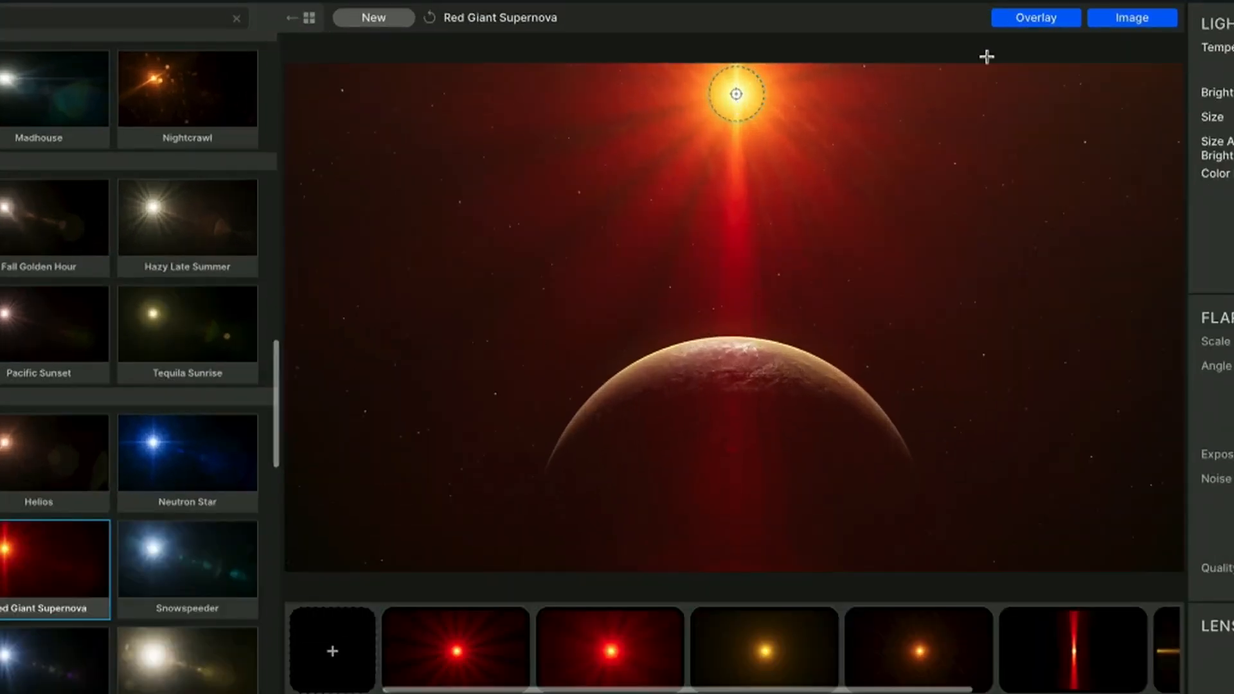
{"action": "left_click", "coordinate": [1025, 22]}
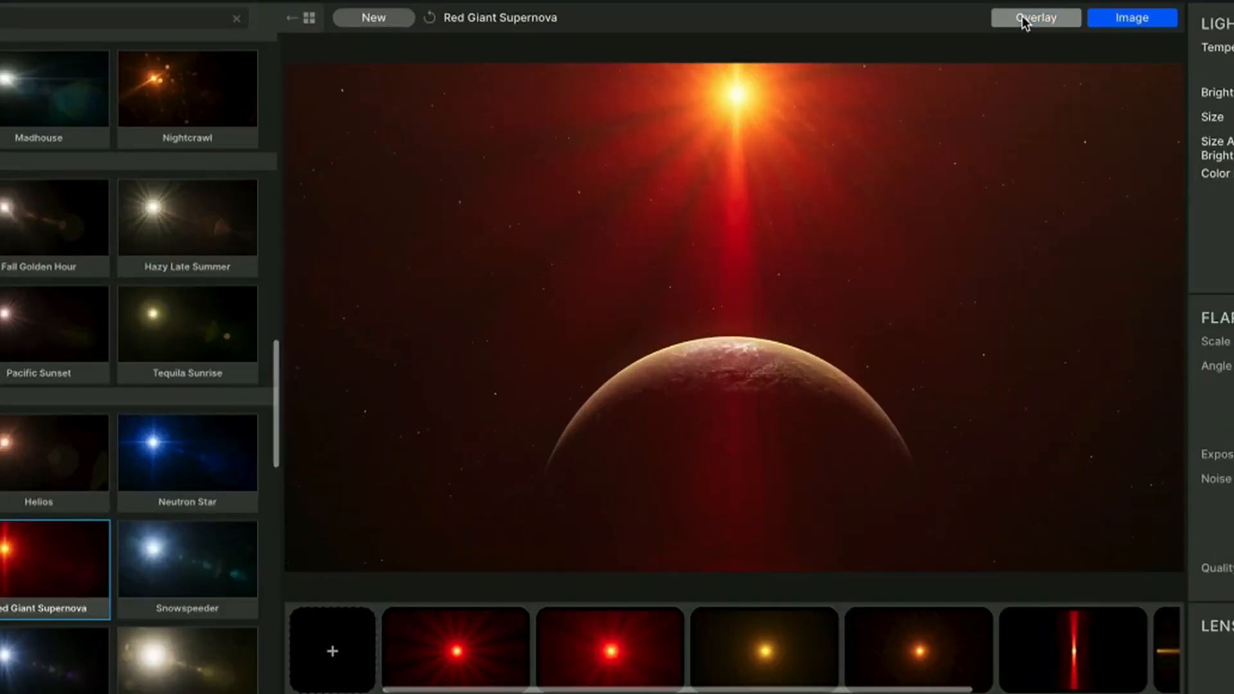
{"action": "left_click", "coordinate": [1025, 21]}
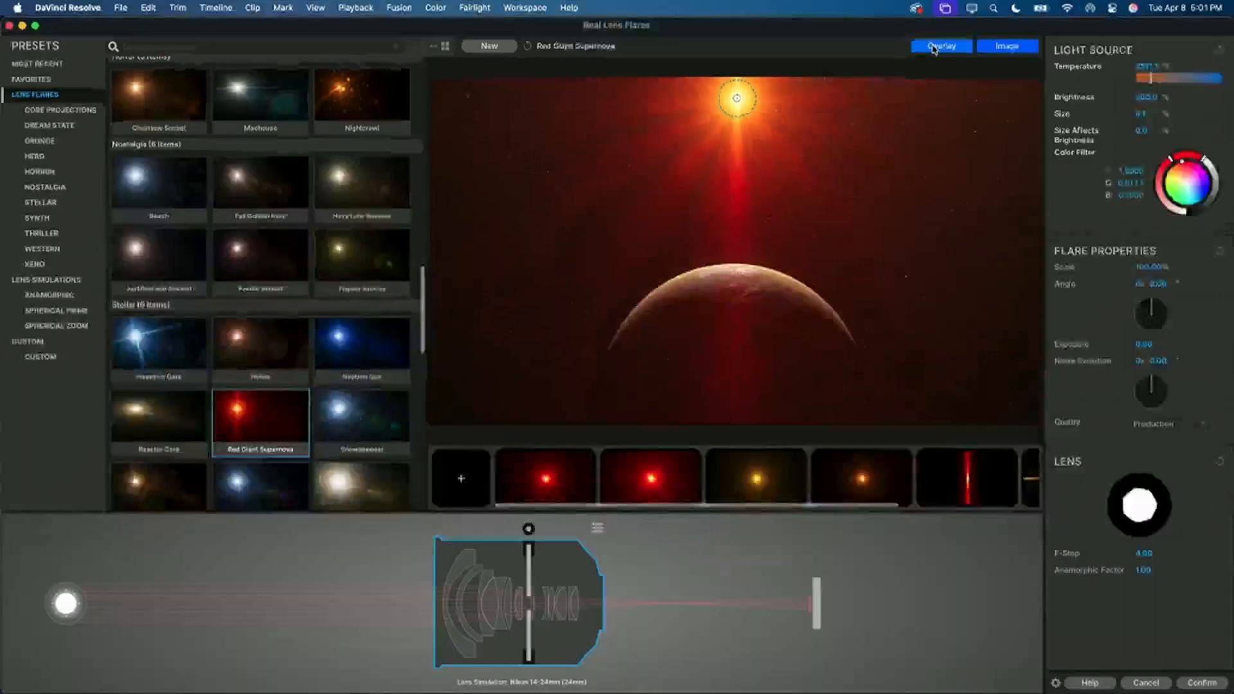
Step: Show the Grunge lens flare presets, try out At Sea and Lighthouse, and apply EV Crash to the planet shot
{"action": "left_click", "coordinate": [40, 141]}
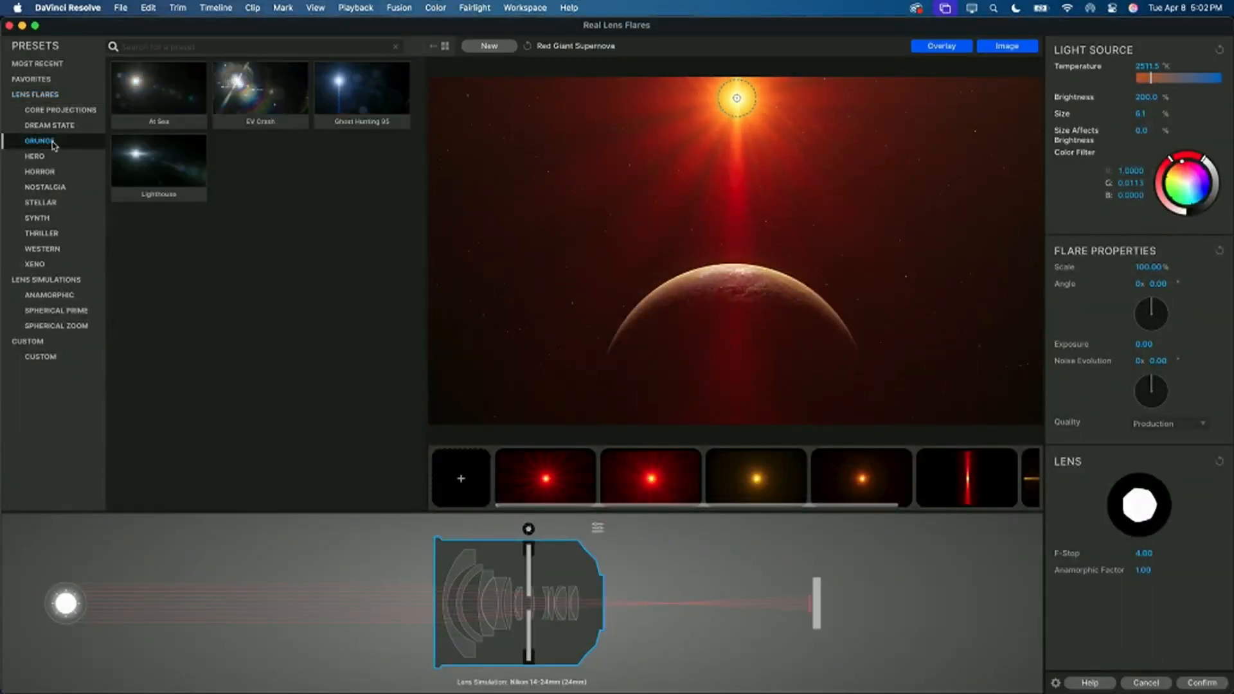
{"action": "left_click", "coordinate": [228, 110]}
{"action": "left_click", "coordinate": [159, 93]}
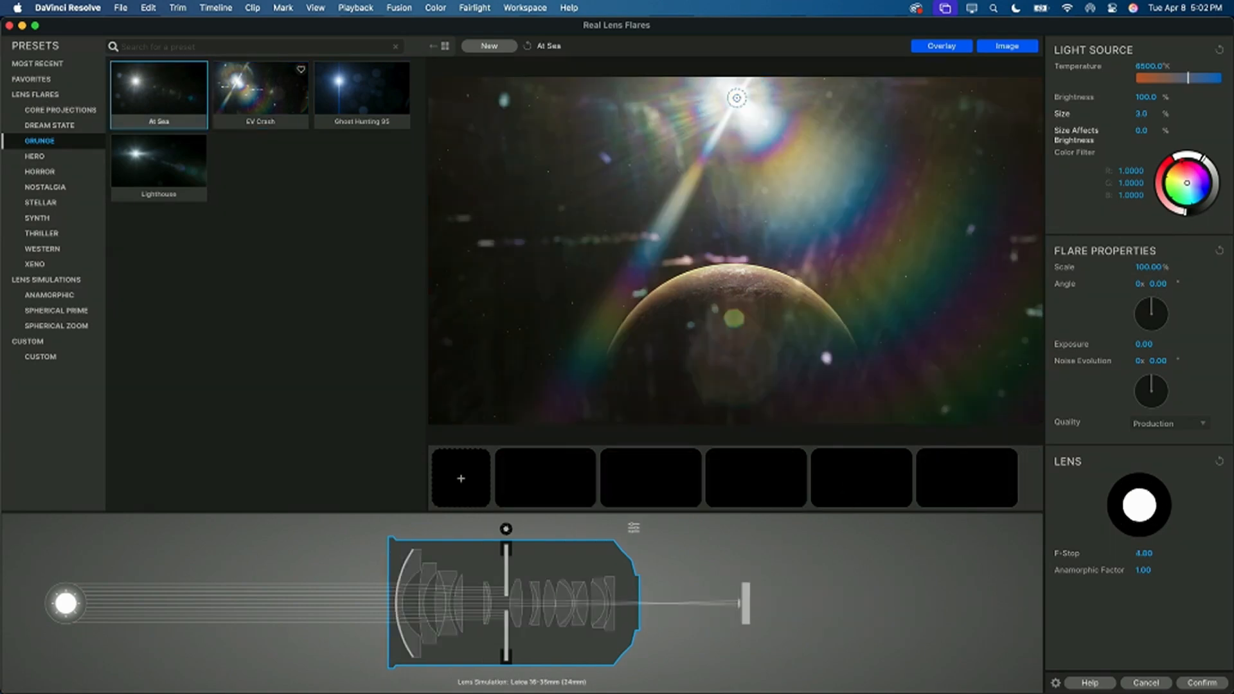
{"action": "left_click", "coordinate": [159, 165]}
{"action": "left_click", "coordinate": [254, 97]}
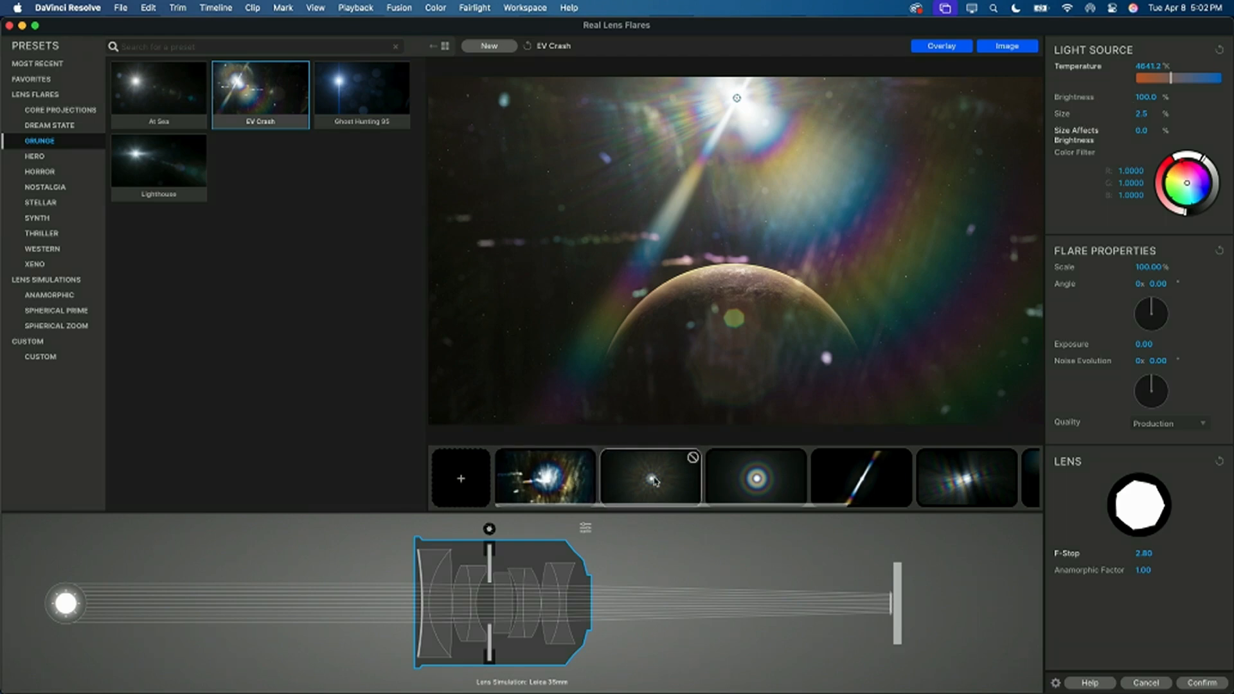
Step: Inspect the EV Crash flare's starburst, halo and diagonal single spike, hiding and restoring the spike to see its contribution
{"action": "left_click", "coordinate": [659, 482]}
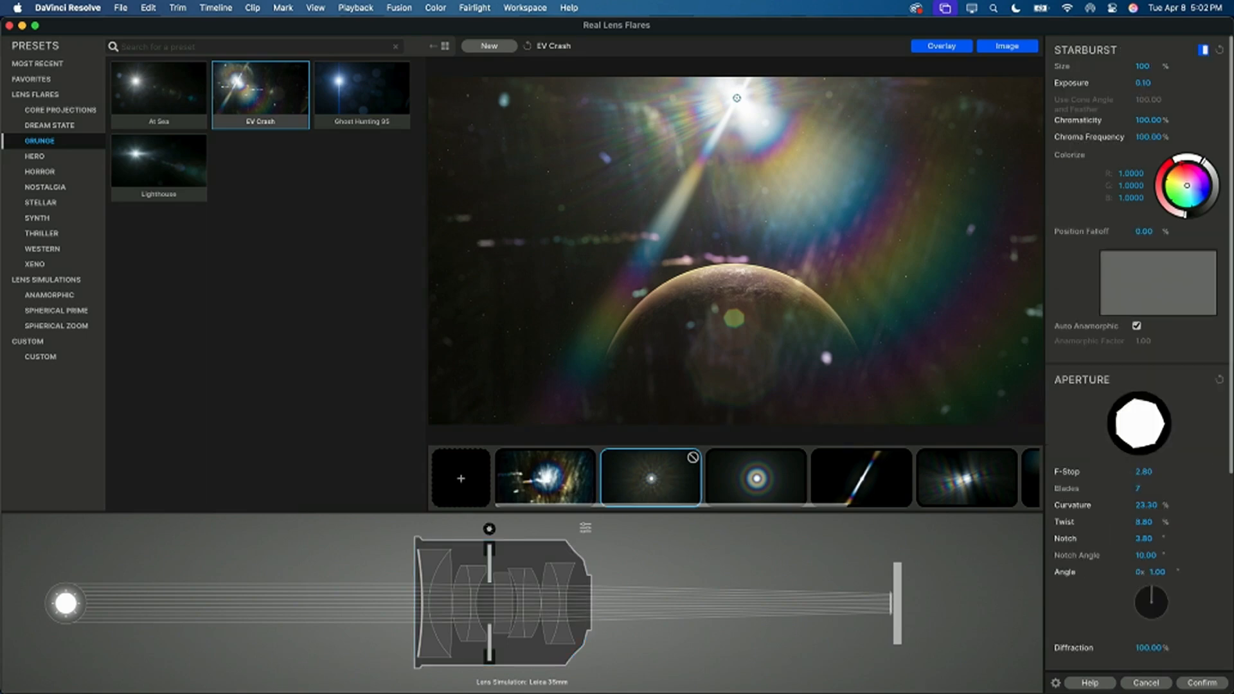
{"action": "left_click", "coordinate": [739, 473]}
{"action": "left_click", "coordinate": [882, 479]}
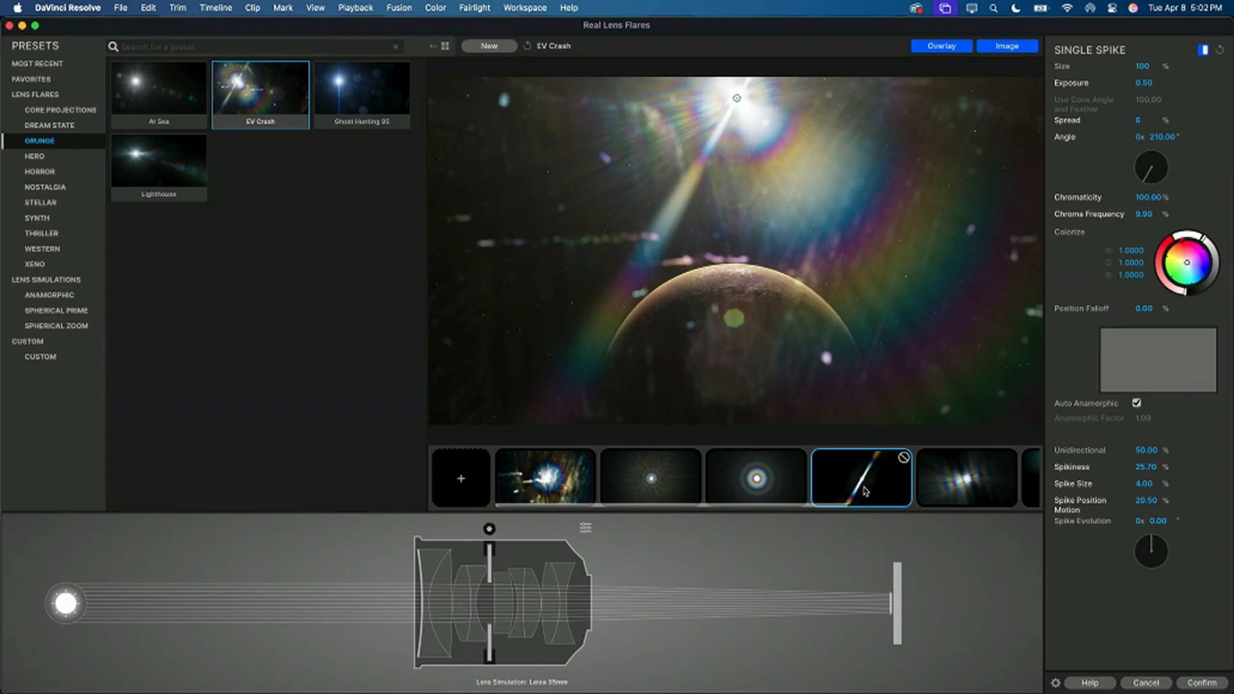
{"action": "left_click", "coordinate": [904, 459]}
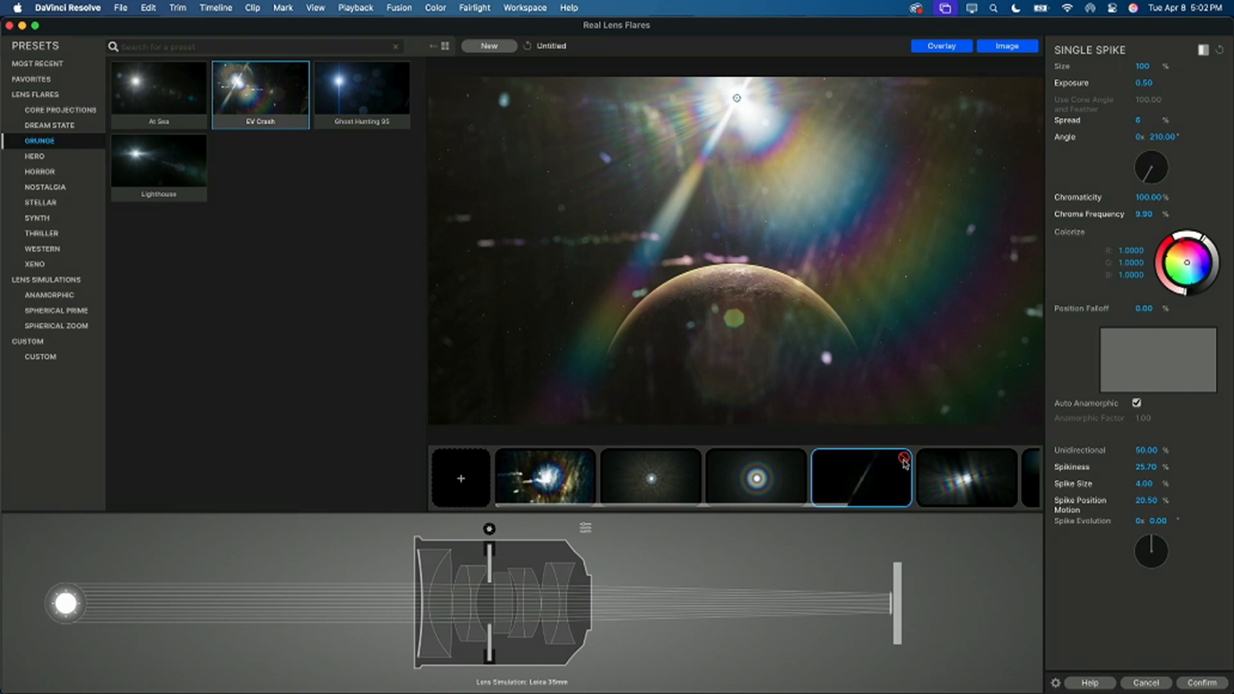
{"action": "left_click", "coordinate": [904, 459]}
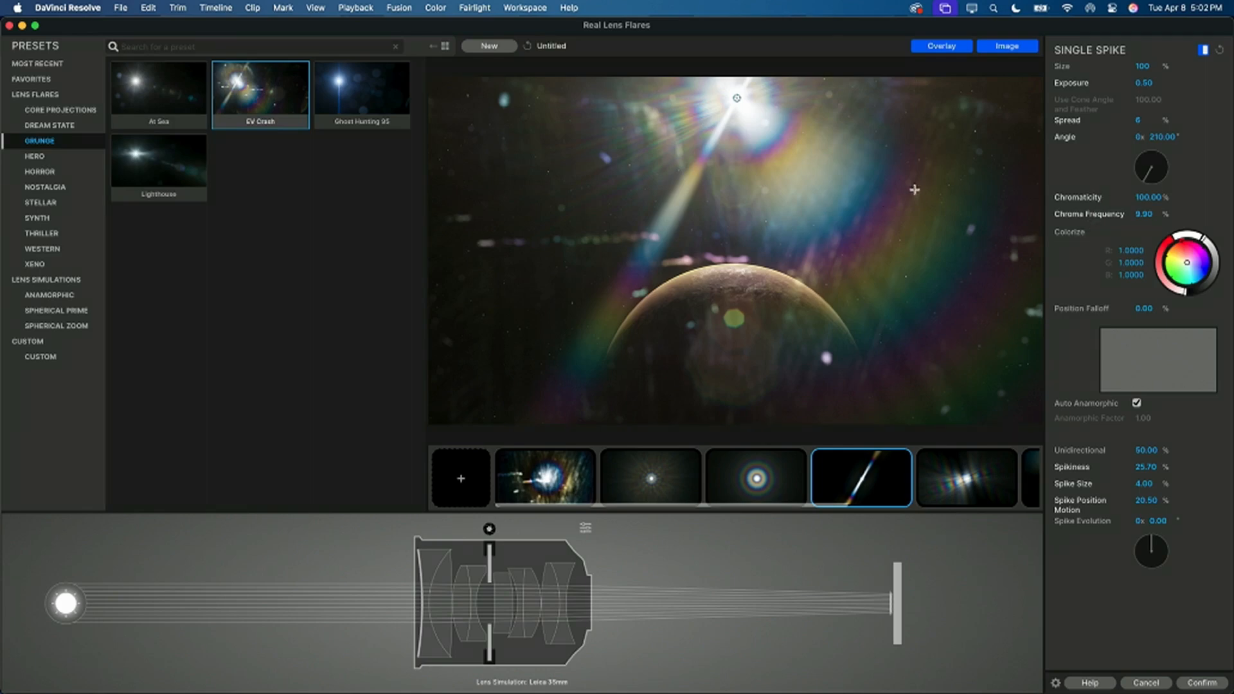
Step: Set the diagonal single spike's exposure to 0.40 and size to 88%, and hide that spike
{"action": "mouse_move", "coordinate": [1143, 83]}
{"action": "left_mouse_down"}
{"action": "mouse_move", "coordinate": [1189, 84]}
{"action": "mouse_move", "coordinate": [1144, 83]}
{"action": "mouse_move", "coordinate": [1169, 66]}
{"action": "mouse_move", "coordinate": [1134, 65]}
{"action": "left_mouse_up"}
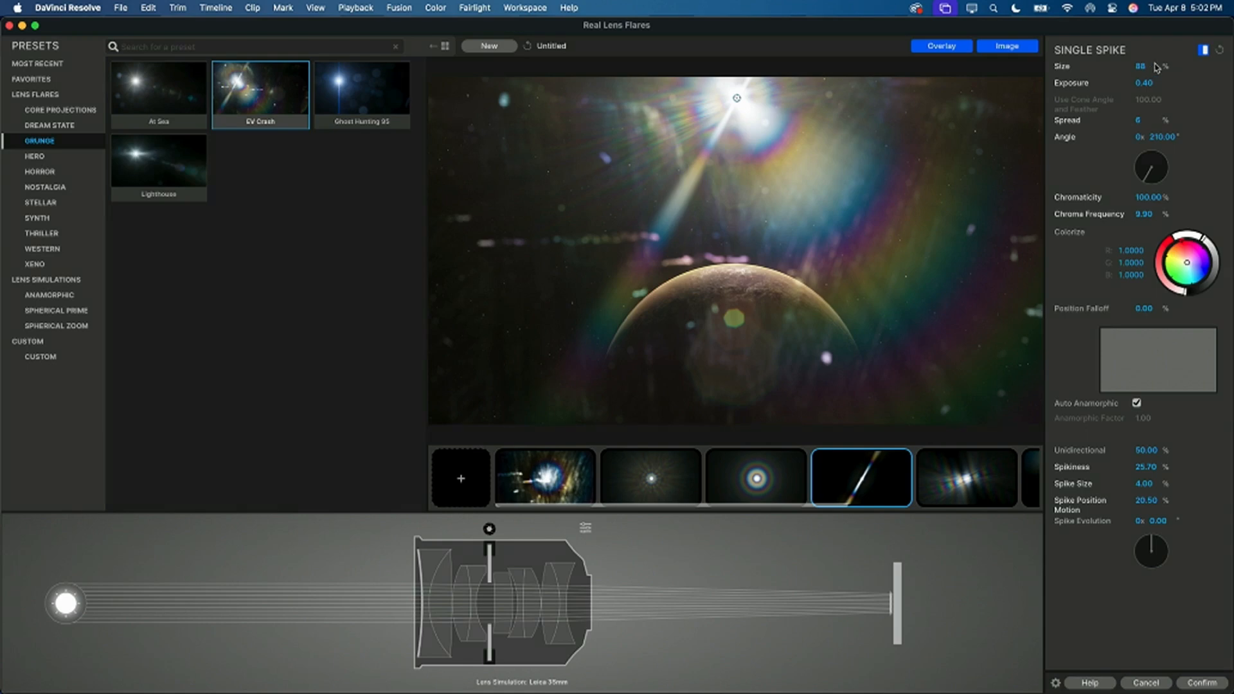
{"action": "mouse_move", "coordinate": [906, 459]}
{"action": "left_click", "coordinate": [905, 458]}
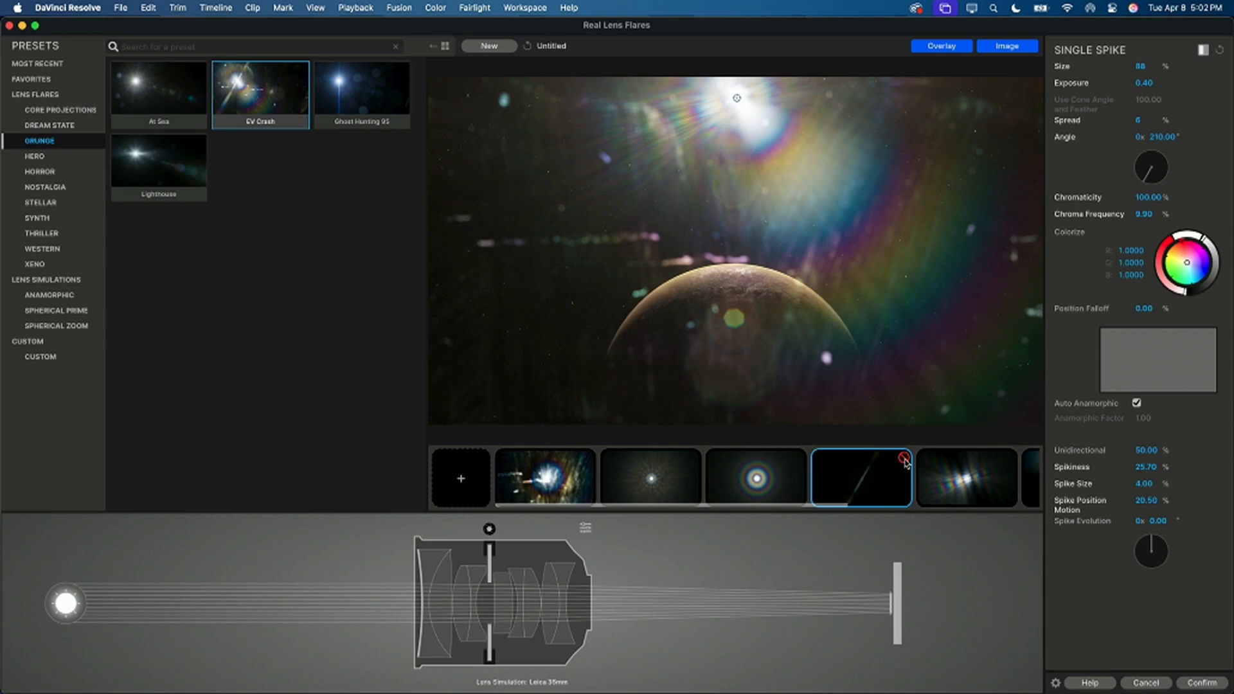
Step: Inspect the settings of the flare's remaining single spikes and gate element, and check which options the gate element offers
{"action": "left_click", "coordinate": [966, 476]}
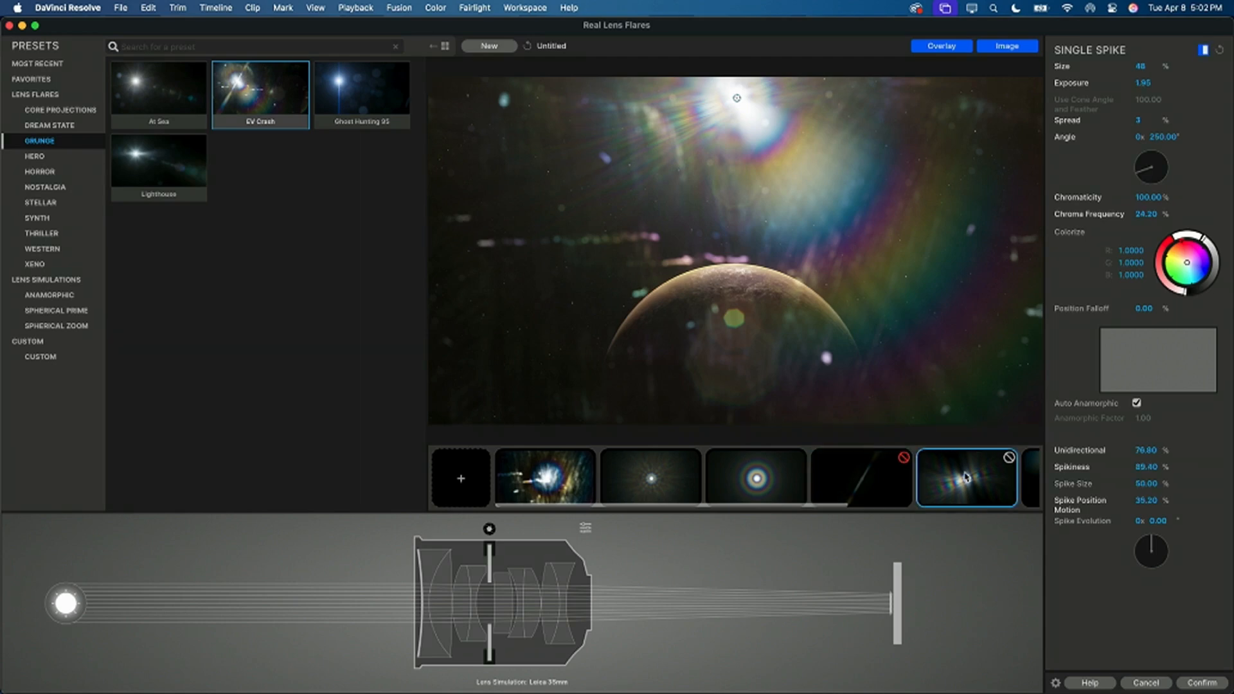
{"action": "left_click", "coordinate": [947, 476]}
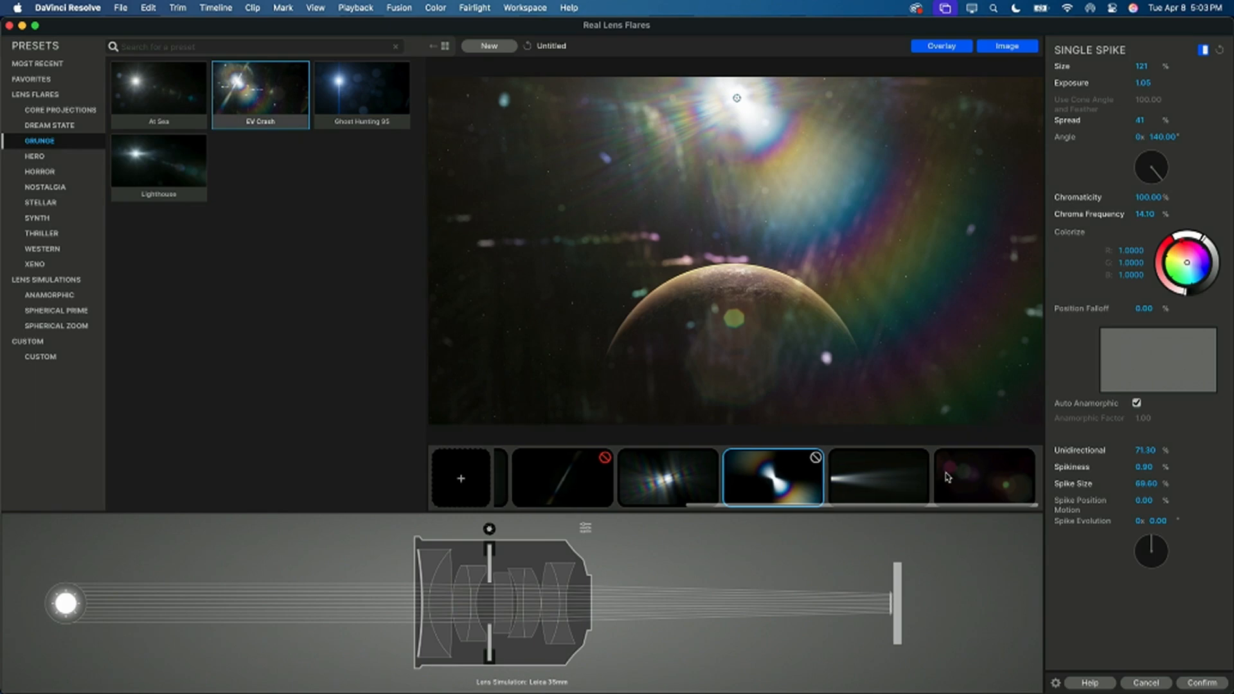
{"action": "left_click", "coordinate": [874, 475]}
{"action": "right_click", "coordinate": [890, 473]}
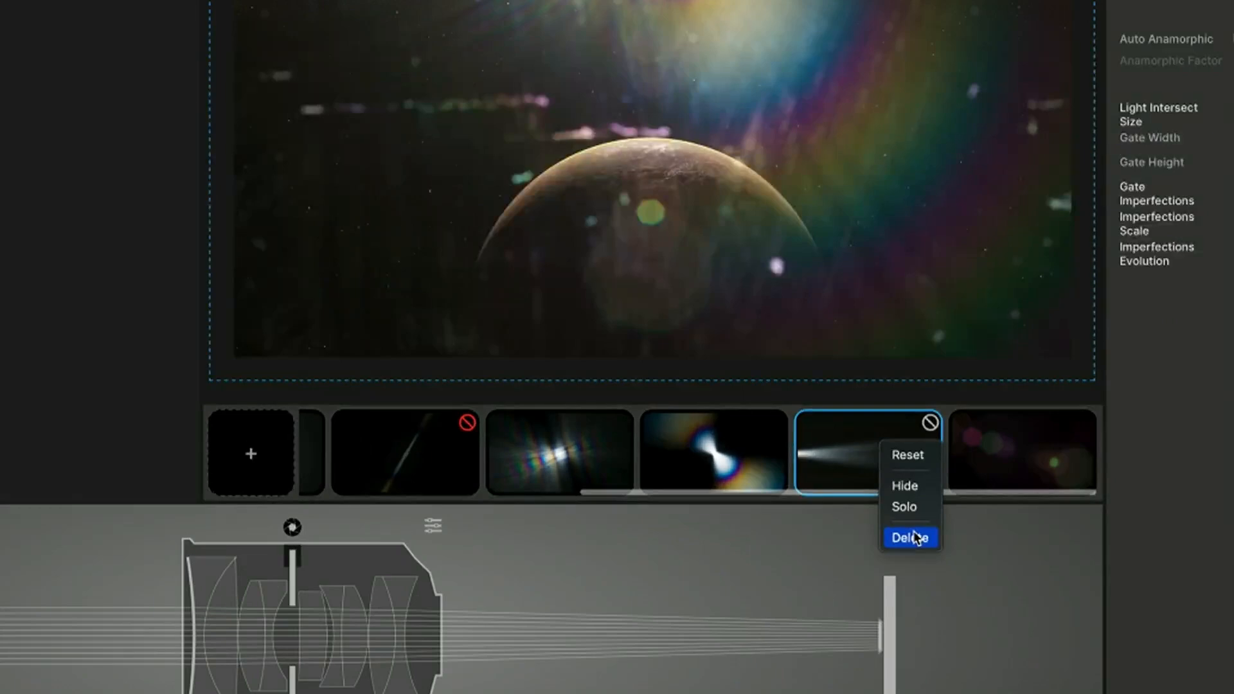
{"action": "left_click", "coordinate": [836, 458]}
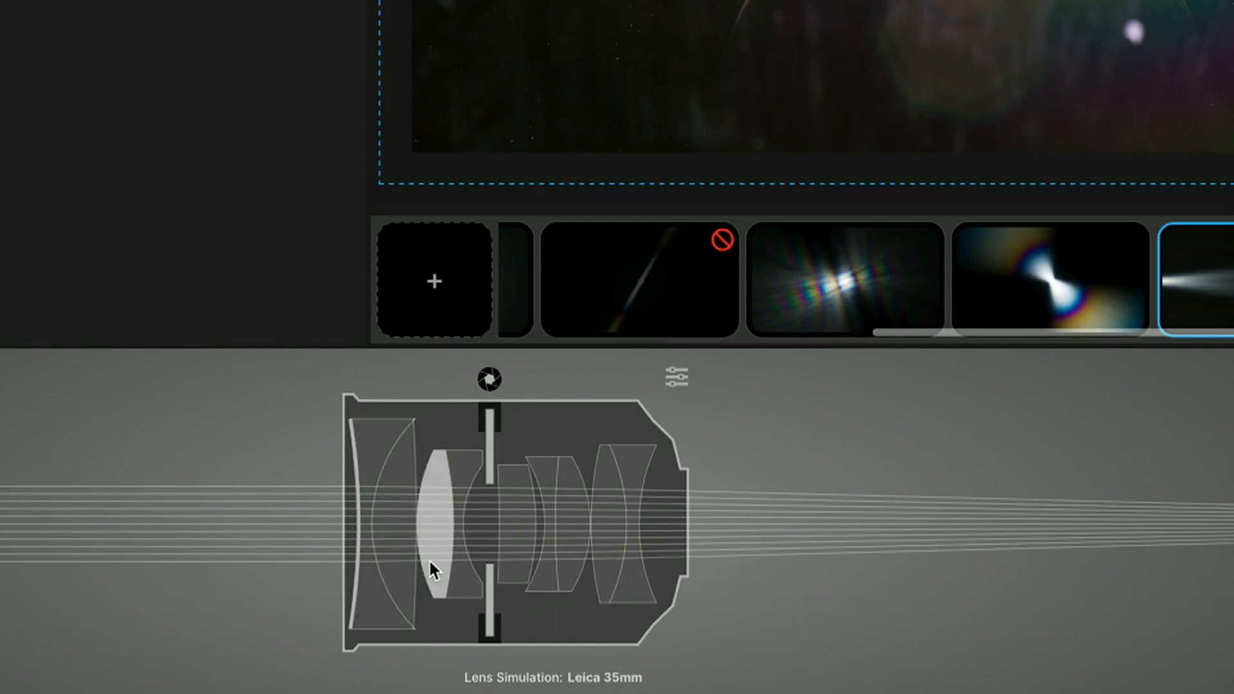
Step: Set the rear biconcave lens element's rear AR thickness to 67%, and tint the rainbow-coloured single spike with R 0.9984, G 0.9954, B 1.0000
{"action": "left_click", "coordinate": [454, 559]}
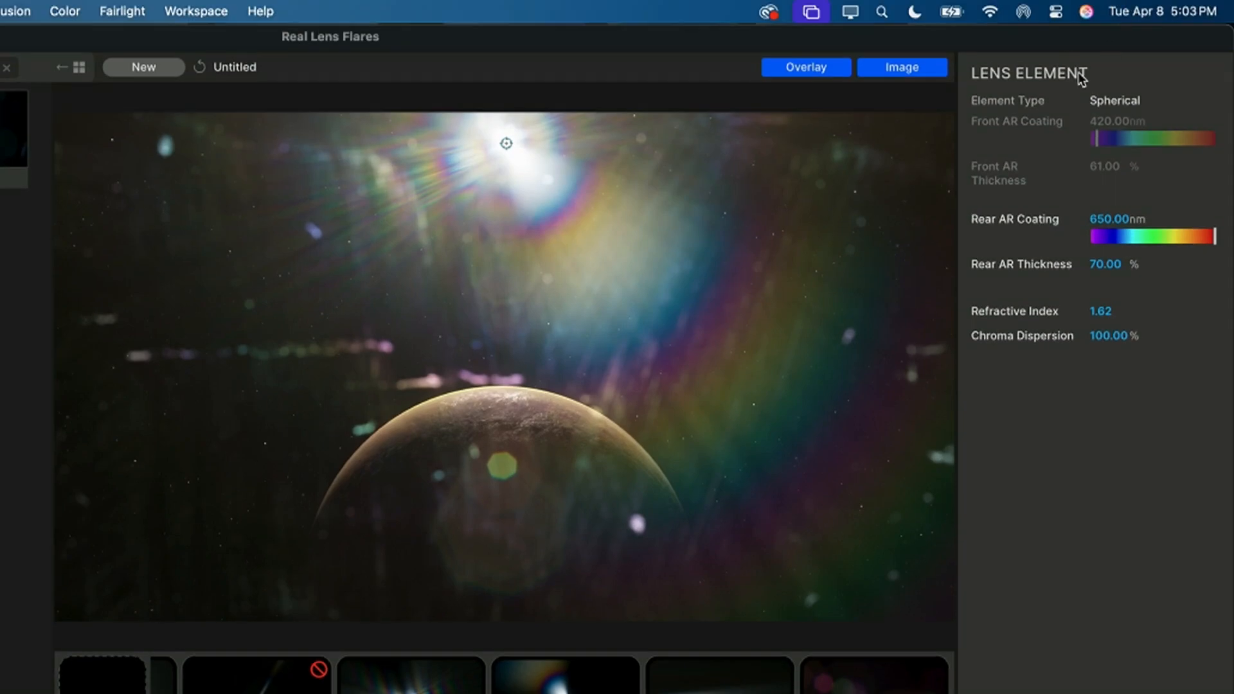
{"action": "mouse_move", "coordinate": [1106, 264]}
{"action": "left_mouse_down"}
{"action": "mouse_move", "coordinate": [1090, 265]}
{"action": "mouse_move", "coordinate": [1112, 270]}
{"action": "left_mouse_up"}
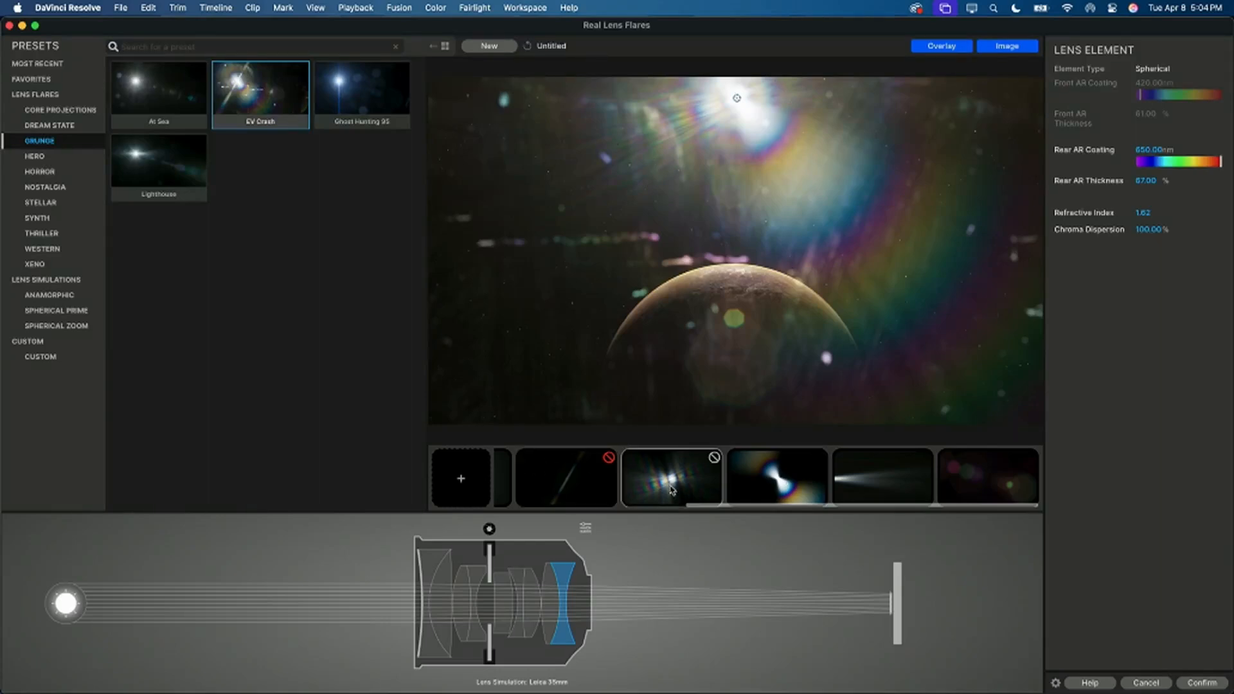
{"action": "left_click", "coordinate": [717, 468]}
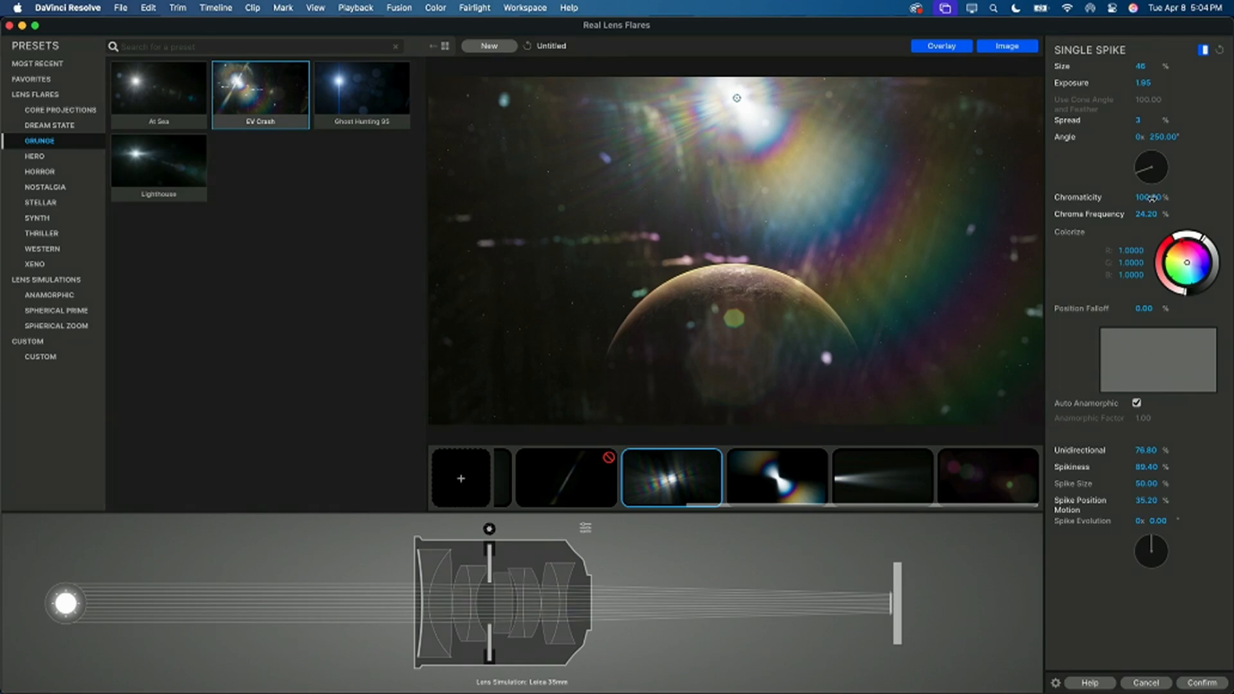
{"action": "left_click", "coordinate": [1188, 264]}
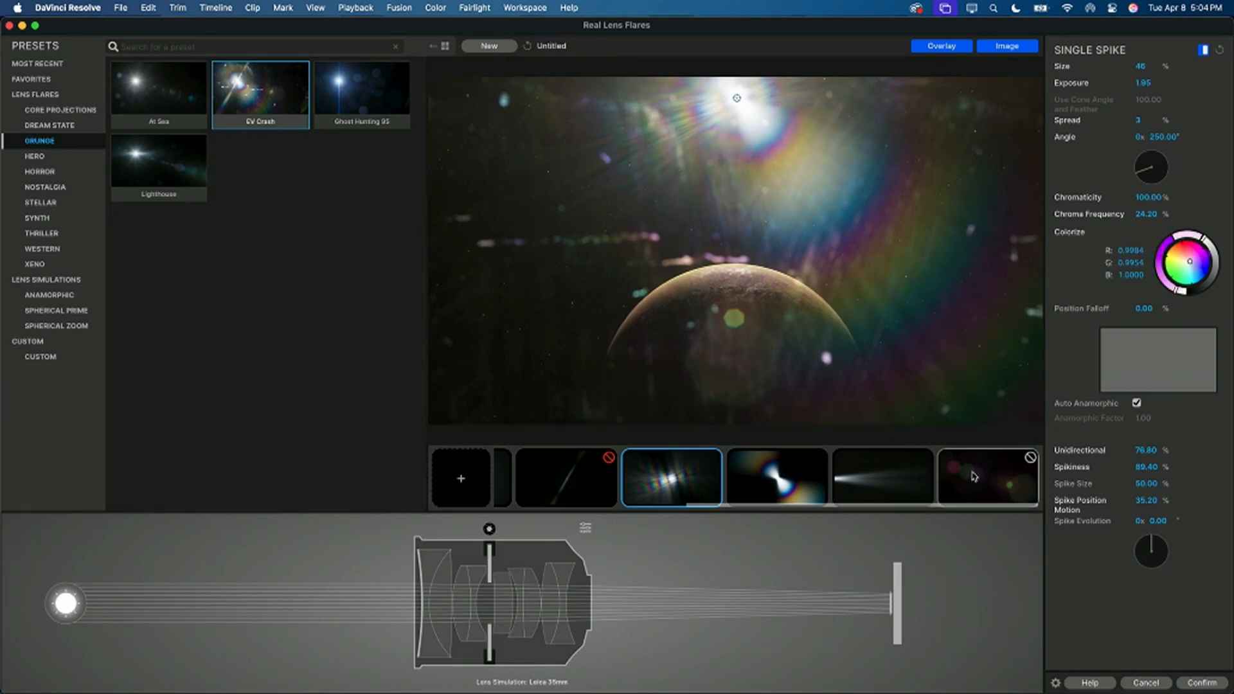
Step: Colorize the reflections element with R 0.9954, G 0.9985, B 1.0000 and set its exposure to -0.75
{"action": "left_click", "coordinate": [987, 477]}
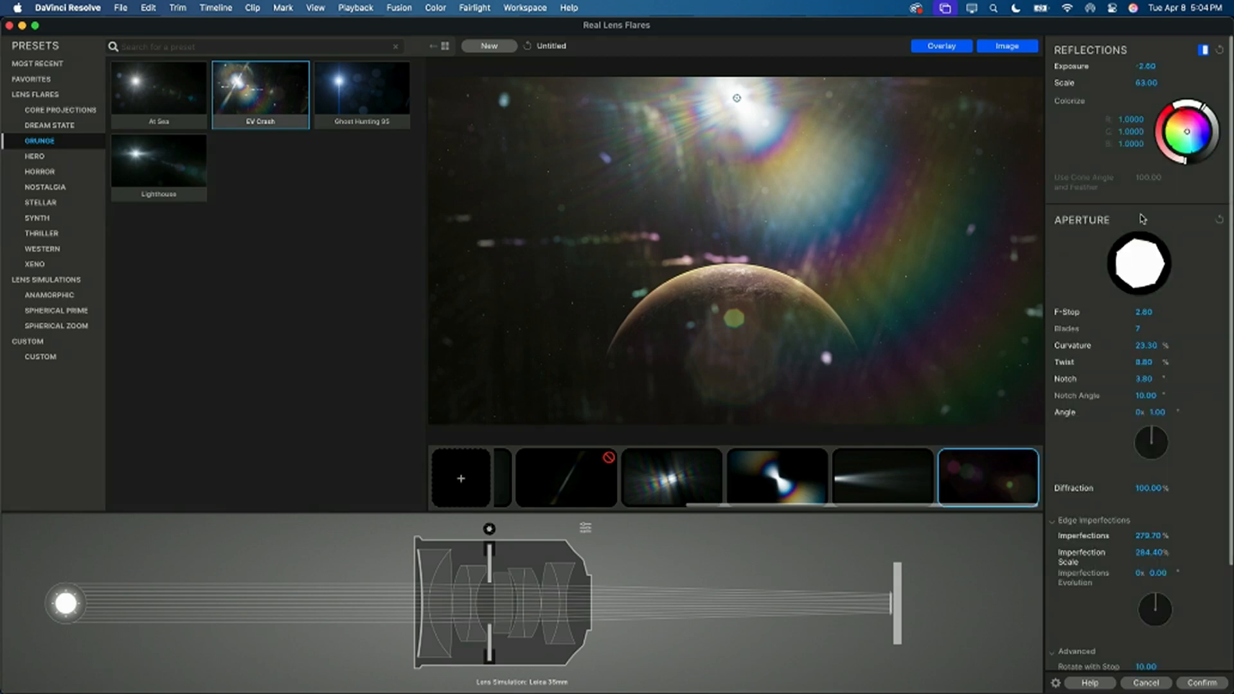
{"action": "left_click", "coordinate": [1190, 133]}
{"action": "left_click_drag", "start_coordinate": [1188, 132], "coordinate": [1189, 134]}
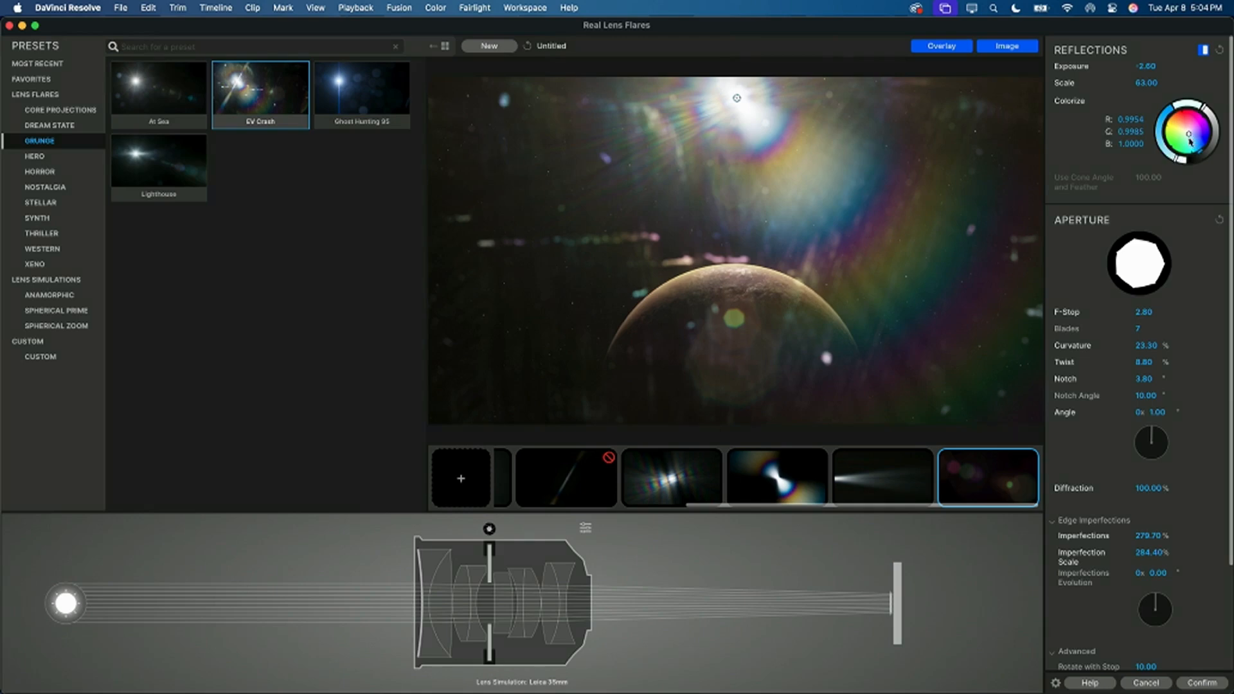
{"action": "mouse_move", "coordinate": [1151, 66]}
{"action": "left_mouse_down"}
{"action": "mouse_move", "coordinate": [1184, 67]}
{"action": "mouse_move", "coordinate": [1149, 67]}
{"action": "left_mouse_up"}
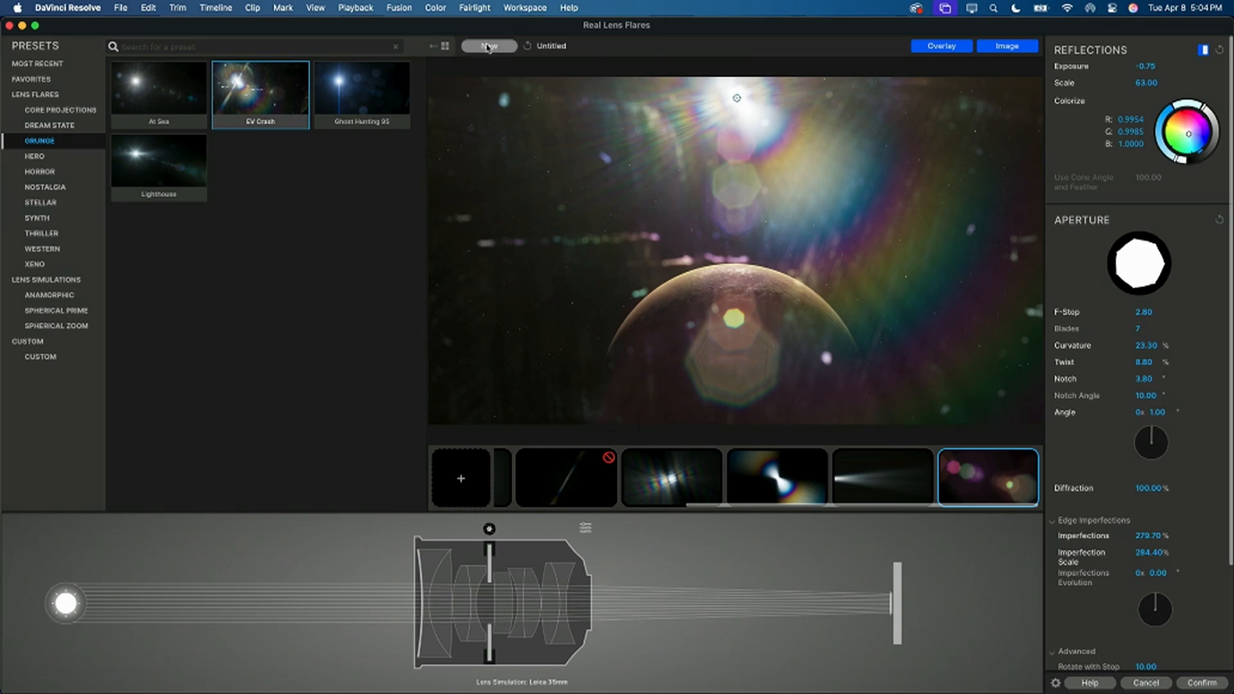
Step: Save the current flare as a new preset named NAB DAY 3 in the Custom folder
{"action": "left_click", "coordinate": [489, 47]}
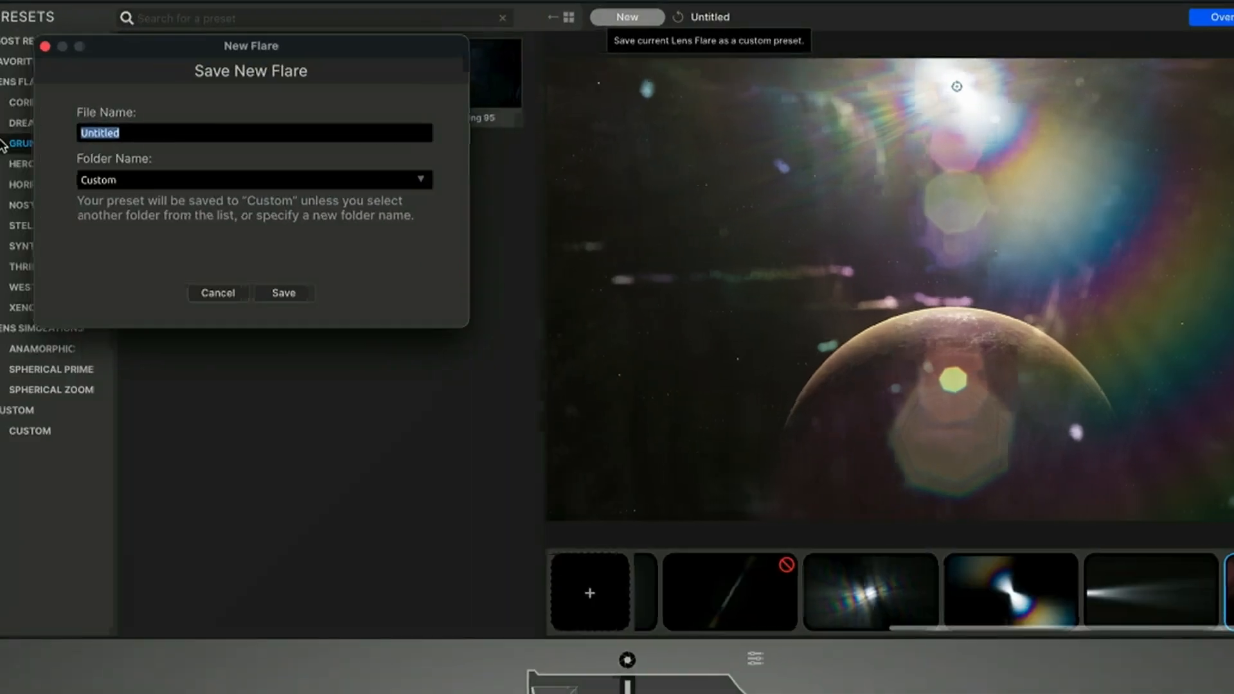
{"action": "left_click_drag", "start_coordinate": [167, 132], "coordinate": [77, 130]}
{"action": "type", "text": "NAB"}
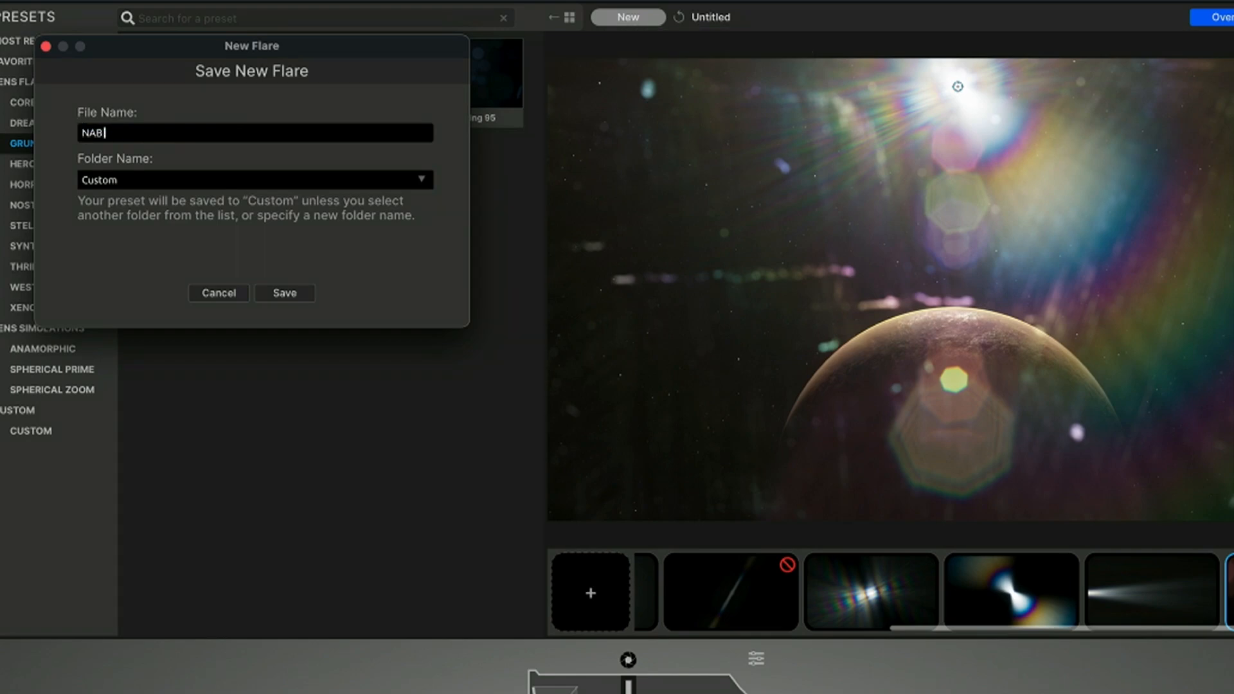
{"action": "double_click", "coordinate": [77, 131]}
{"action": "type", "text": "DY"}
{"action": "key", "text": "BackSpace"}
{"action": "key", "text": "BackSpace"}
{"action": "type", "text": "NAB DAY 3"}
{"action": "left_click", "coordinate": [284, 294]}
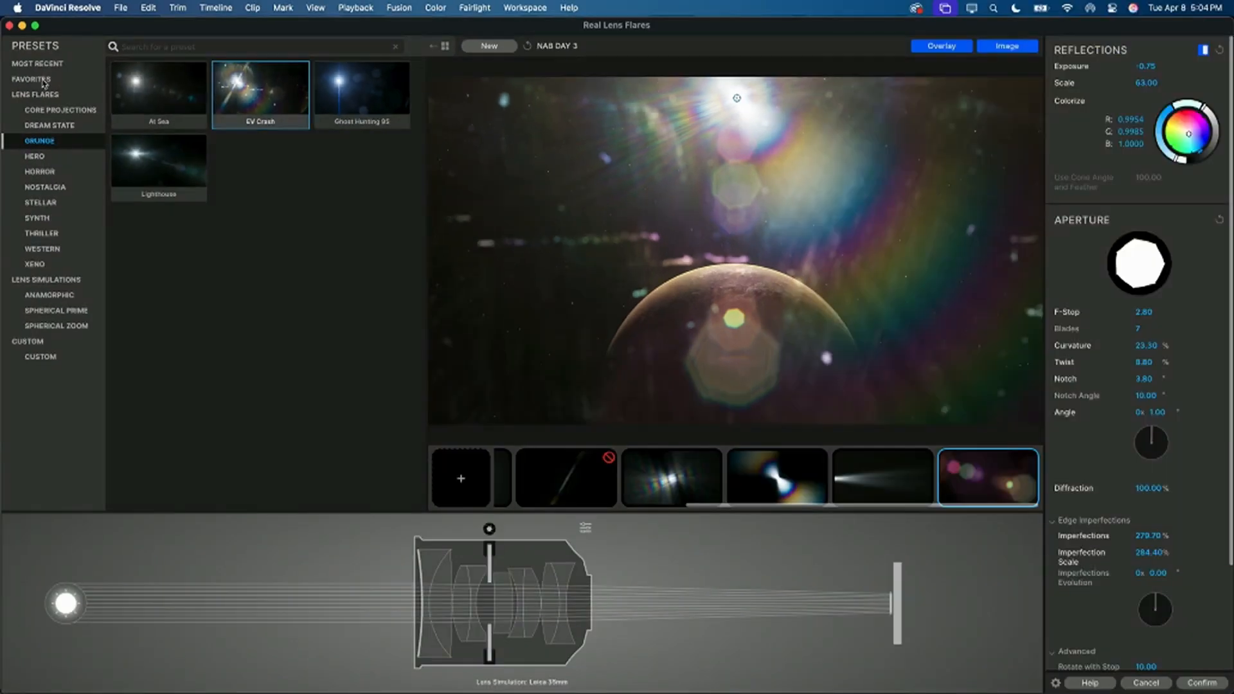
Step: Locate the NAB DAY 3 preset among the custom presets, show its file in Finder, and close the Finder windows
{"action": "left_click", "coordinate": [43, 357]}
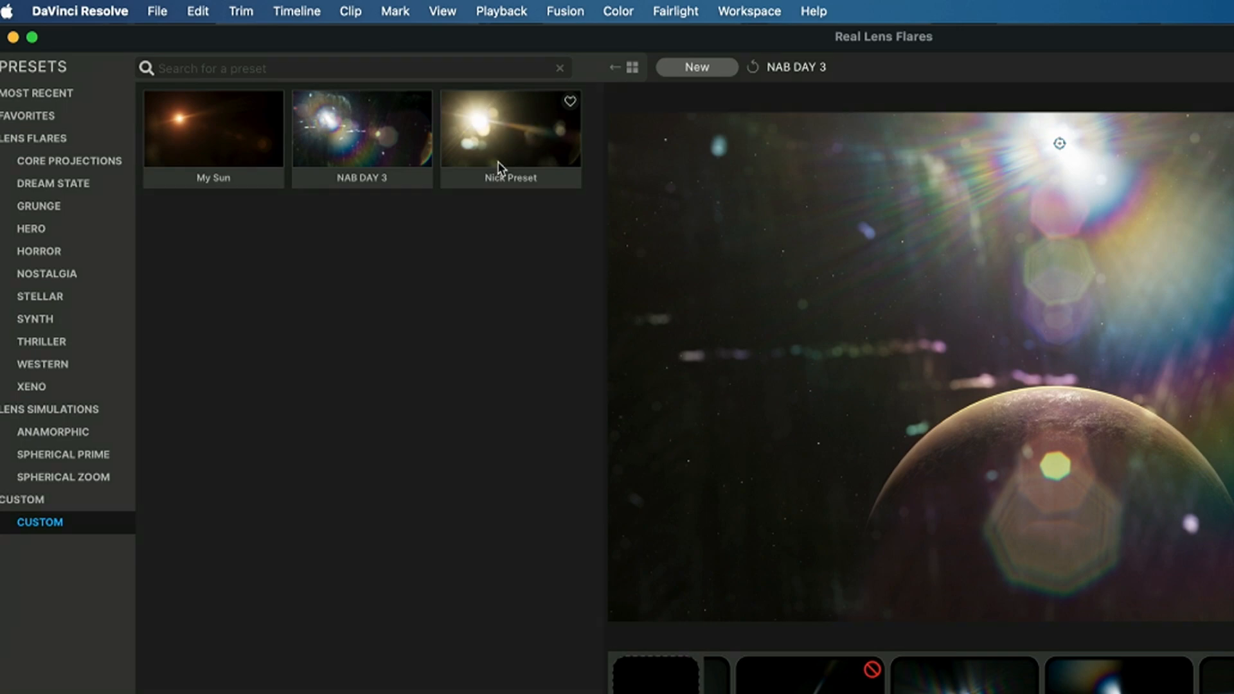
{"action": "right_click", "coordinate": [377, 152]}
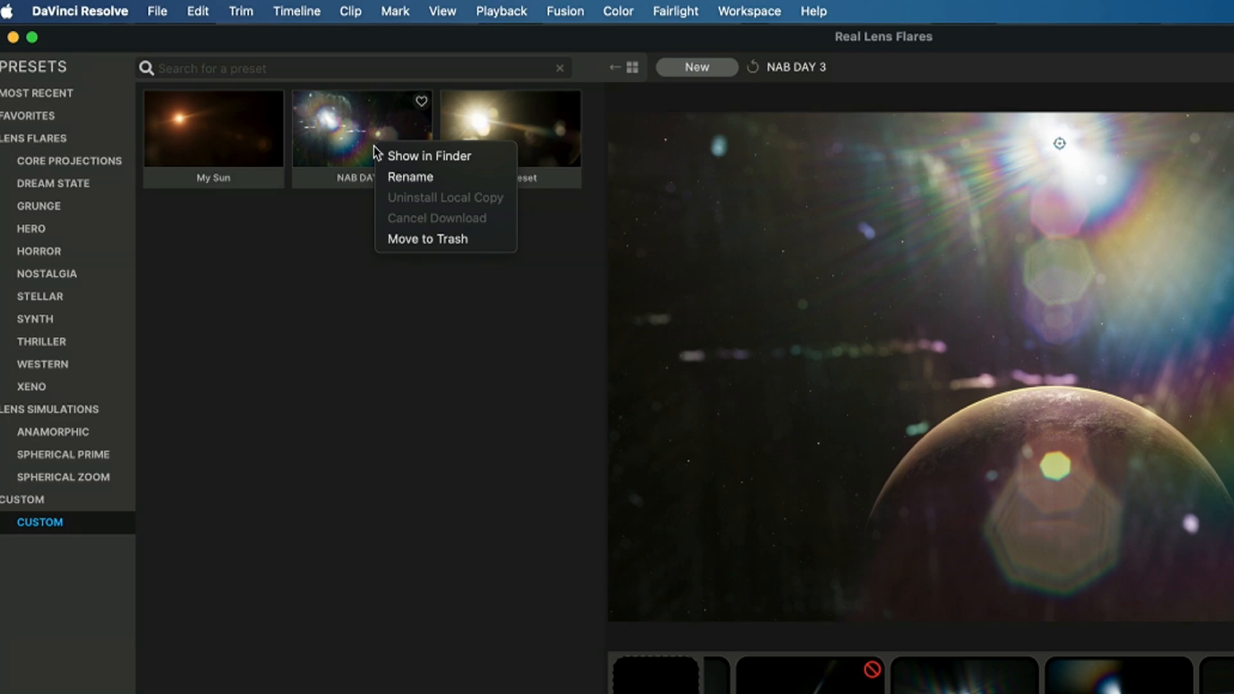
{"action": "left_click", "coordinate": [402, 157]}
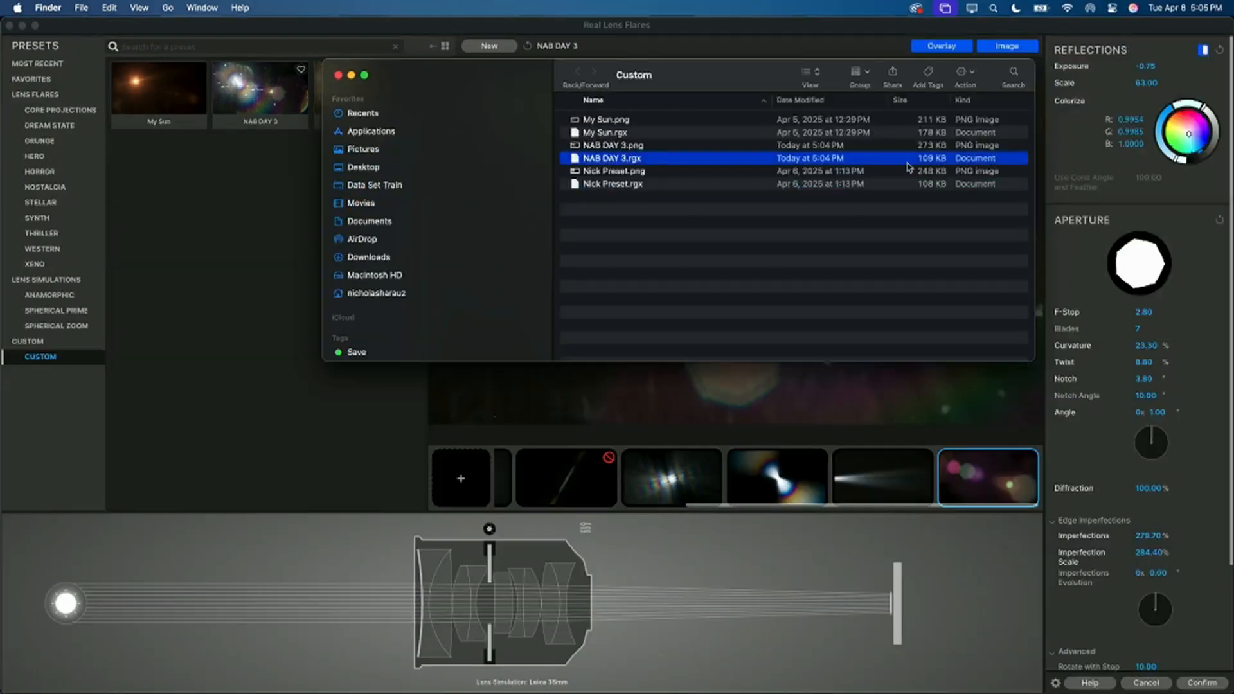
{"action": "left_click", "coordinate": [339, 75]}
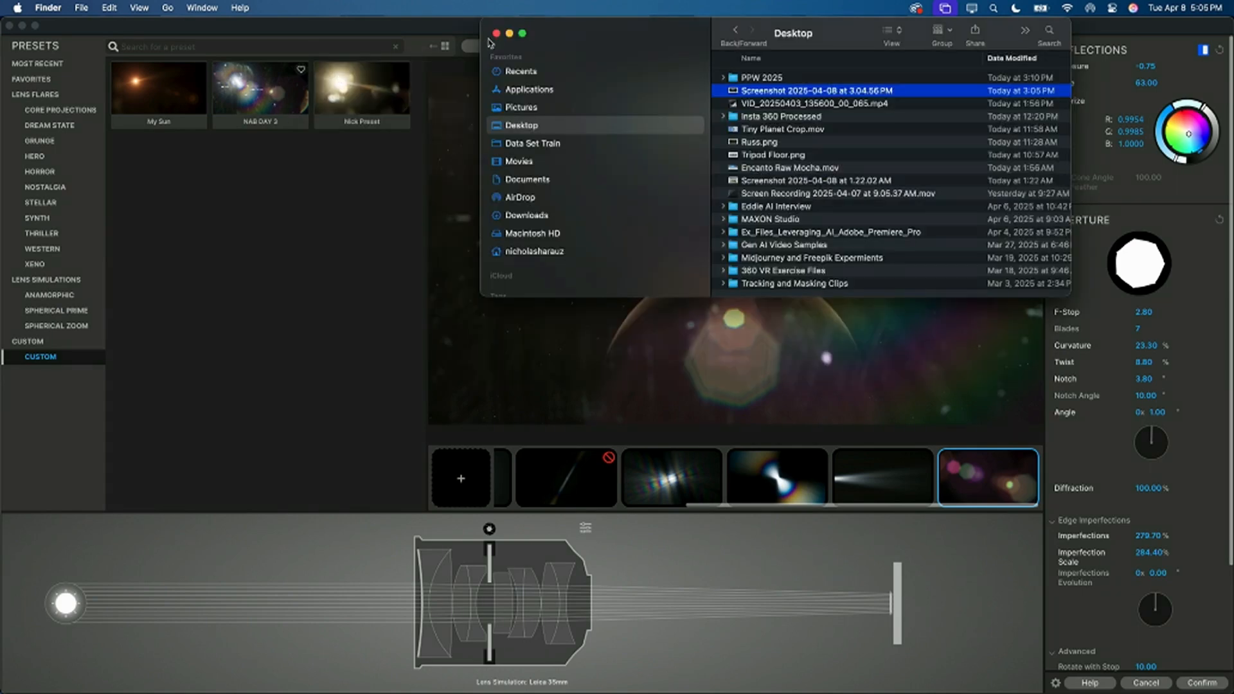
{"action": "left_click", "coordinate": [496, 33]}
Step: Look through the lens flare preset categories from Core Projections down past Grunge and Stellar to Western
{"action": "left_click", "coordinate": [48, 118]}
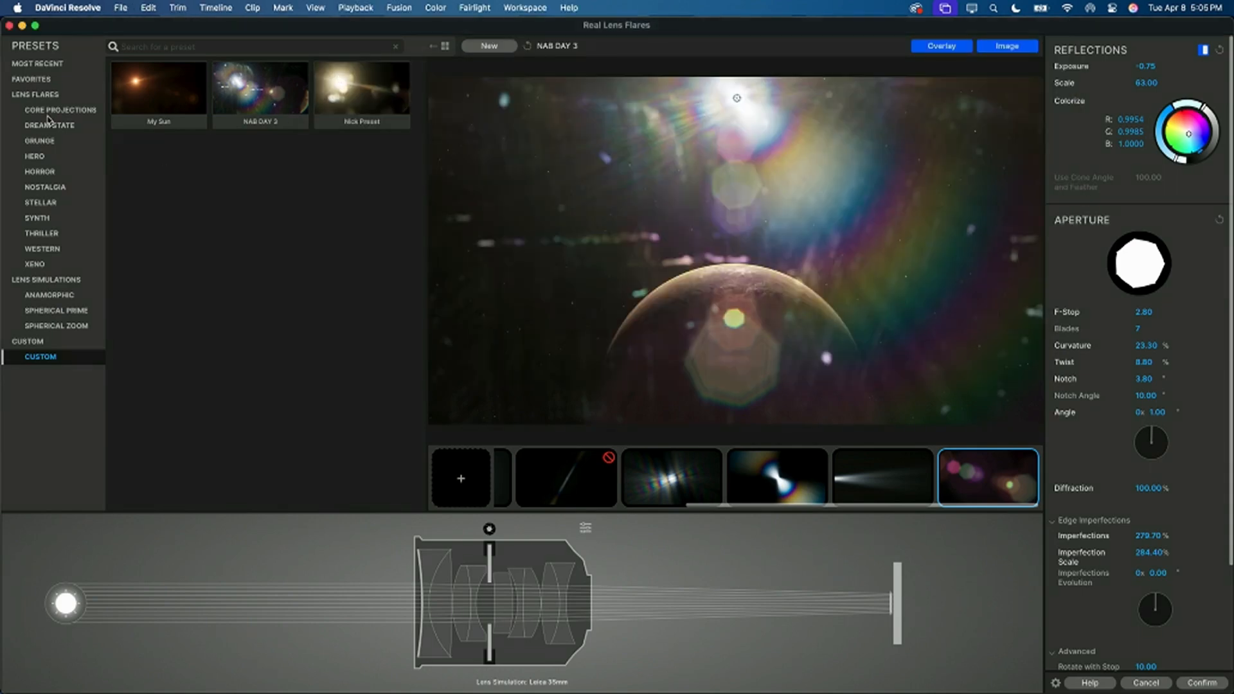
{"action": "key", "text": "Down"}
{"action": "key", "text": "Down"}
{"action": "key", "text": "Down"}
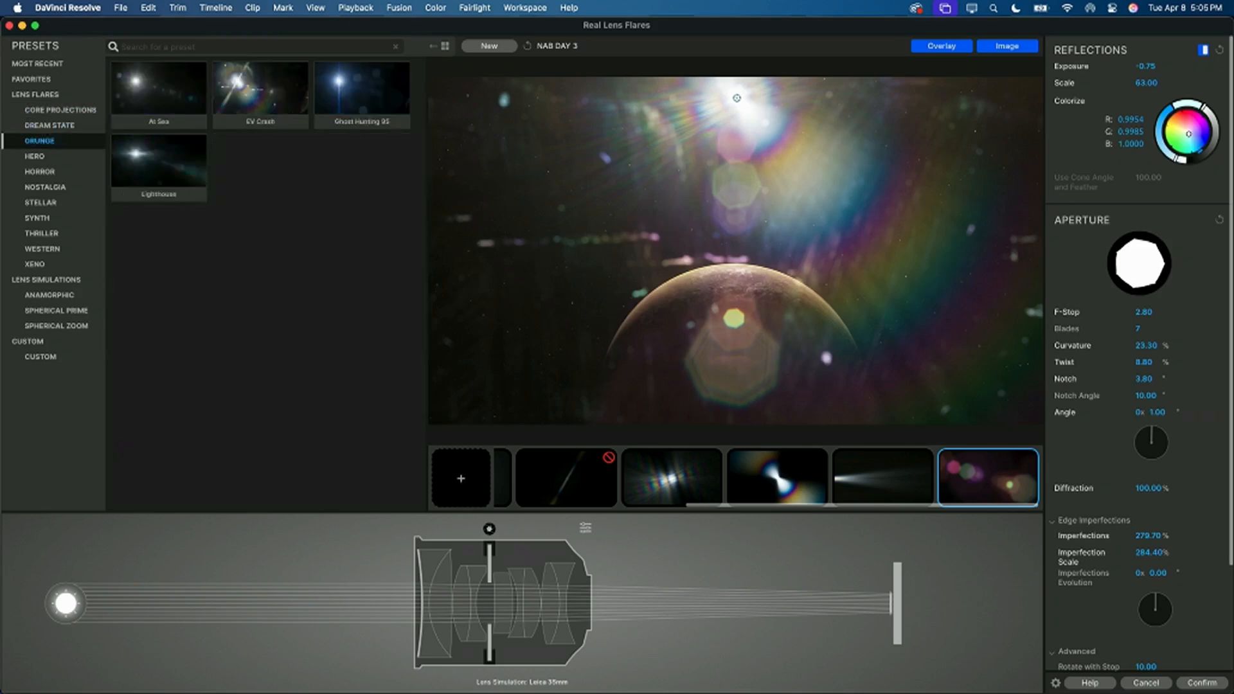
{"action": "key", "text": "Down"}
{"action": "key", "text": "Down"}
{"action": "key", "text": "Down"}
{"action": "key", "text": "Down"}
{"action": "key", "text": "Down"}
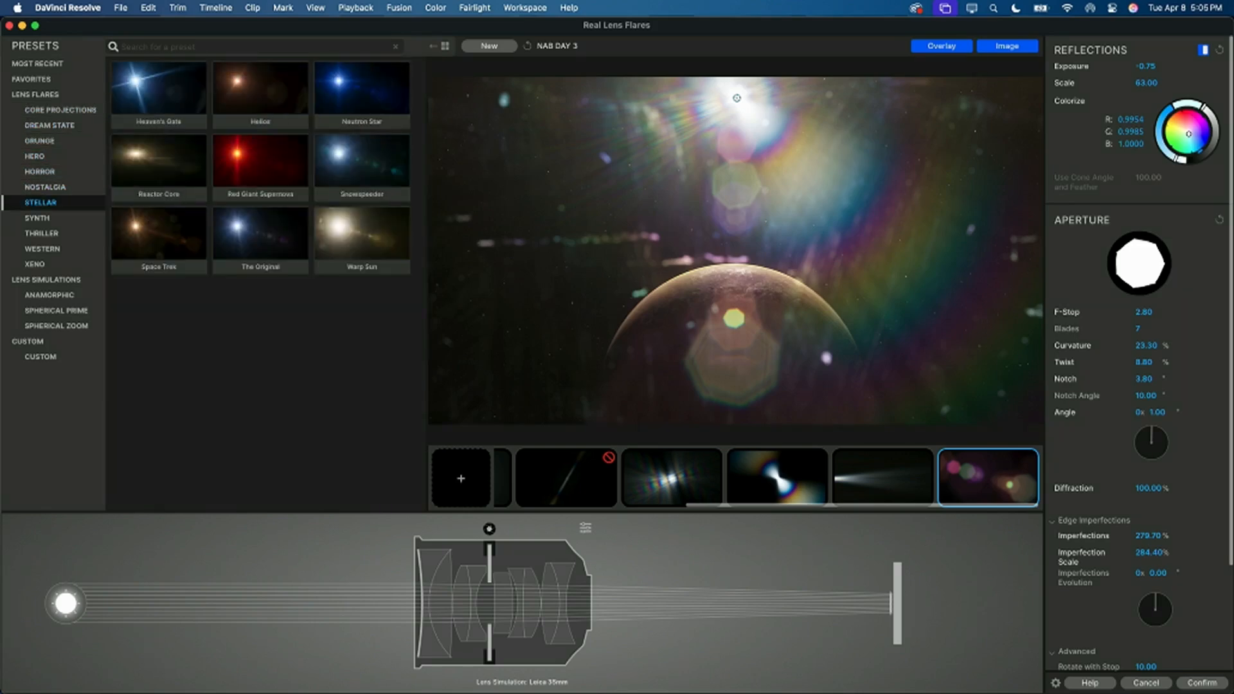
{"action": "key", "text": "Down"}
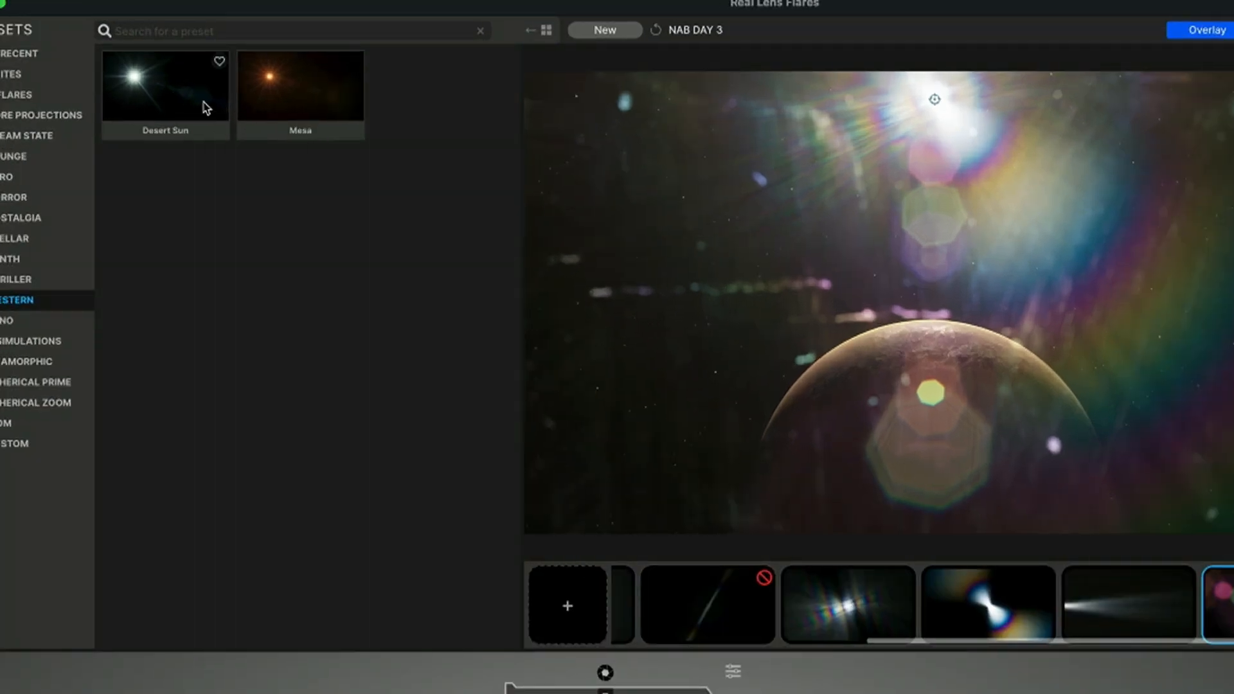
Step: Try the Schmutz - Basic preset from the Core Projections group on the planet shot and undo it
{"action": "left_click", "coordinate": [21, 116]}
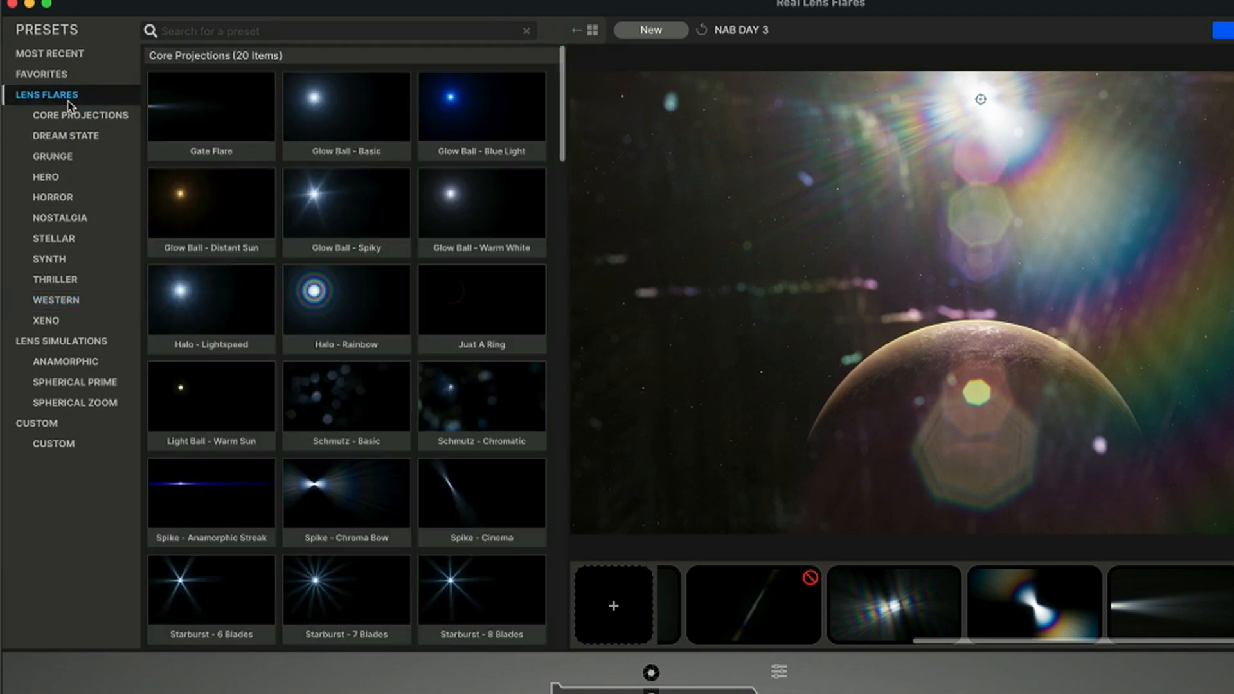
{"action": "scroll", "coordinate": [324, 286], "scroll_direction": "down", "scroll_amount": 3}
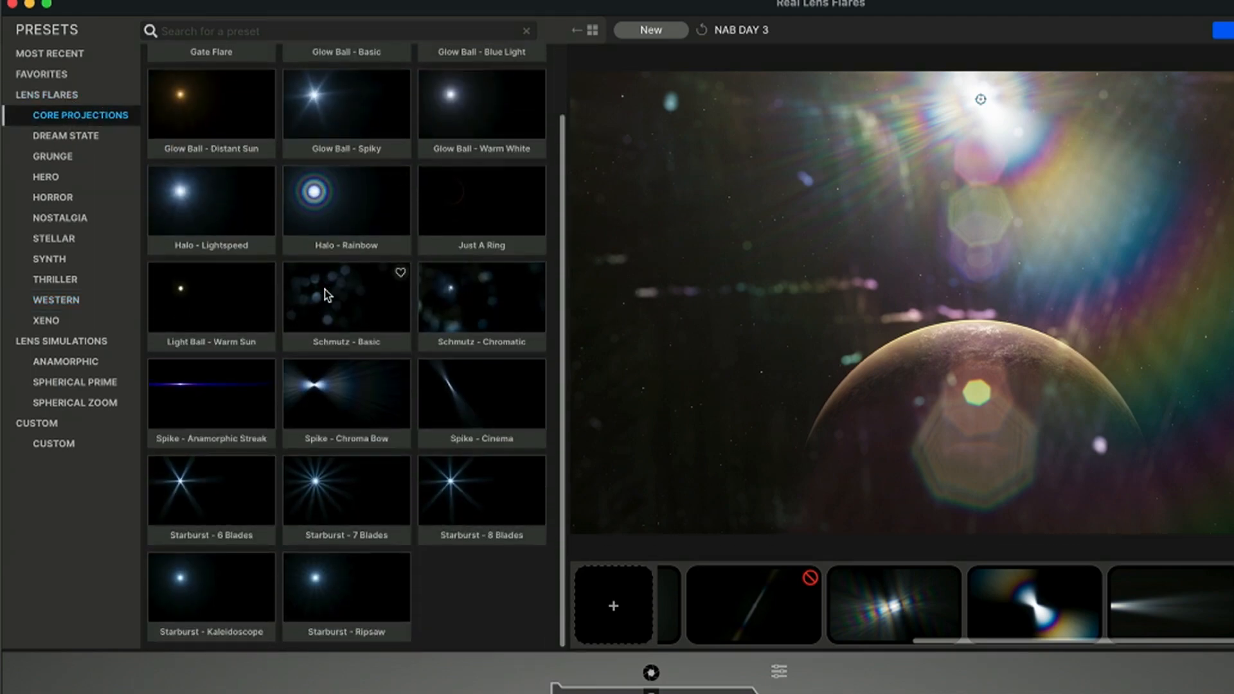
{"action": "left_click", "coordinate": [328, 296]}
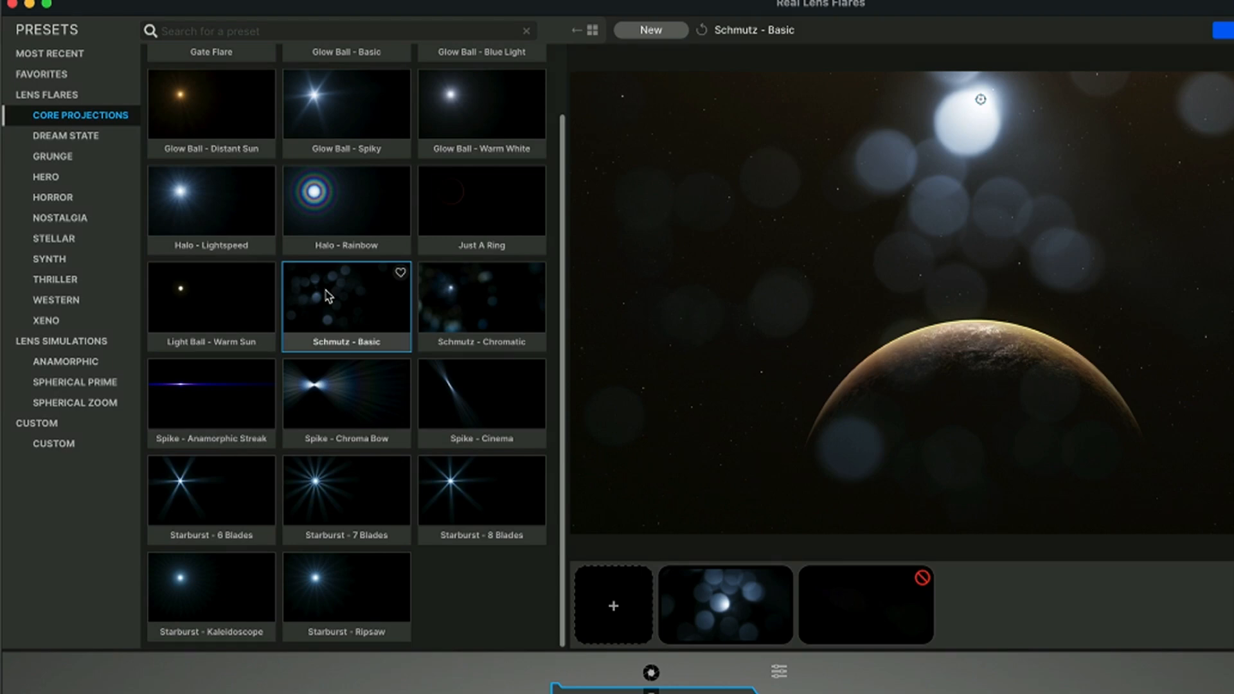
{"action": "key", "text": "super+z"}
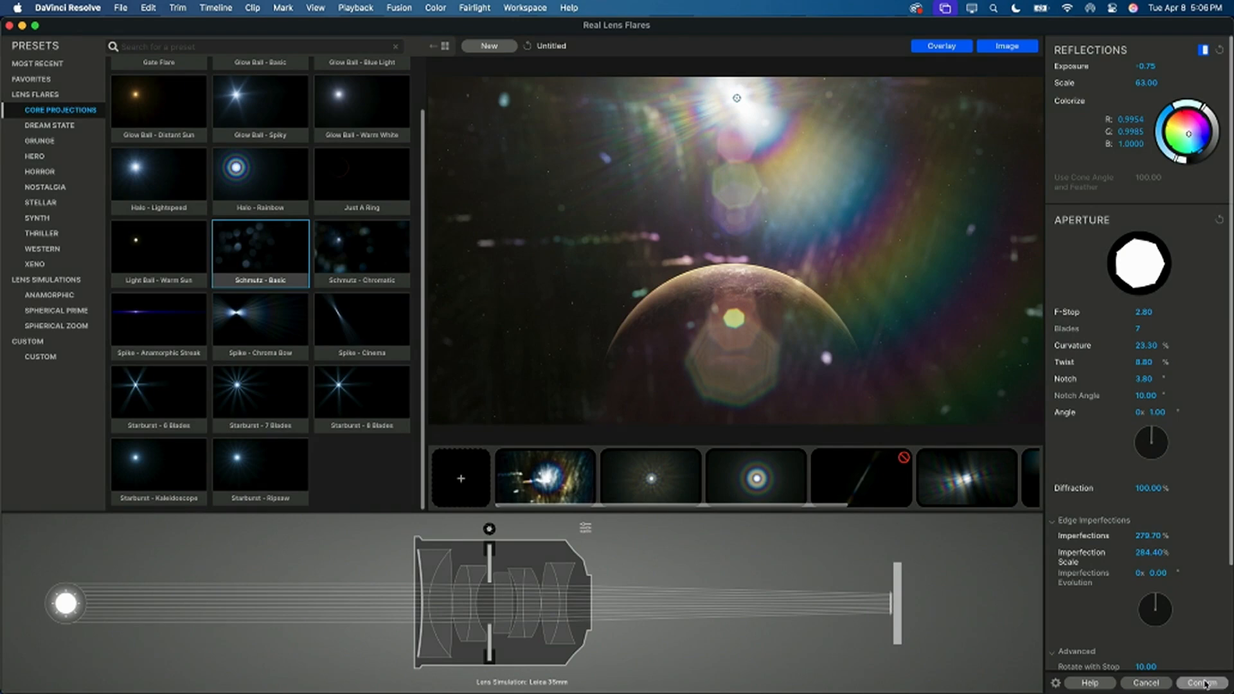
Step: Confirm the customised flare design and play the planet clip on the Edit page to check the flare
{"action": "left_click", "coordinate": [1204, 683]}
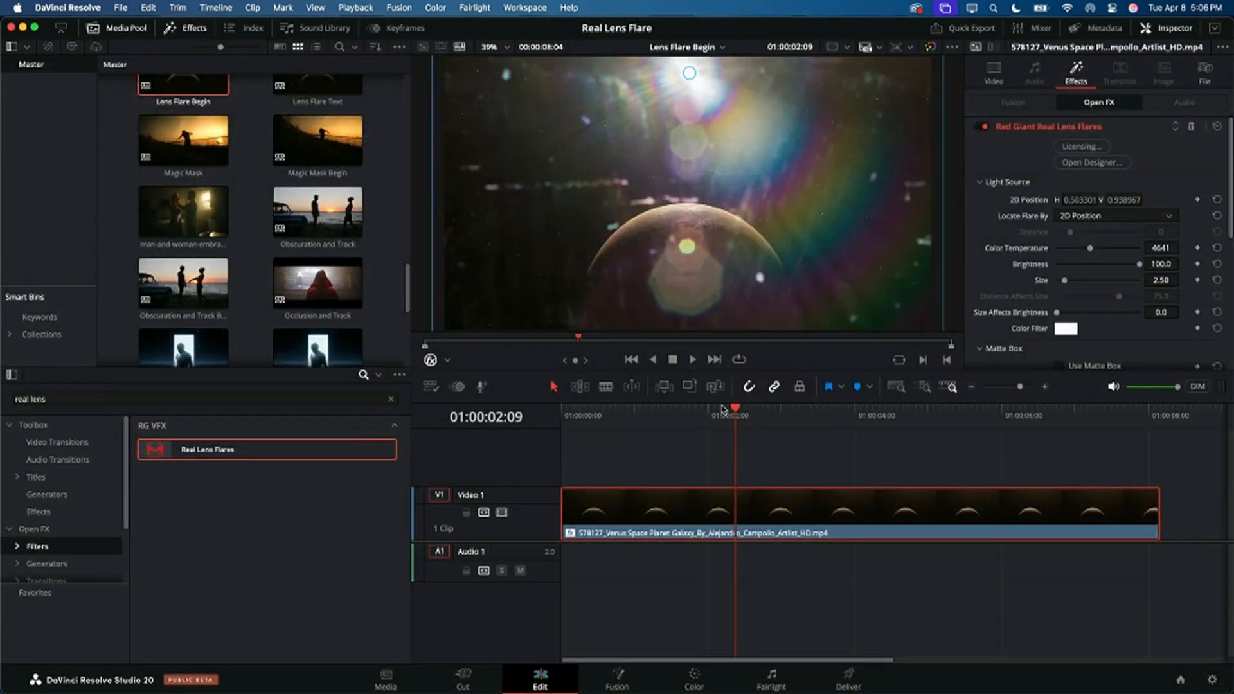
{"action": "left_click_drag", "start_coordinate": [713, 411], "coordinate": [547, 422]}
{"action": "key", "text": "space"}
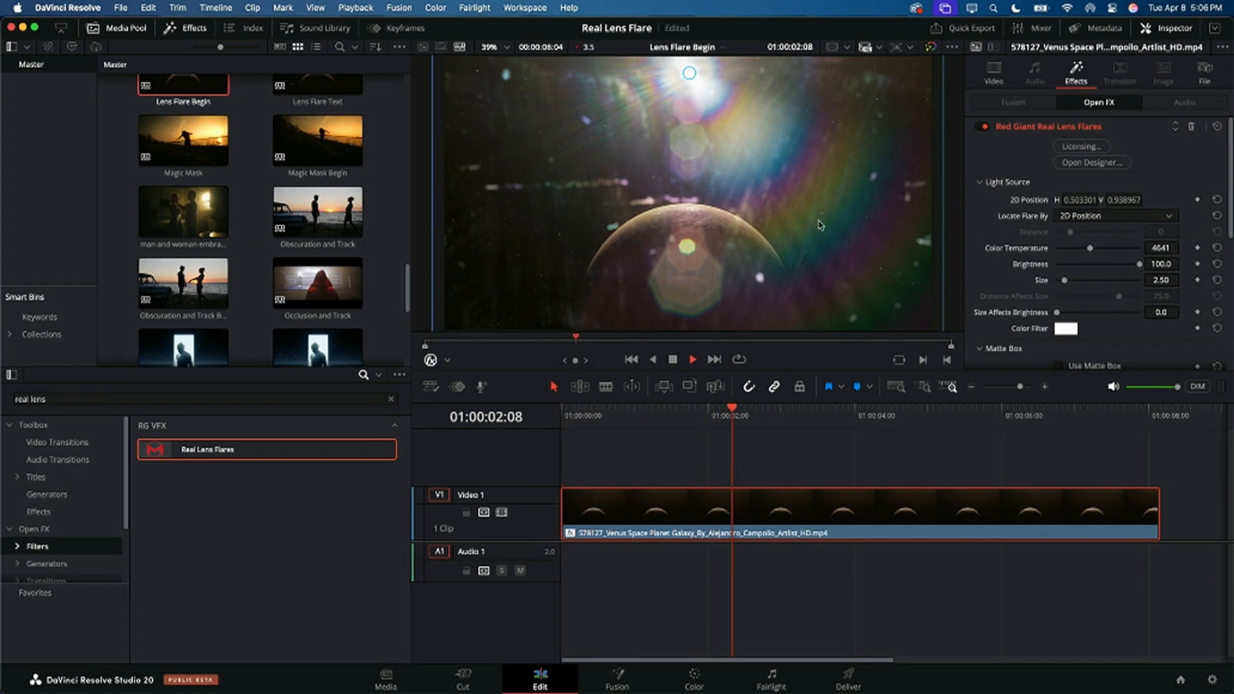
{"action": "key", "text": "space"}
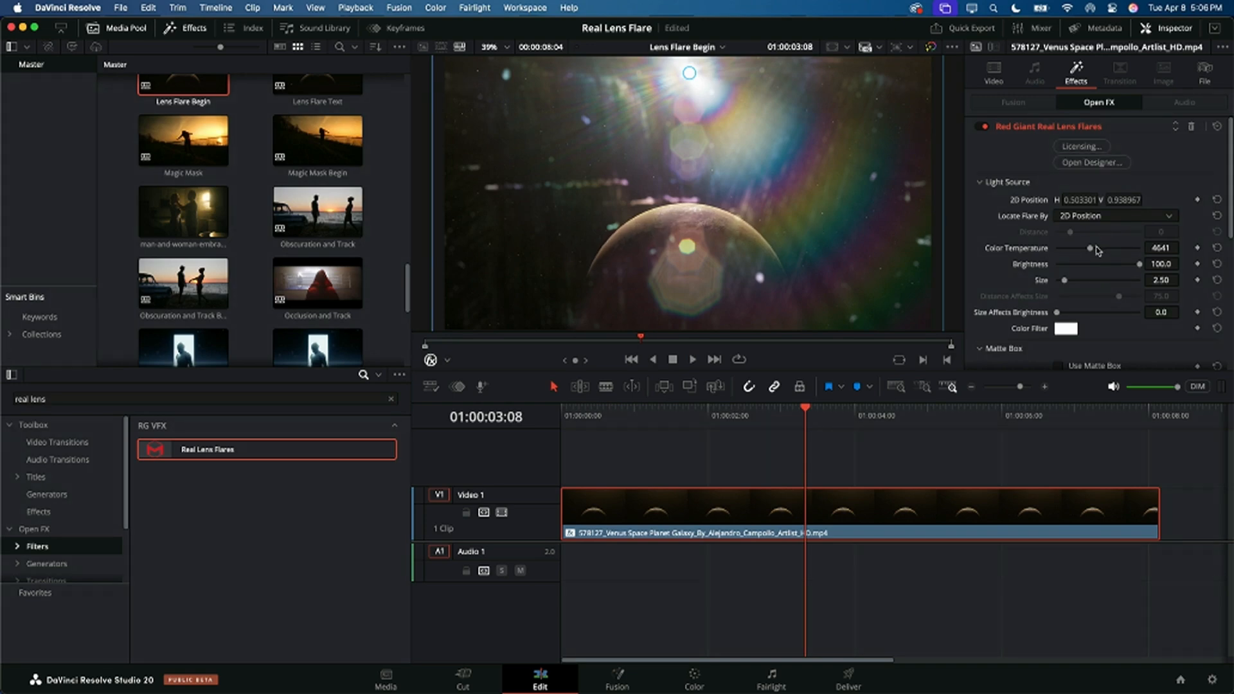
Step: Set the flare's light source size to 2.33, play the clip again, and save the project
{"action": "left_click_drag", "start_coordinate": [1065, 281], "coordinate": [1064, 279]}
{"action": "key", "text": "space"}
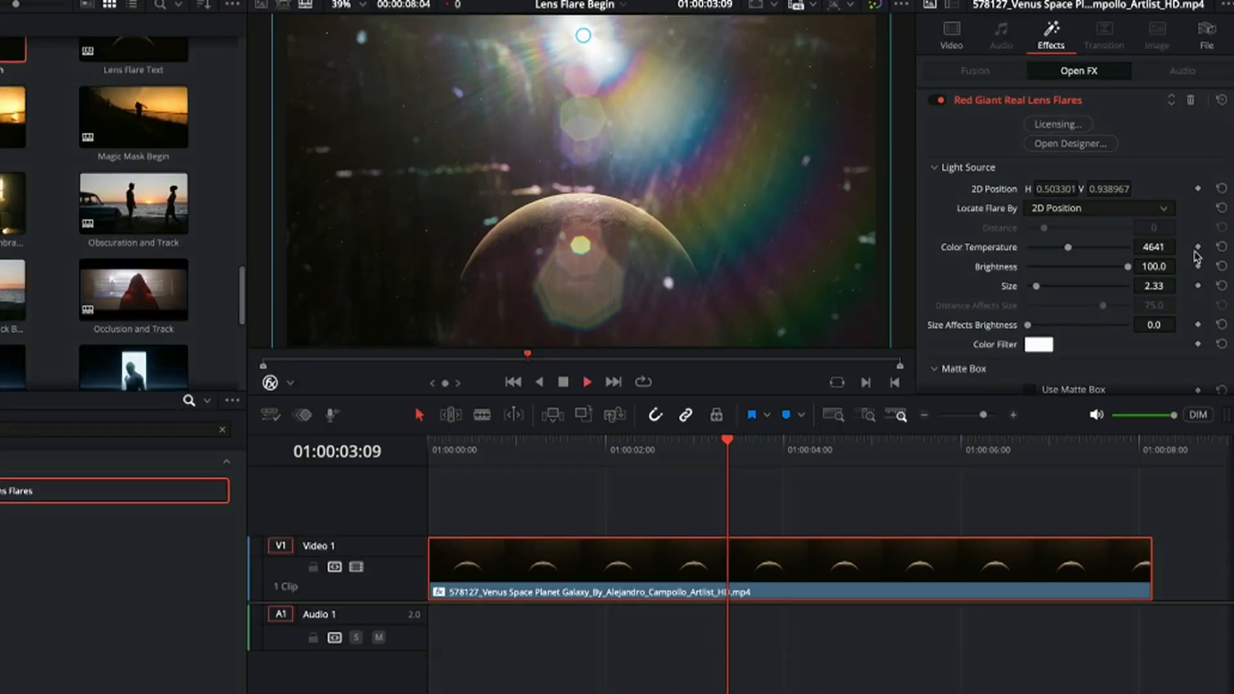
{"action": "key", "text": "space"}
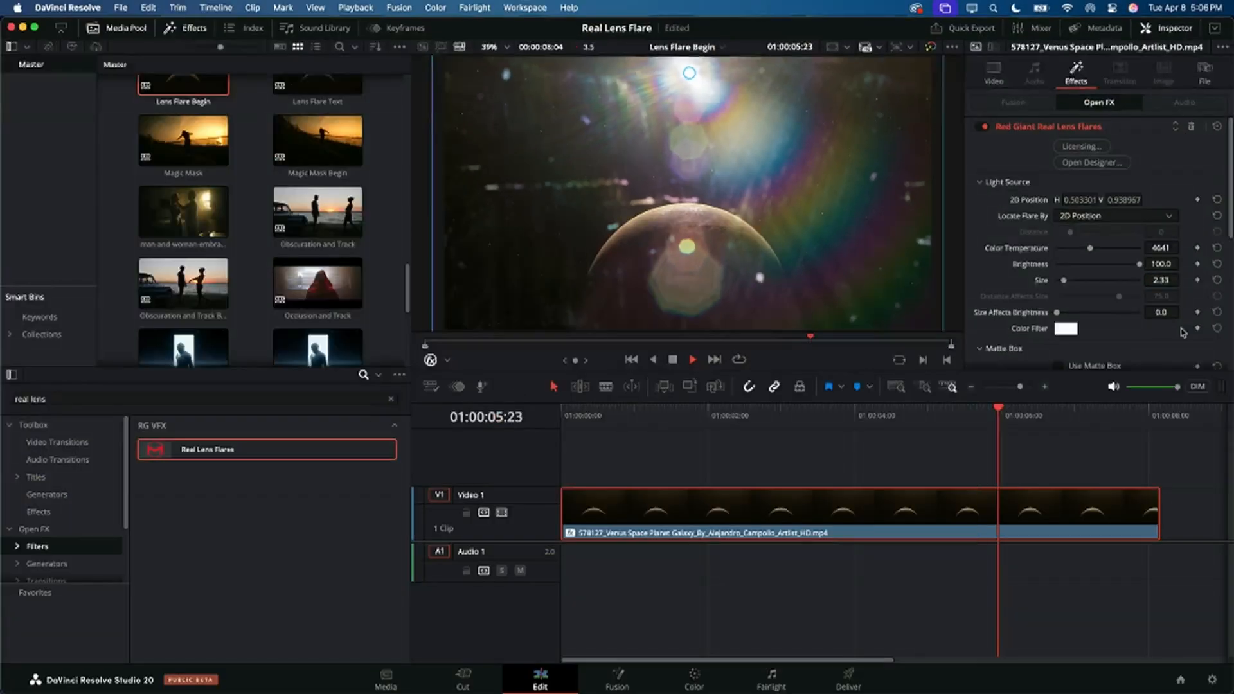
{"action": "key", "text": "space"}
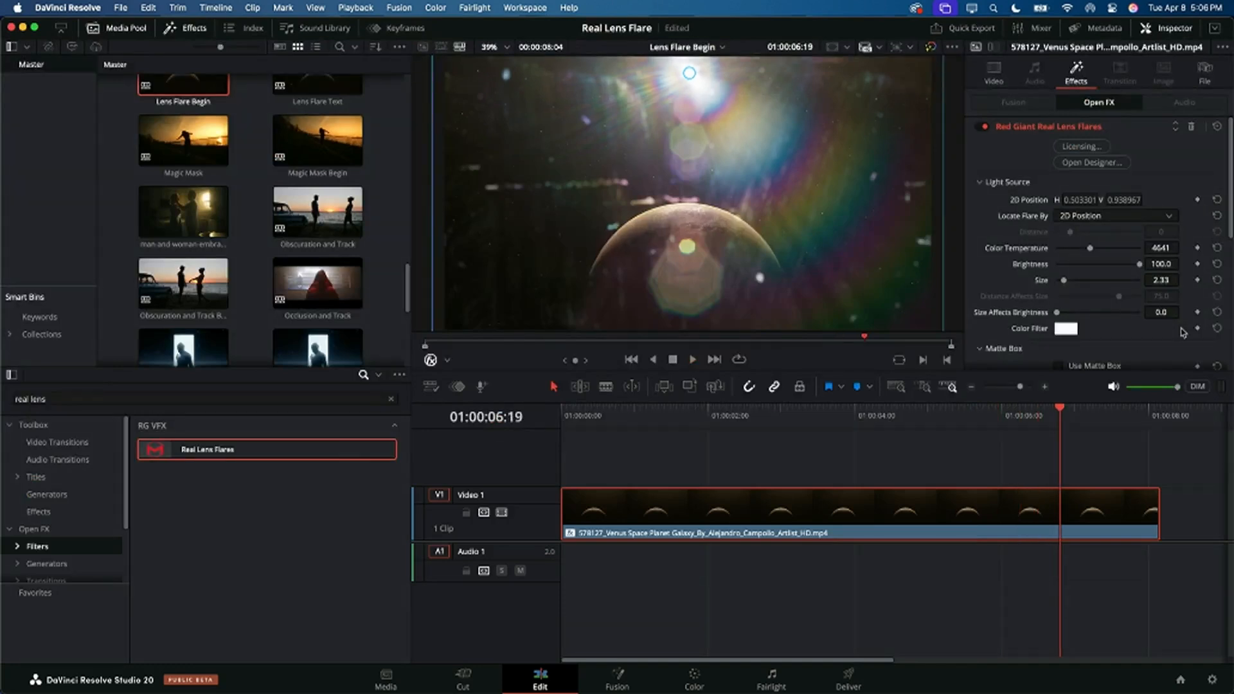
{"action": "key", "text": "super+s"}
Step: Remove the Red Giant Real Lens Flares effect from the planet clip and convert it into a new Fusion clip
{"action": "left_click", "coordinate": [1191, 128]}
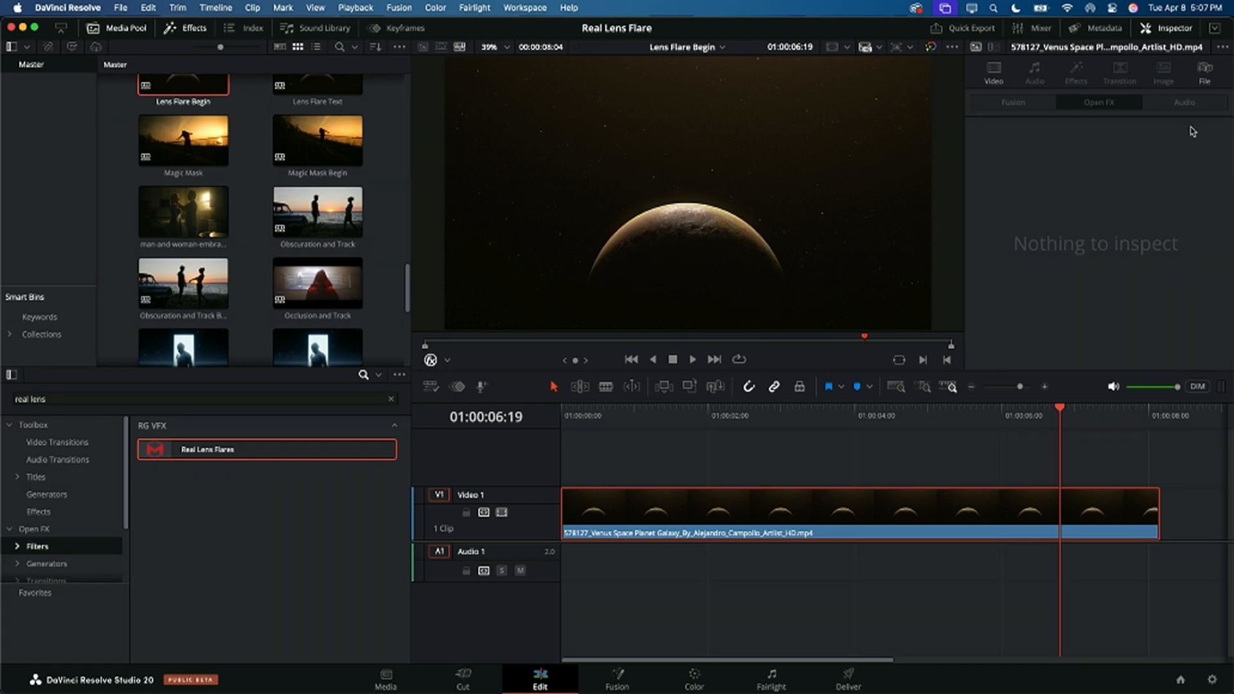
{"action": "right_click", "coordinate": [860, 519]}
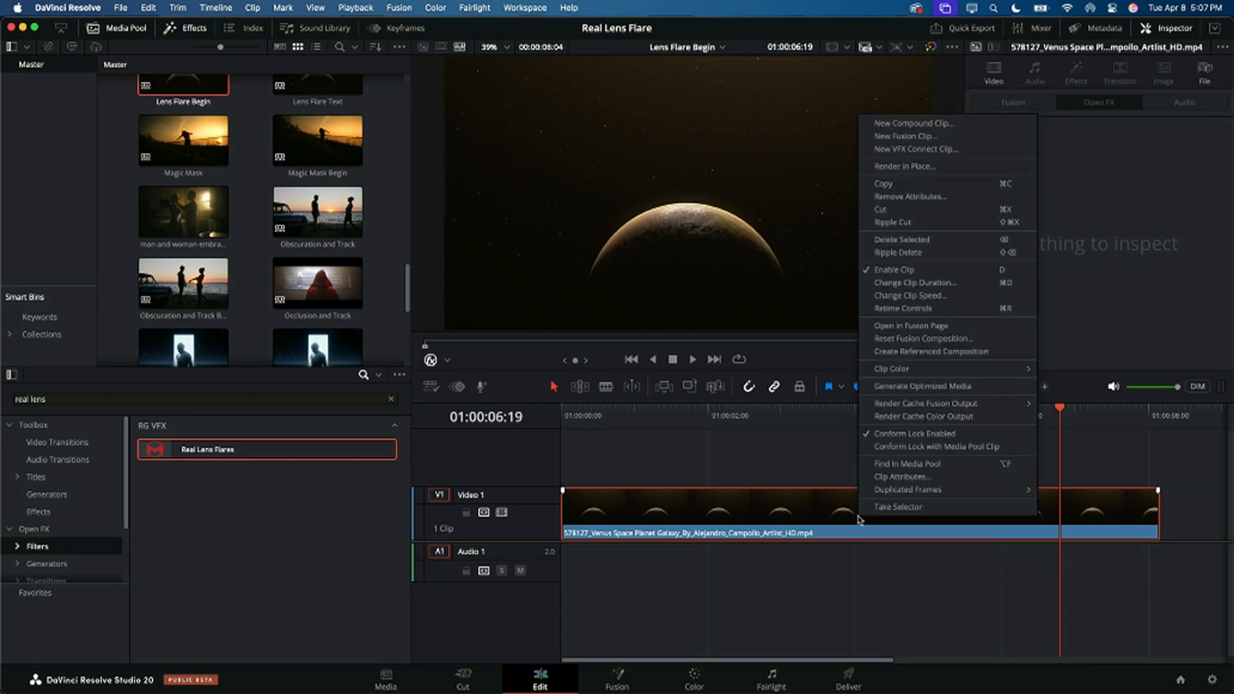
{"action": "left_click", "coordinate": [932, 136]}
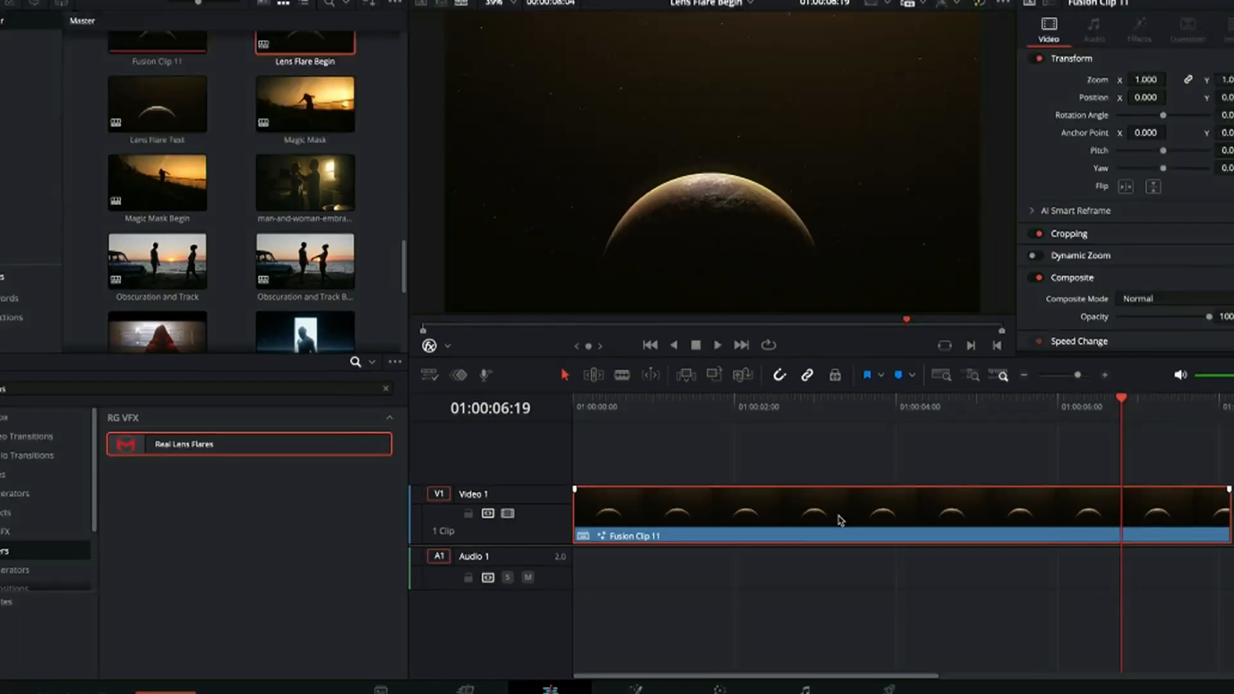
Step: Insert a Red Giant Real Lens Flares node between MediaIn1 and MediaOut1 on the Fusion page
{"action": "mouse_move", "coordinate": [626, 675]}
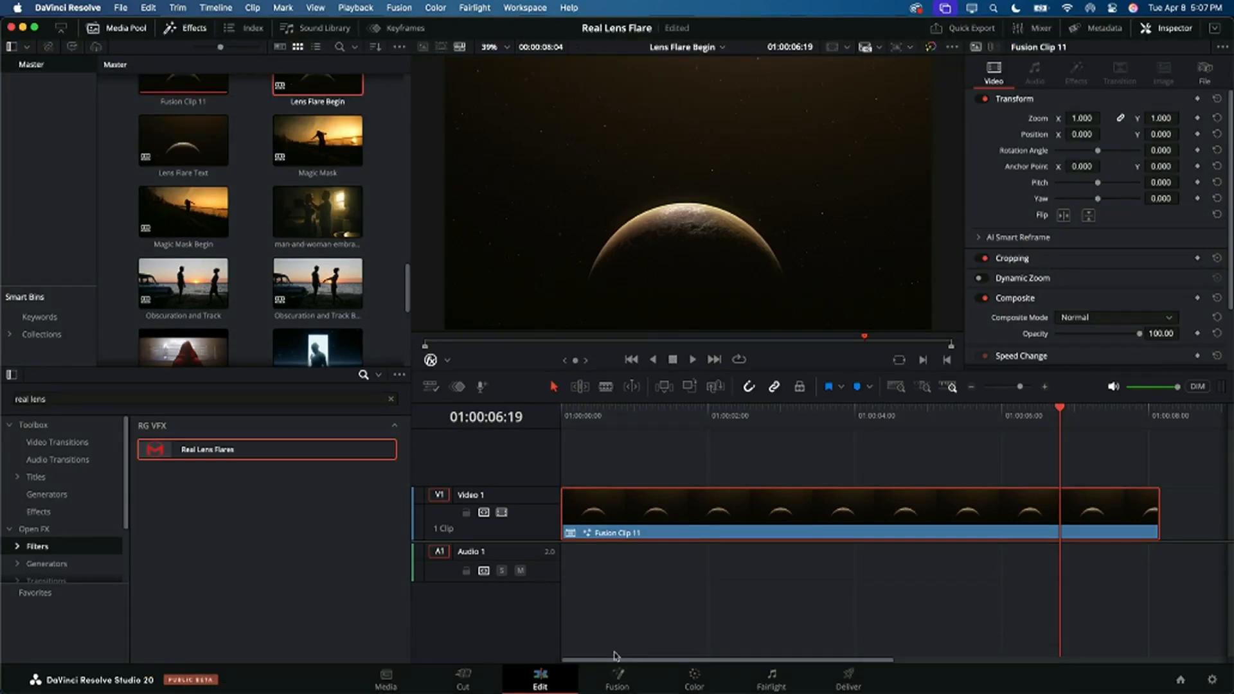
{"action": "left_click", "coordinate": [616, 673]}
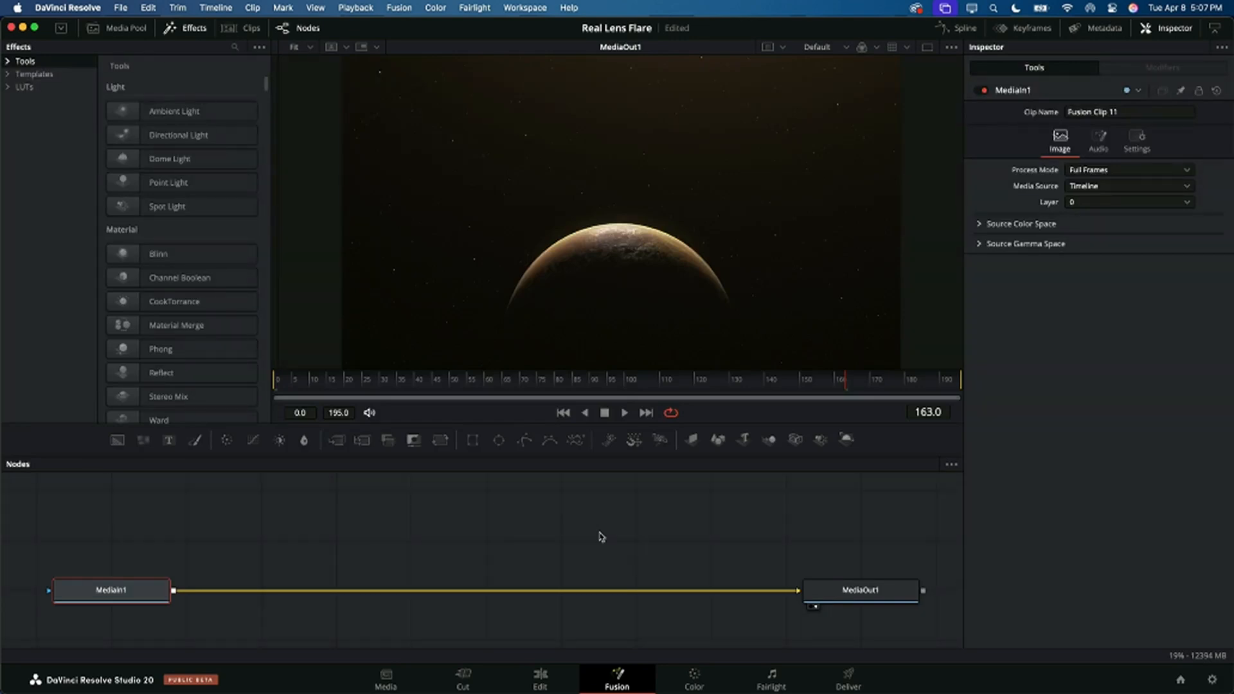
{"action": "left_click", "coordinate": [552, 592]}
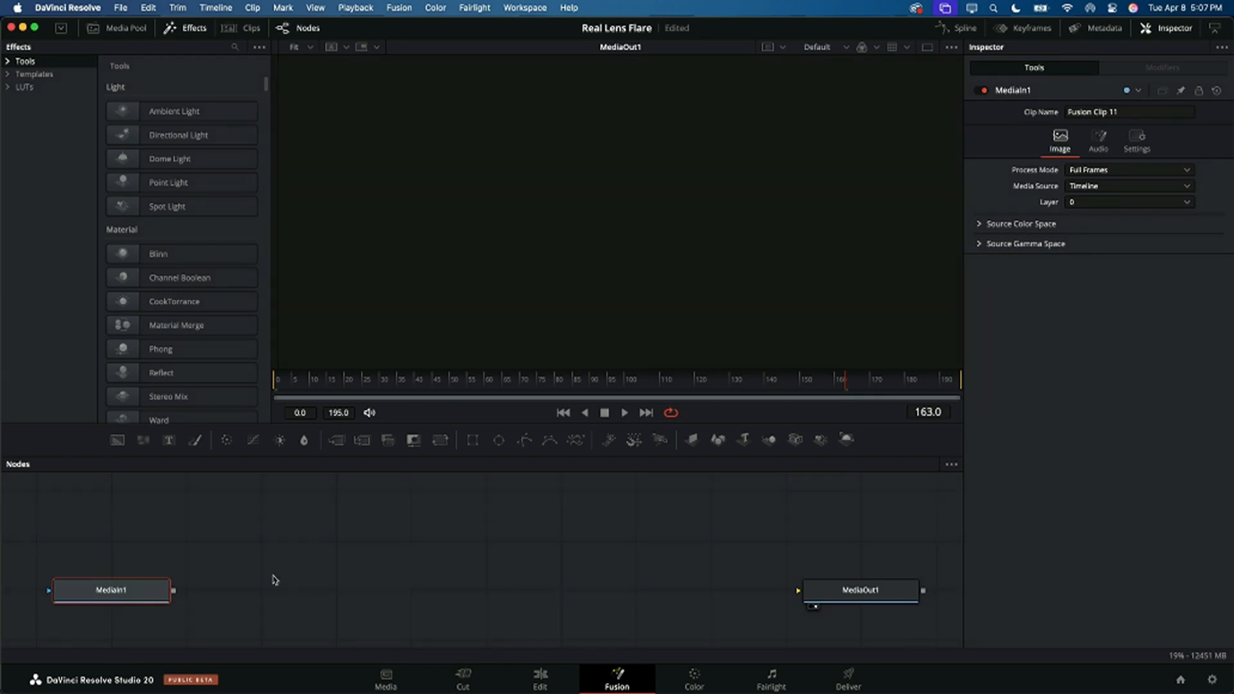
{"action": "left_click_drag", "start_coordinate": [174, 590], "coordinate": [799, 590]}
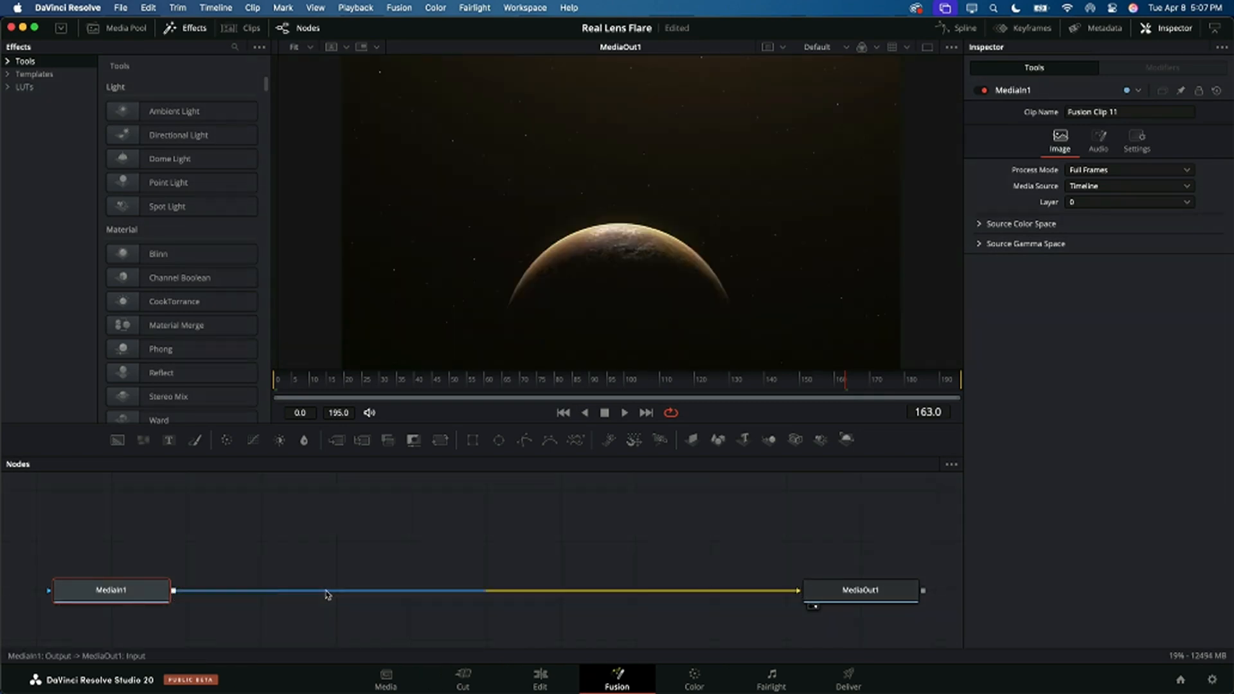
{"action": "key", "text": "shift+space"}
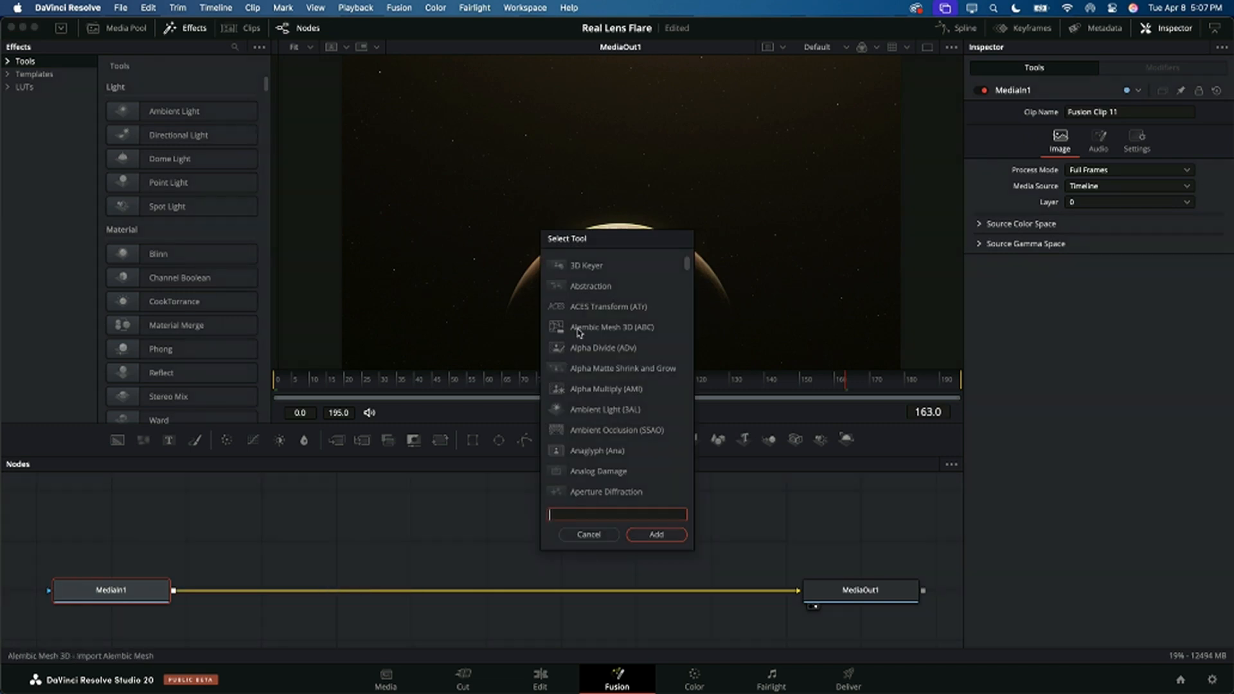
{"action": "type", "text": "red"}
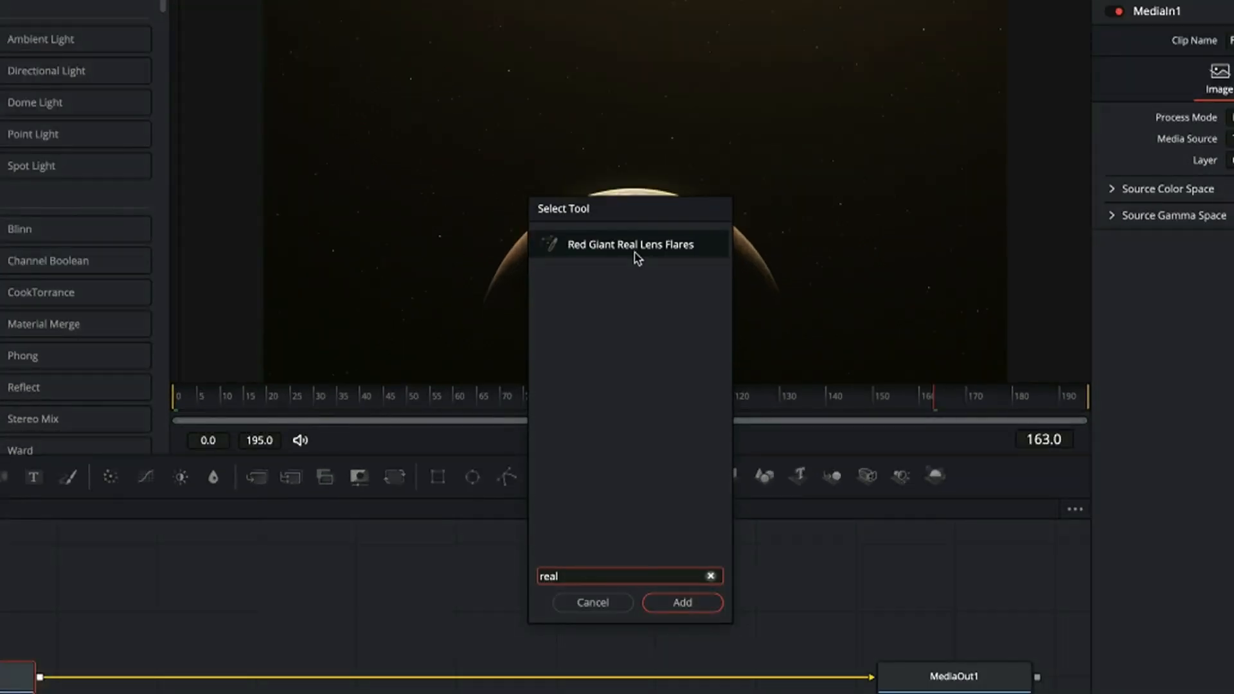
{"action": "left_click", "coordinate": [635, 253]}
{"action": "left_click", "coordinate": [706, 607]}
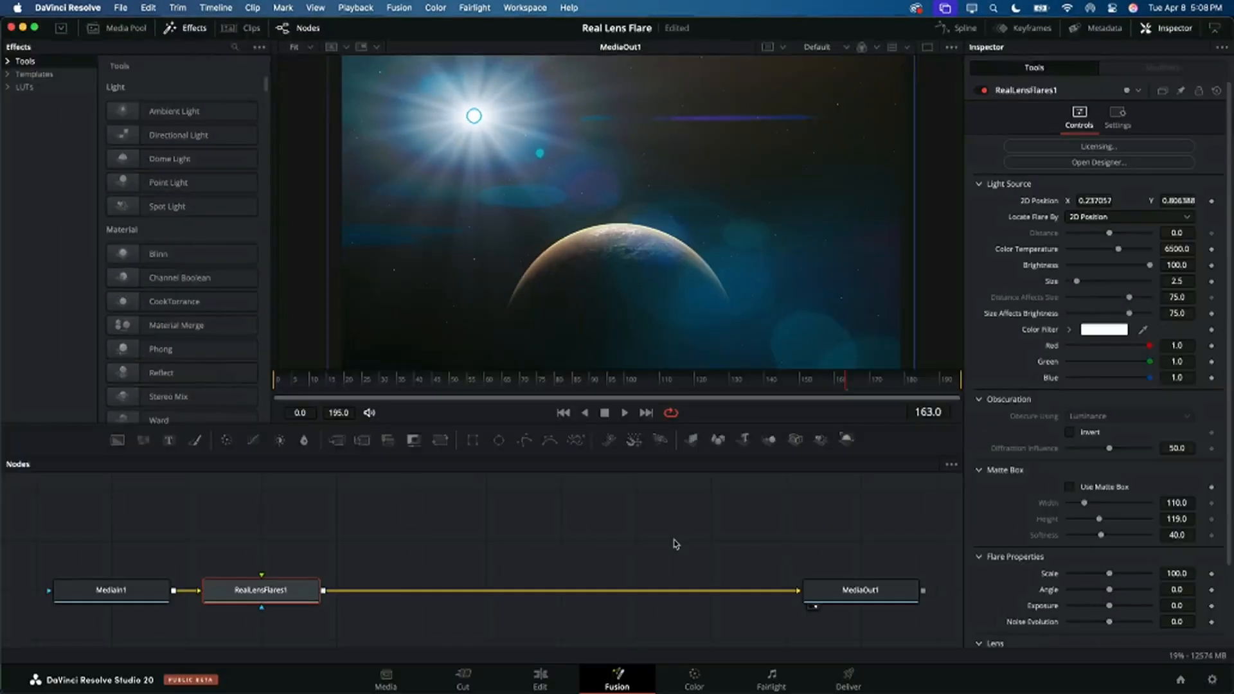
Step: Move the flare's light source directly above the planet and apply the custom NAB DAY 3 preset in the designer
{"action": "left_click_drag", "start_coordinate": [474, 116], "coordinate": [623, 69]}
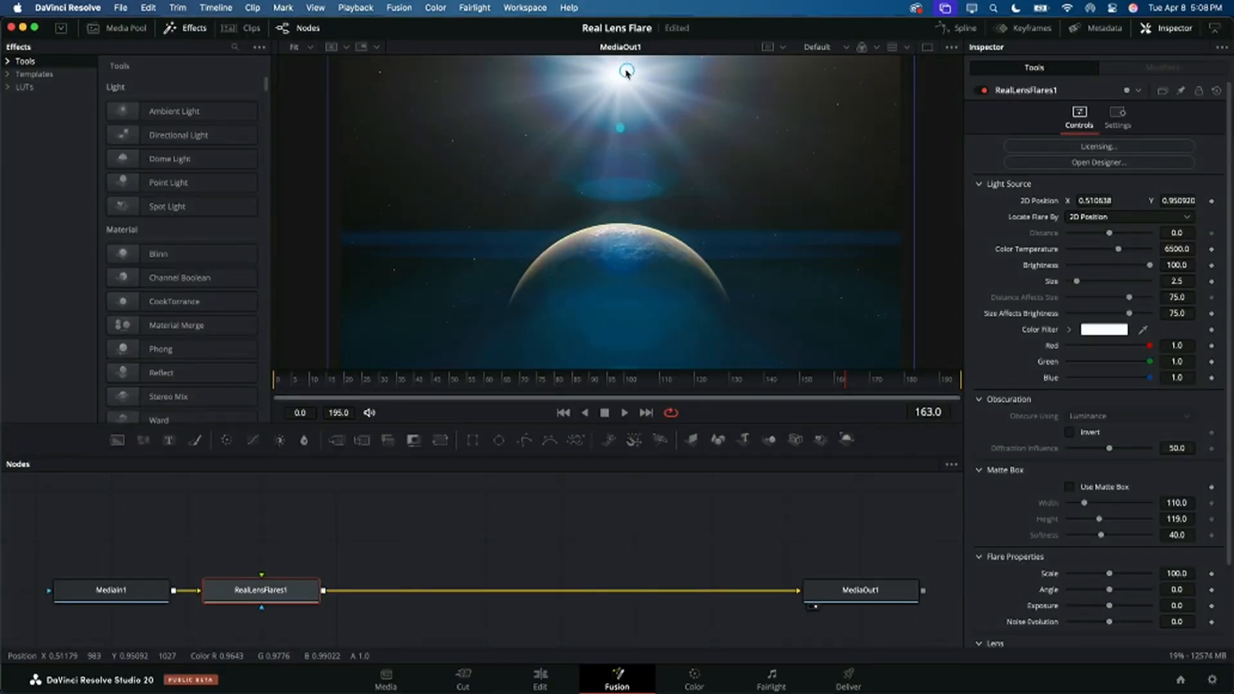
{"action": "left_click", "coordinate": [1131, 162]}
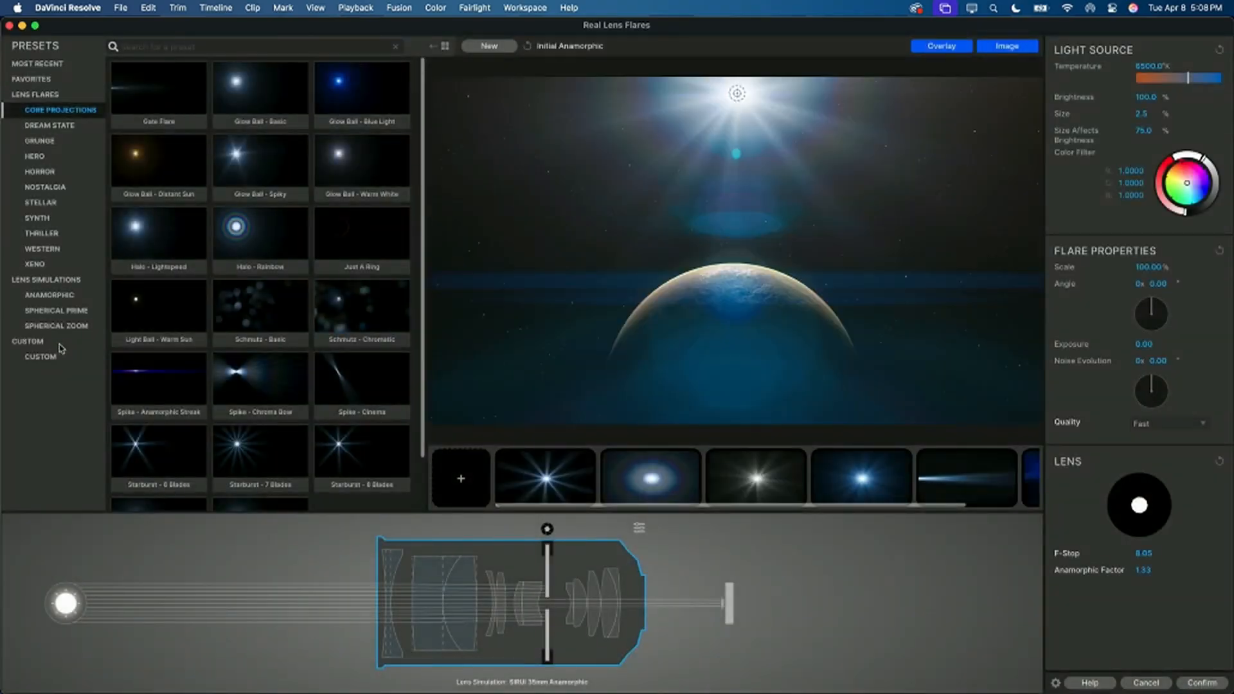
{"action": "left_click", "coordinate": [49, 357]}
{"action": "left_click", "coordinate": [273, 91]}
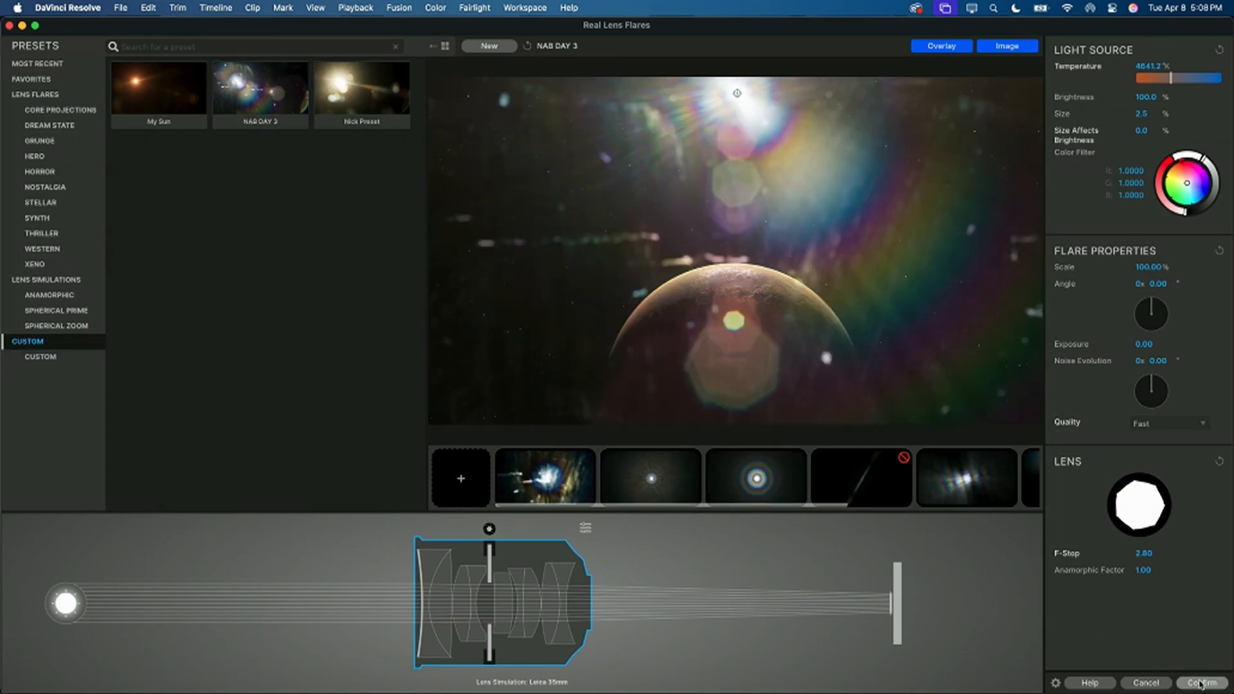
{"action": "left_click", "coordinate": [1200, 683]}
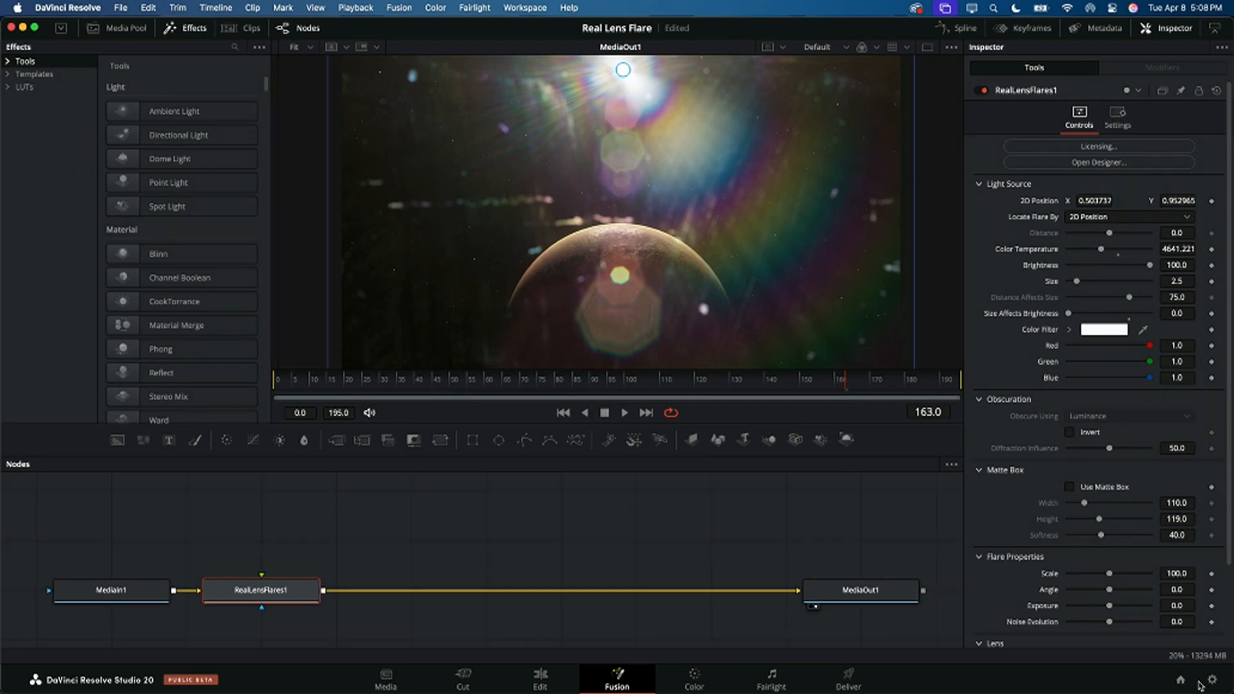
Step: Add a Text+ node merged over the lens flare output, and space out the nodes in the graph
{"action": "left_click_drag", "start_coordinate": [290, 593], "coordinate": [627, 582]}
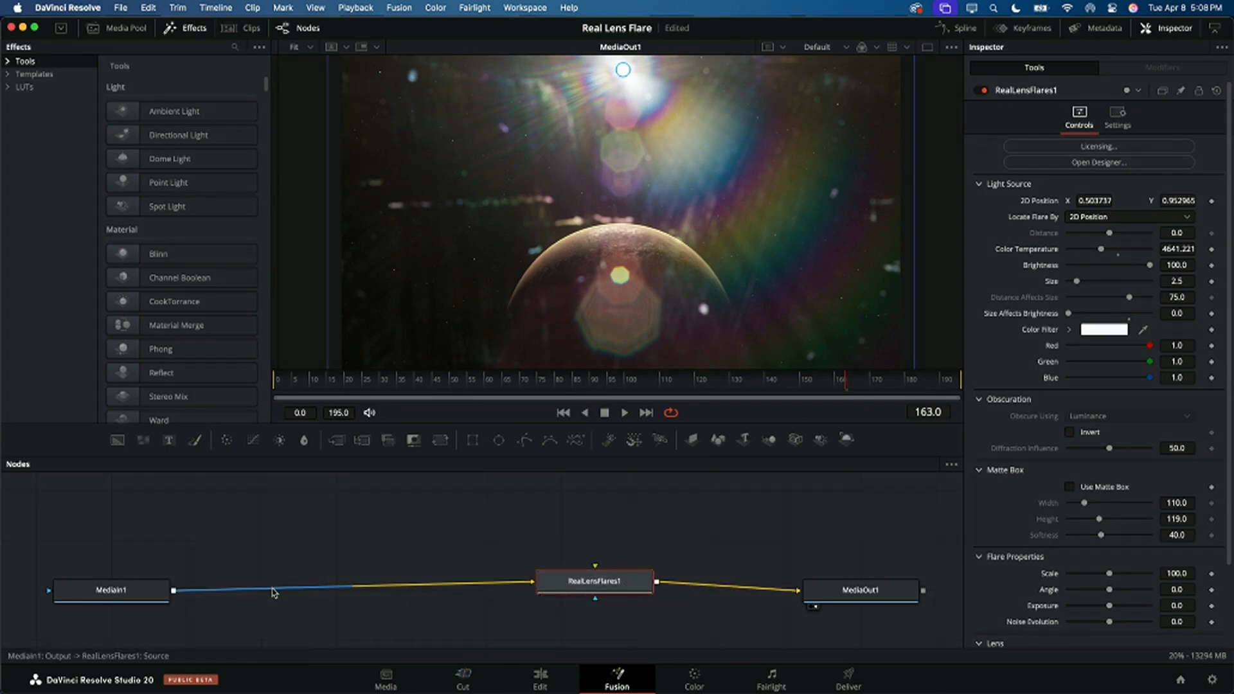
{"action": "key", "text": "shift+space"}
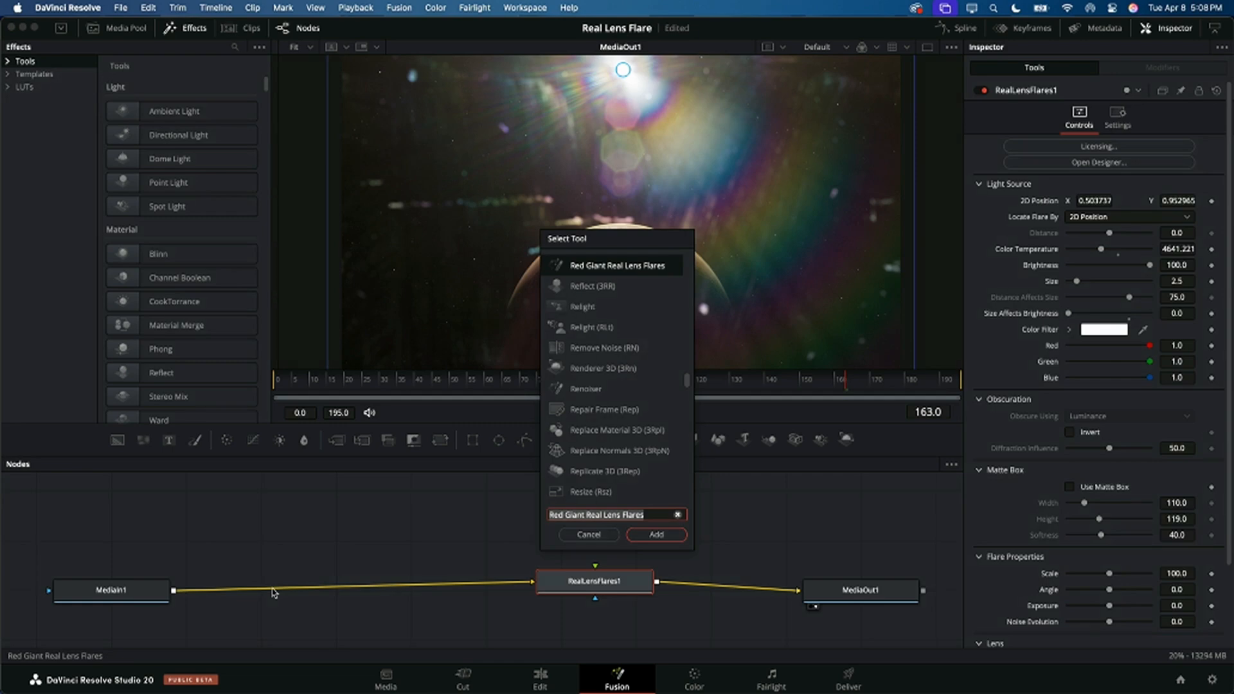
{"action": "type", "text": "text"}
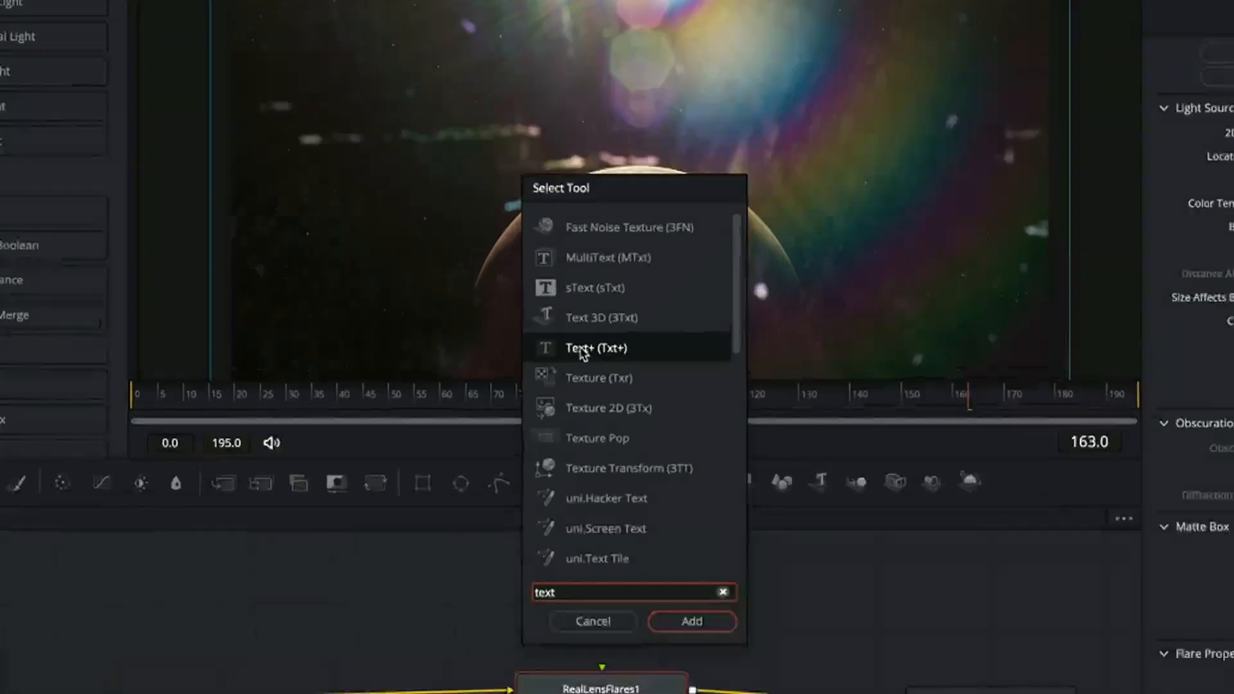
{"action": "left_click", "coordinate": [686, 649]}
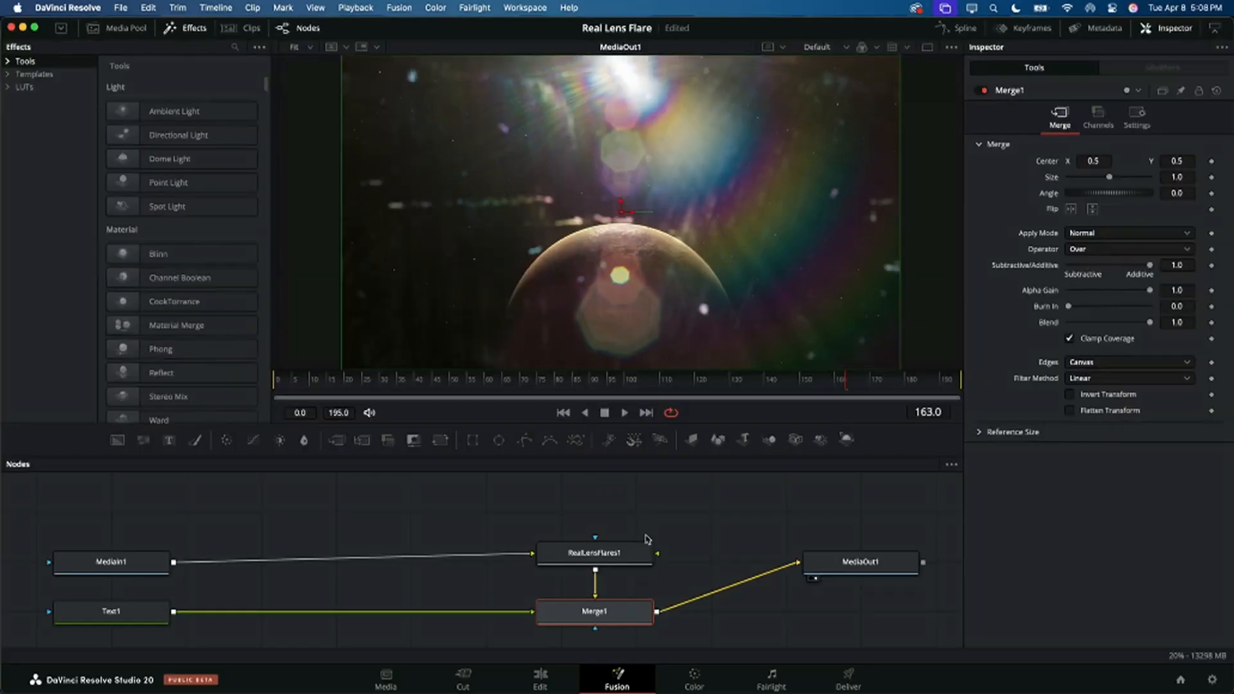
{"action": "left_click_drag", "start_coordinate": [106, 561], "coordinate": [106, 535]}
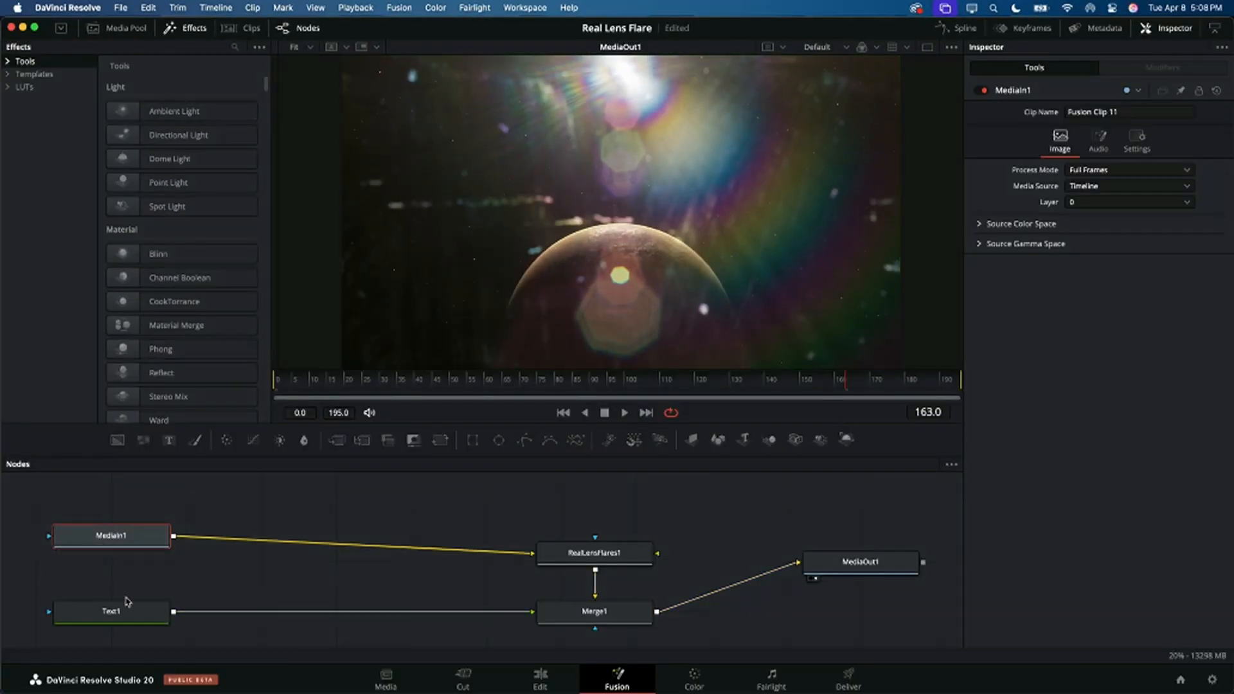
{"action": "left_click_drag", "start_coordinate": [577, 609], "coordinate": [558, 607]}
Step: View the Text1 node, enter the text PLANET, and enlarge it to a size of 0.4173
{"action": "left_click", "coordinate": [107, 614]}
{"action": "key", "text": "1"}
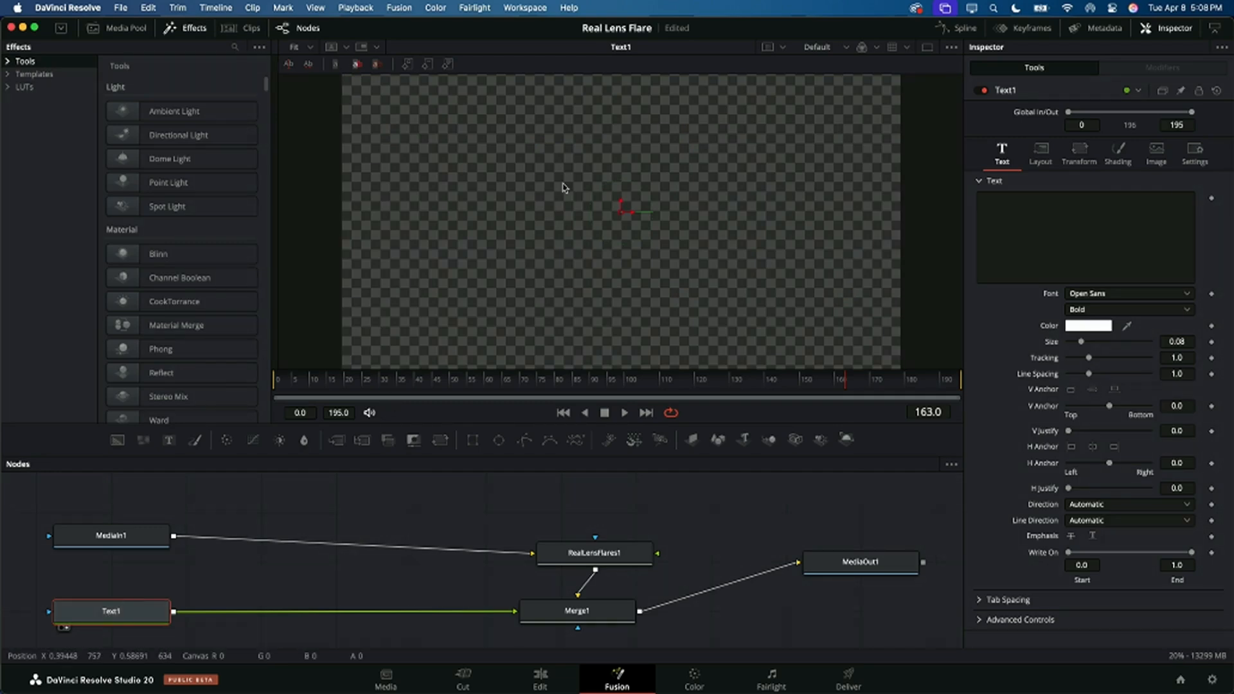
{"action": "left_click", "coordinate": [1026, 233]}
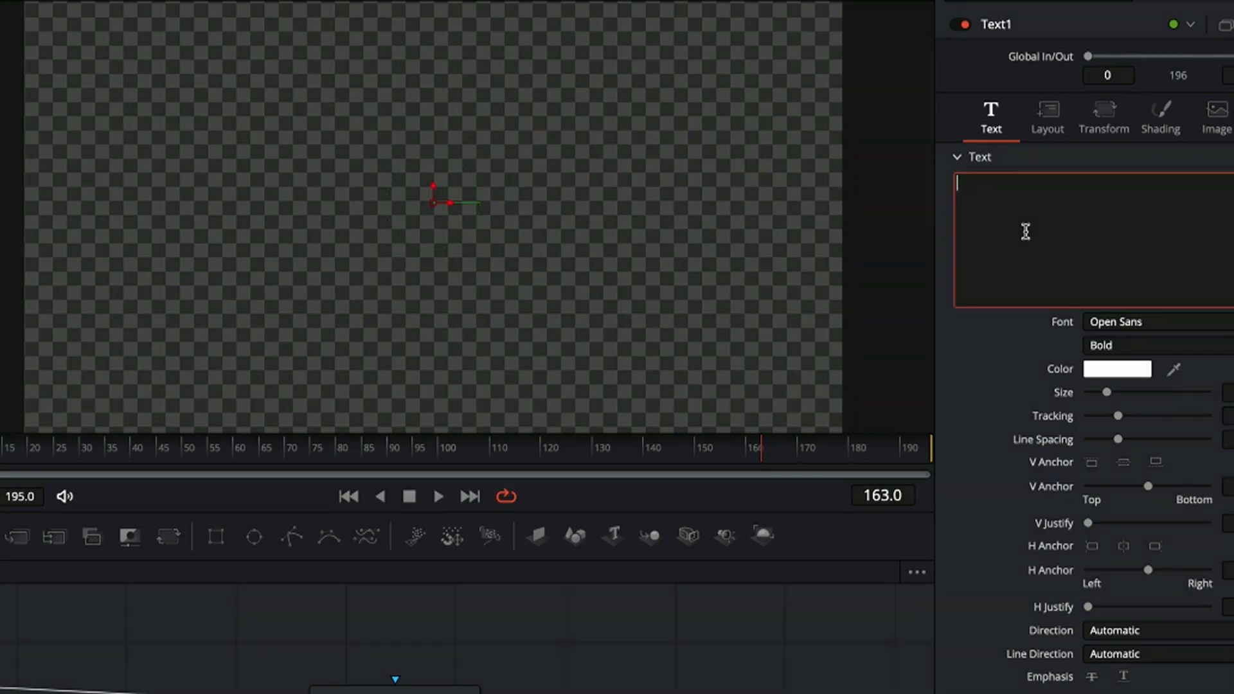
{"action": "type", "text": "PLANET"}
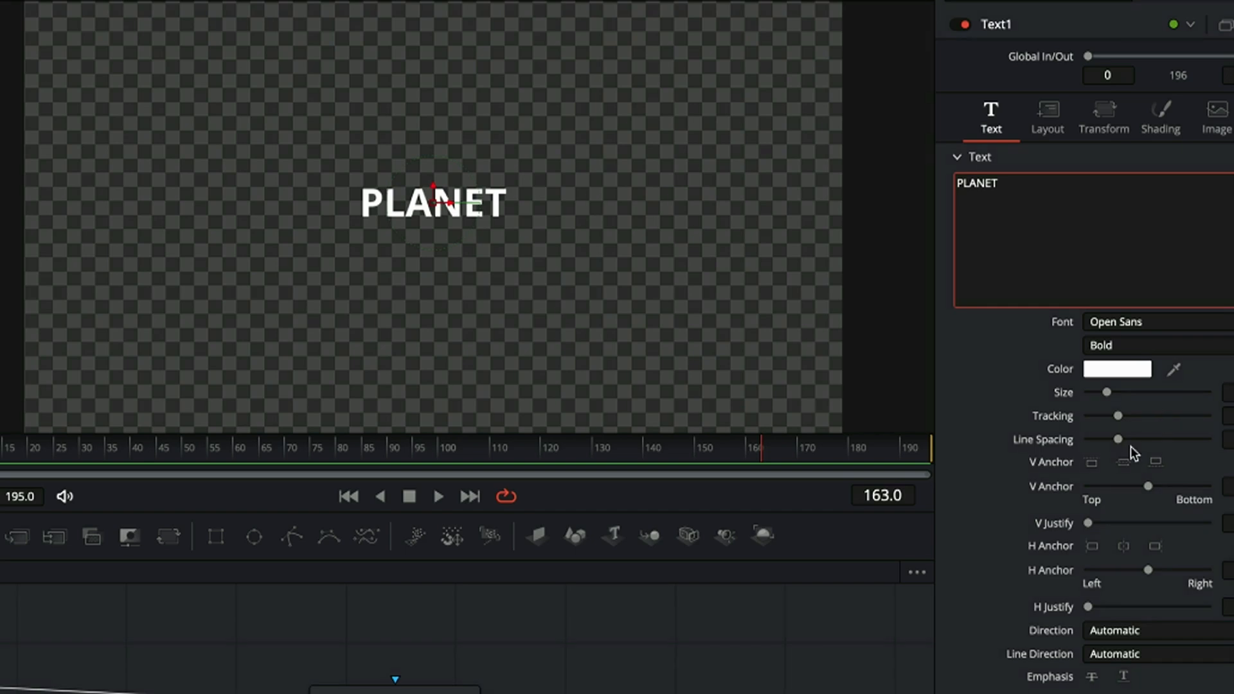
{"action": "left_click_drag", "start_coordinate": [1107, 392], "coordinate": [1189, 394]}
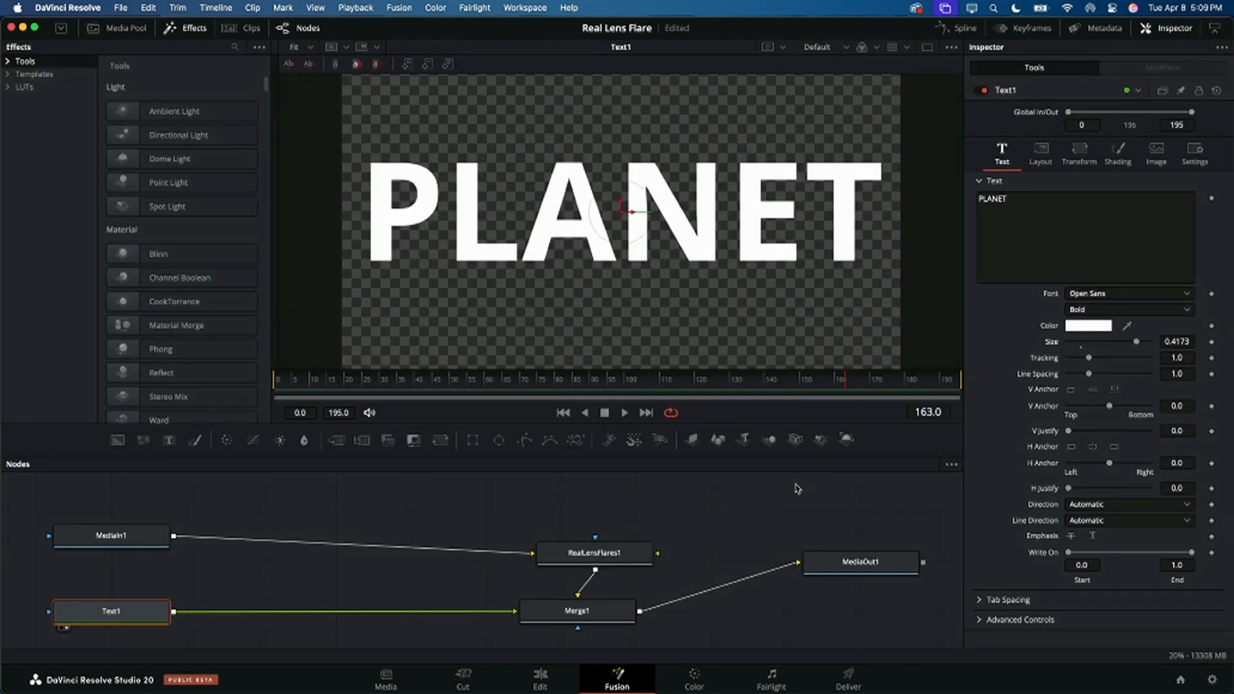
Step: View the RealLensFlares1 output in the viewer and select the Text1 node
{"action": "left_click", "coordinate": [601, 557]}
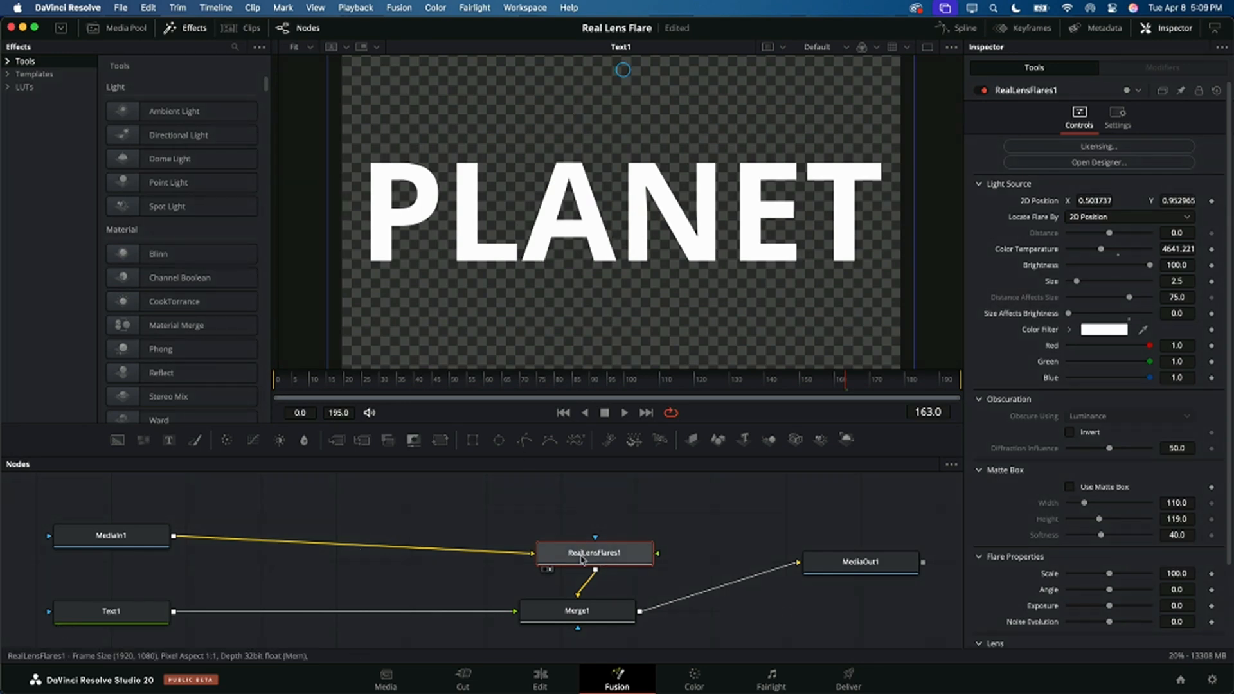
{"action": "key", "text": "1"}
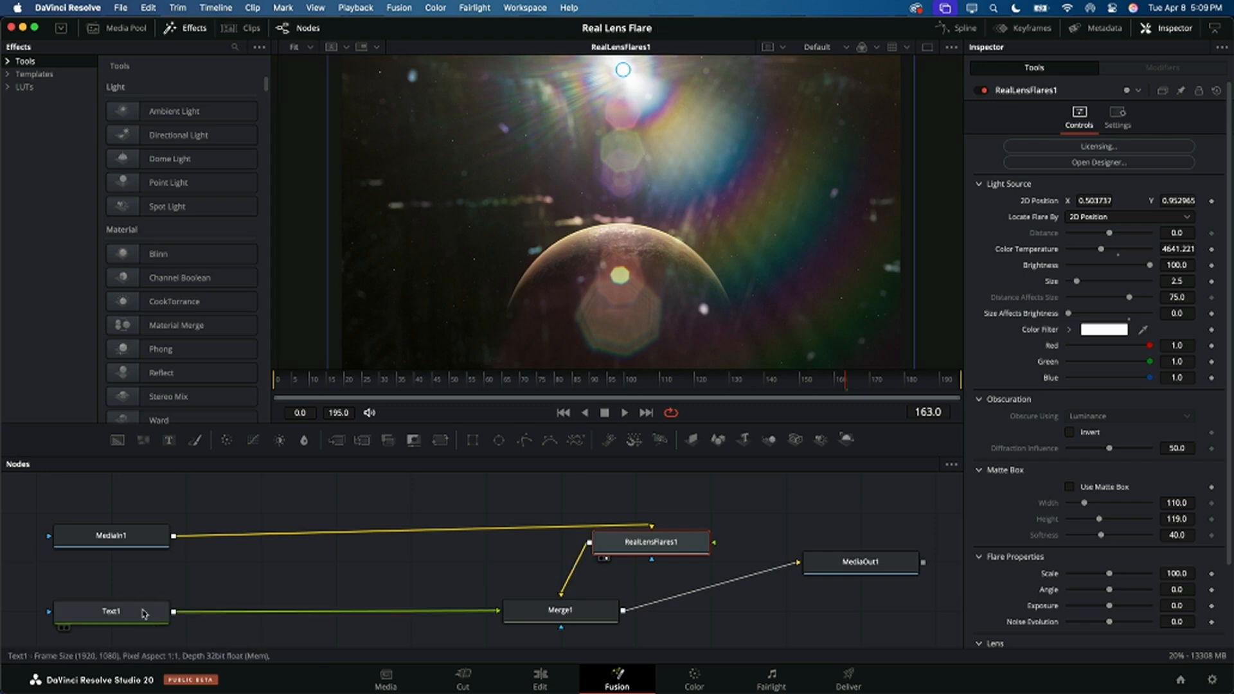
{"action": "left_click", "coordinate": [143, 612]}
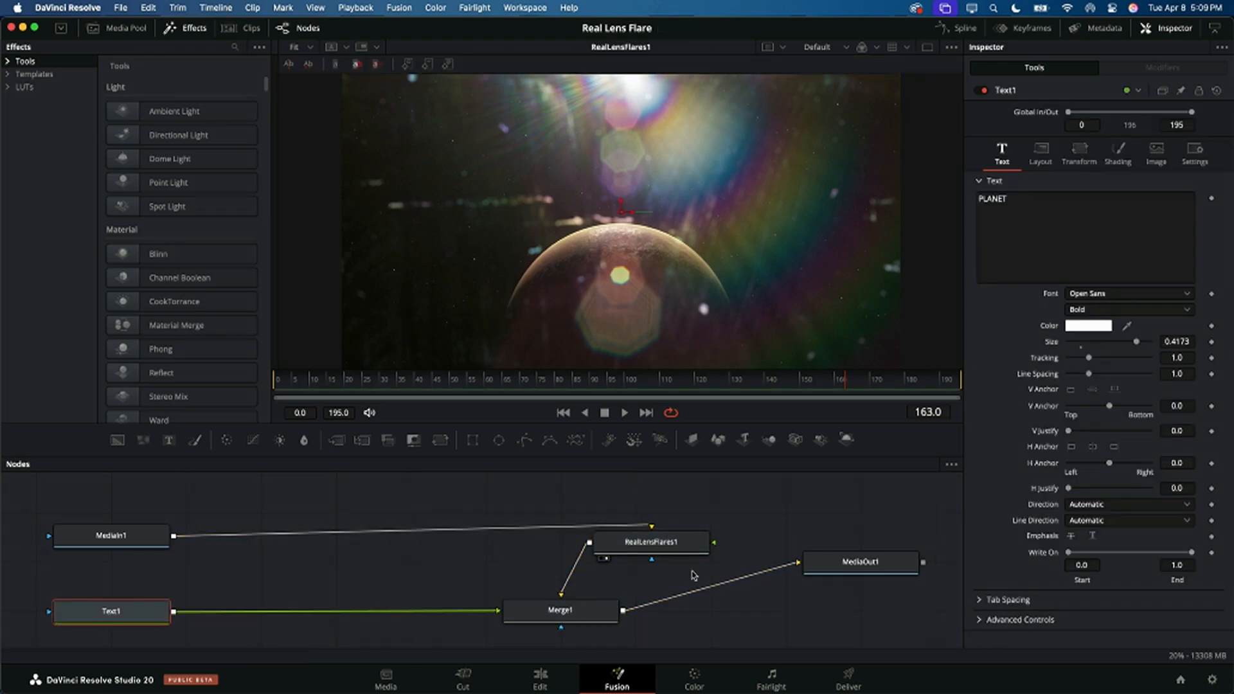
Step: Try to rewire the connections between MediaIn1, RealLensFlares1, Merge1 and MediaOut1
{"action": "left_click_drag", "start_coordinate": [799, 562], "coordinate": [677, 525]}
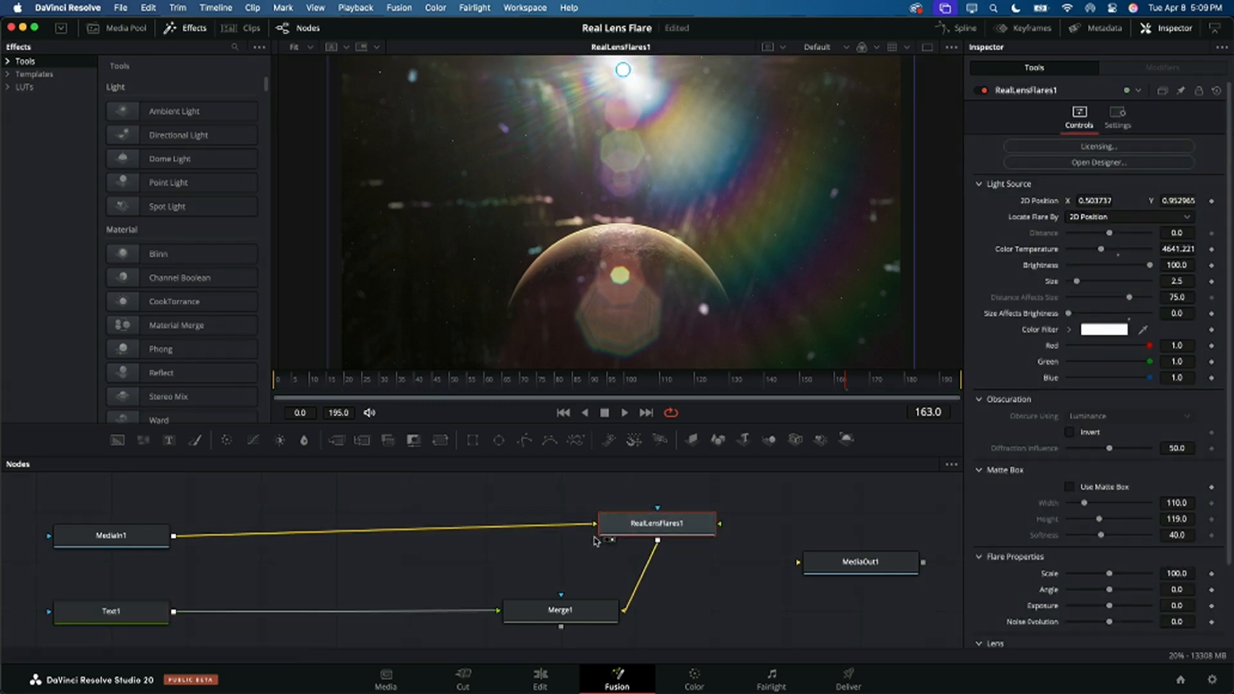
{"action": "left_click_drag", "start_coordinate": [577, 529], "coordinate": [566, 586]}
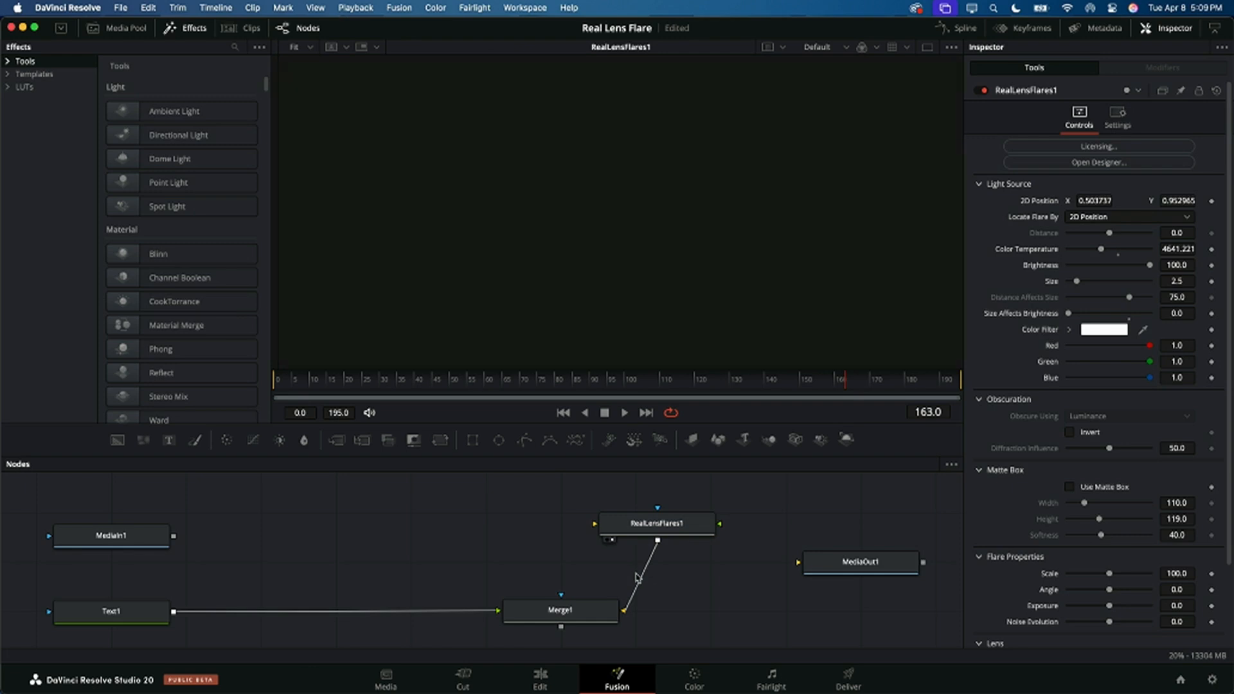
{"action": "left_click_drag", "start_coordinate": [657, 540], "coordinate": [561, 595]}
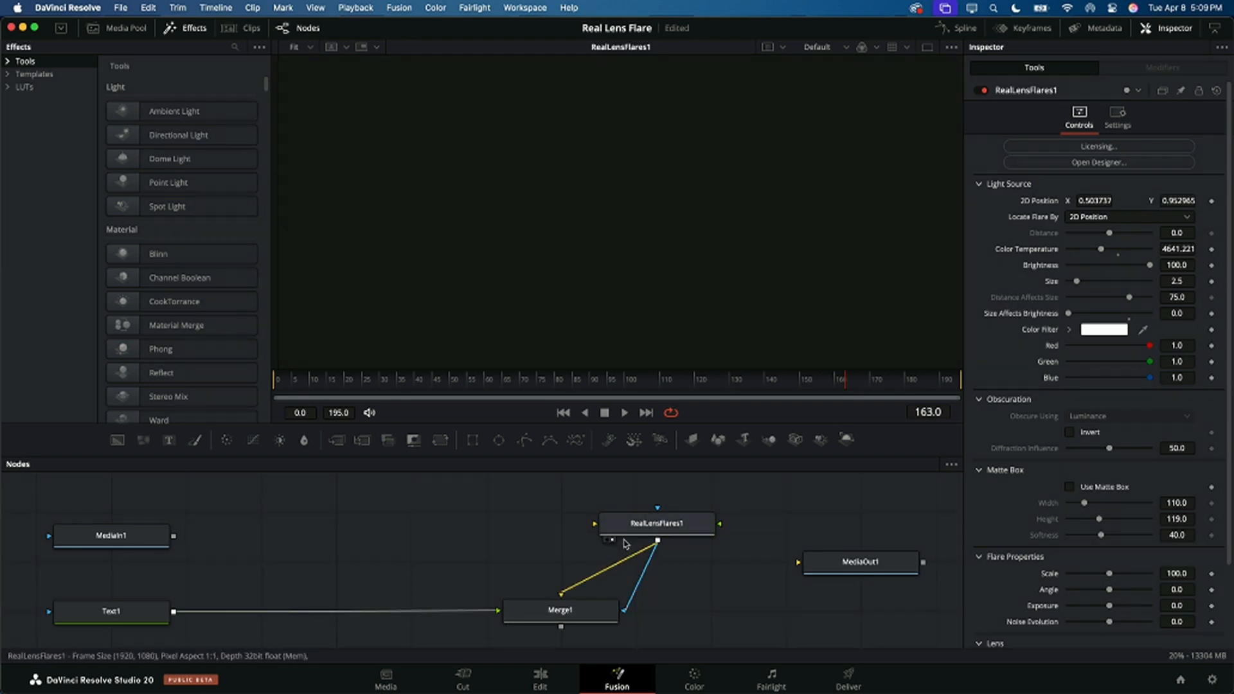
{"action": "right_click", "coordinate": [578, 570]}
{"action": "left_click", "coordinate": [526, 623]}
{"action": "left_click_drag", "start_coordinate": [562, 594], "coordinate": [603, 567]}
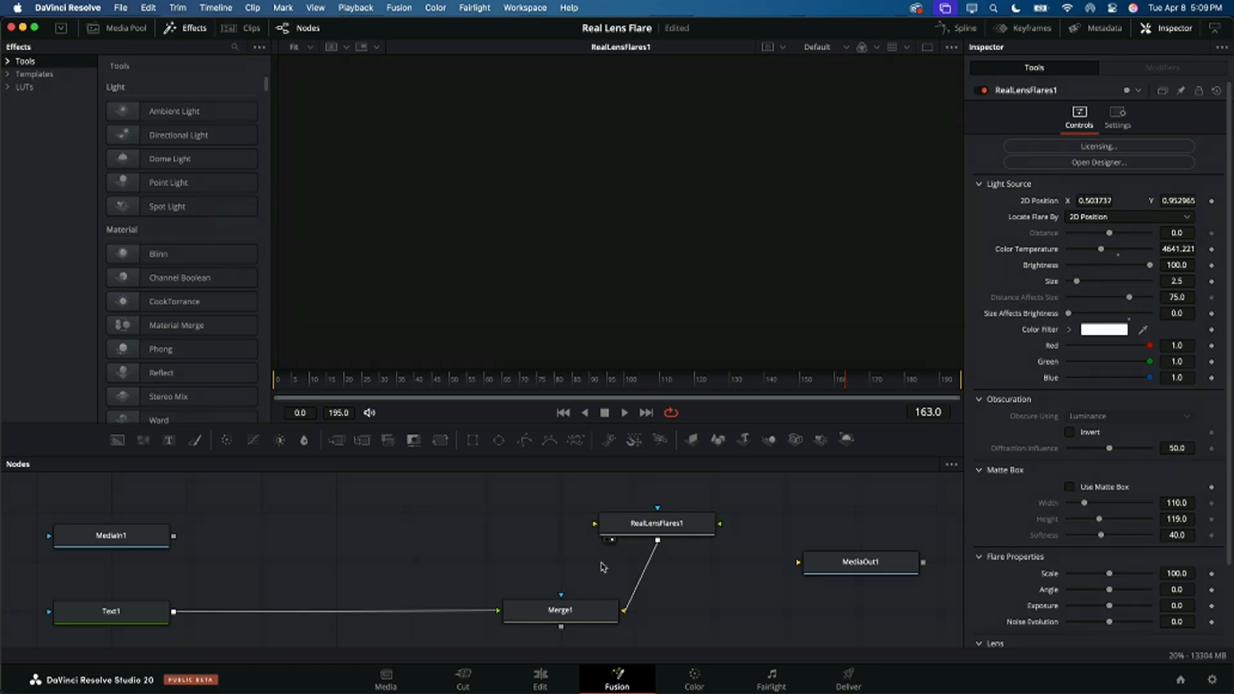
{"action": "left_click_drag", "start_coordinate": [720, 523], "coordinate": [794, 562]}
{"action": "left_click_drag", "start_coordinate": [720, 524], "coordinate": [799, 563]}
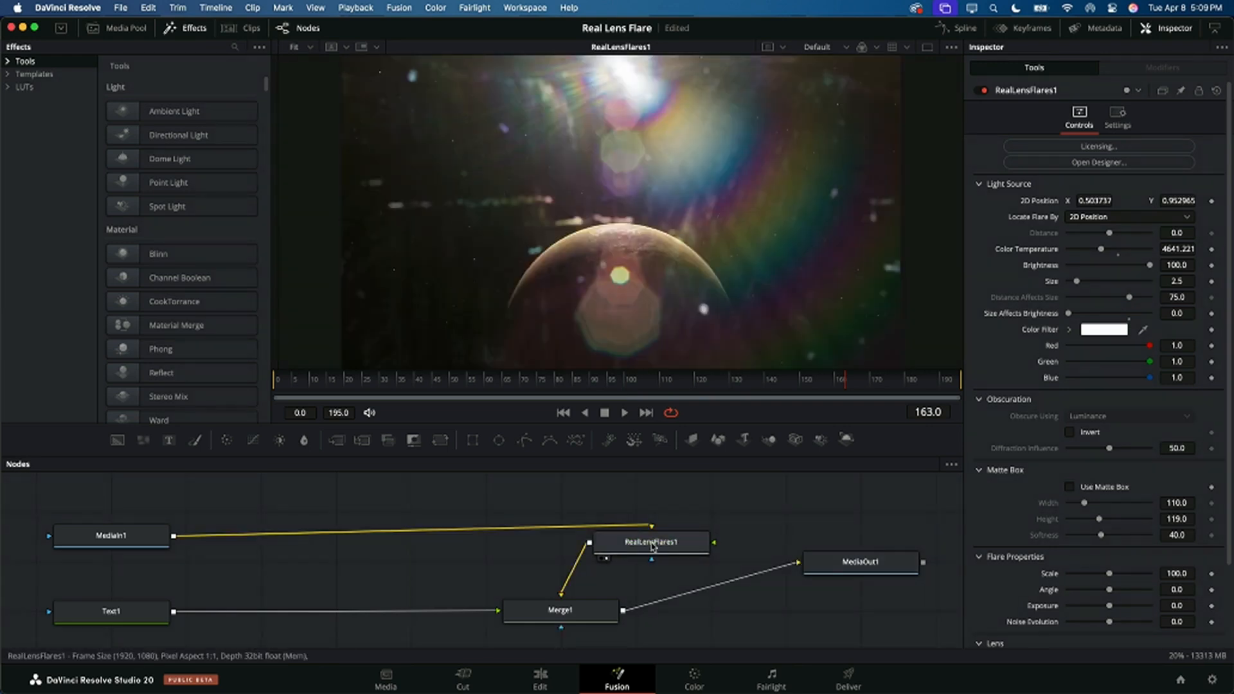
Step: Delete the Text1 and Merge1 nodes from the node graph
{"action": "left_click_drag", "start_coordinate": [58, 589], "coordinate": [572, 640]}
{"action": "key", "text": "Delete"}
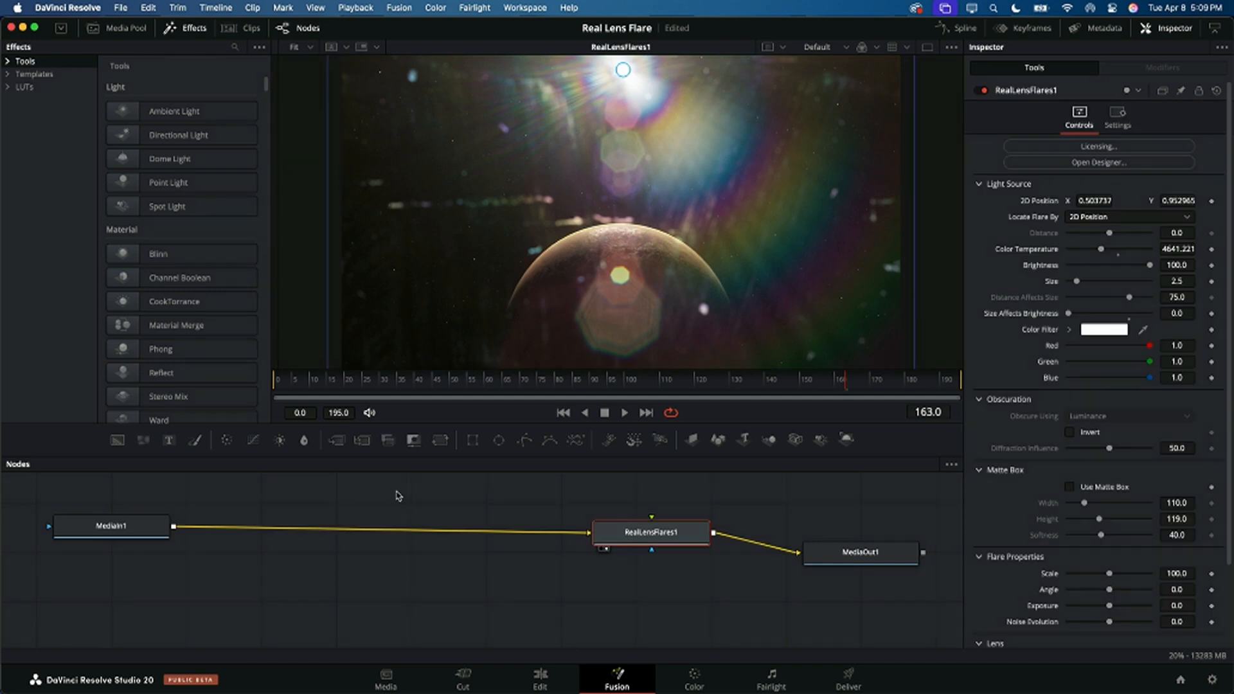
{"action": "left_click", "coordinate": [430, 500]}
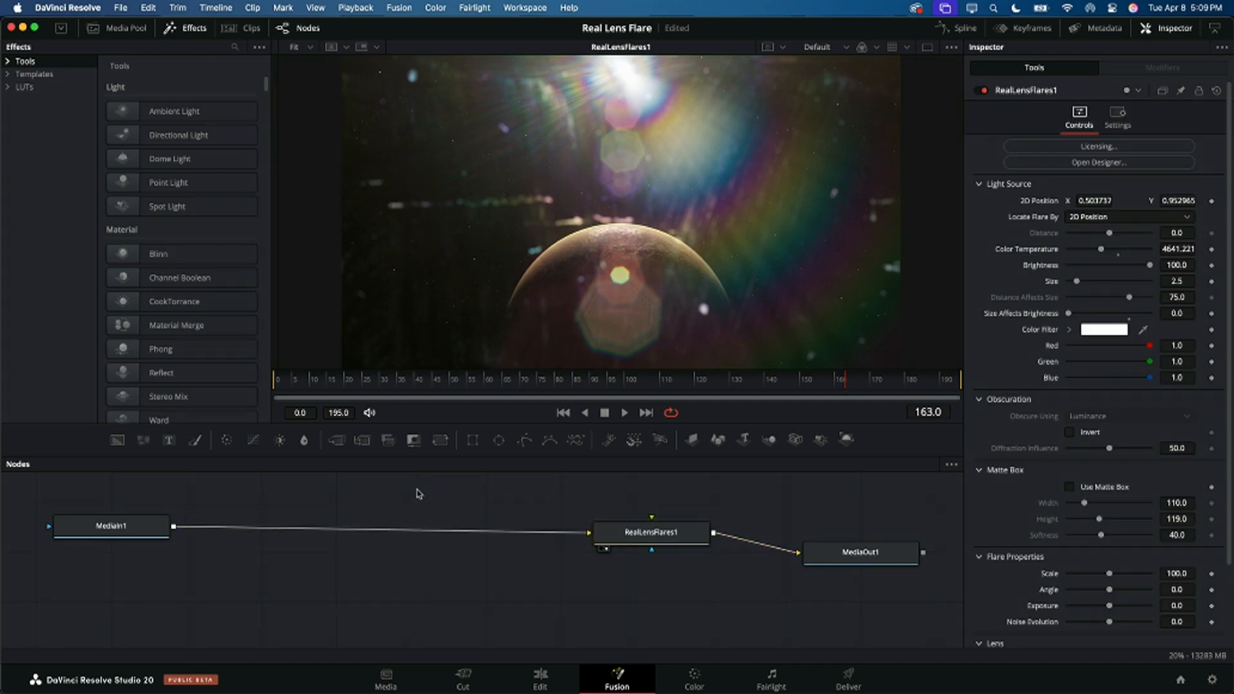
{"action": "key", "text": "shift+space"}
{"action": "type", "text": "text"}
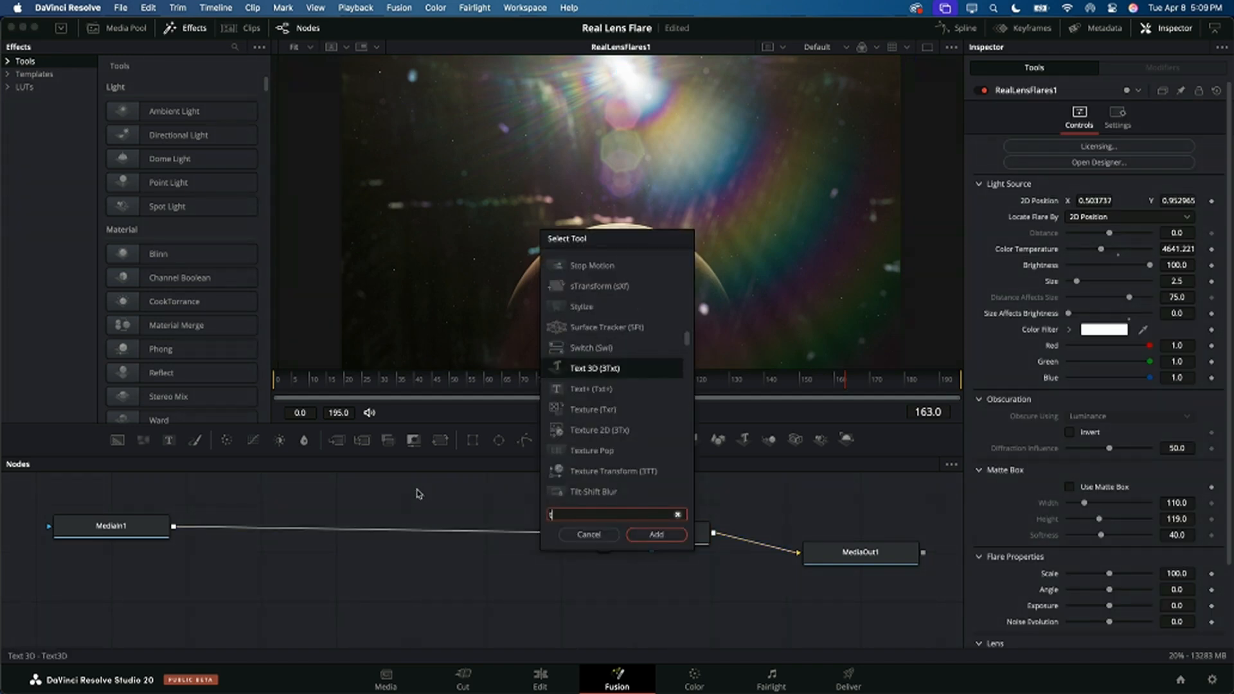
{"action": "key", "text": "Return"}
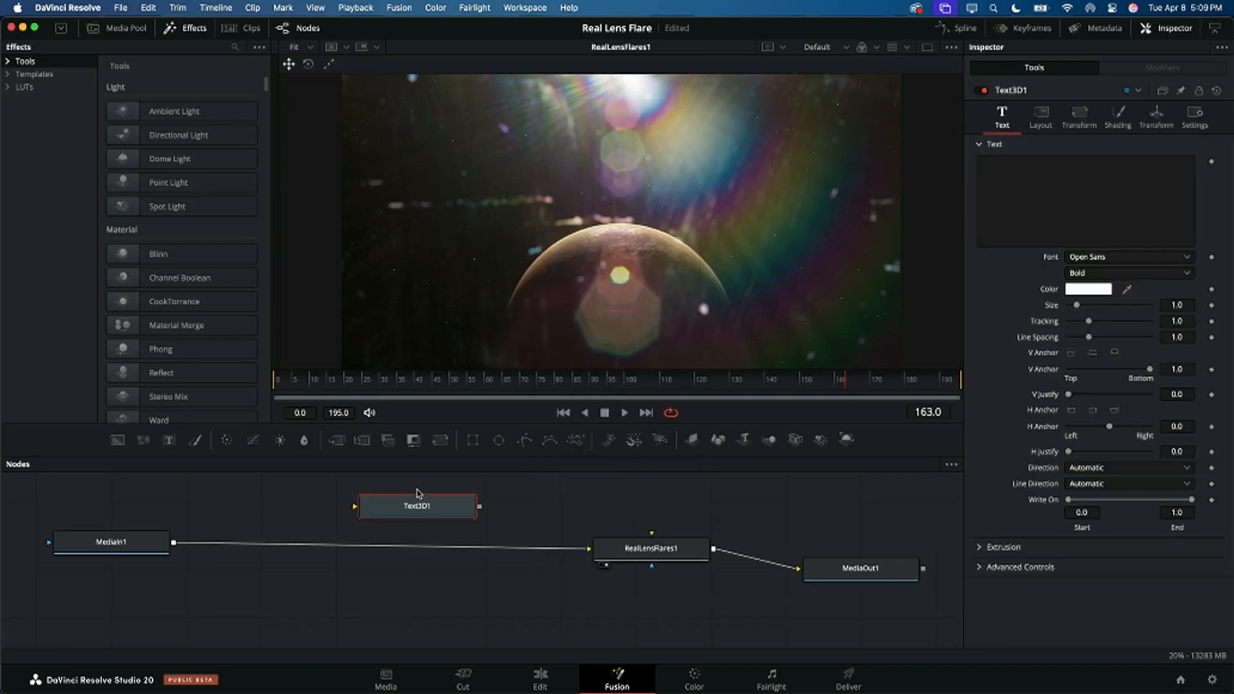
{"action": "key", "text": "Delete"}
Step: Try adding an unconnected Text+ node near the connection between MediaIn1 and RealLensFlares1
{"action": "key", "text": "shift+space"}
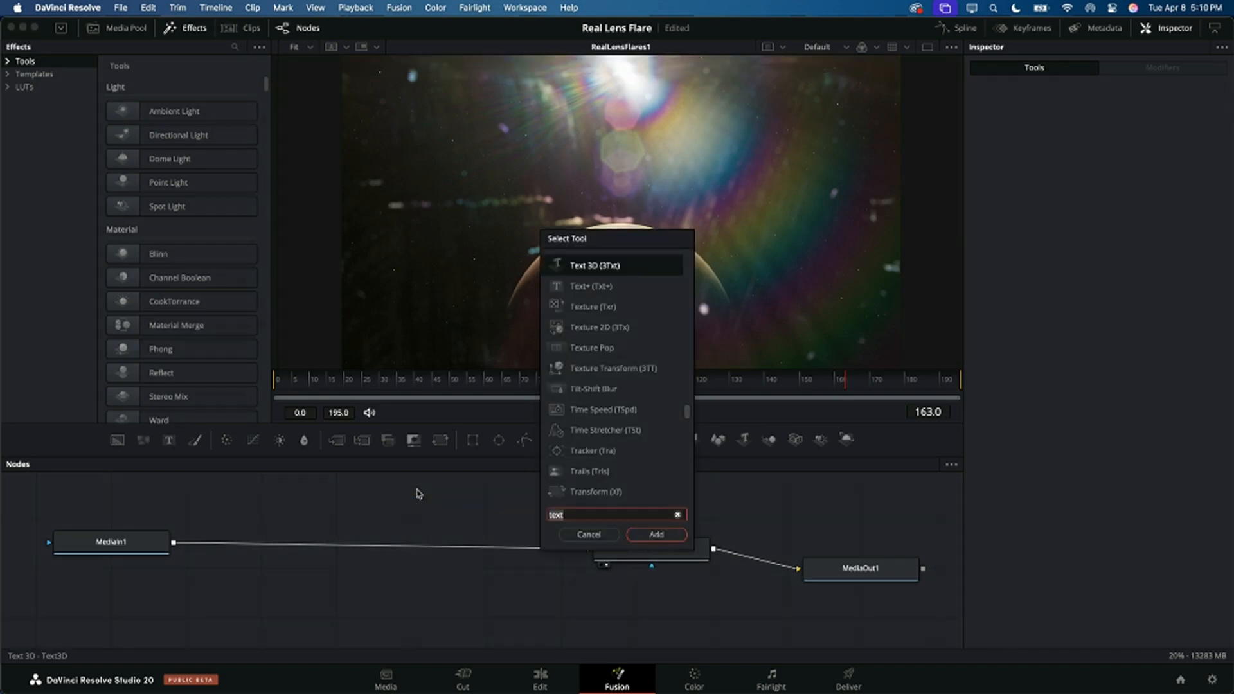
{"action": "left_click", "coordinate": [589, 286]}
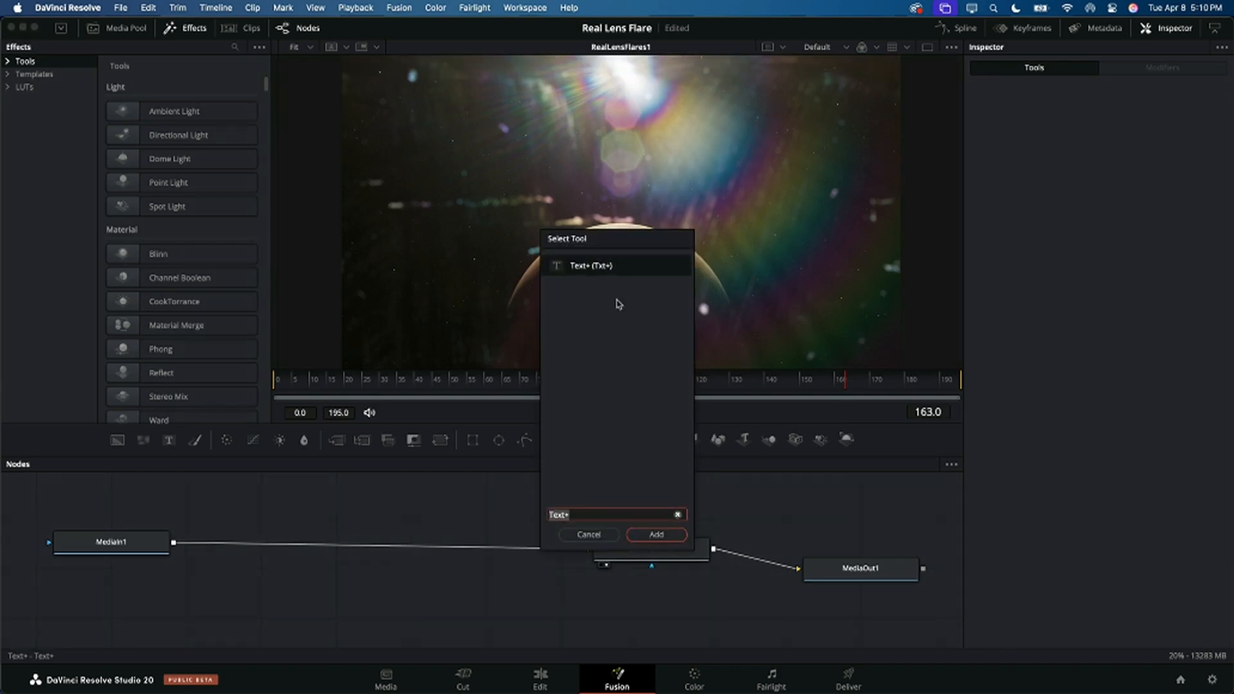
{"action": "left_click", "coordinate": [667, 537]}
{"action": "left_click_drag", "start_coordinate": [419, 506], "coordinate": [369, 514]}
{"action": "key", "text": "super+z"}
{"action": "key", "text": "super+z"}
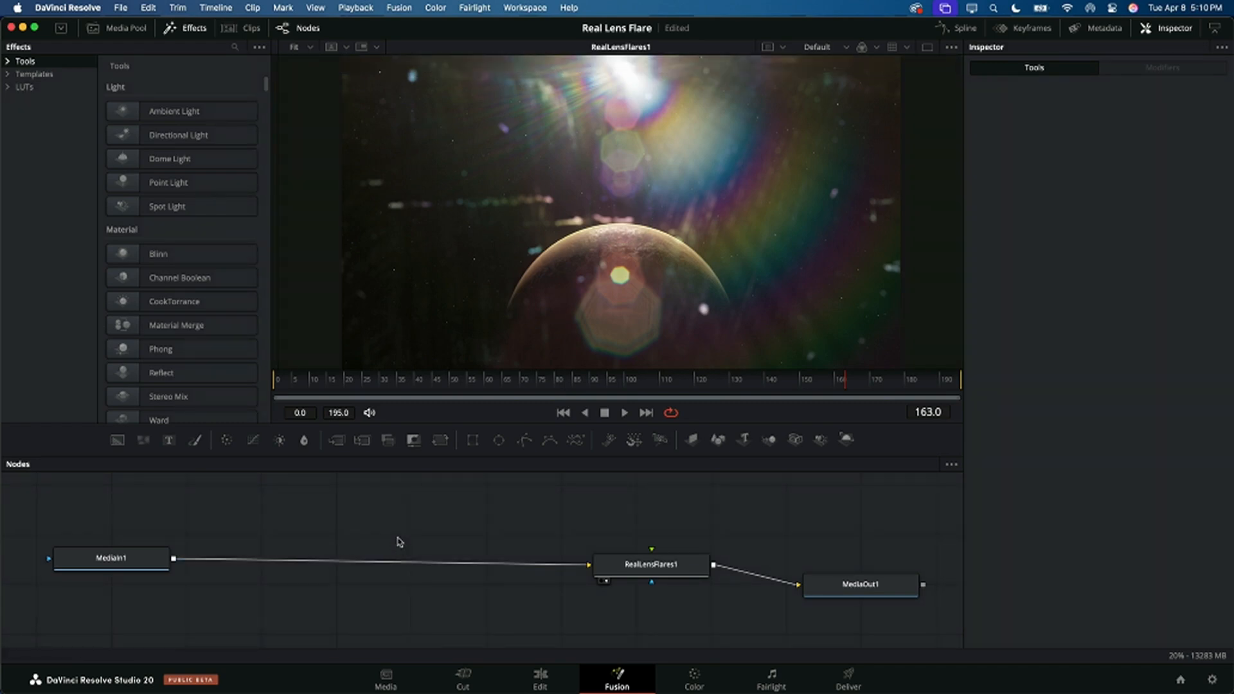
{"action": "left_click_drag", "start_coordinate": [432, 564], "coordinate": [435, 567]}
{"action": "key", "text": "super+z"}
Step: Add a Text+ node merged over the RealLensFlares1 output, and shift MediaIn1 slightly upward in the graph
{"action": "left_click", "coordinate": [681, 570]}
{"action": "key", "text": "shift+space"}
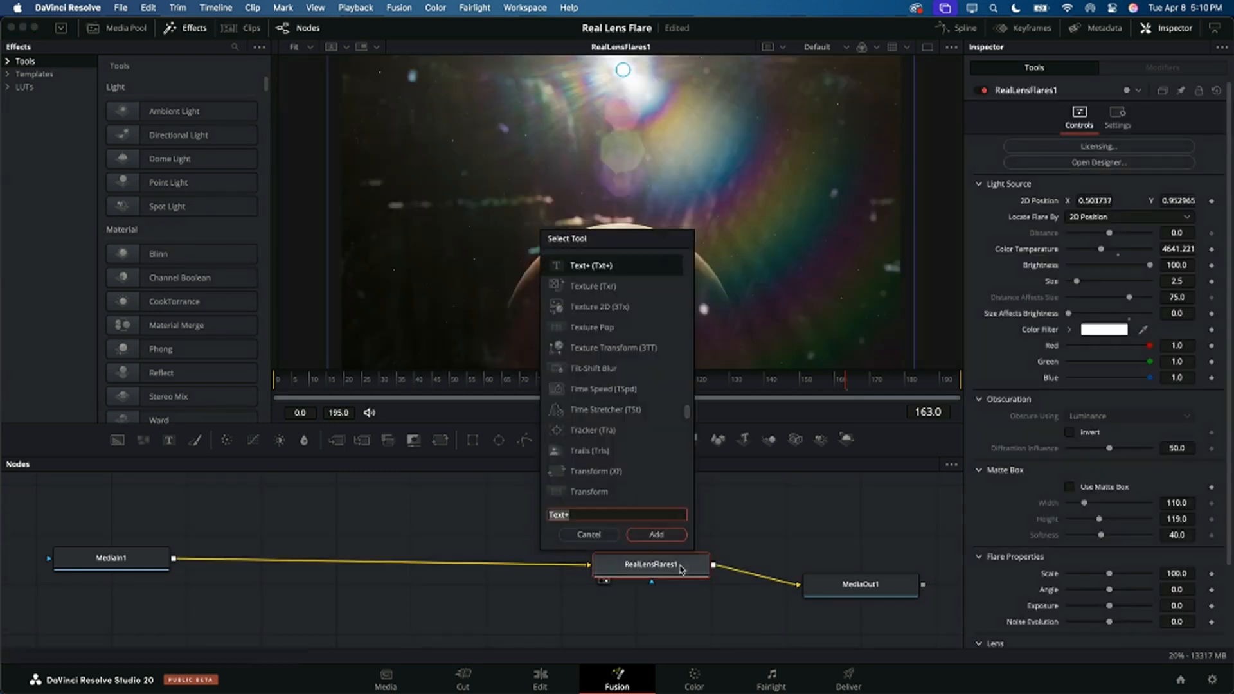
{"action": "left_click", "coordinate": [667, 537]}
{"action": "left_click", "coordinate": [653, 562]}
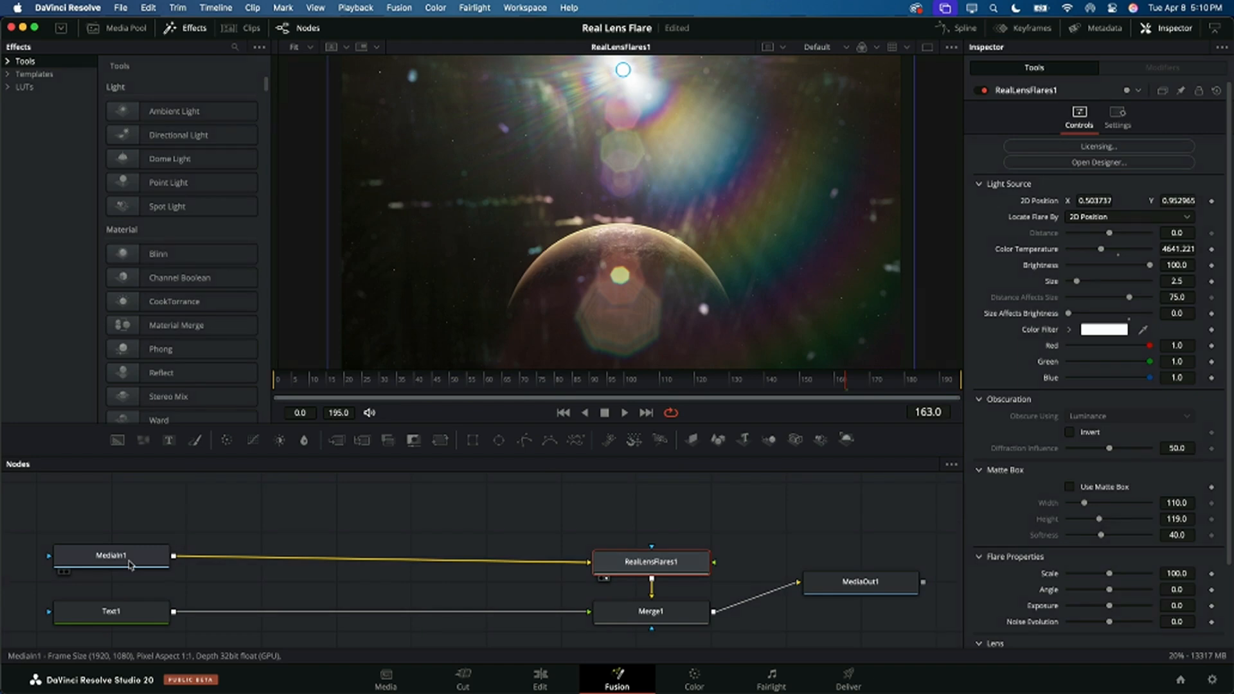
{"action": "left_click_drag", "start_coordinate": [129, 565], "coordinate": [134, 559]}
{"action": "left_click", "coordinate": [633, 563]}
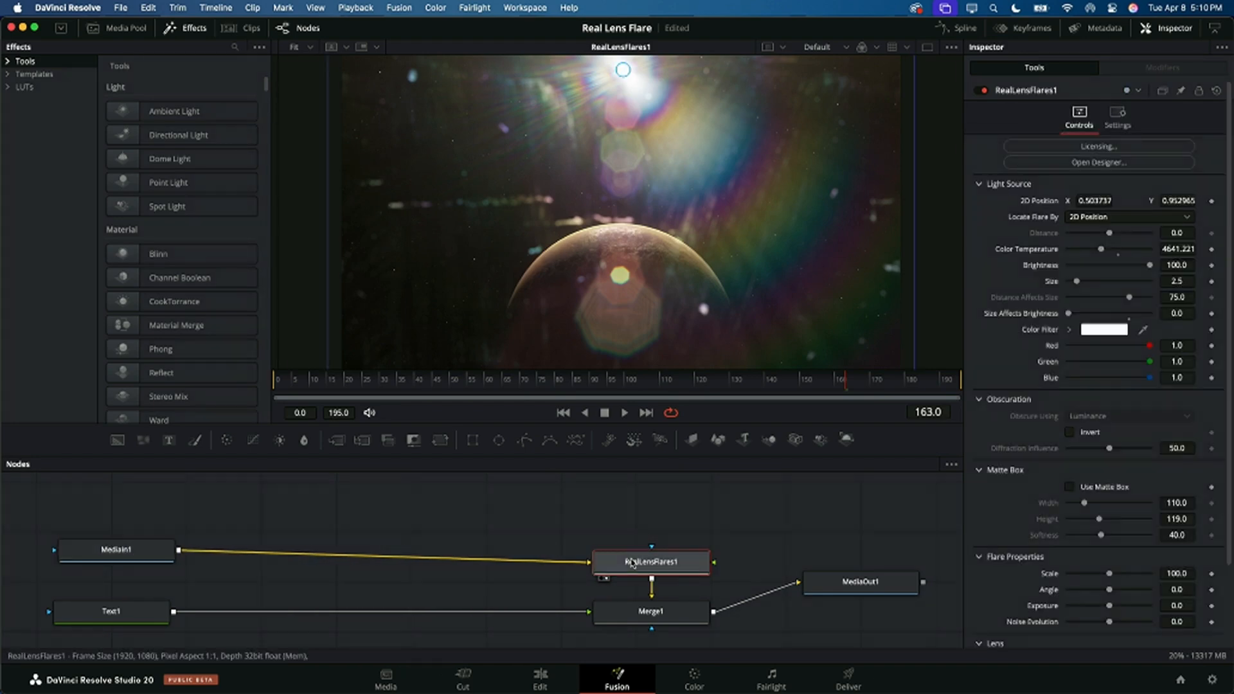
Step: View the Text1 node, enter the text PLANET, and enlarge it to span about half the frame width
{"action": "left_click", "coordinate": [638, 610]}
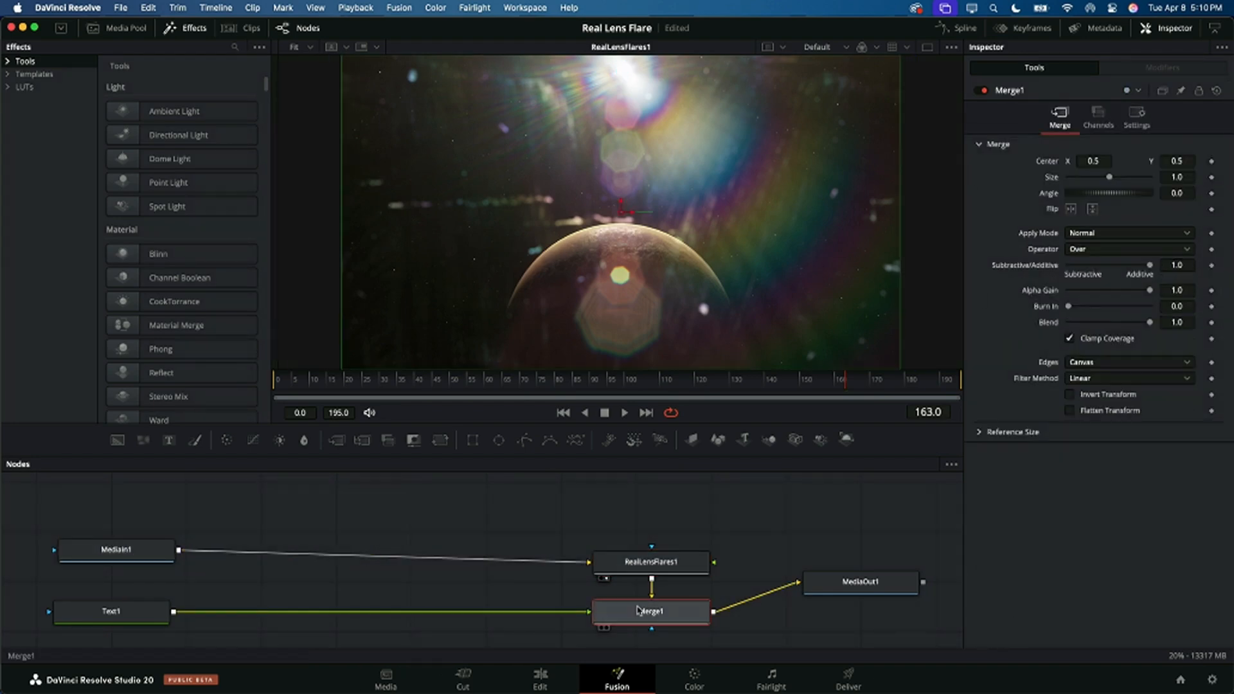
{"action": "key", "text": "1"}
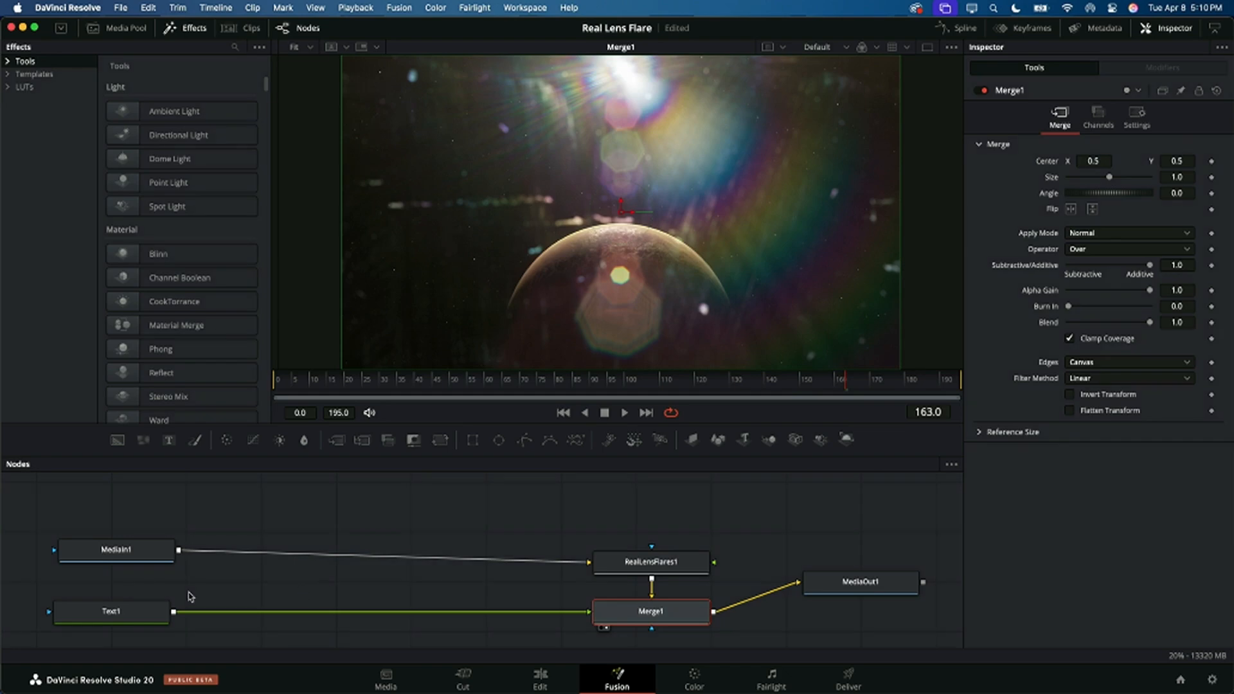
{"action": "left_click", "coordinate": [124, 612]}
{"action": "key", "text": "1"}
{"action": "left_click", "coordinate": [1079, 225]}
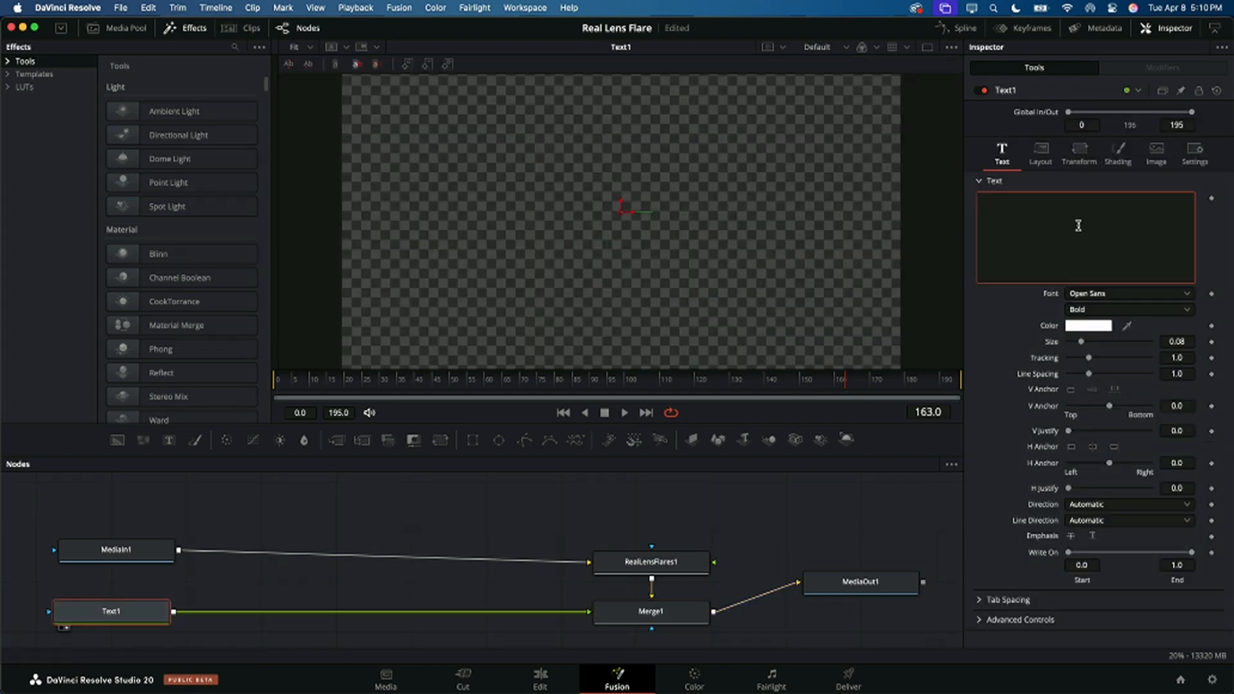
{"action": "type", "text": "PLANET"}
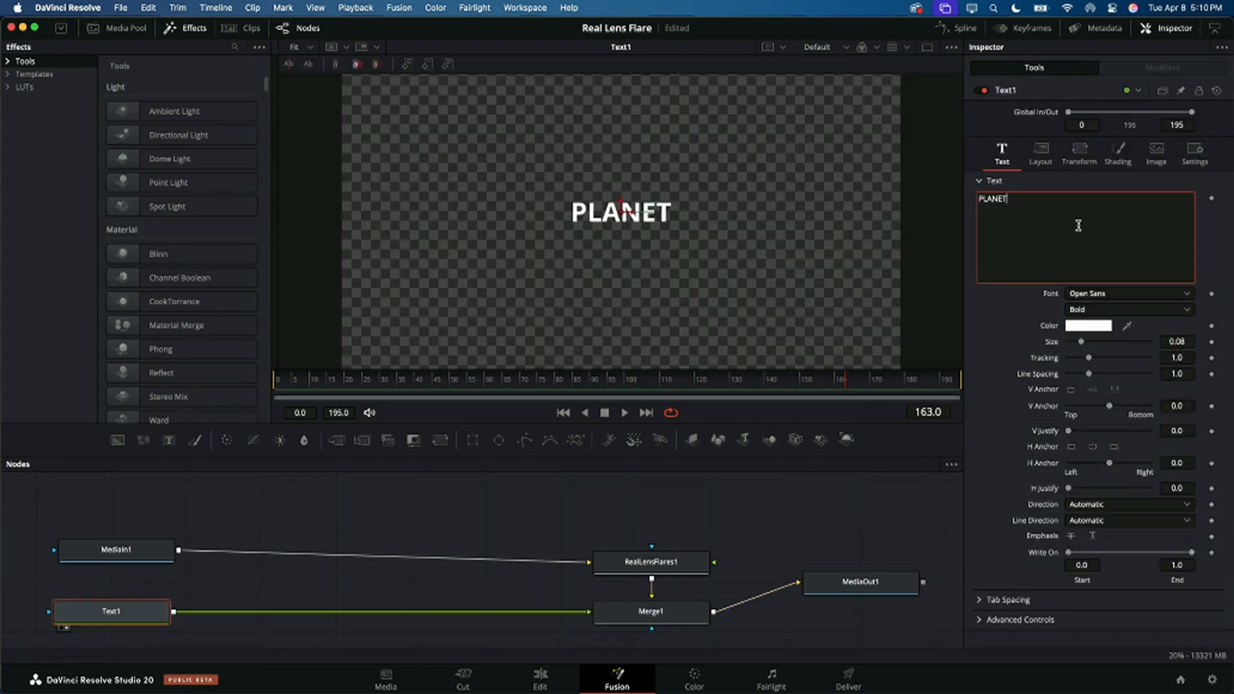
{"action": "left_click_drag", "start_coordinate": [1081, 341], "coordinate": [1104, 341]}
Step: View the Merge1 output and move the PLANET text above the planet, to a Center Y of about 0.786
{"action": "left_click", "coordinate": [656, 565]}
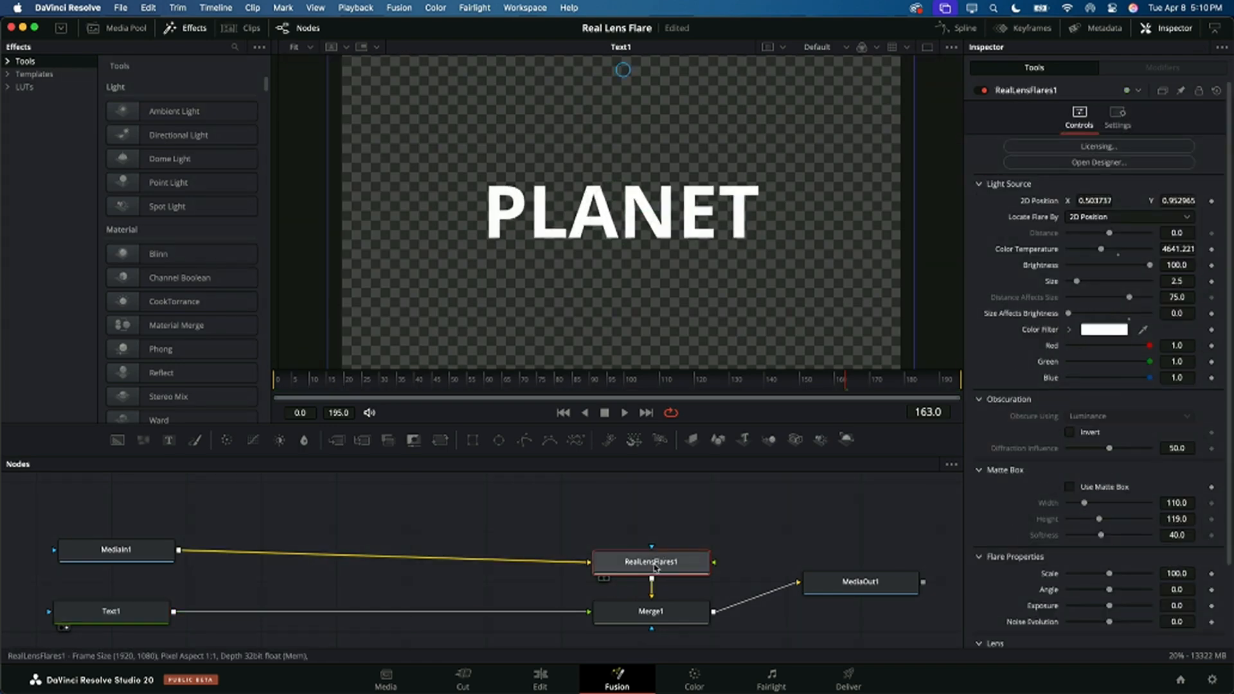
{"action": "left_click", "coordinate": [696, 612]}
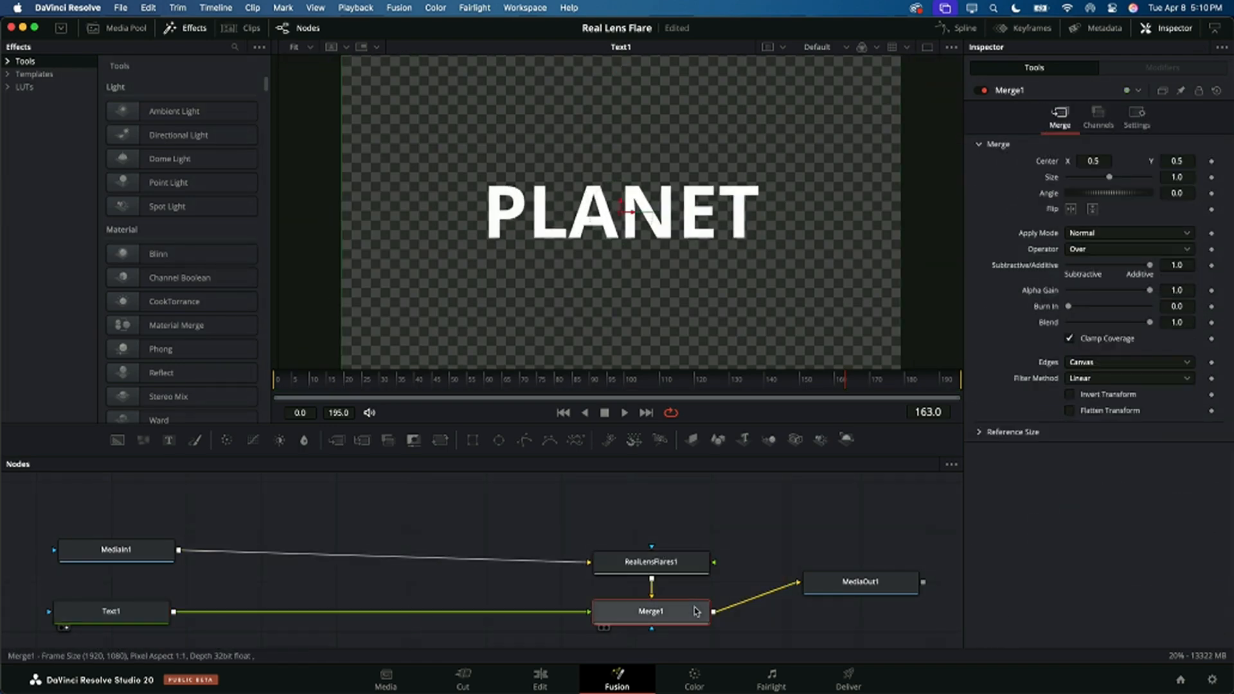
{"action": "key", "text": "1"}
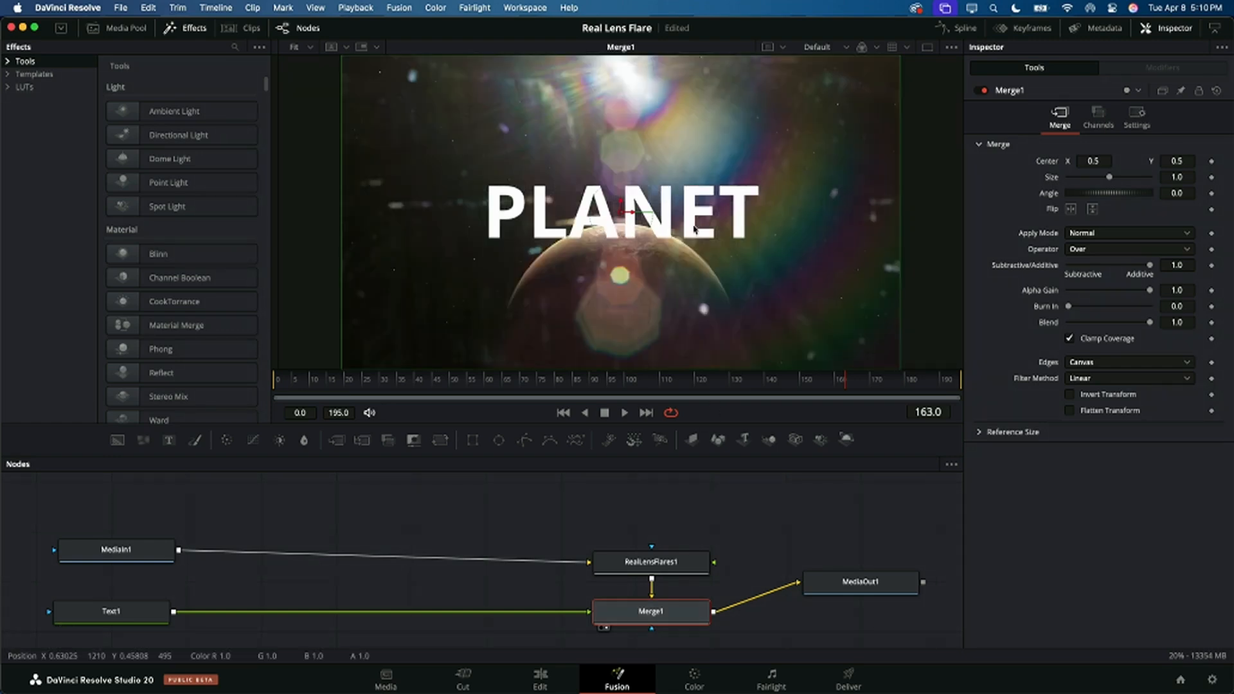
{"action": "left_click_drag", "start_coordinate": [622, 202], "coordinate": [621, 119]}
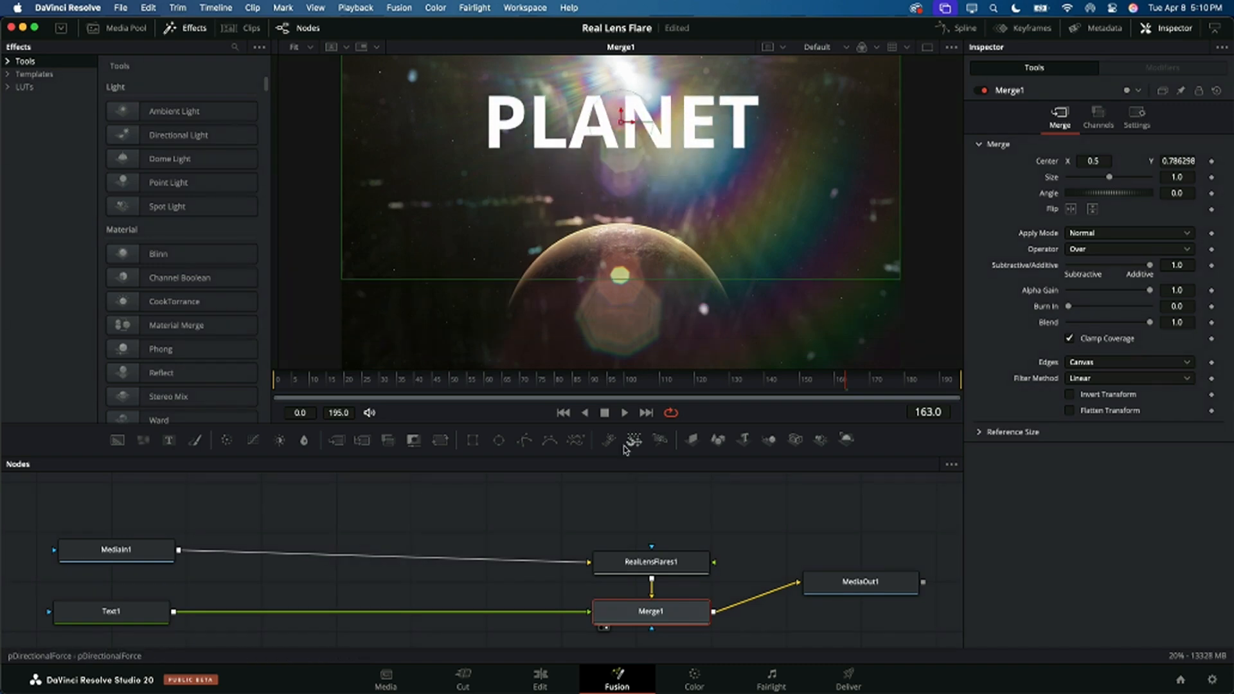
Step: Connect Text1 to the Obscuration input of RealLensFlares1 and set Obscure Using to Alpha
{"action": "left_click_drag", "start_coordinate": [627, 564], "coordinate": [639, 549]}
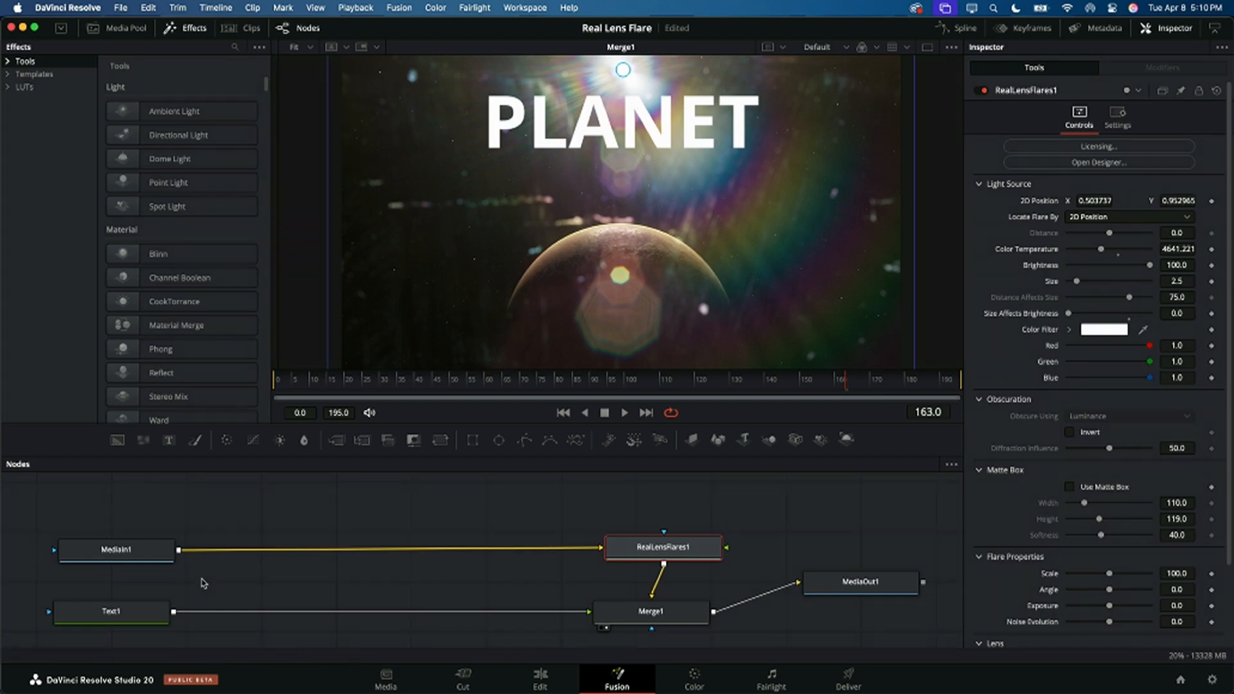
{"action": "left_click_drag", "start_coordinate": [174, 611], "coordinate": [666, 537]}
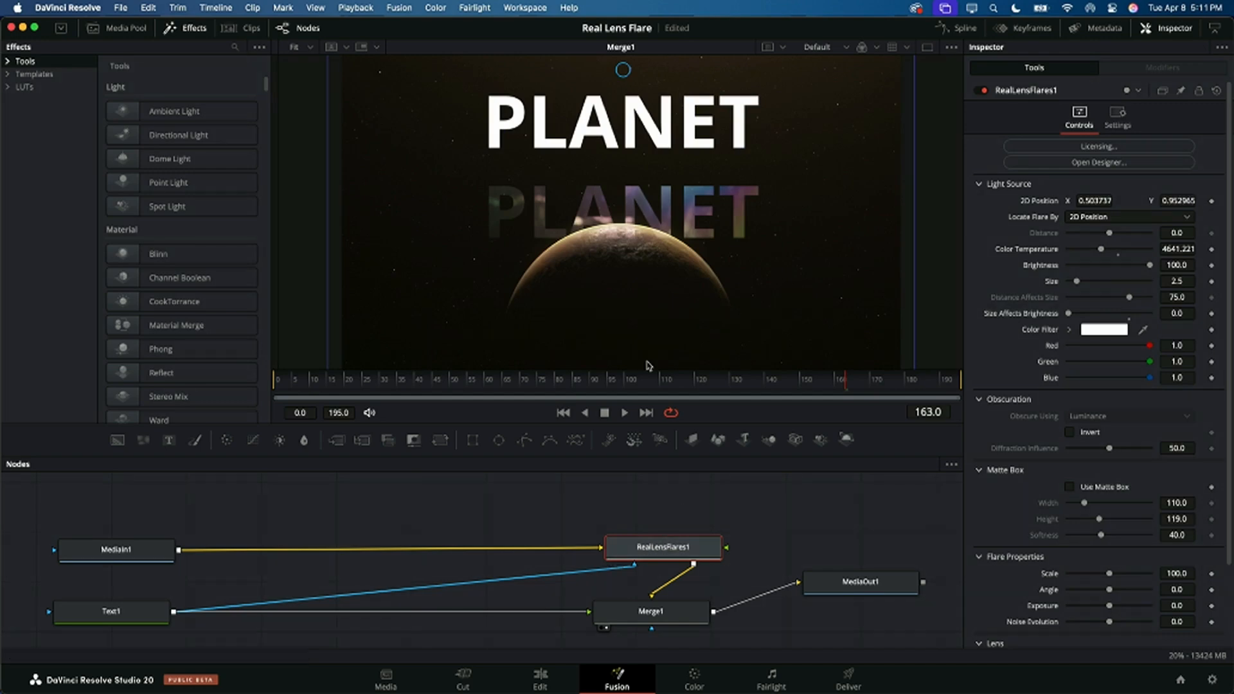
{"action": "key", "text": "super+z"}
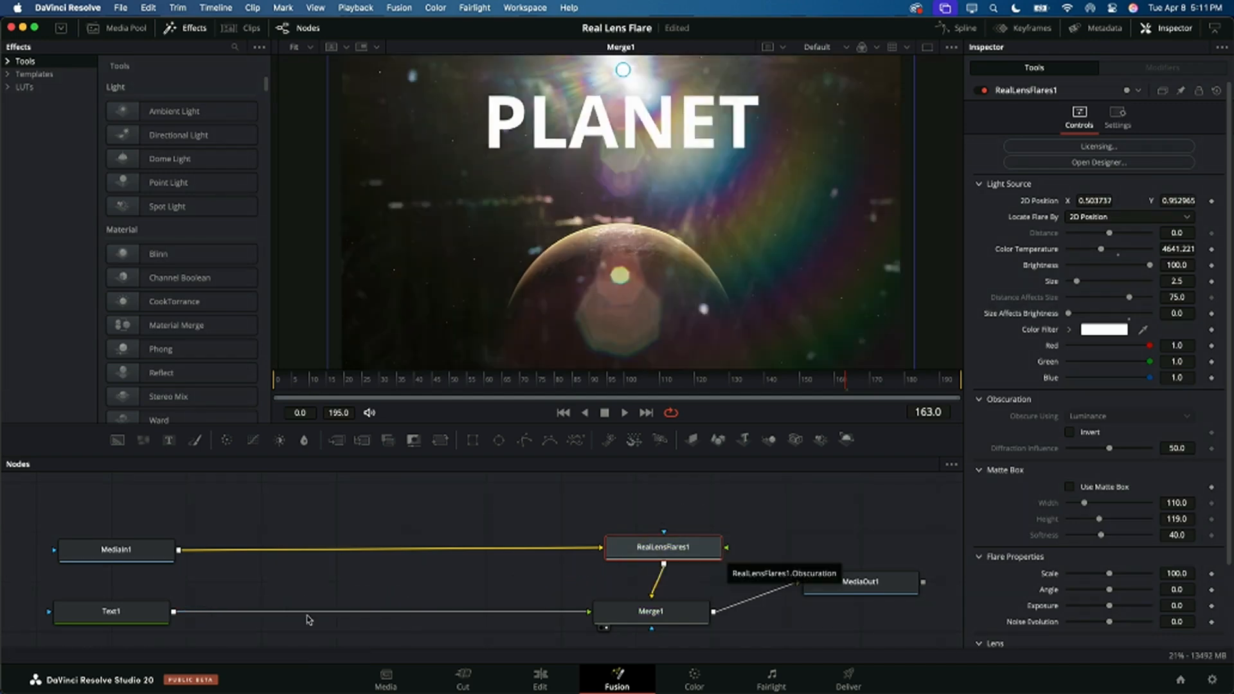
{"action": "left_click_drag", "start_coordinate": [174, 615], "coordinate": [729, 552]}
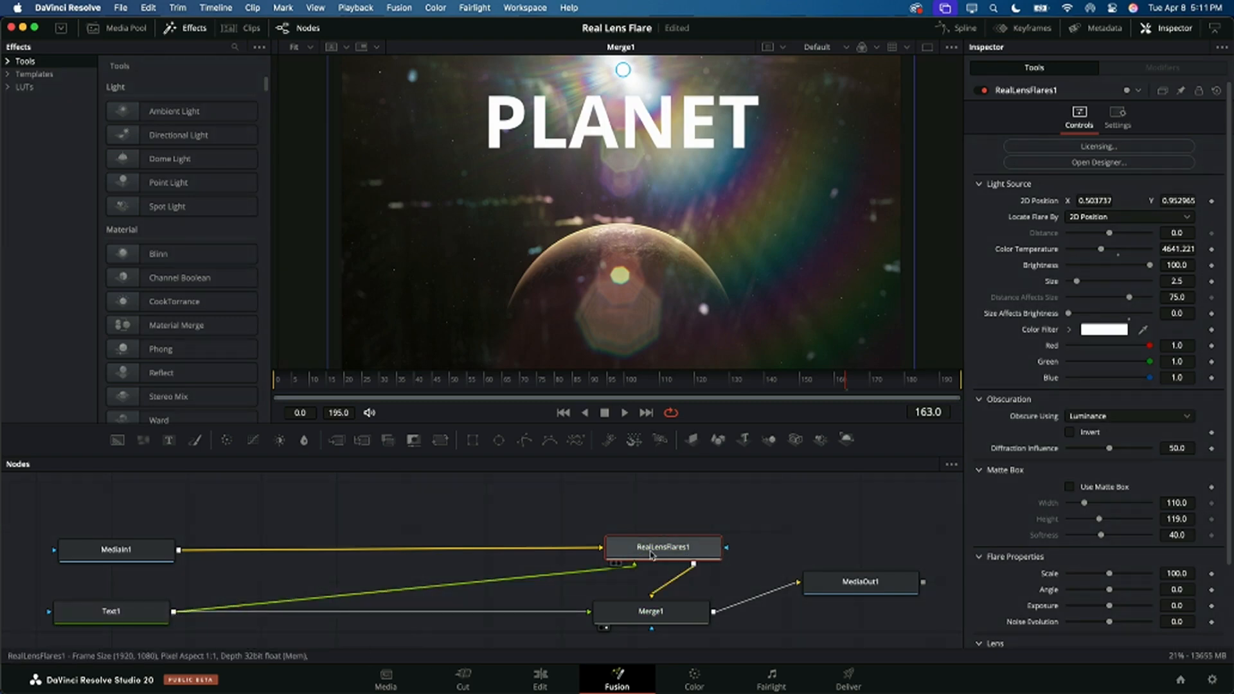
{"action": "left_click", "coordinate": [1089, 416]}
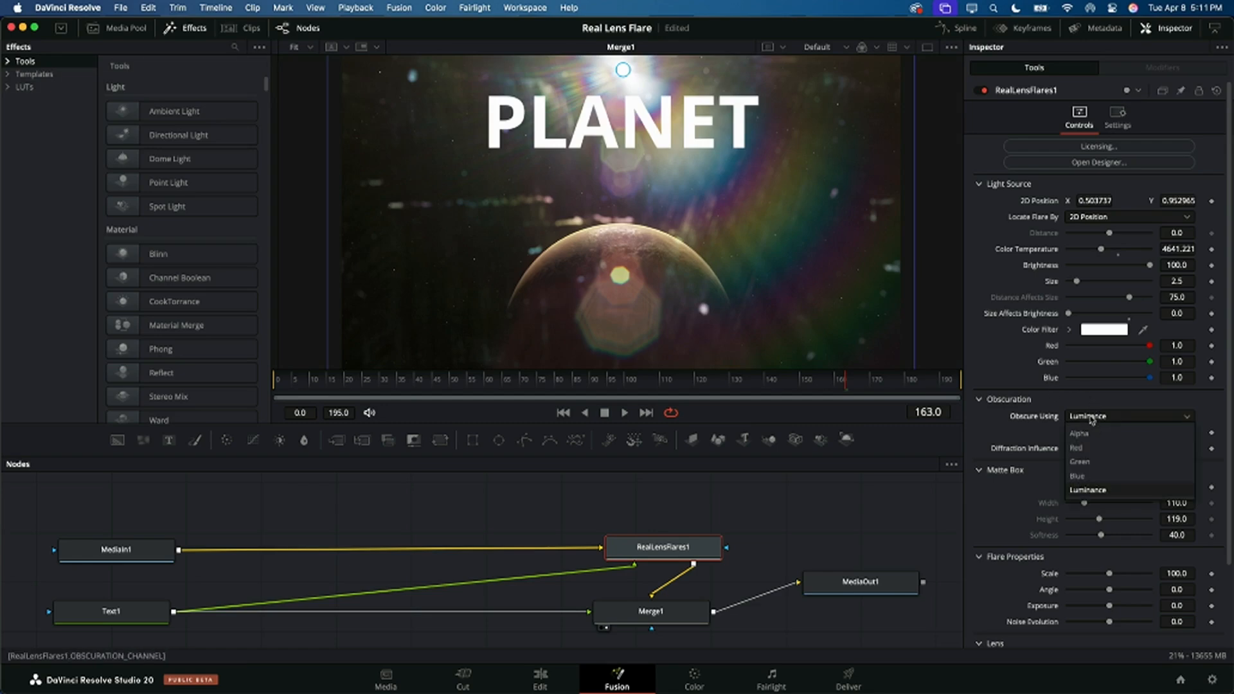
{"action": "left_click", "coordinate": [1087, 435]}
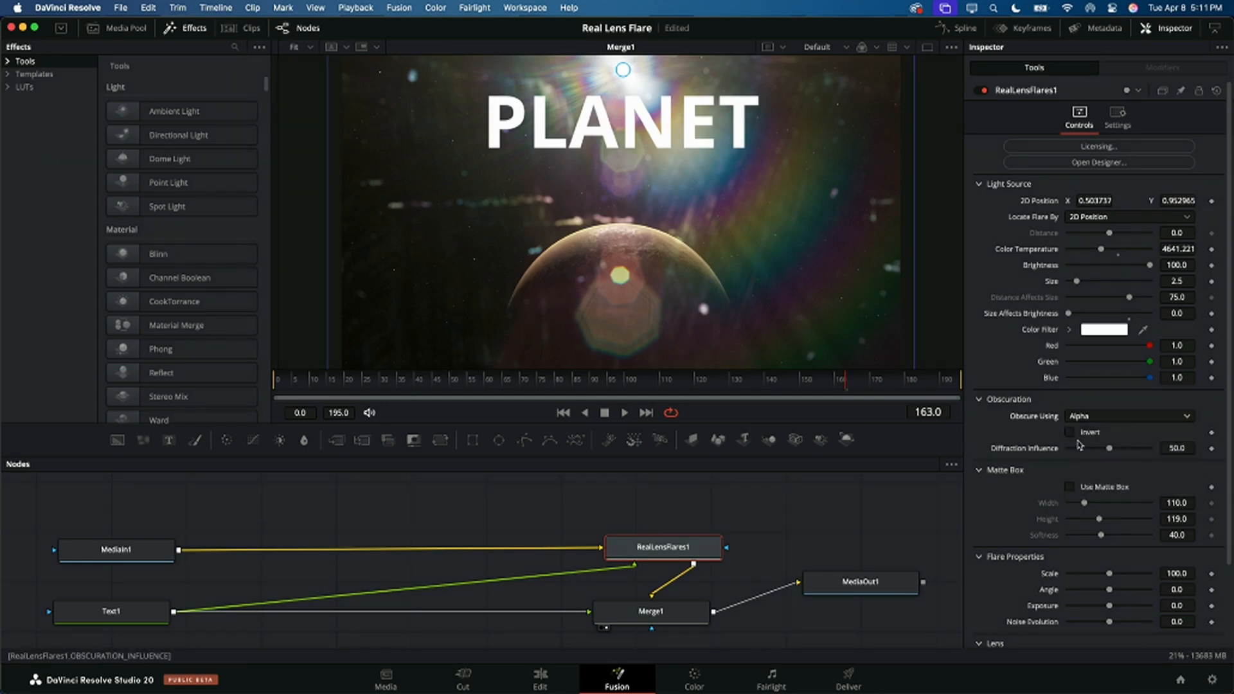
Step: Move the flare's light source onto the PLANET text at about X 0.512, Y 0.761, and try inverting the obscuration
{"action": "left_click_drag", "start_coordinate": [623, 69], "coordinate": [630, 122]}
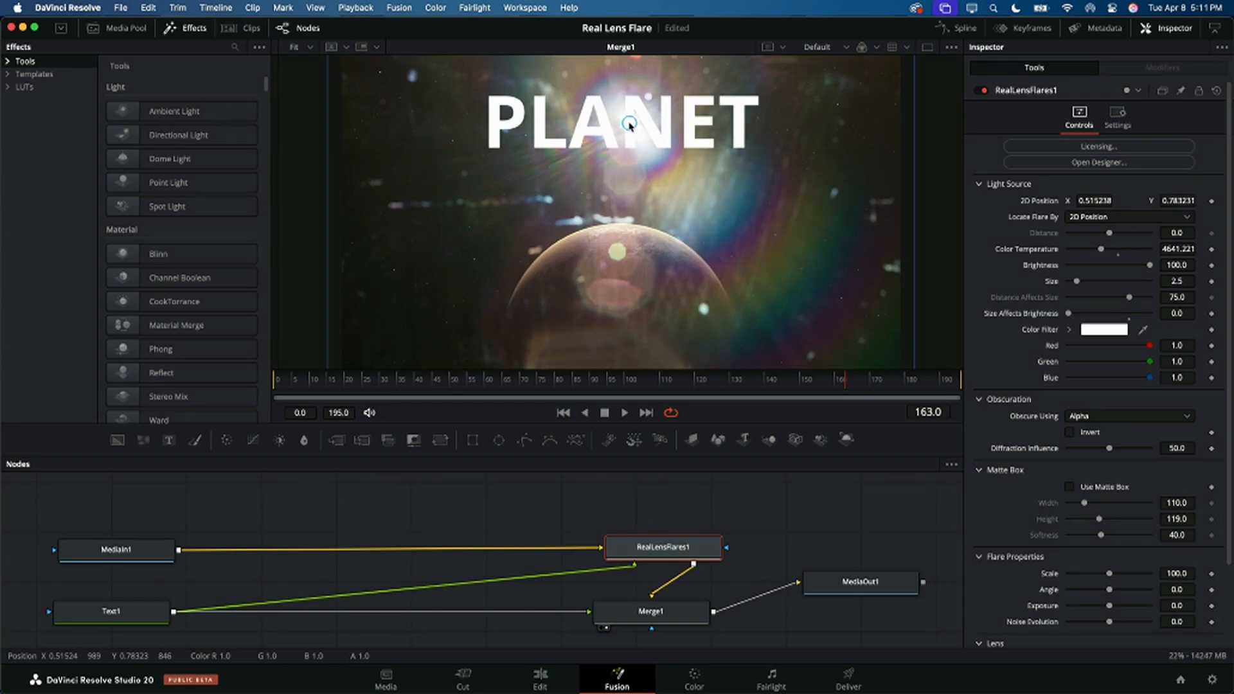
{"action": "left_click", "coordinate": [1070, 433]}
{"action": "mouse_move", "coordinate": [630, 124]}
{"action": "left_mouse_down"}
{"action": "mouse_move", "coordinate": [650, 162]}
{"action": "mouse_move", "coordinate": [628, 130]}
{"action": "left_mouse_up"}
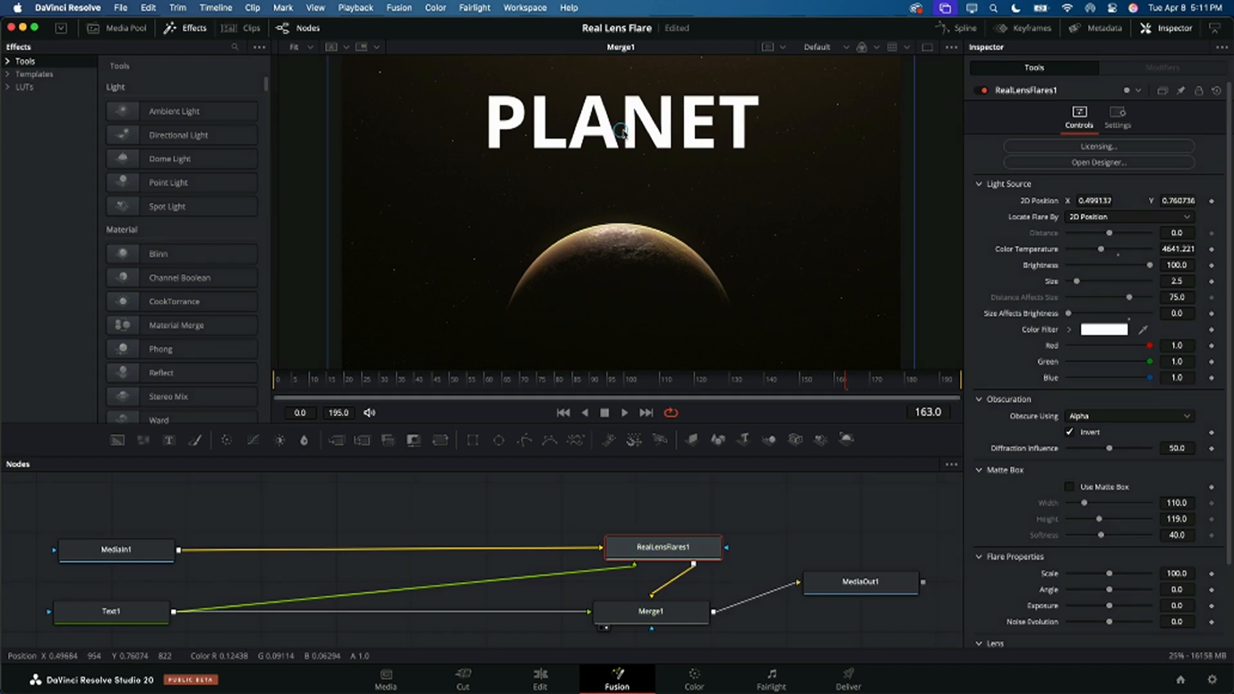
{"action": "left_click", "coordinate": [1070, 433]}
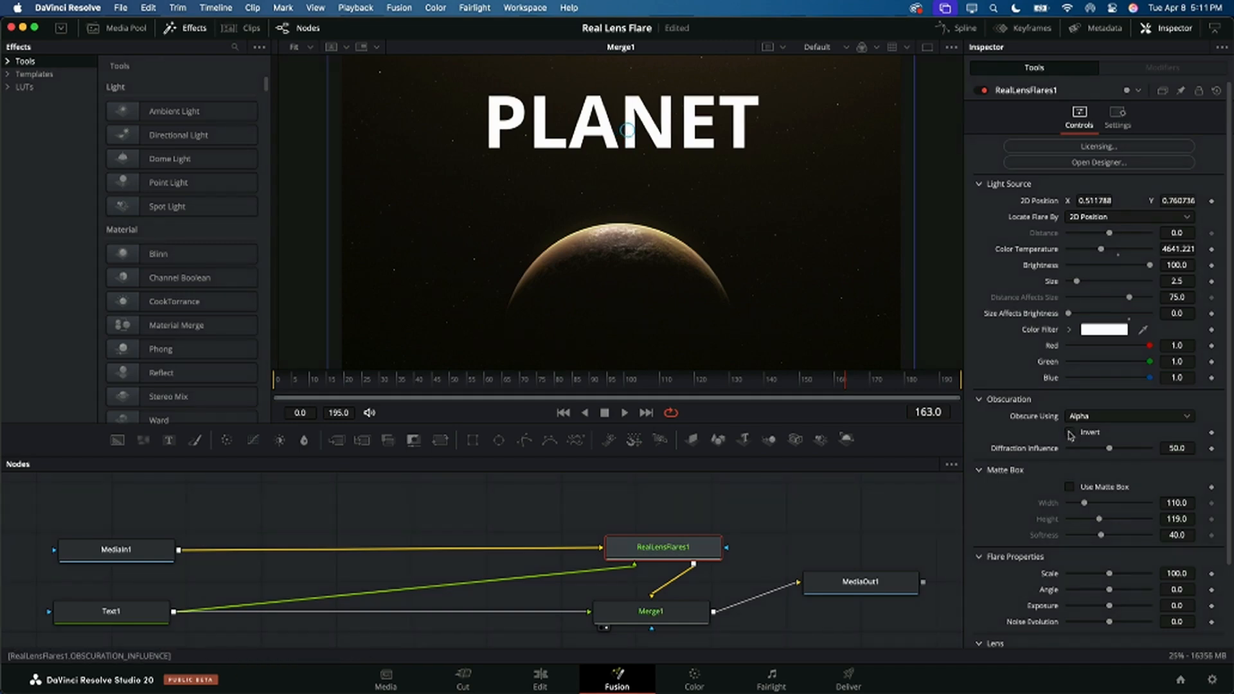
Step: Move the flare's light source just below the PLANET lettering, to about X 0.463, Y 0.730
{"action": "left_click_drag", "start_coordinate": [628, 130], "coordinate": [601, 140]}
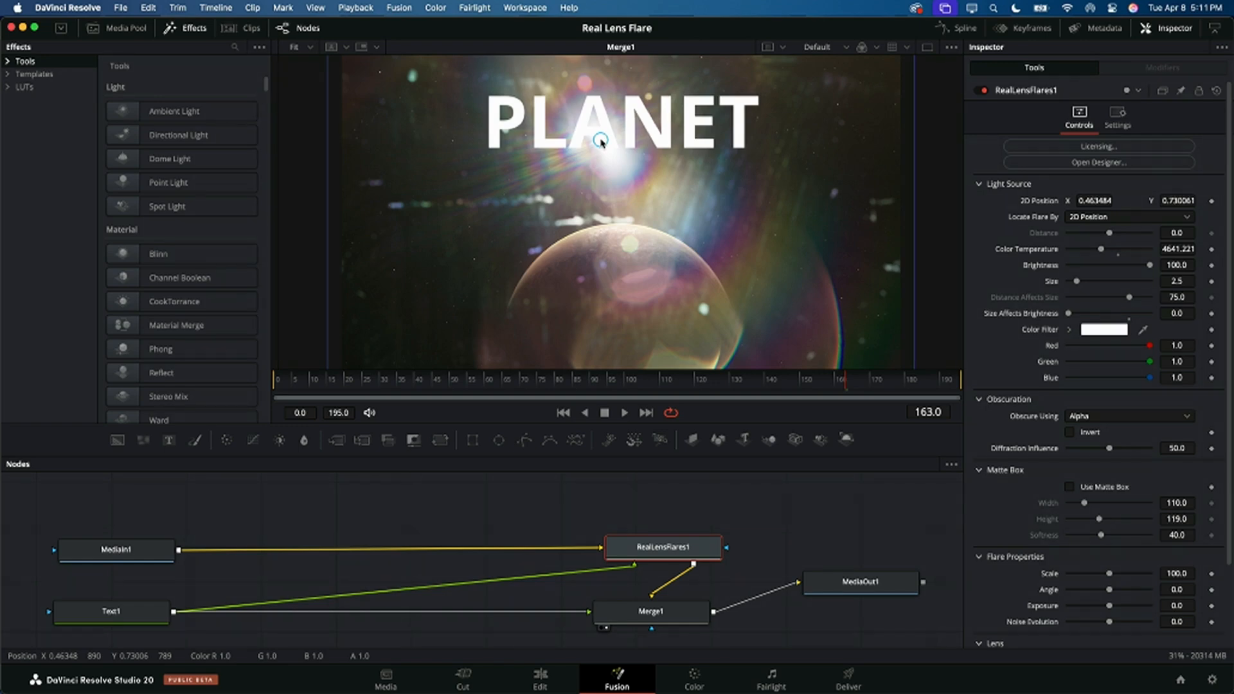
Step: Return to the Edit page, open the Obscuration and Track Begin timeline and play it from the start
{"action": "left_click", "coordinate": [541, 679]}
{"action": "scroll", "coordinate": [331, 251], "scroll_direction": "down", "scroll_amount": 5}
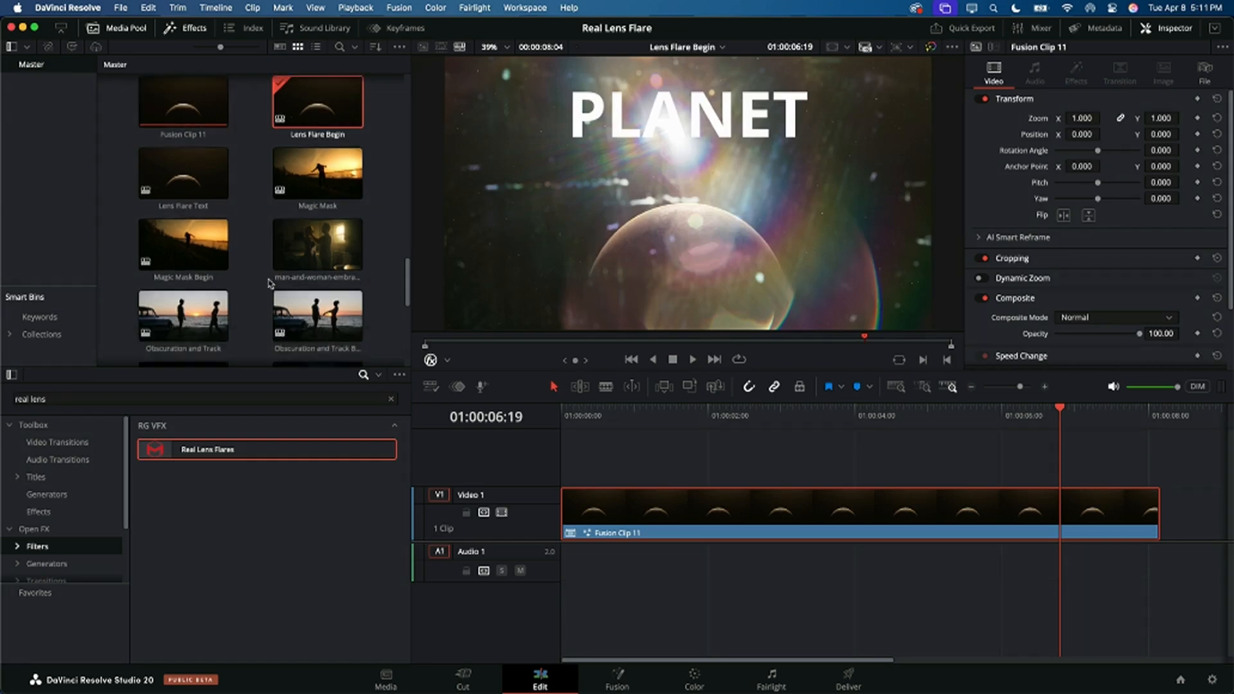
{"action": "double_click", "coordinate": [331, 247]}
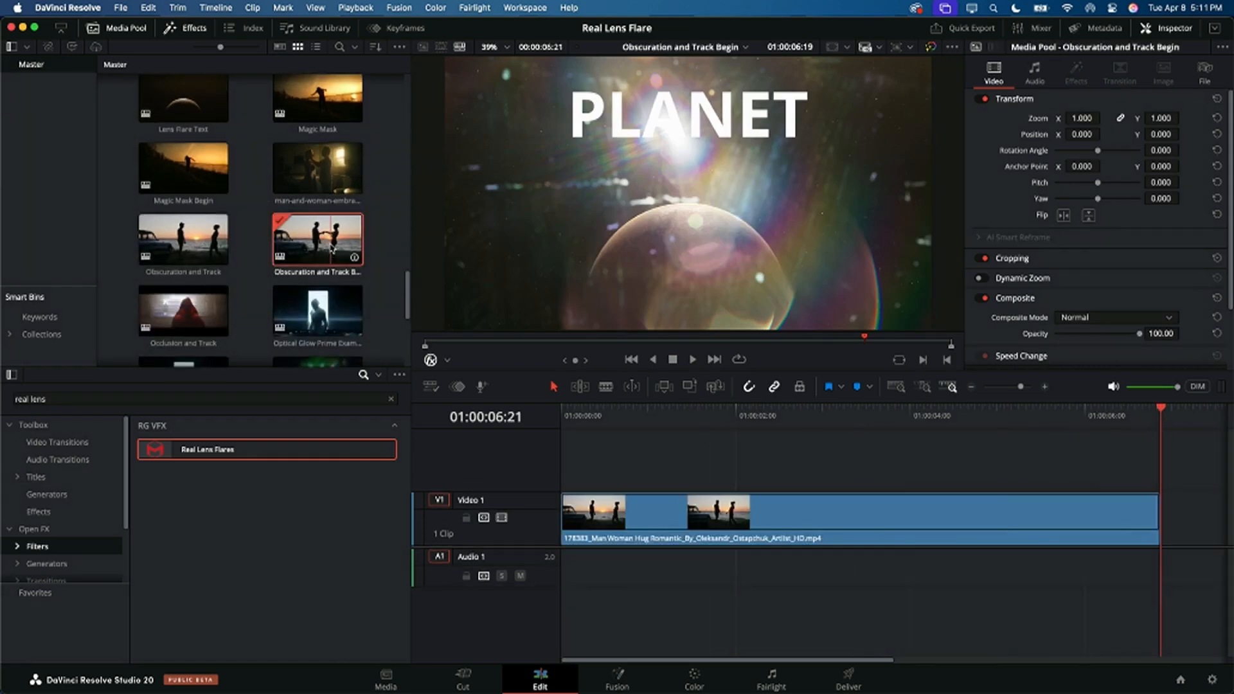
{"action": "left_click_drag", "start_coordinate": [631, 411], "coordinate": [518, 415]}
{"action": "key", "text": "space"}
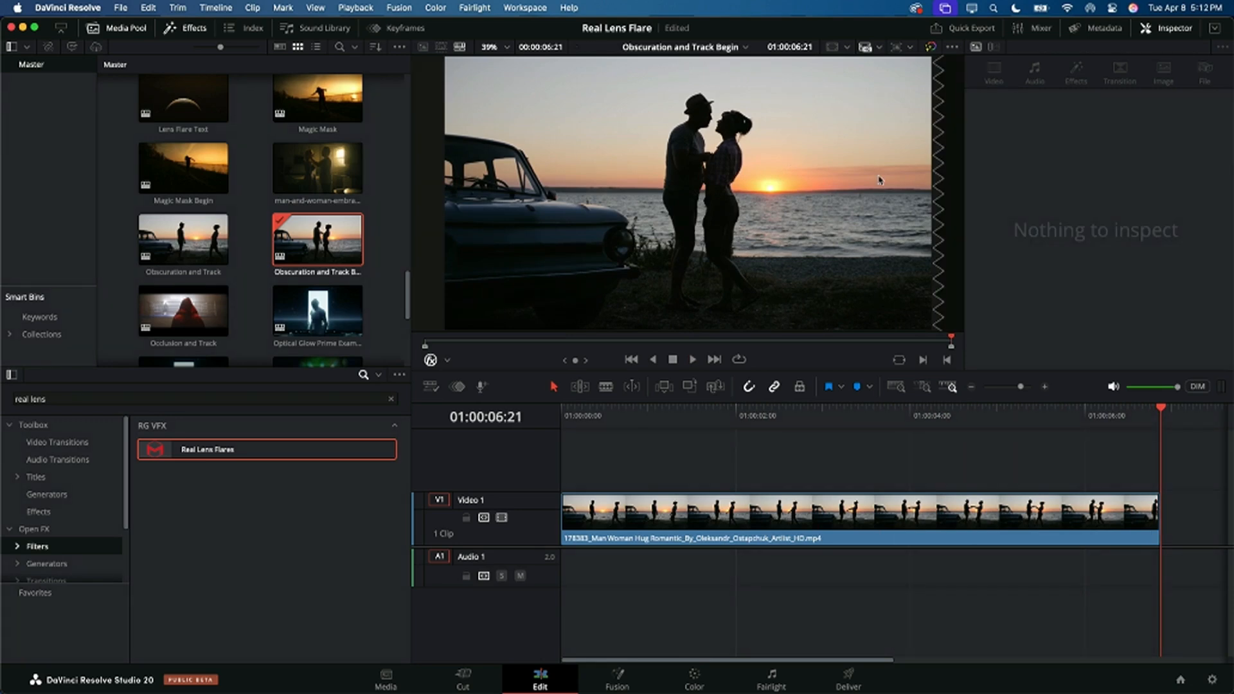
Step: Convert the couple-at-sunset clip into a new Fusion clip and open it in Fusion at about 01:00:02:02
{"action": "left_click", "coordinate": [742, 413]}
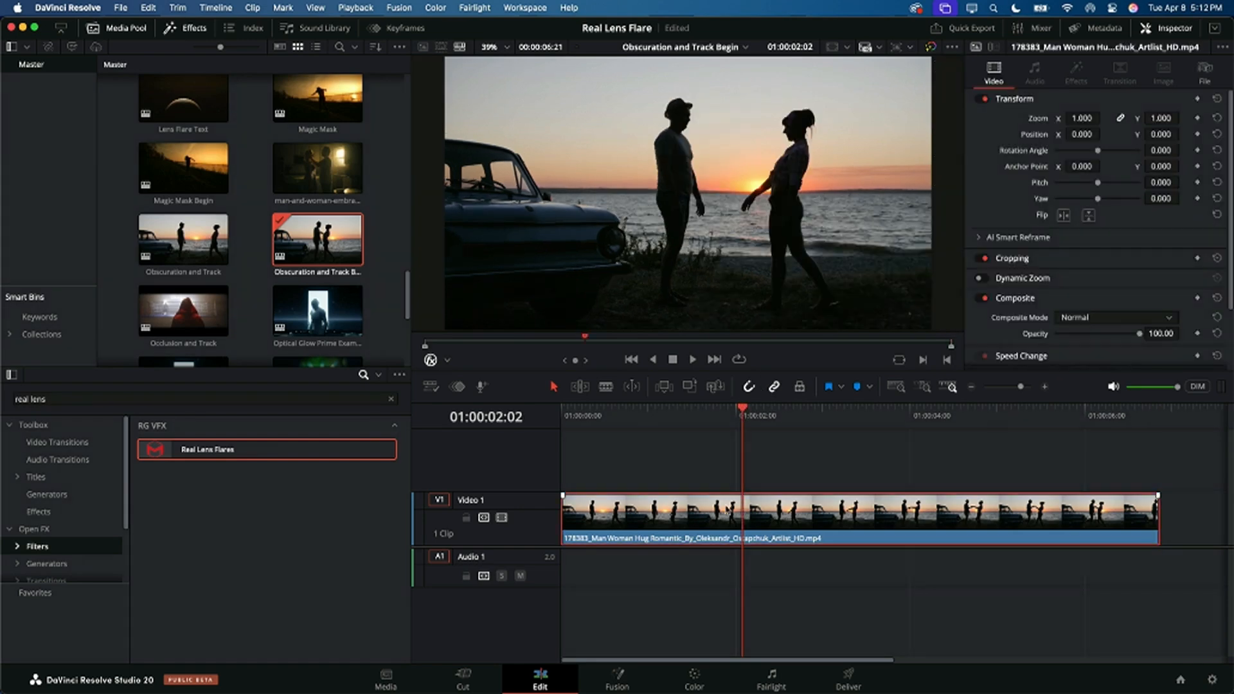
{"action": "right_click", "coordinate": [727, 511]}
{"action": "left_click", "coordinate": [778, 126]}
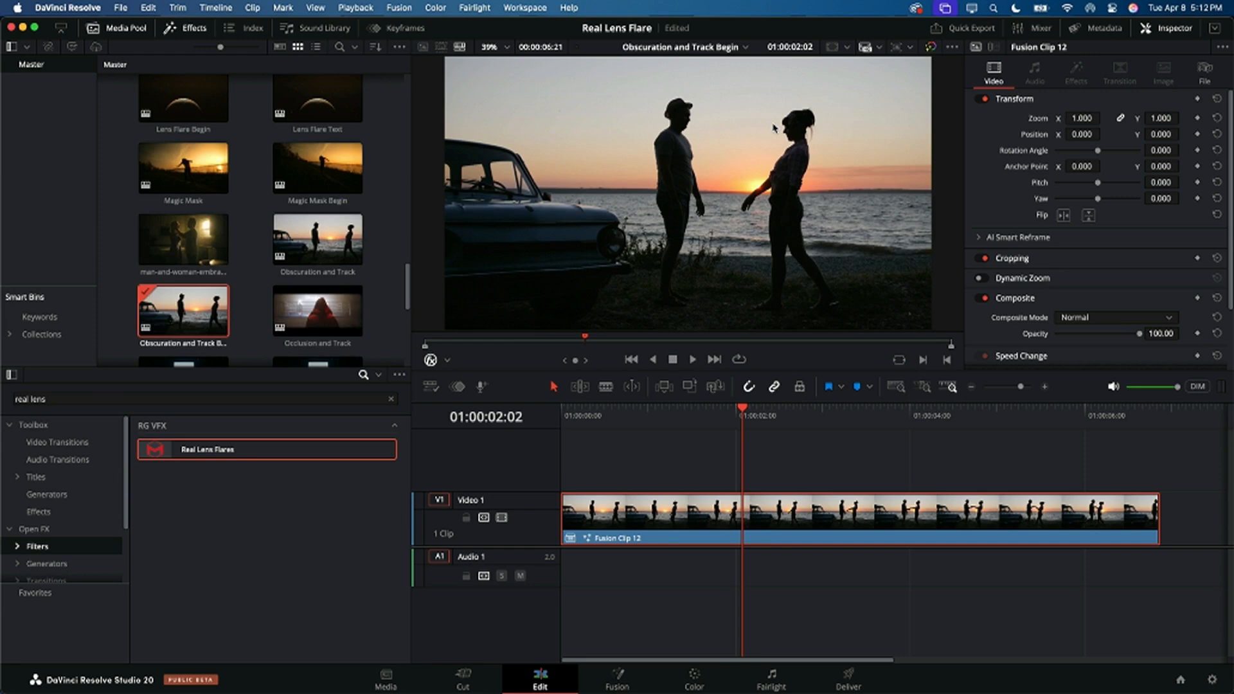
{"action": "left_click", "coordinate": [621, 678]}
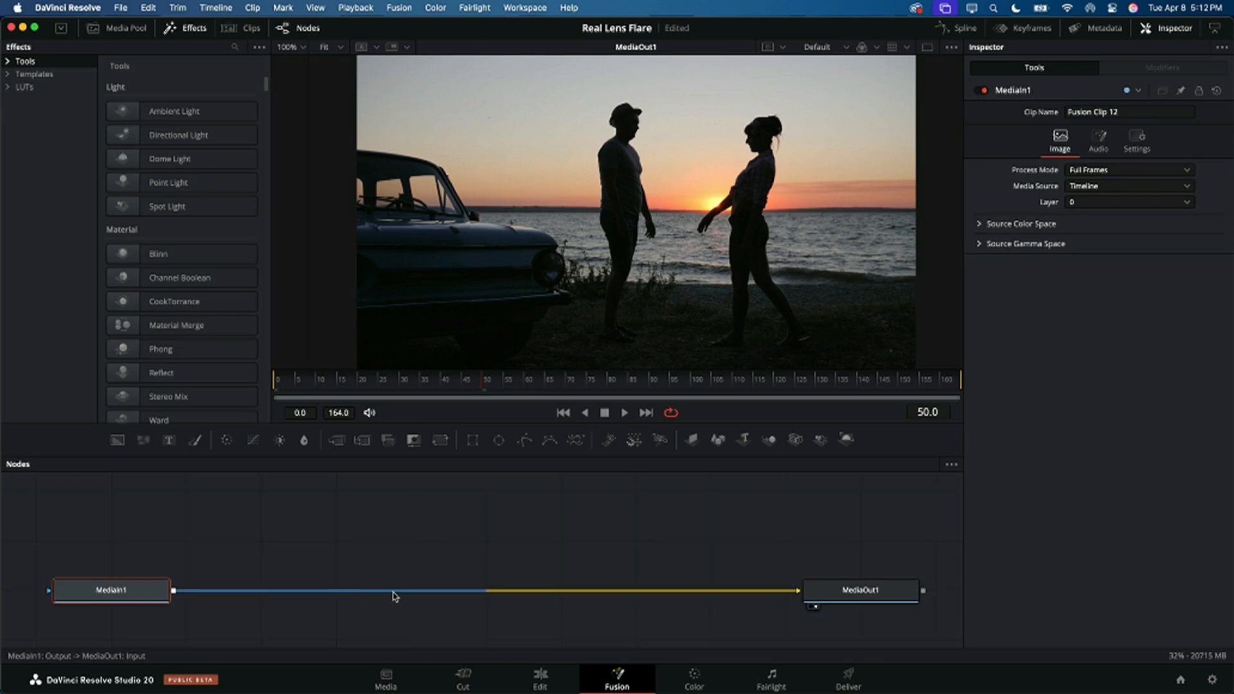
Step: Add a Red Giant Real Lens Flares node after MediaIn1 and place its light source on the setting sun, at about X 0.642, Y 0.530
{"action": "key", "text": "shift+space"}
{"action": "type", "text": "real"}
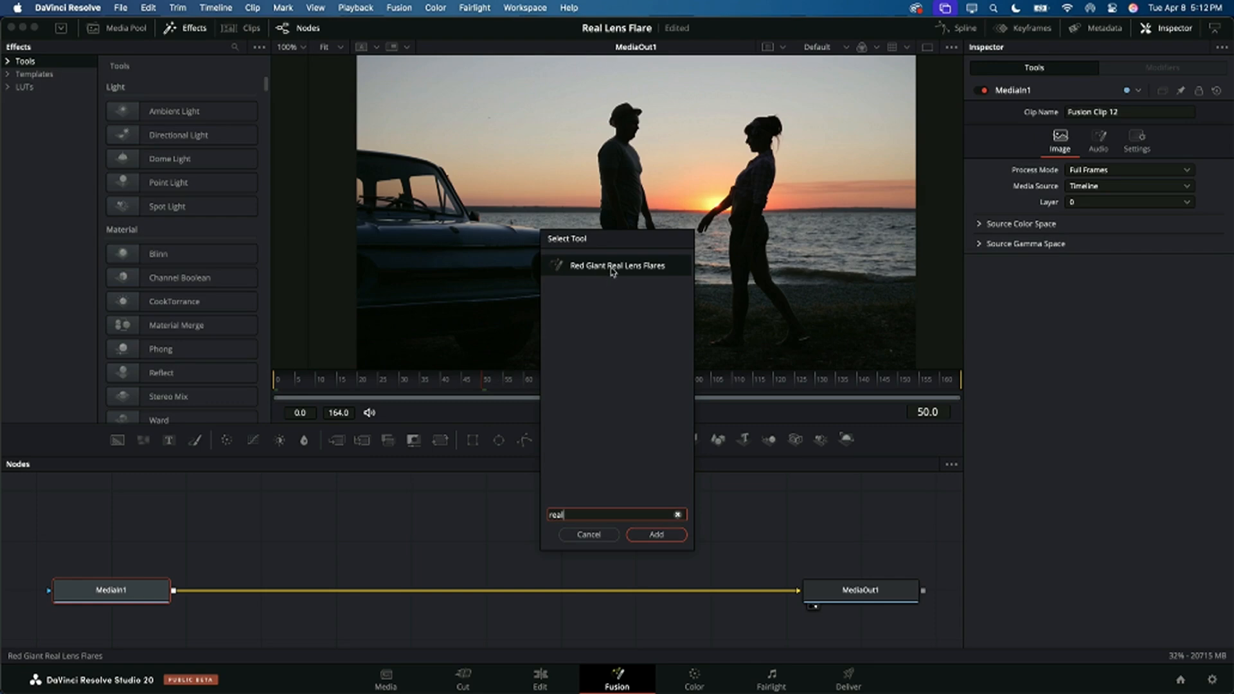
{"action": "left_click", "coordinate": [614, 266]}
{"action": "left_click", "coordinate": [655, 534]}
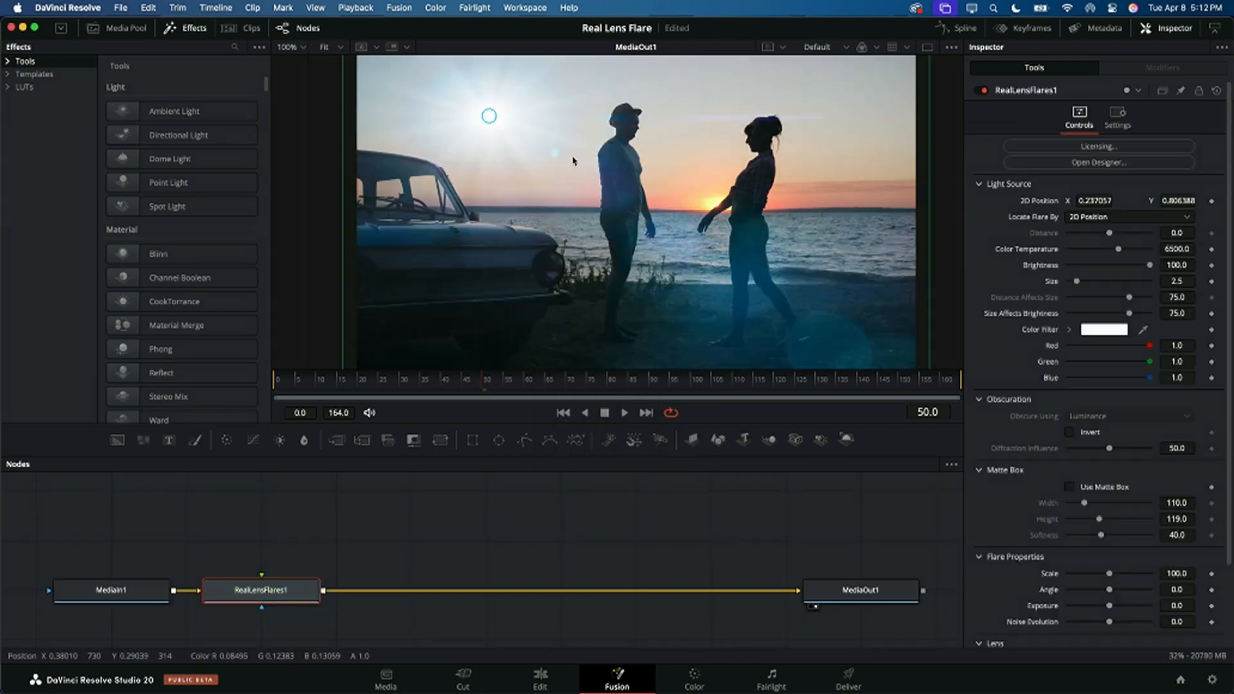
{"action": "left_click_drag", "start_coordinate": [489, 116], "coordinate": [715, 204]}
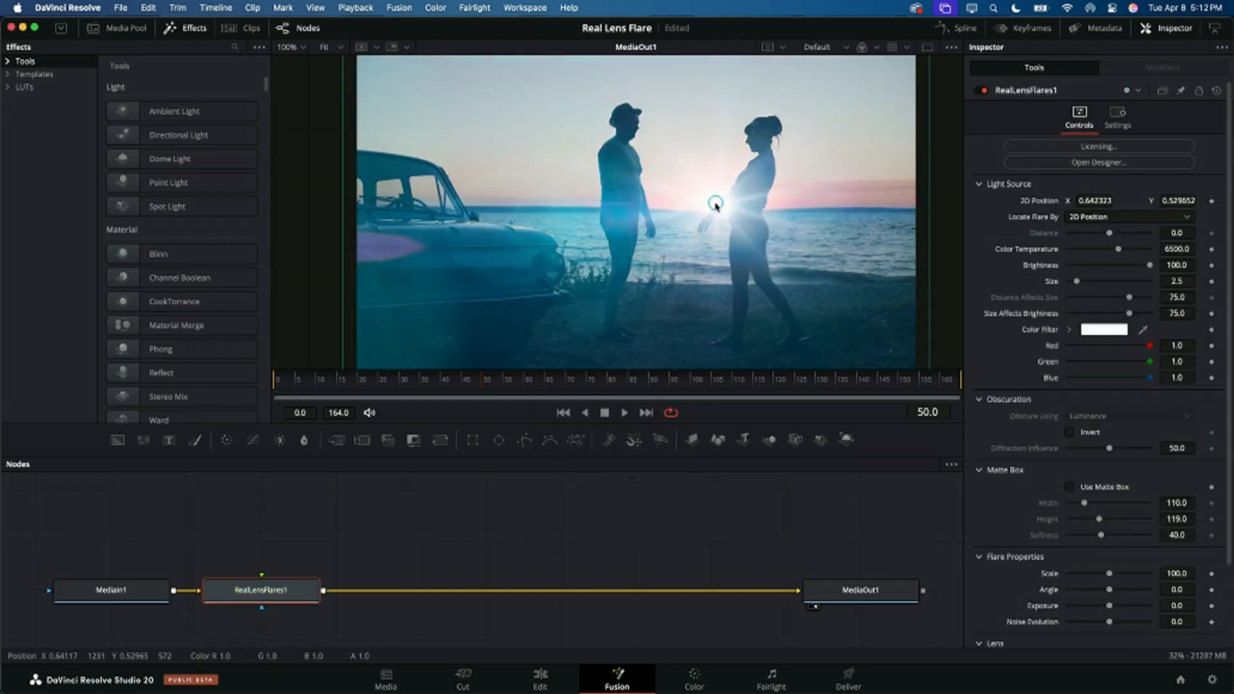
Step: Apply the custom My Sun preset in the flare designer with the scale set to 113%, and confirm it
{"action": "left_click", "coordinate": [1080, 166]}
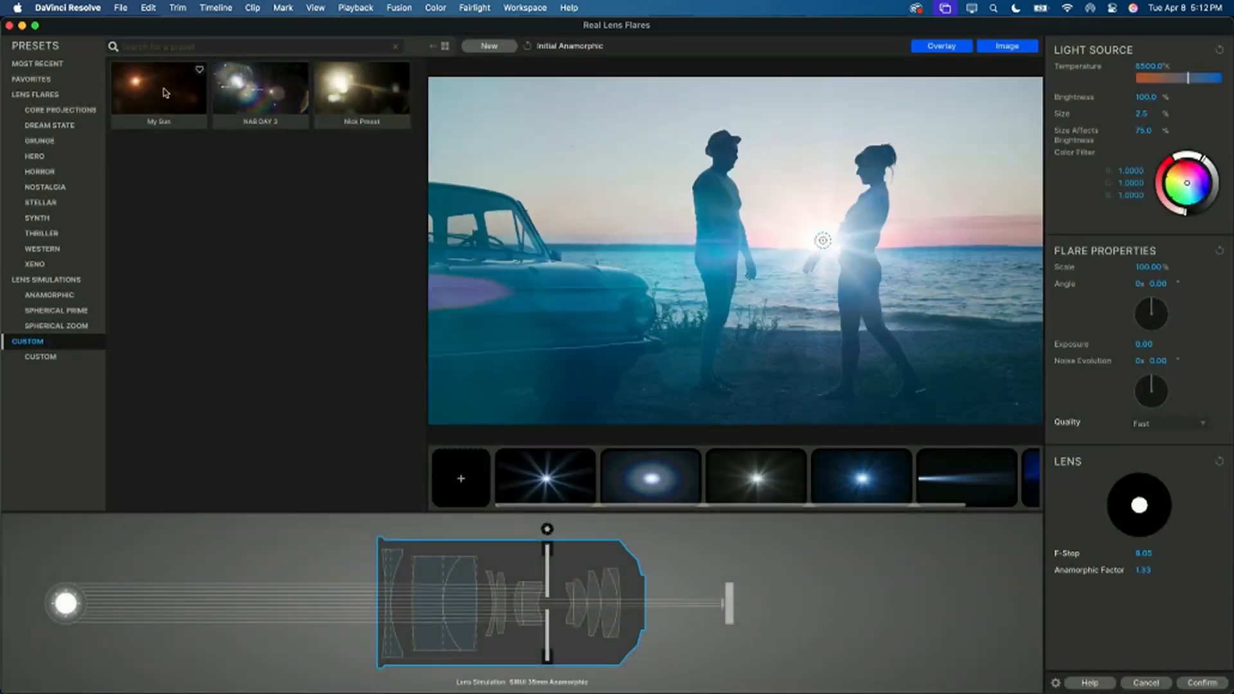
{"action": "left_click", "coordinate": [165, 93]}
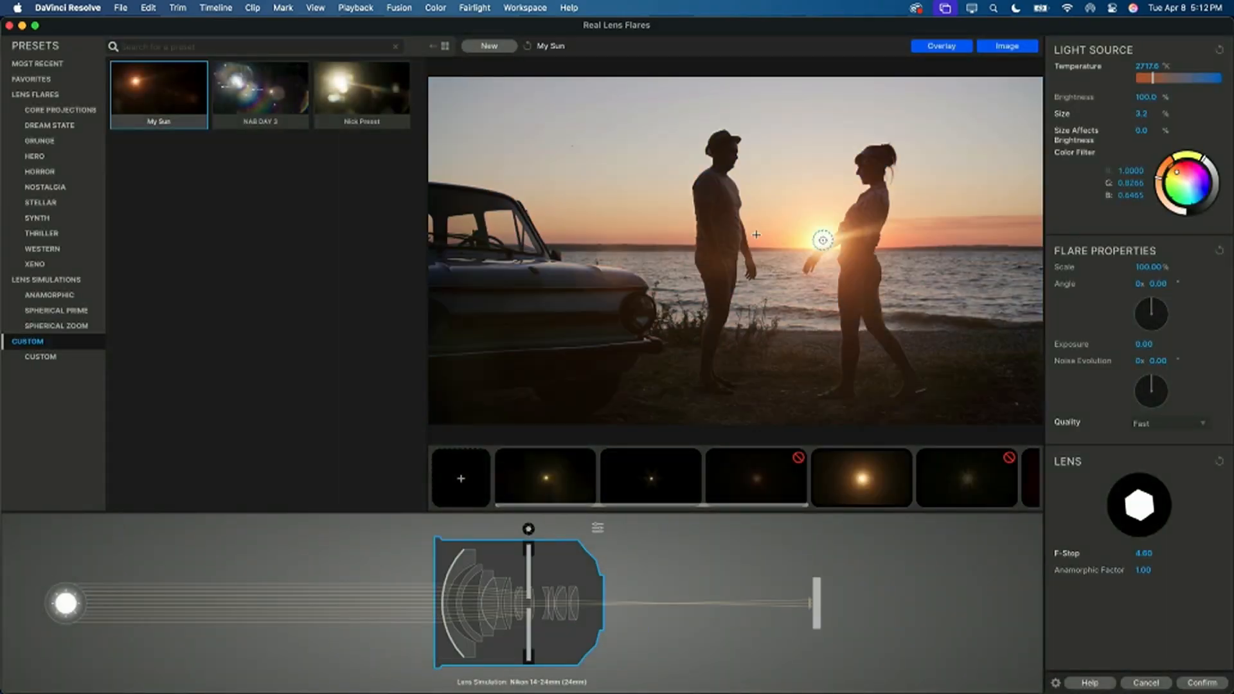
{"action": "left_click_drag", "start_coordinate": [826, 242], "coordinate": [823, 237]}
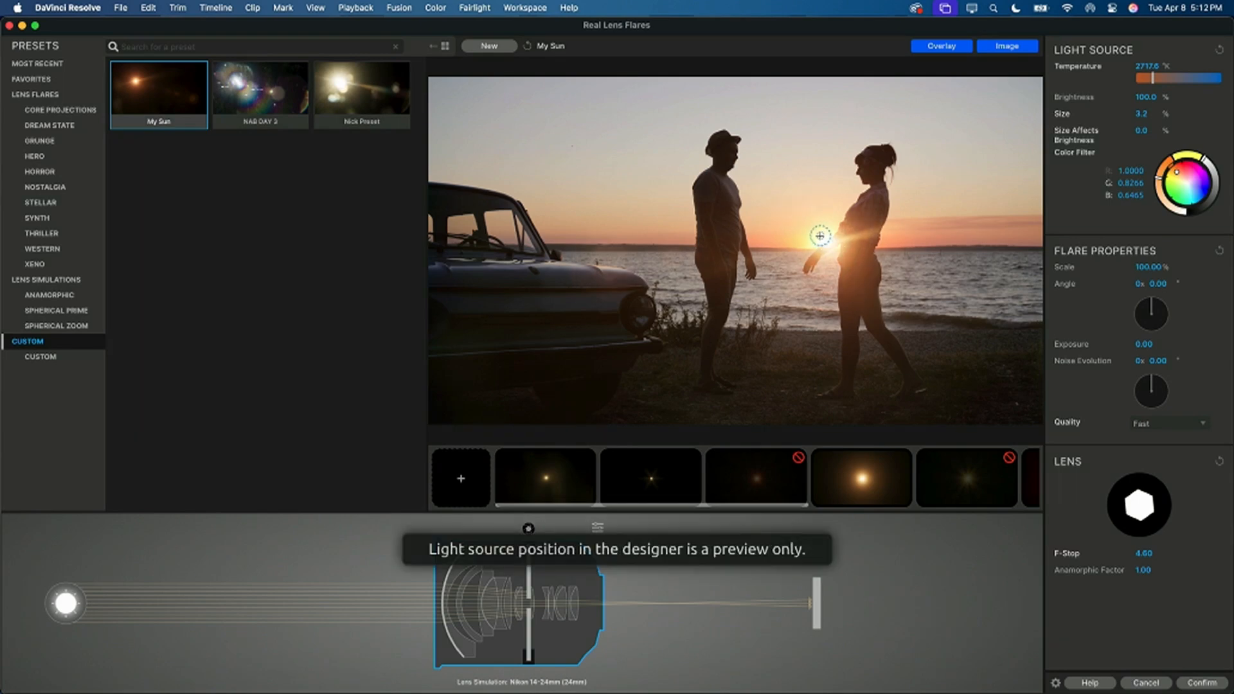
{"action": "mouse_move", "coordinate": [1143, 266]}
{"action": "left_mouse_down"}
{"action": "mouse_move", "coordinate": [1176, 266]}
{"action": "mouse_move", "coordinate": [1153, 271]}
{"action": "left_mouse_up"}
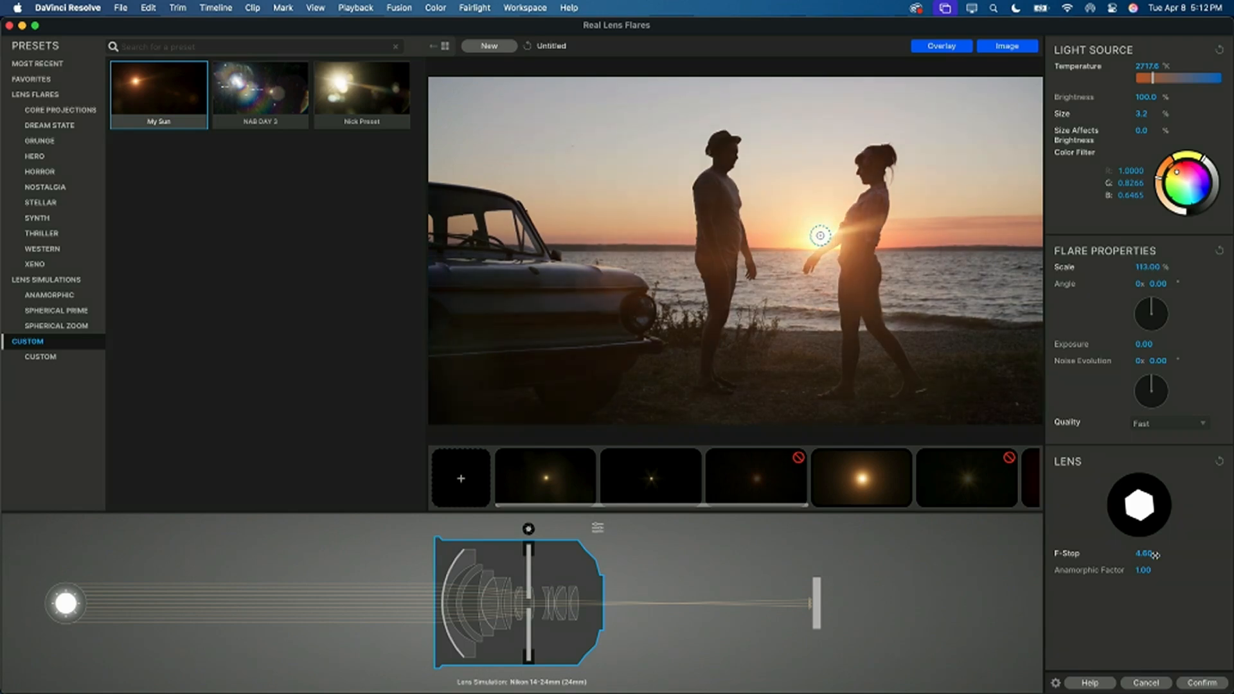
{"action": "left_click", "coordinate": [1202, 683]}
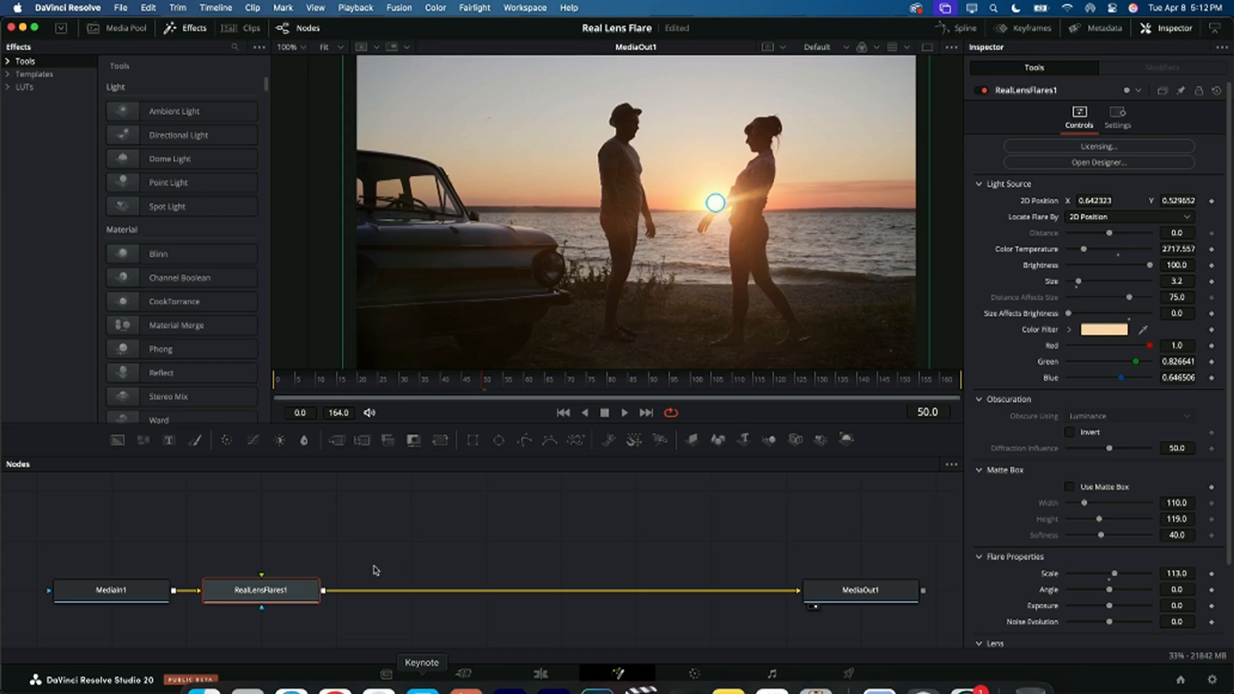
Step: Make room before RealLensFlares1 and add a separate Brightness / Contrast node fed by MediaIn1
{"action": "left_click_drag", "start_coordinate": [319, 582], "coordinate": [499, 573]}
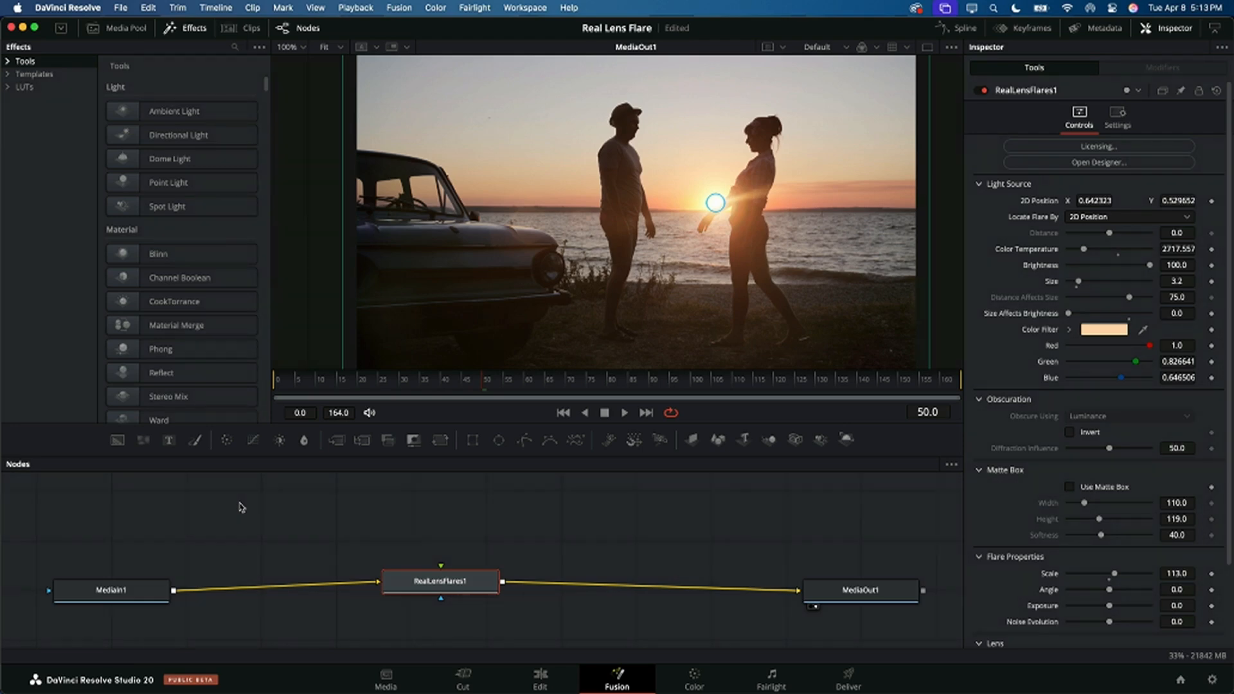
{"action": "left_click", "coordinate": [238, 523]}
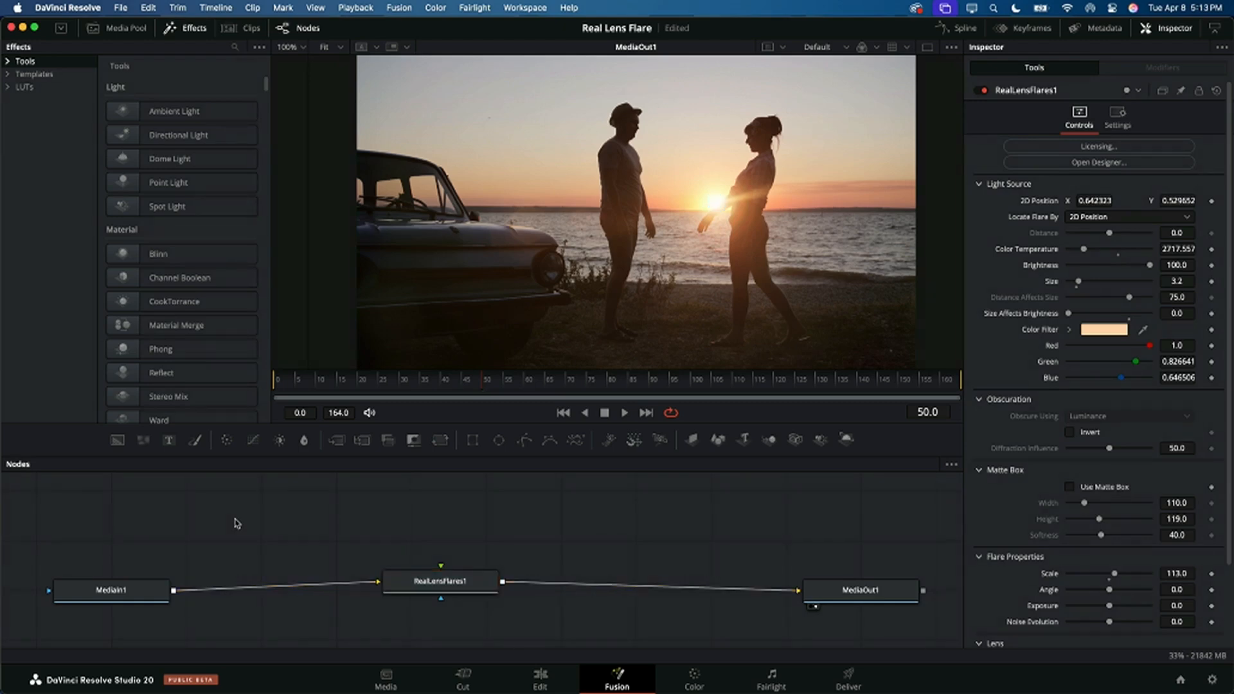
{"action": "key", "text": "shift+space"}
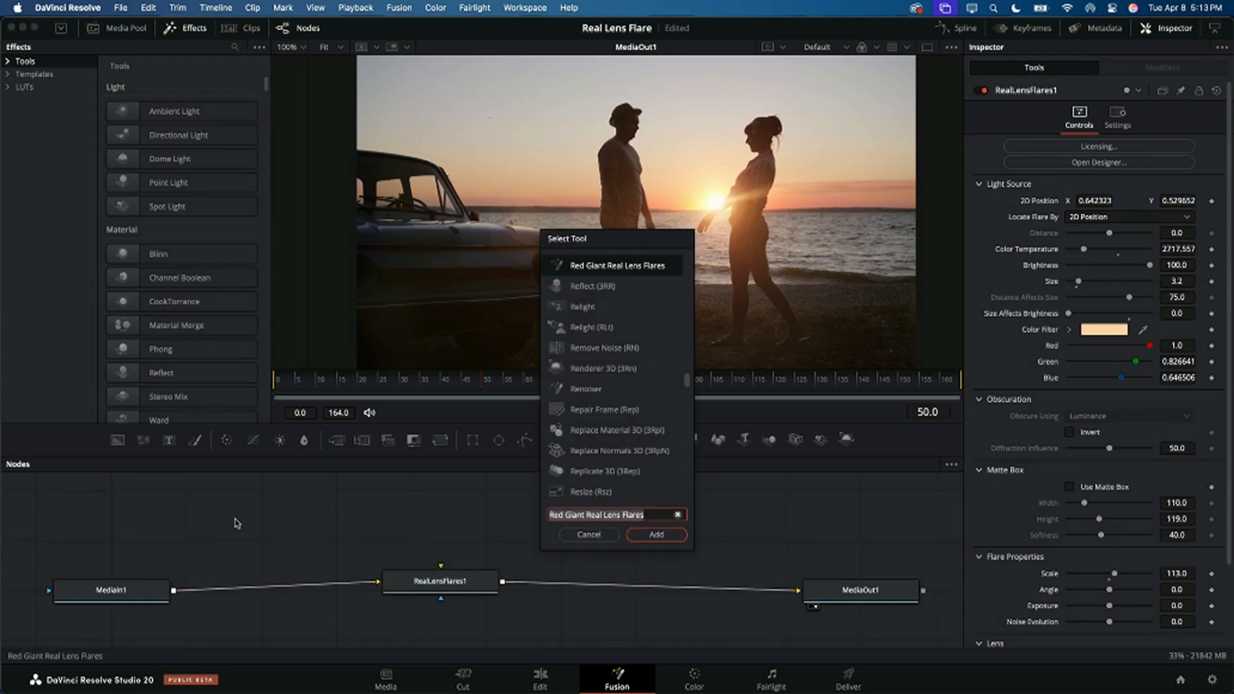
{"action": "type", "text": "brigh"}
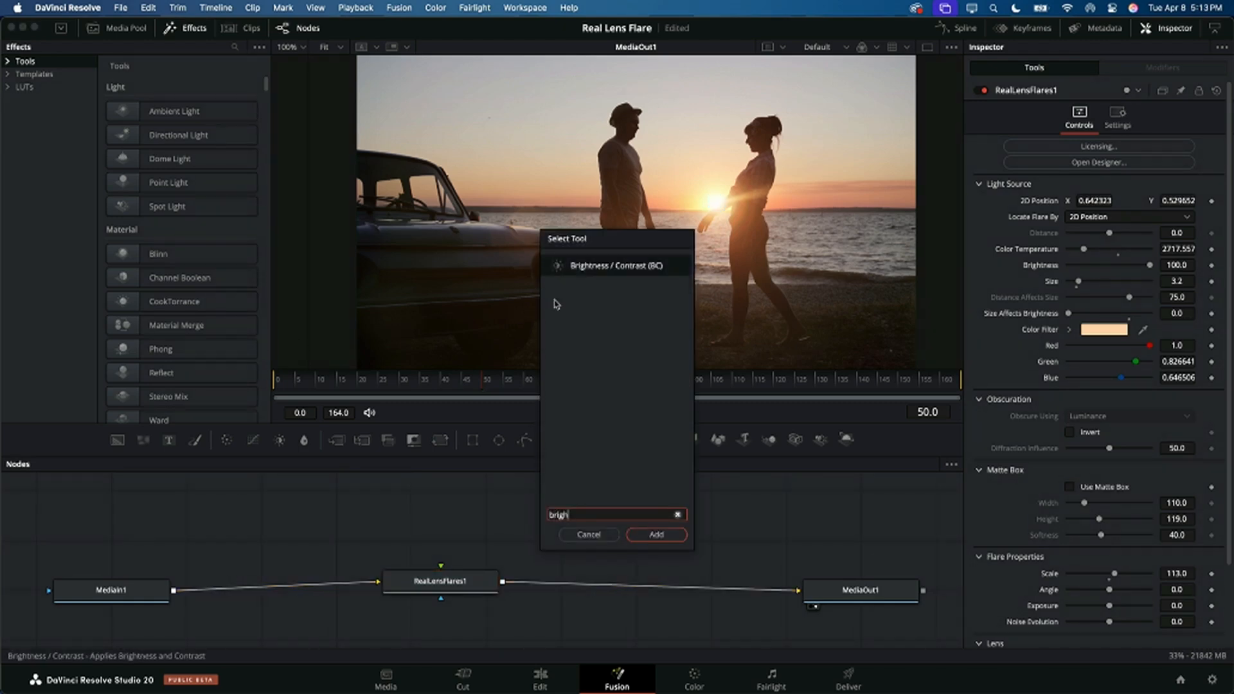
{"action": "left_click", "coordinate": [605, 269]}
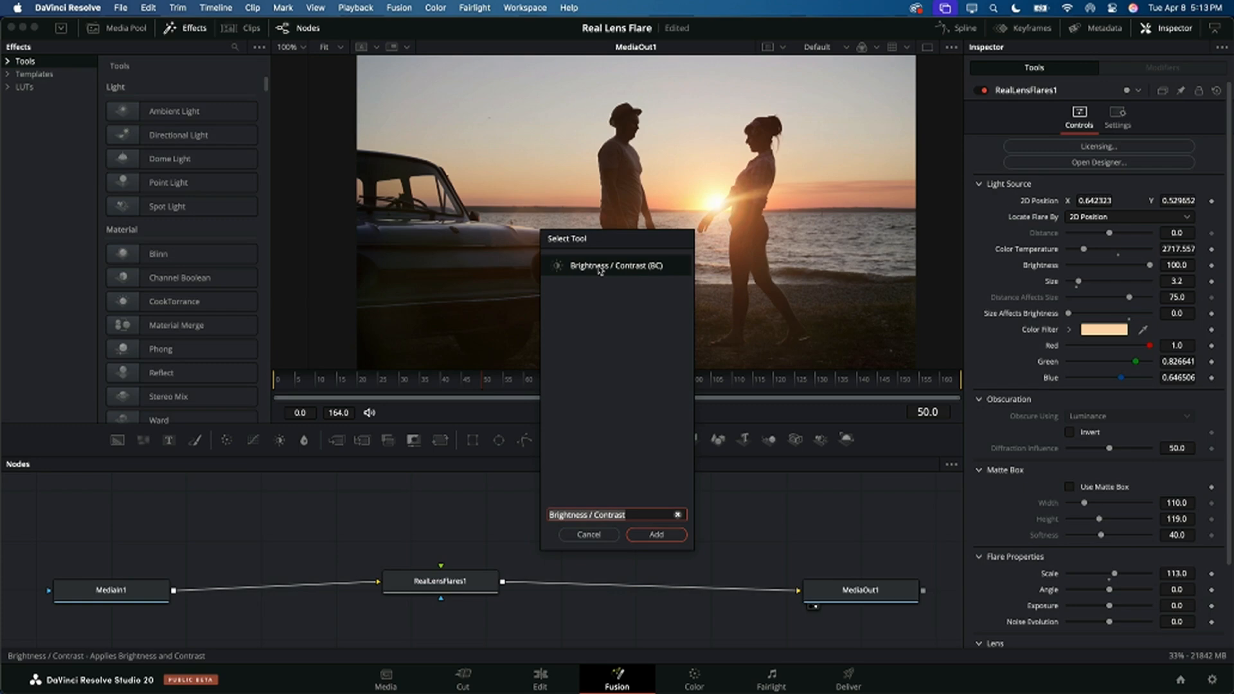
{"action": "left_click", "coordinate": [654, 535]}
{"action": "left_click_drag", "start_coordinate": [173, 591], "coordinate": [300, 522]}
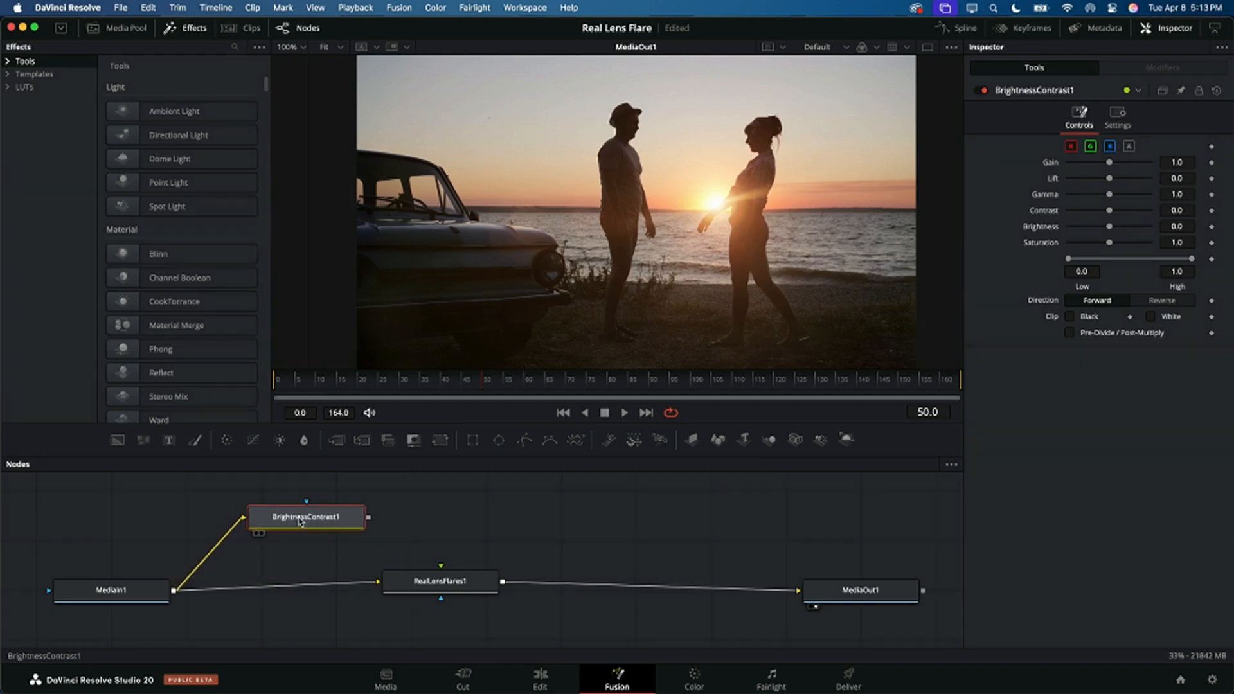
Step: View BrightnessContrast1 and create a black-and-white matte with Saturation 0, Gain about 2.78 and Lift about -0.81
{"action": "key", "text": "1"}
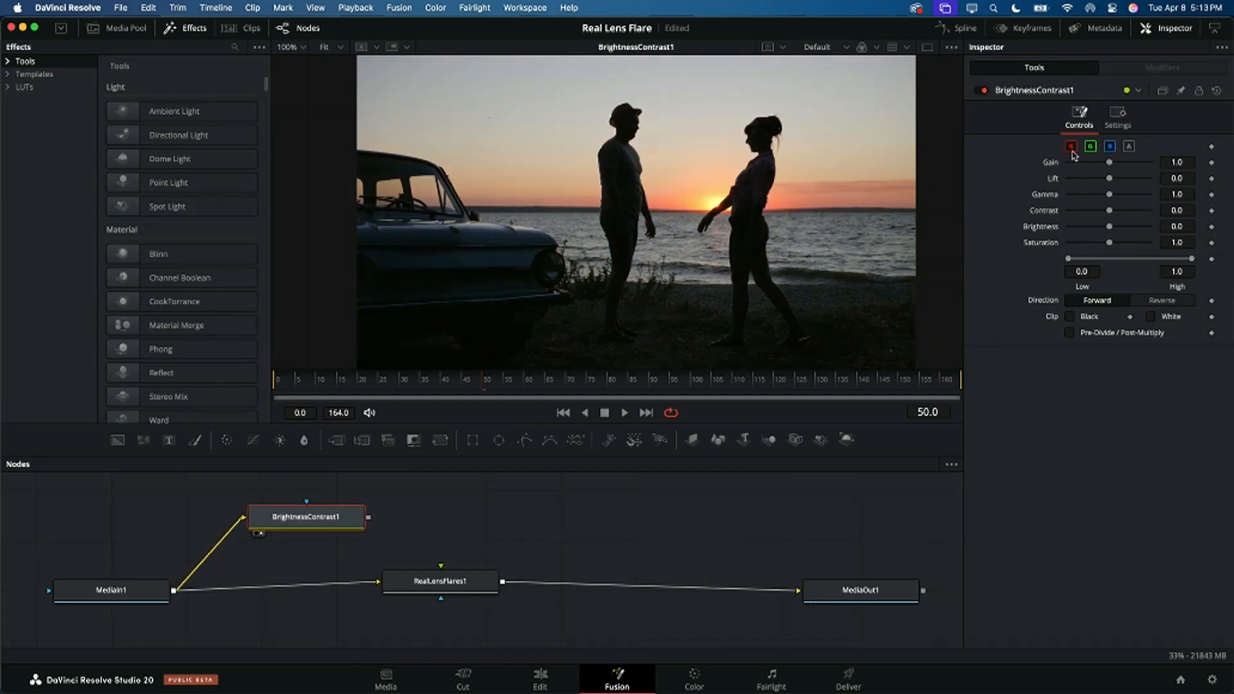
{"action": "left_click_drag", "start_coordinate": [1109, 242], "coordinate": [1038, 243]}
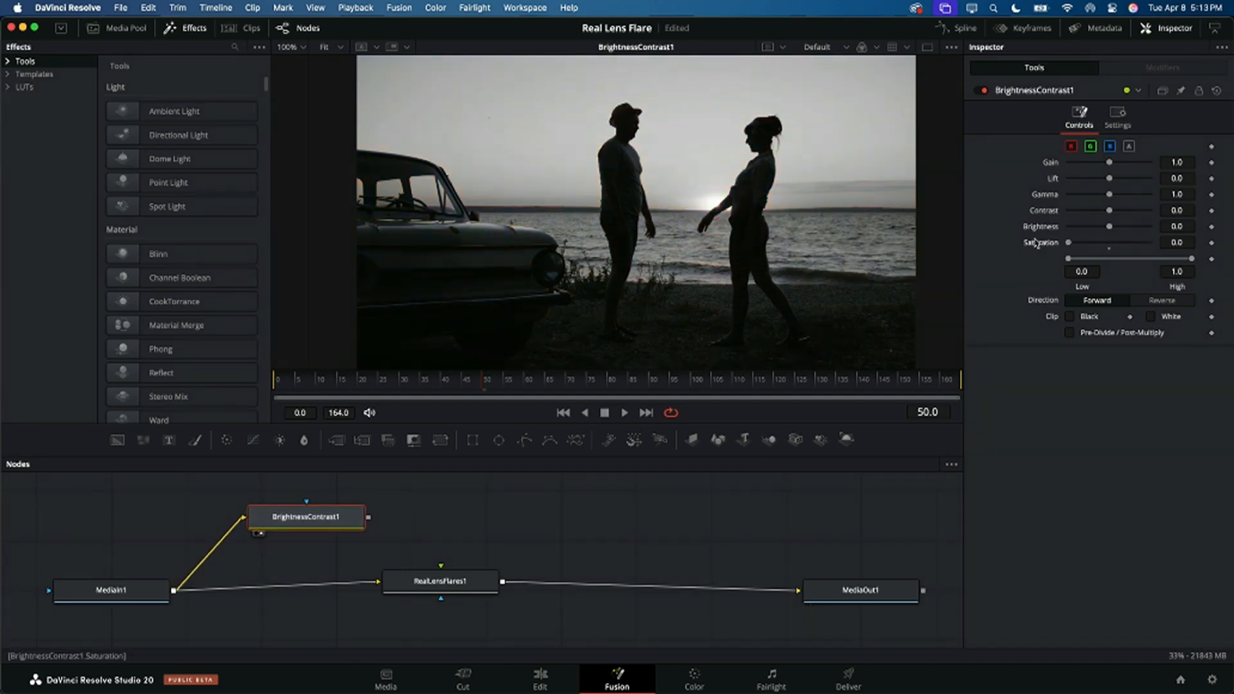
{"action": "mouse_move", "coordinate": [1108, 178]}
{"action": "left_mouse_down"}
{"action": "mouse_move", "coordinate": [1077, 179]}
{"action": "mouse_move", "coordinate": [1129, 167]}
{"action": "left_mouse_up"}
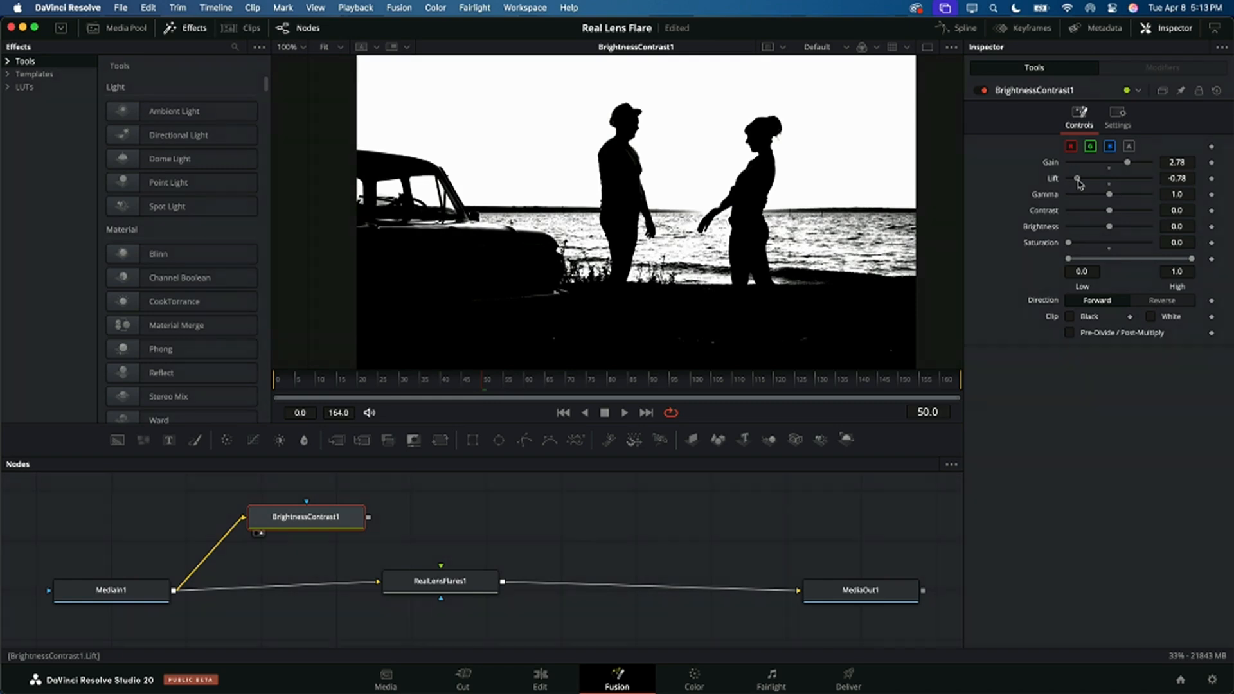
{"action": "left_click_drag", "start_coordinate": [1079, 181], "coordinate": [1076, 182]}
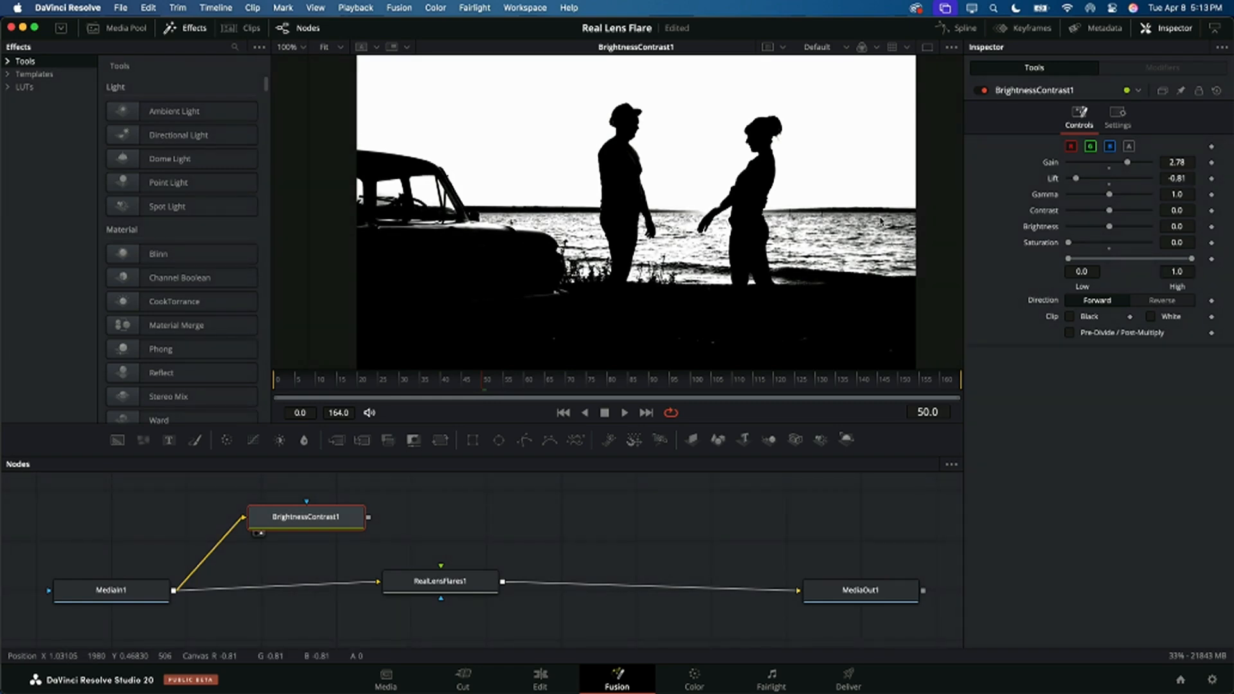
Step: Connect BrightnessContrast1 to the Obscuration input of RealLensFlares1 and view the flare node's output
{"action": "left_click_drag", "start_coordinate": [317, 535], "coordinate": [441, 567]}
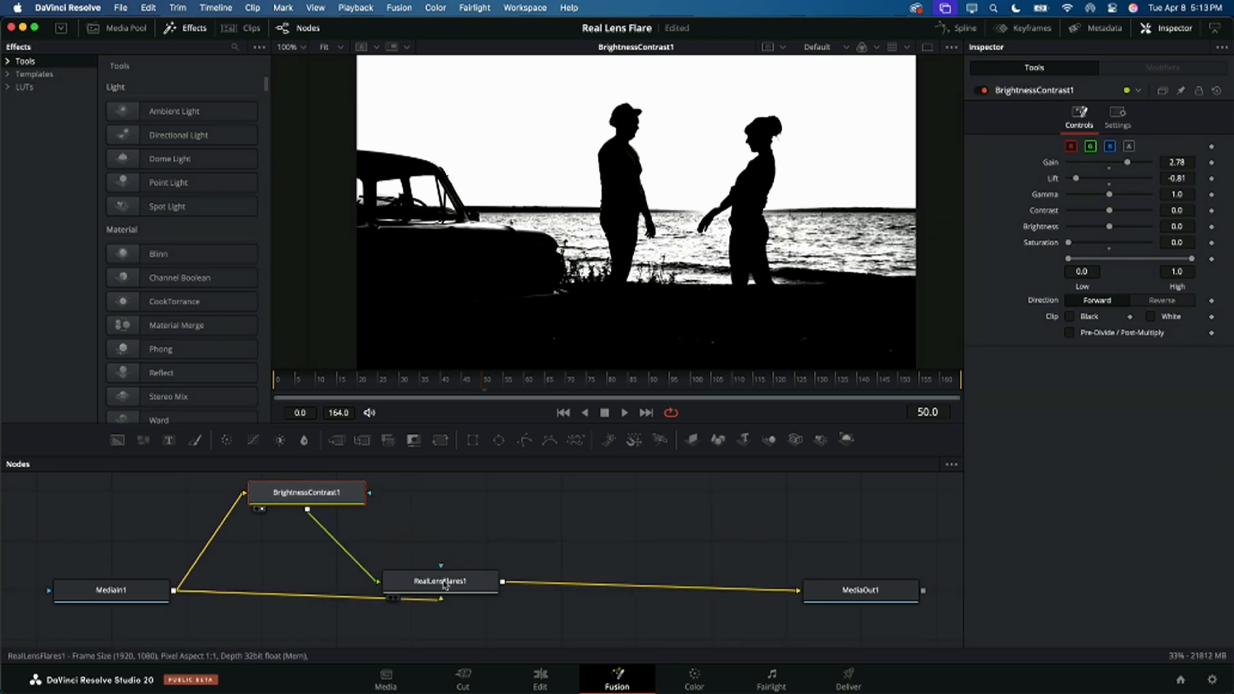
{"action": "left_click", "coordinate": [447, 582]}
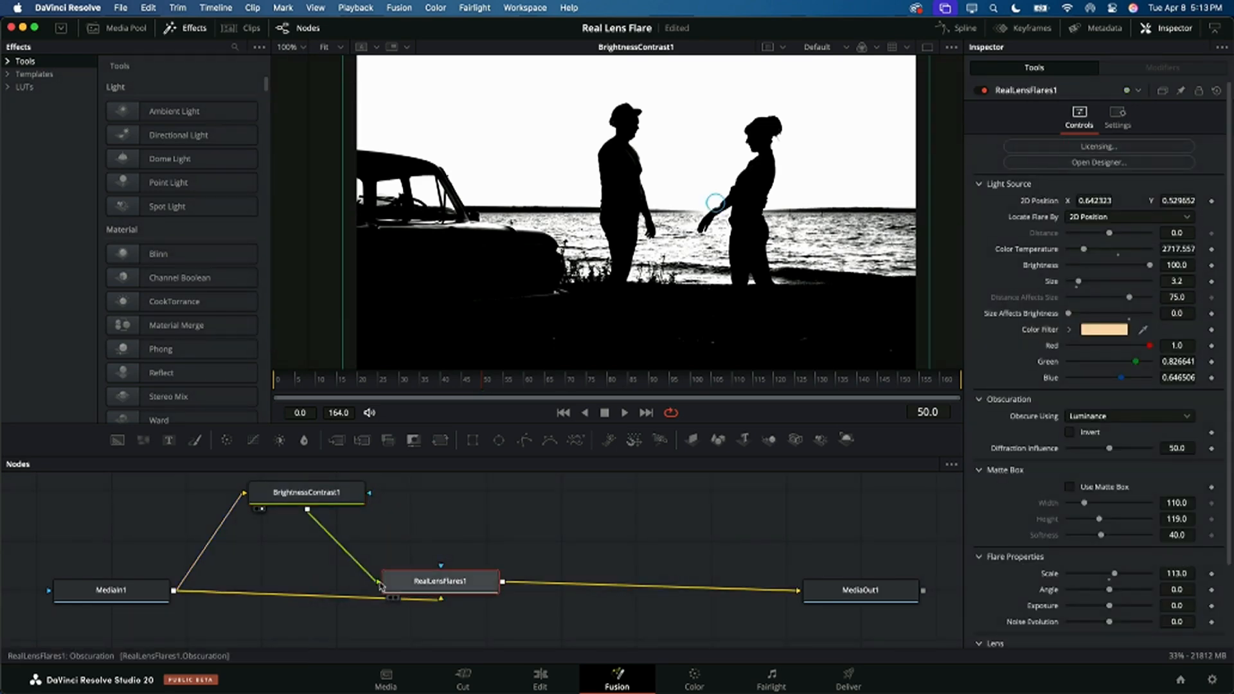
{"action": "key", "text": "1"}
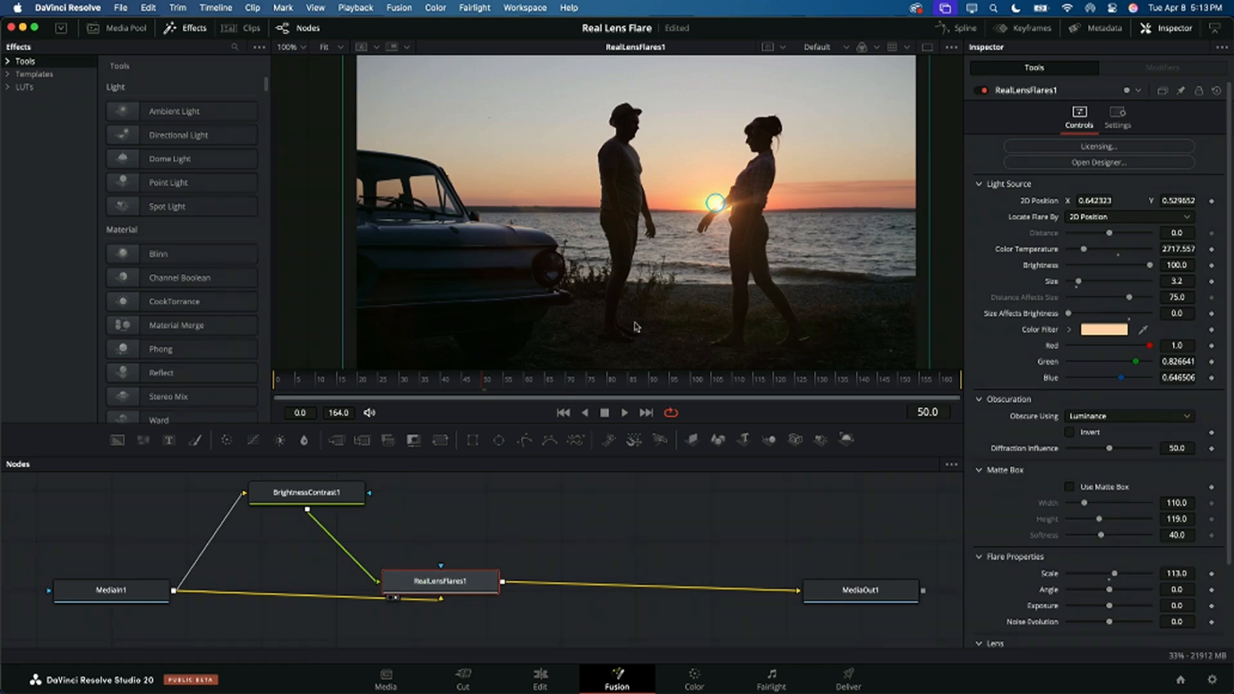
Step: Scrub to frame 117, where the woman passes the sun, and invert the flare's luminance obscuration
{"action": "left_click", "coordinate": [578, 388]}
{"action": "left_click_drag", "start_coordinate": [577, 388], "coordinate": [765, 400]}
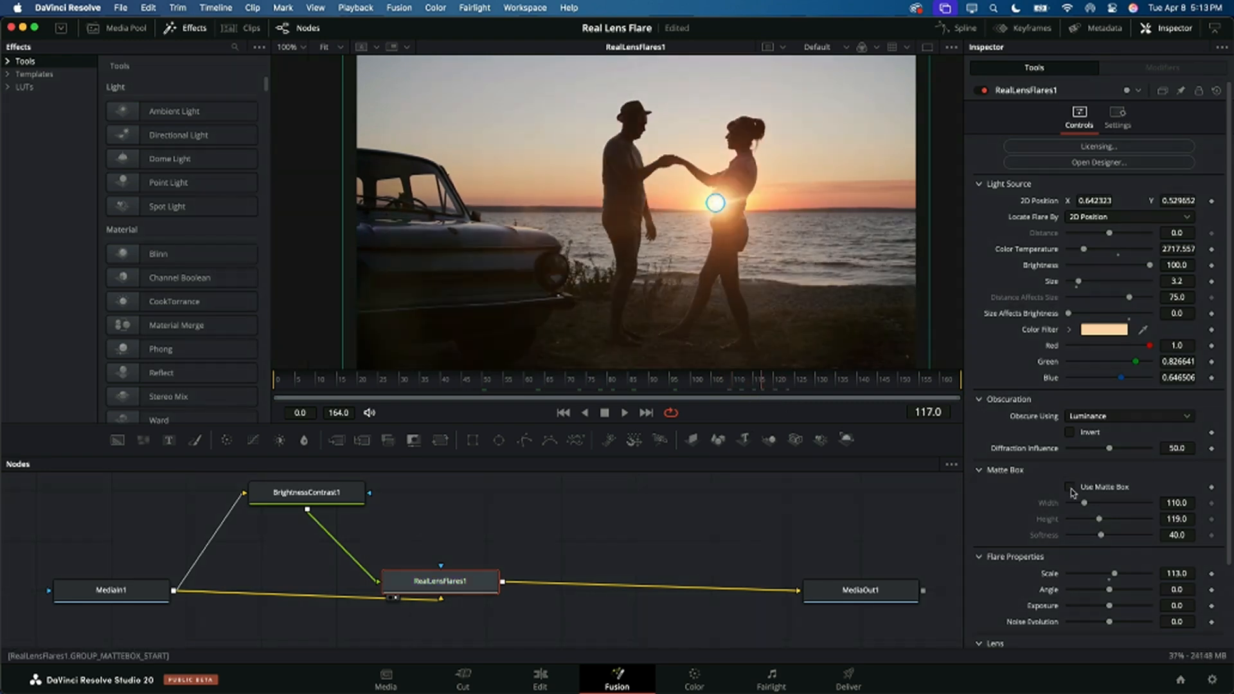
{"action": "left_click", "coordinate": [1070, 432]}
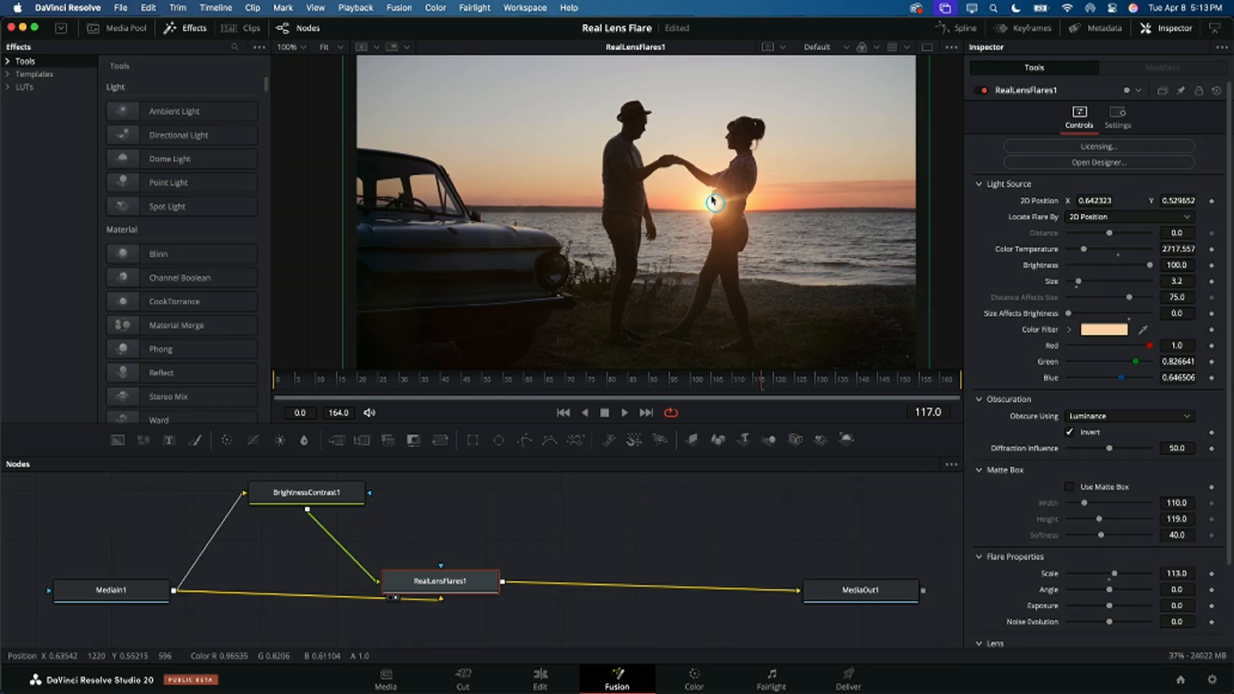
Step: Examine how the silhouettes obscure the flare by scrubbing to frame 128 and stepping back to frame 109
{"action": "left_click", "coordinate": [845, 396]}
{"action": "left_click_drag", "start_coordinate": [845, 397], "coordinate": [812, 403]}
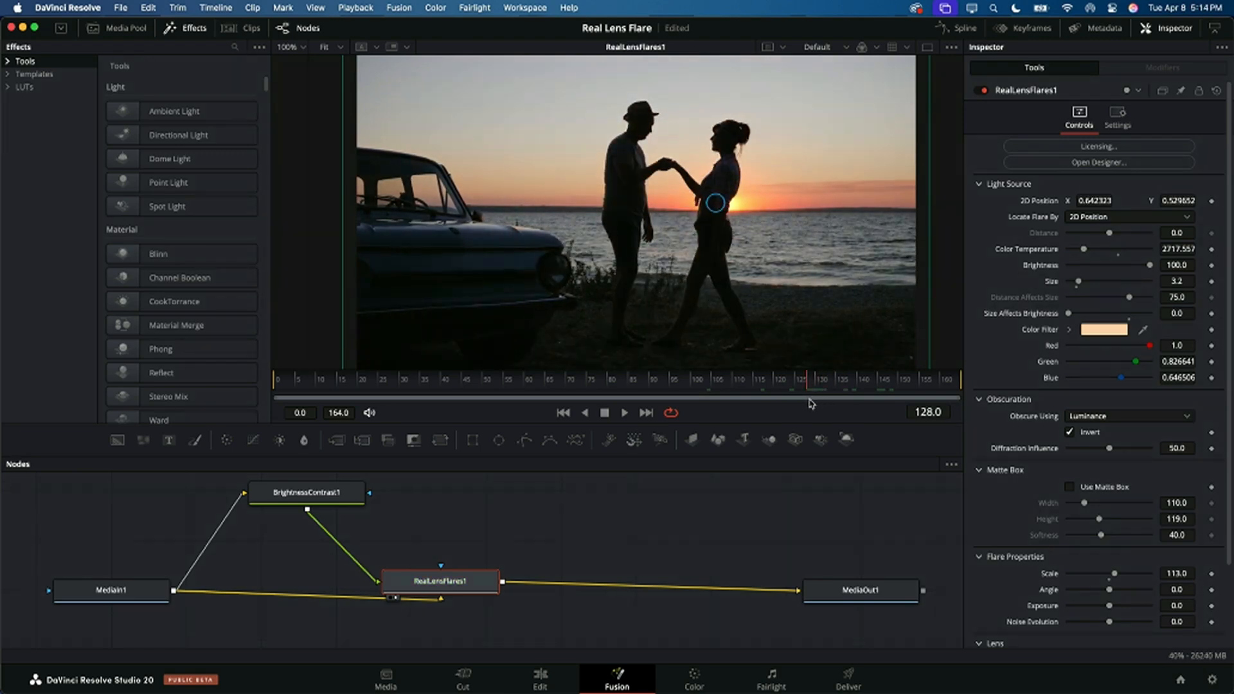
{"action": "key", "text": "Left"}
{"action": "key", "text": "Left"}
{"action": "key", "text": "Left"}
{"action": "key", "text": "Left"}
{"action": "key", "text": "Left"}
{"action": "key", "text": "Left"}
{"action": "key", "text": "Left"}
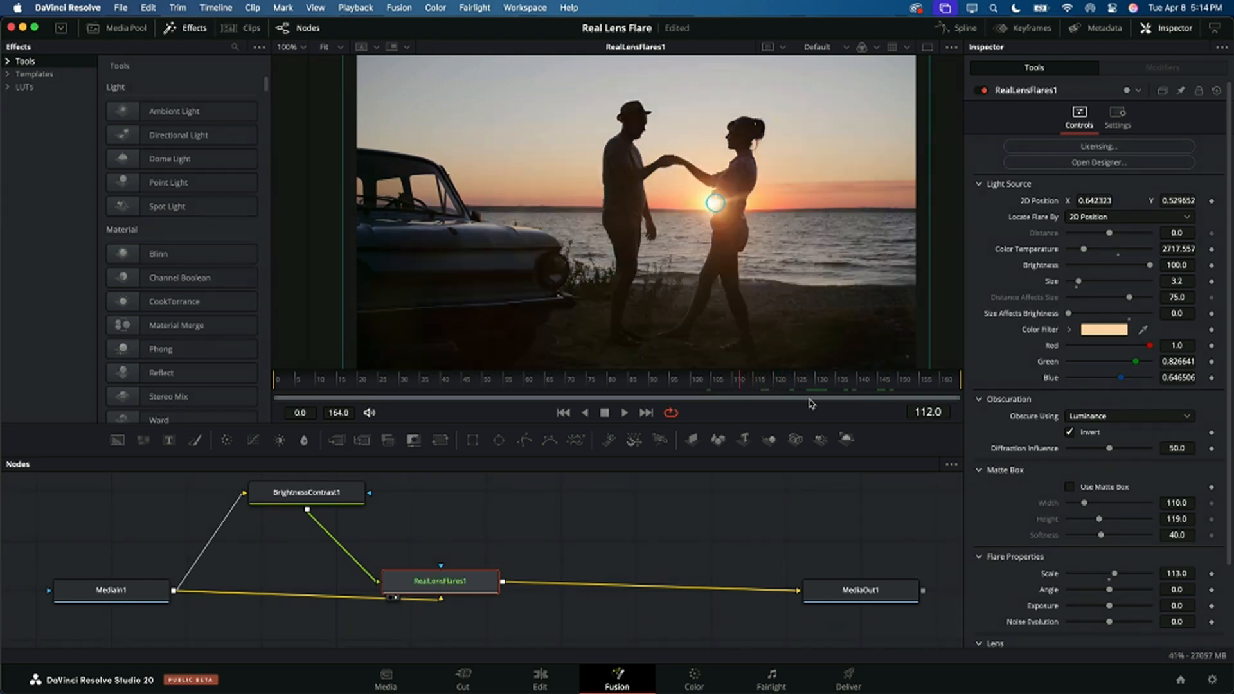
{"action": "key", "text": "Left"}
{"action": "key", "text": "Left"}
{"action": "key", "text": "Left"}
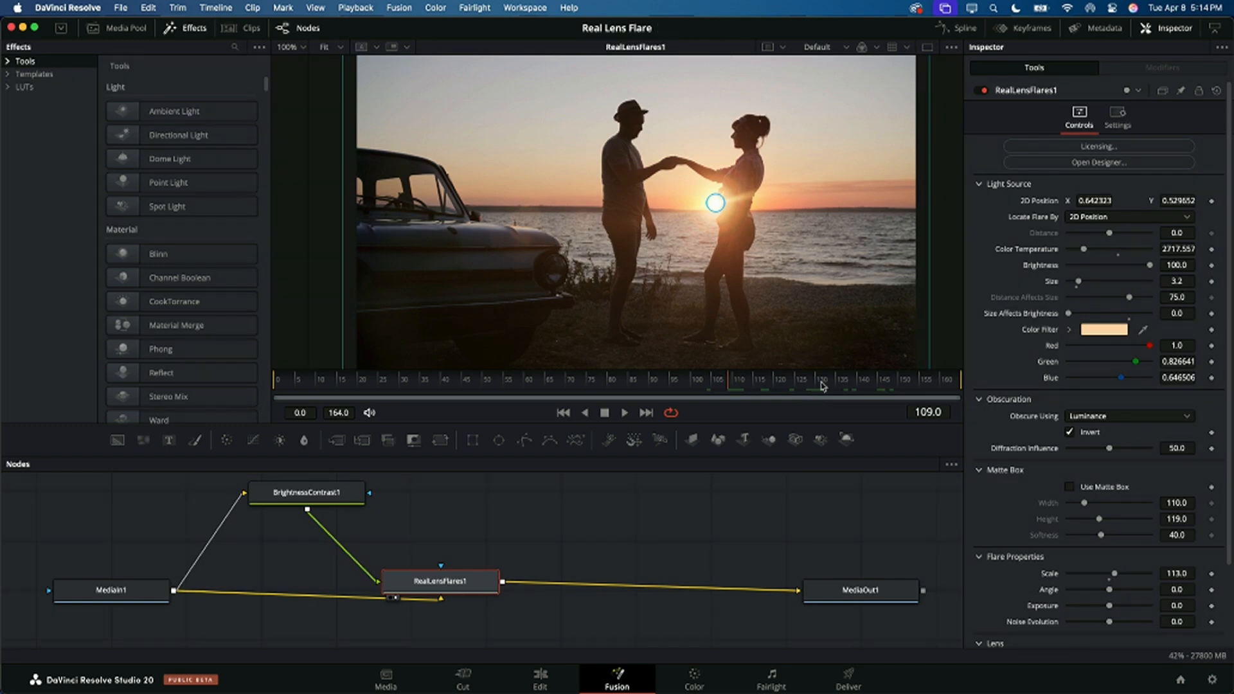
Step: Make room in the node graph by moving RealLensFlares1 towards MediaOut1, and add a Tracker node above it
{"action": "left_click_drag", "start_coordinate": [457, 573], "coordinate": [533, 573]}
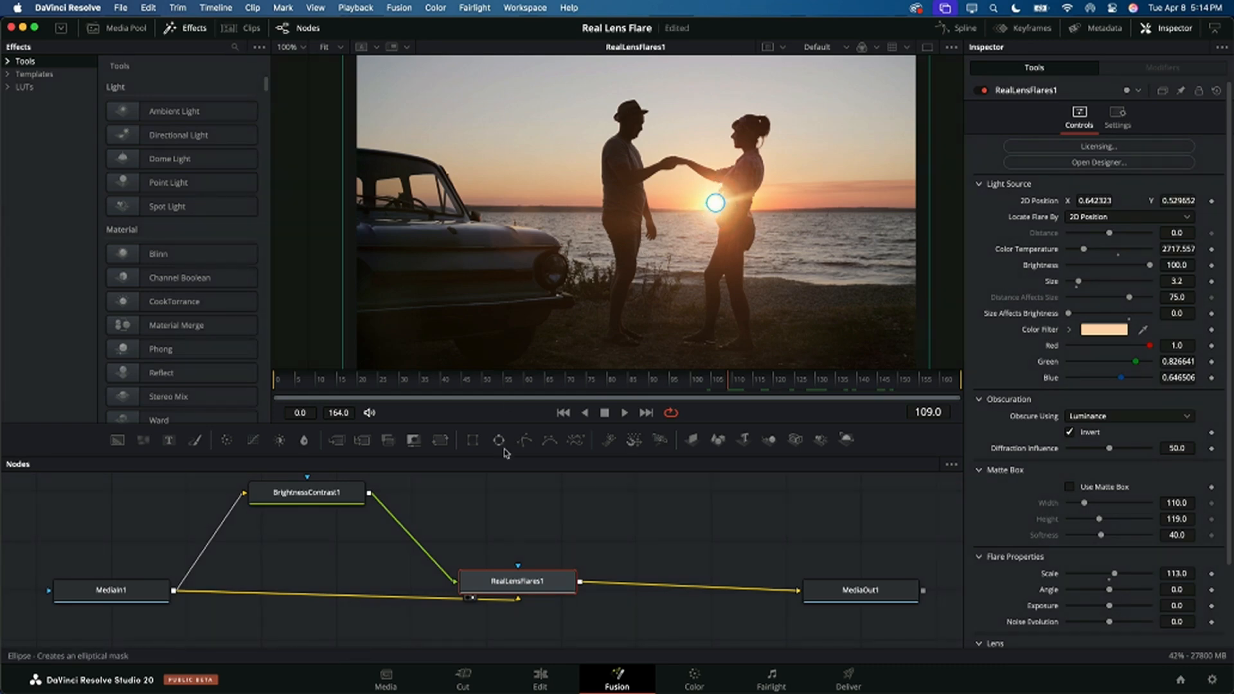
{"action": "left_click", "coordinate": [477, 513]}
{"action": "key", "text": "shift+space"}
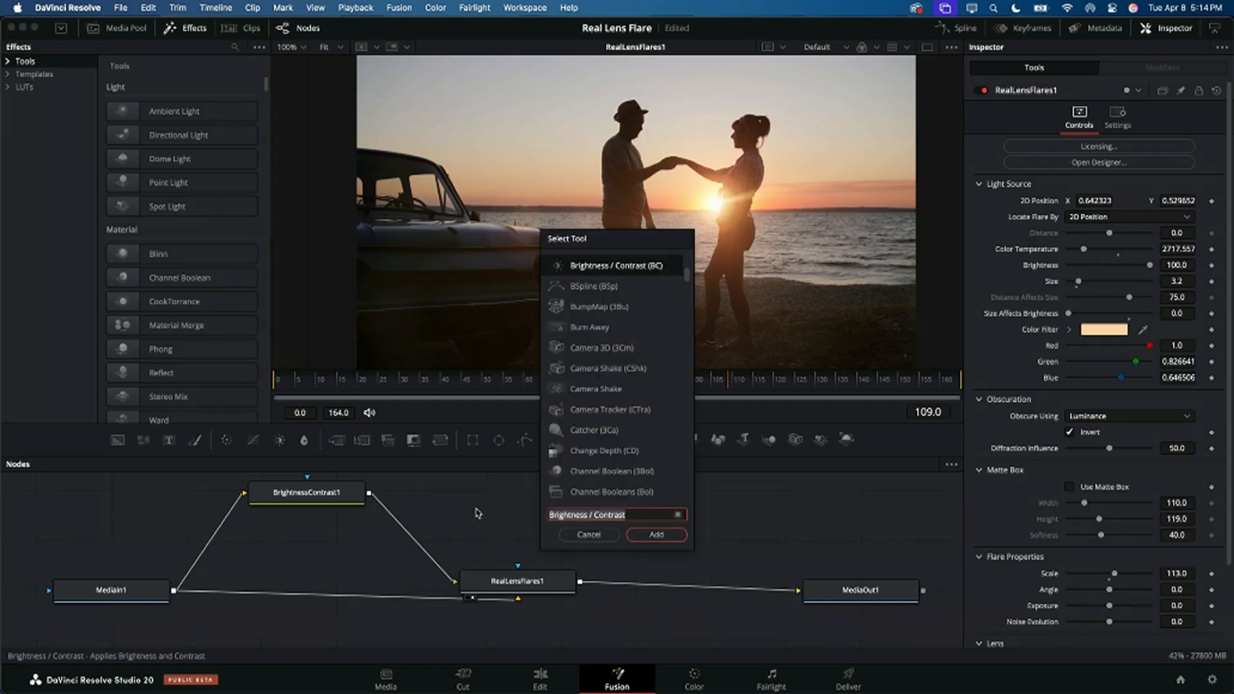
{"action": "type", "text": "track"}
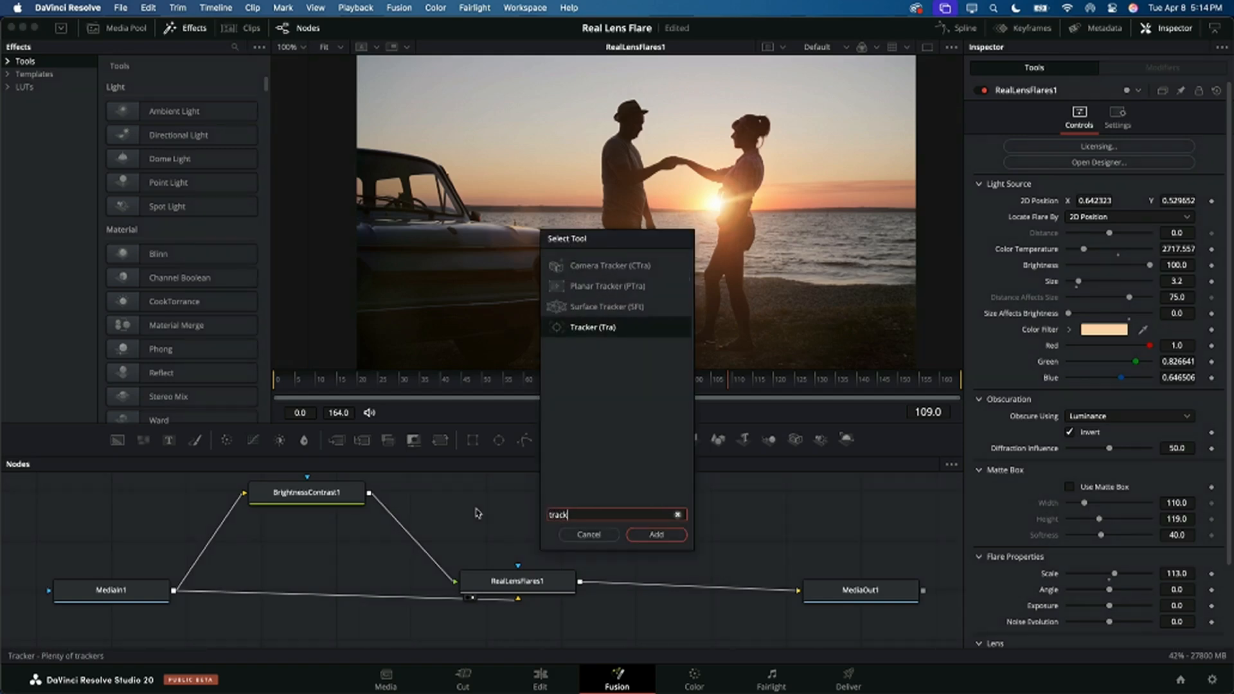
{"action": "left_click", "coordinate": [581, 332]}
{"action": "left_click", "coordinate": [656, 534]}
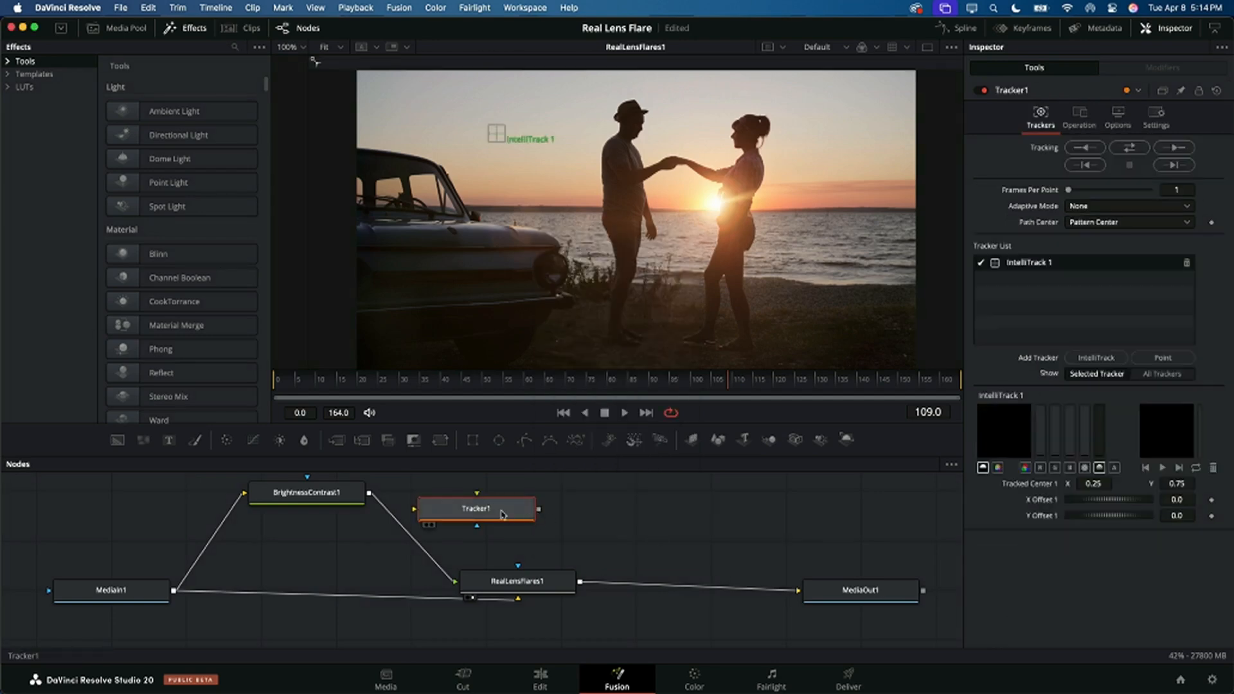
Step: Connect MediaIn1's output to the Tracker1 input and view Tracker1 in the viewer
{"action": "left_click_drag", "start_coordinate": [525, 509], "coordinate": [514, 513]}
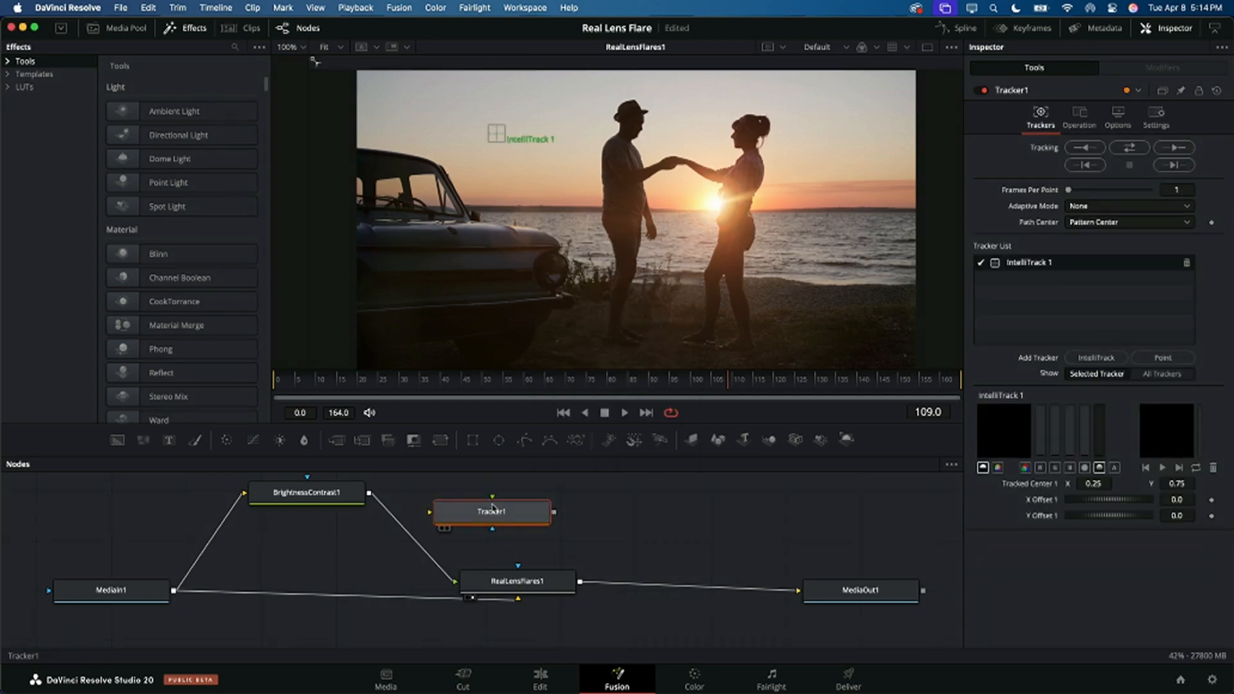
{"action": "left_click_drag", "start_coordinate": [174, 592], "coordinate": [429, 516]}
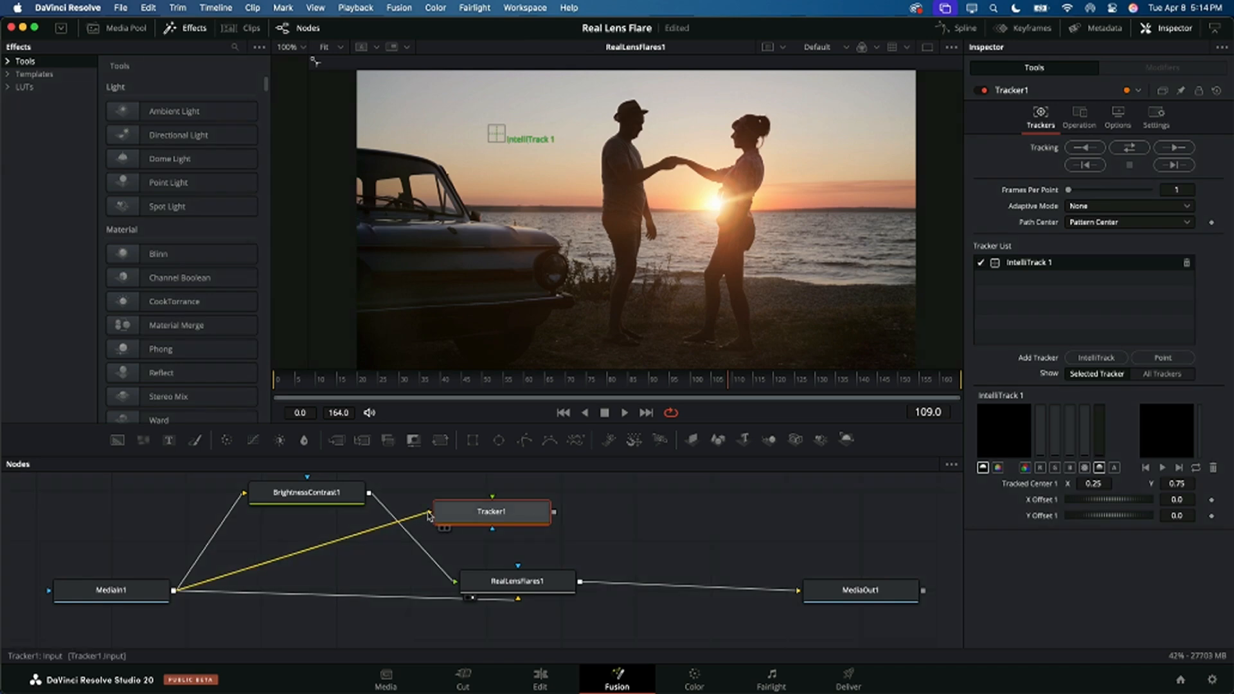
{"action": "key", "text": "1"}
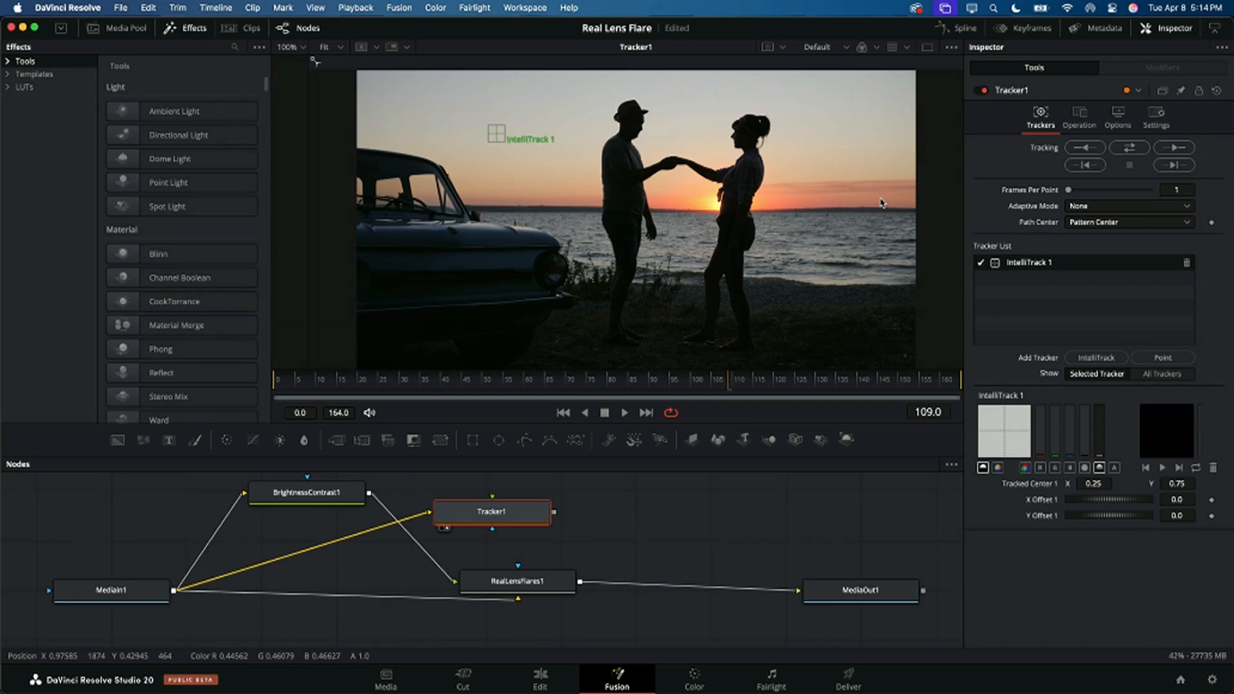
Step: Track a point on the horizon near the frame's right edge in both directions, and set X Offset 1 to -0.2826 to reach the sun
{"action": "mouse_move", "coordinate": [497, 137]}
{"action": "left_click_drag", "start_coordinate": [497, 137], "coordinate": [884, 208]}
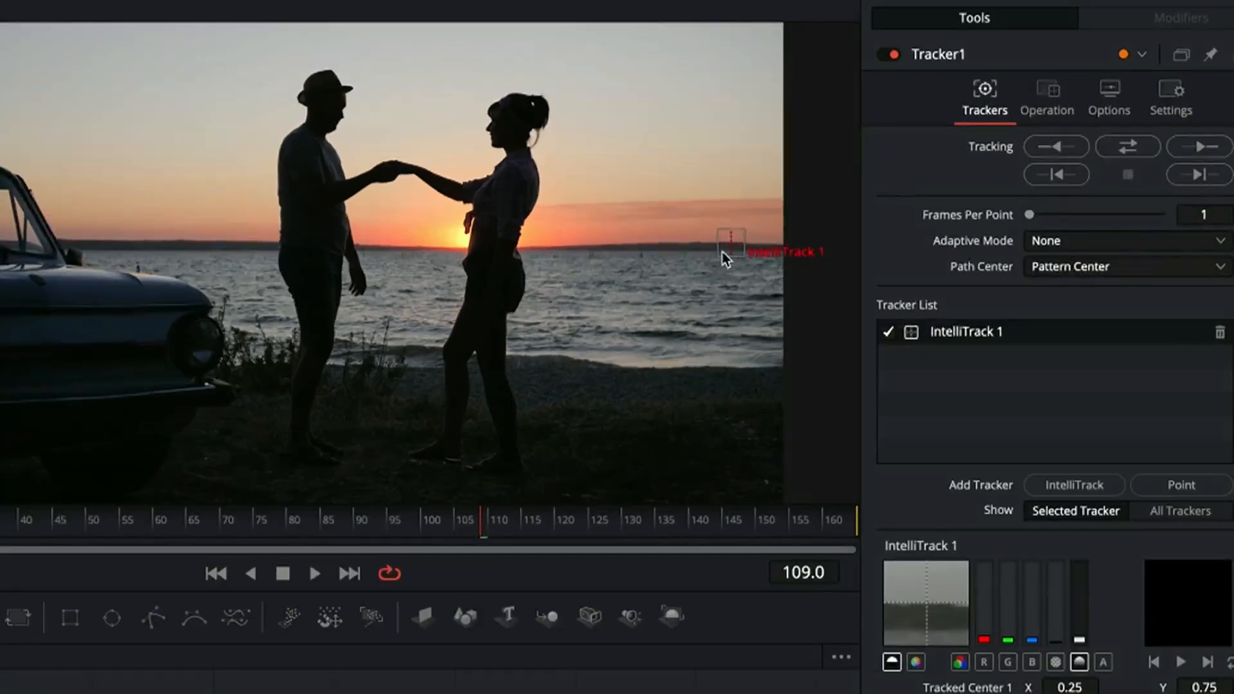
{"action": "left_click", "coordinate": [1108, 140]}
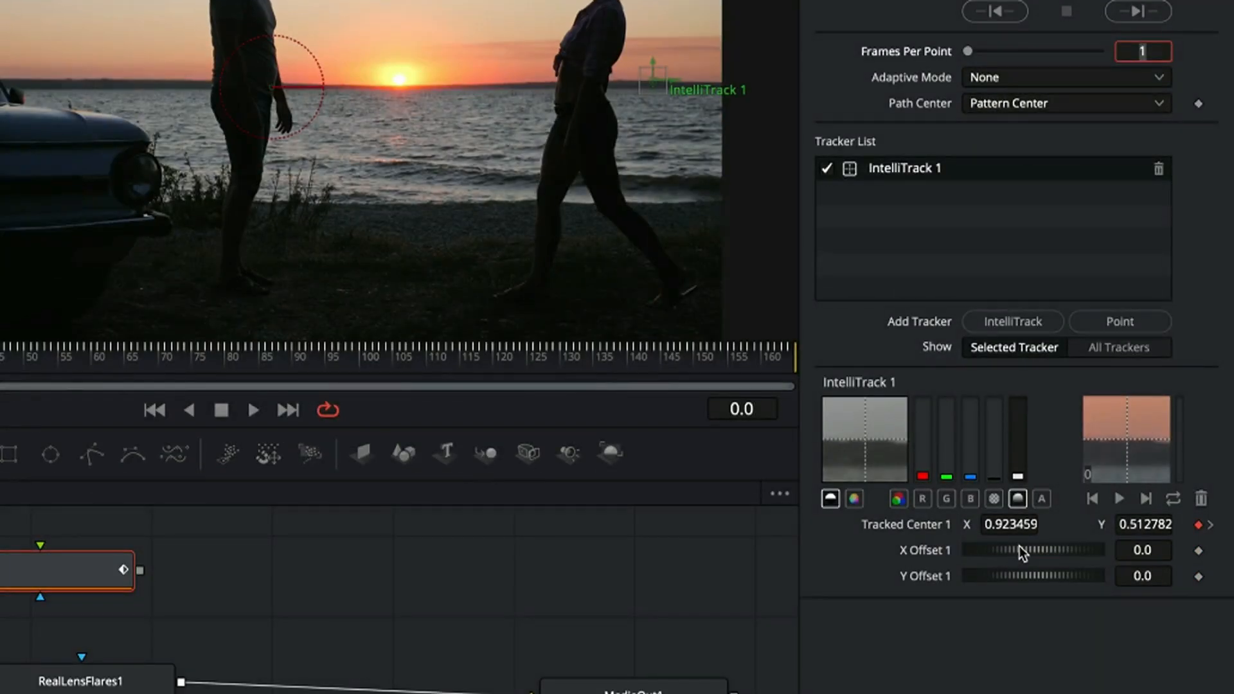
{"action": "left_click_drag", "start_coordinate": [1020, 547], "coordinate": [802, 523]}
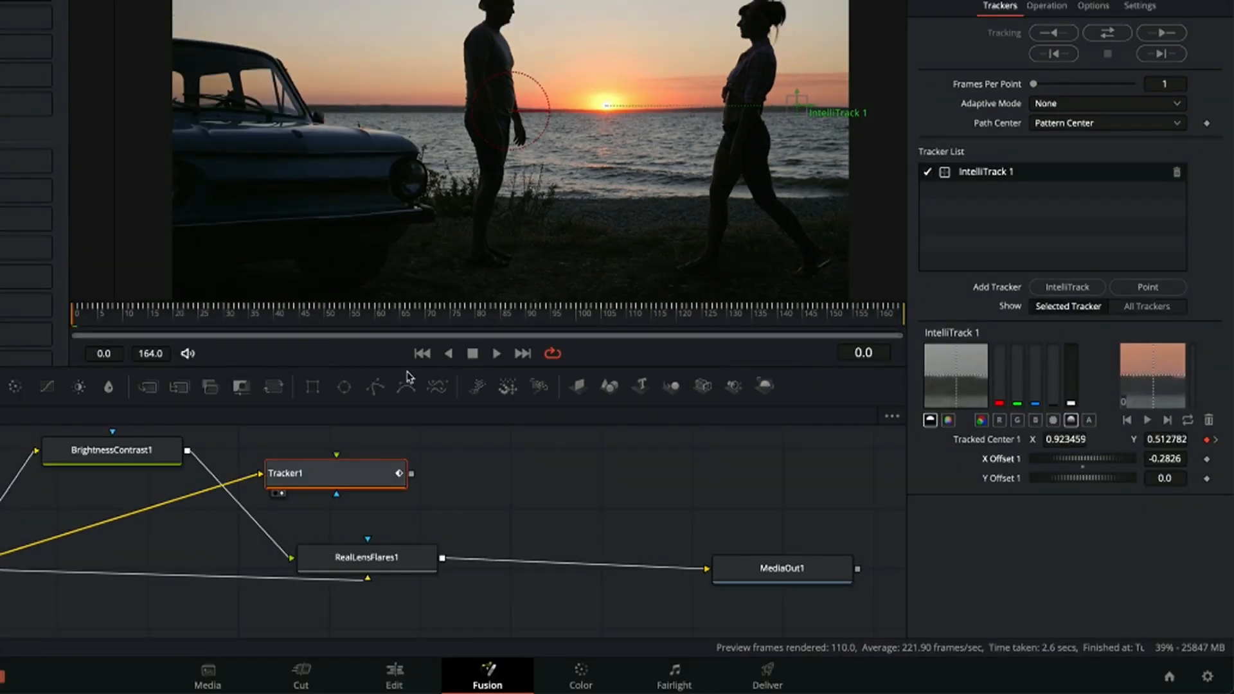
Step: Connect the 2D Position of RealLensFlares1 to Tracker1's IntelliTrack 1: Offset position
{"action": "left_click", "coordinate": [395, 559]}
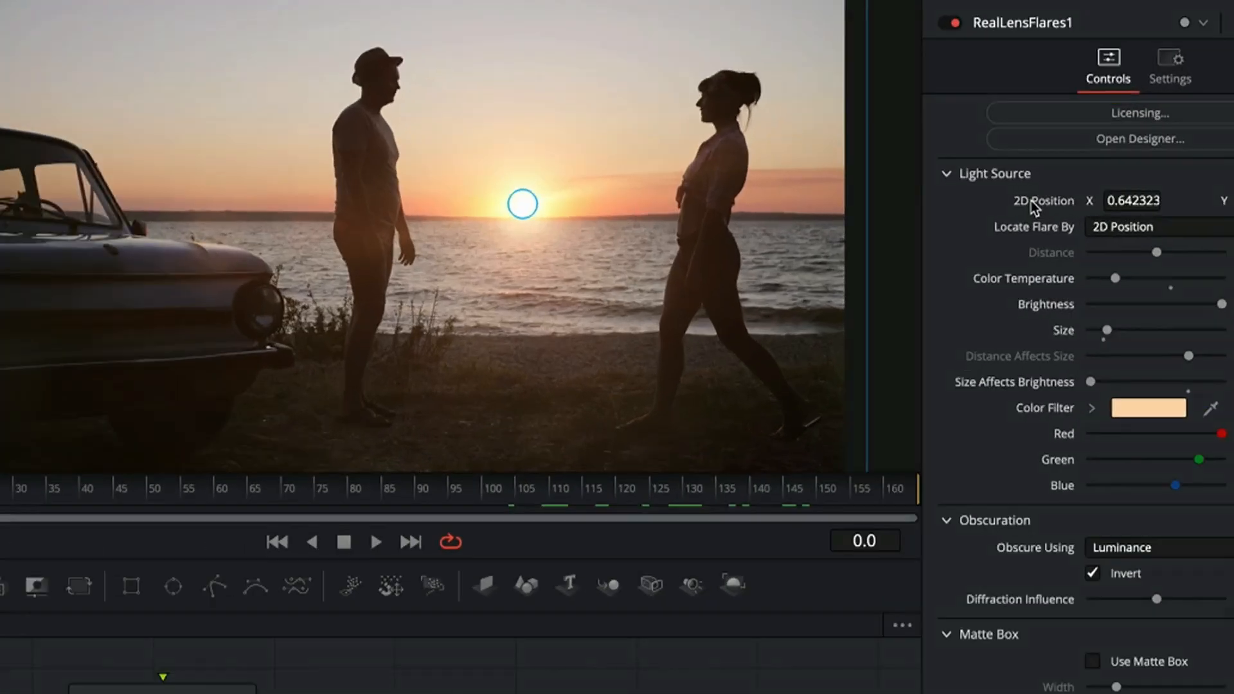
{"action": "right_click", "coordinate": [1033, 203]}
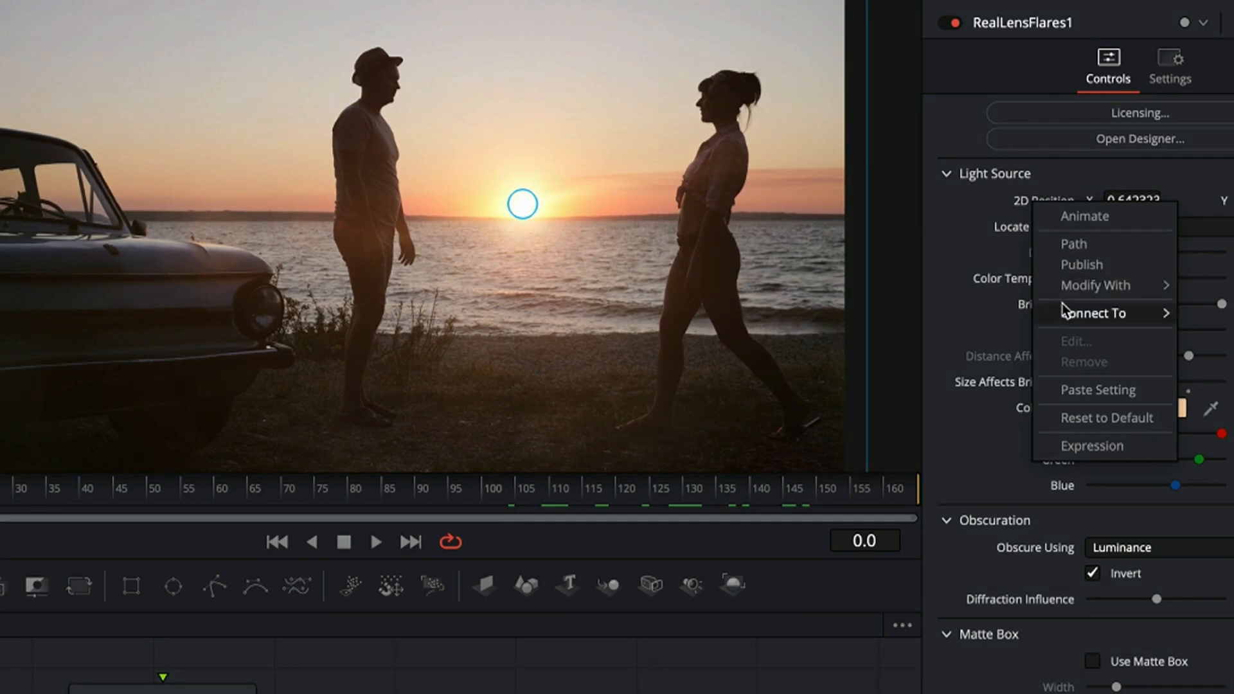
{"action": "mouse_move", "coordinate": [1063, 315]}
{"action": "mouse_move", "coordinate": [998, 315]}
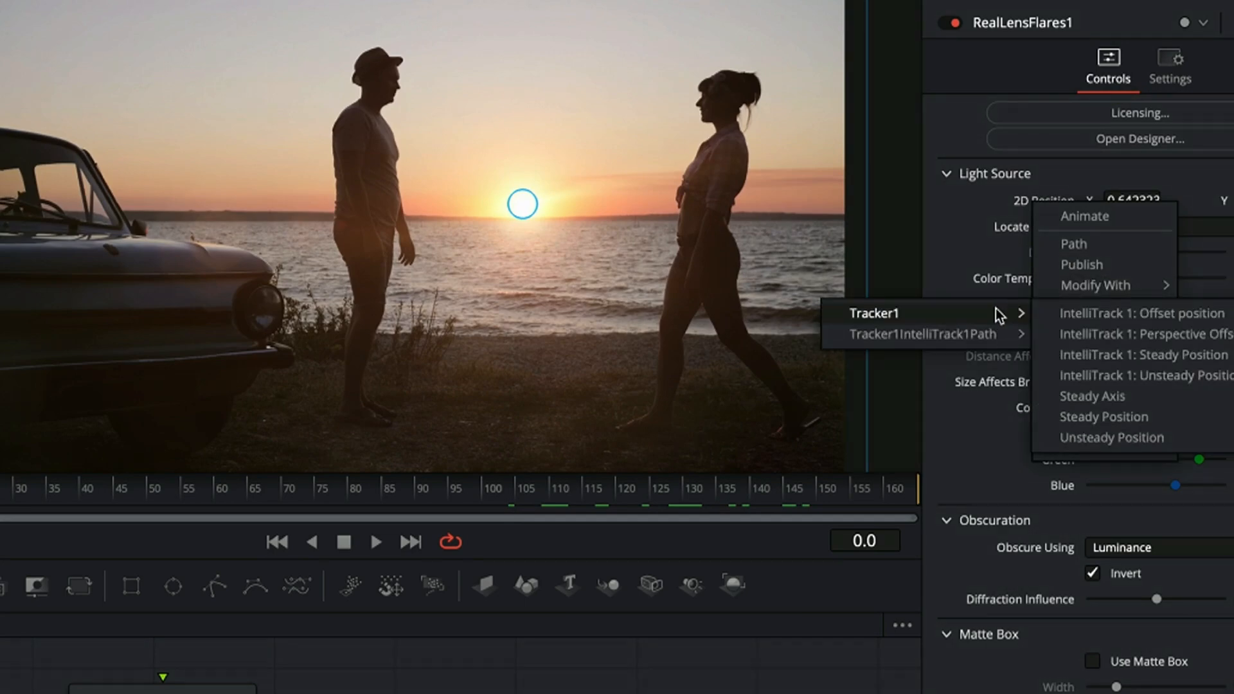
{"action": "left_click", "coordinate": [1089, 315]}
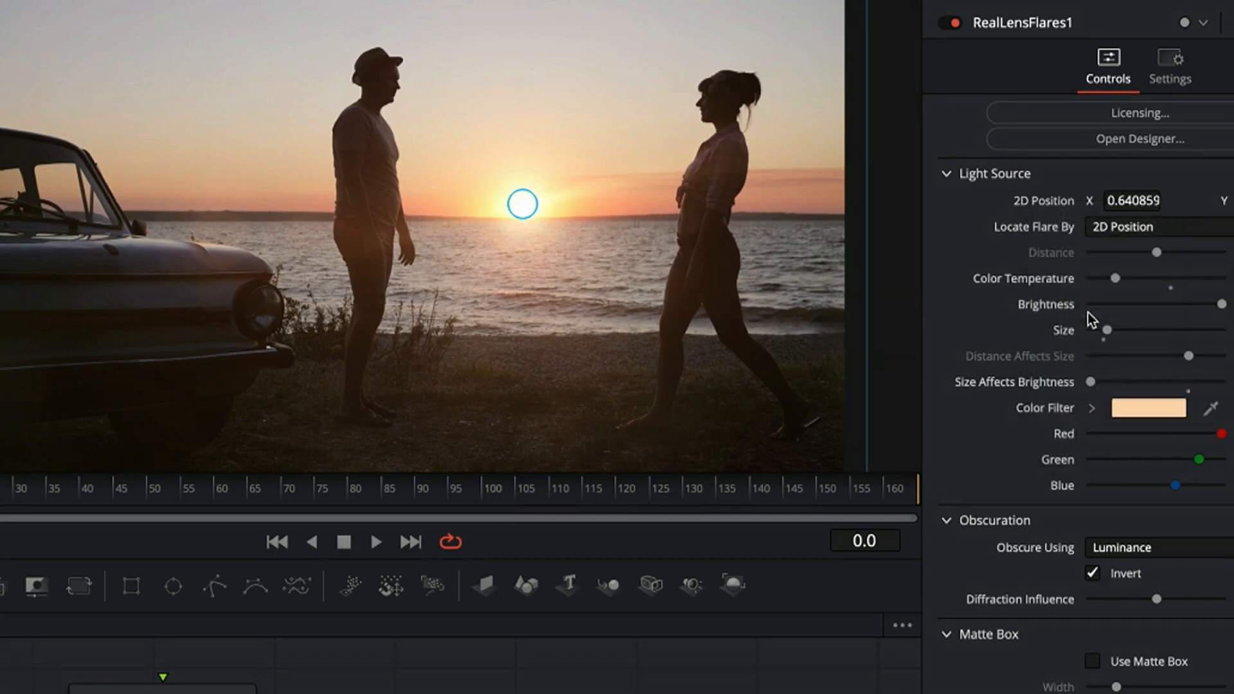
Step: Review the tracked flare by playing the clip and scrubbing to frame 147, and save the project
{"action": "left_click", "coordinate": [379, 543]}
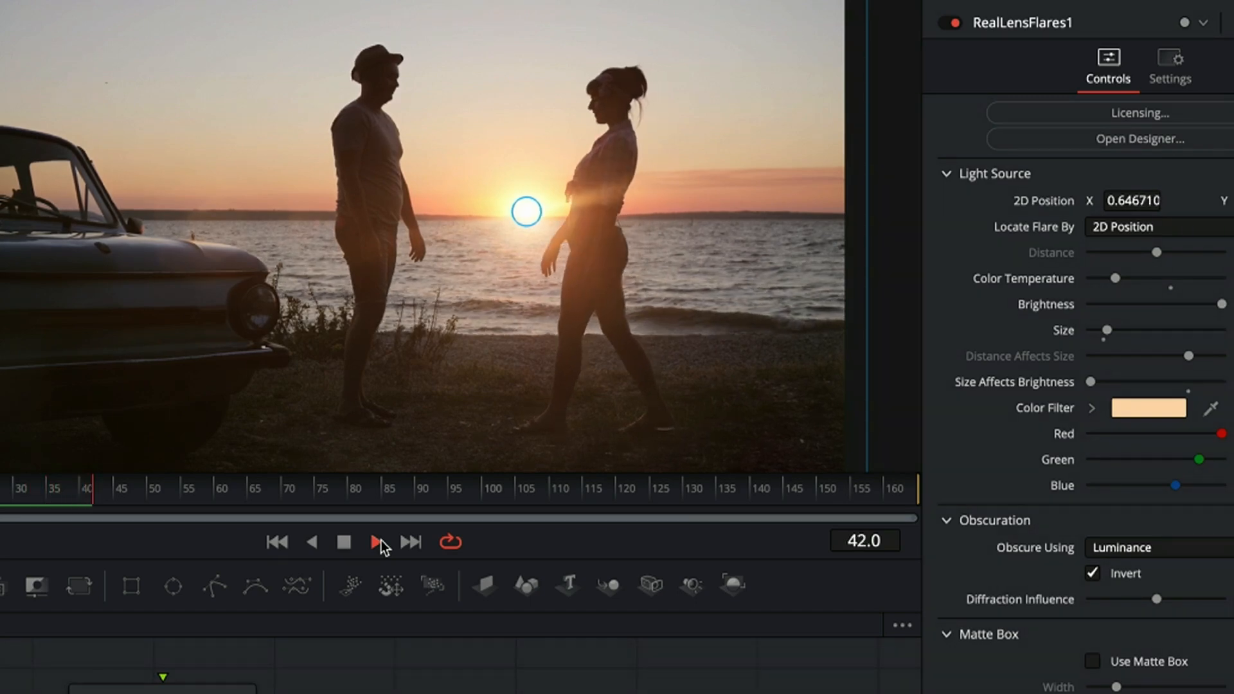
{"action": "left_click", "coordinate": [344, 540]}
{"action": "left_click_drag", "start_coordinate": [295, 491], "coordinate": [797, 508]}
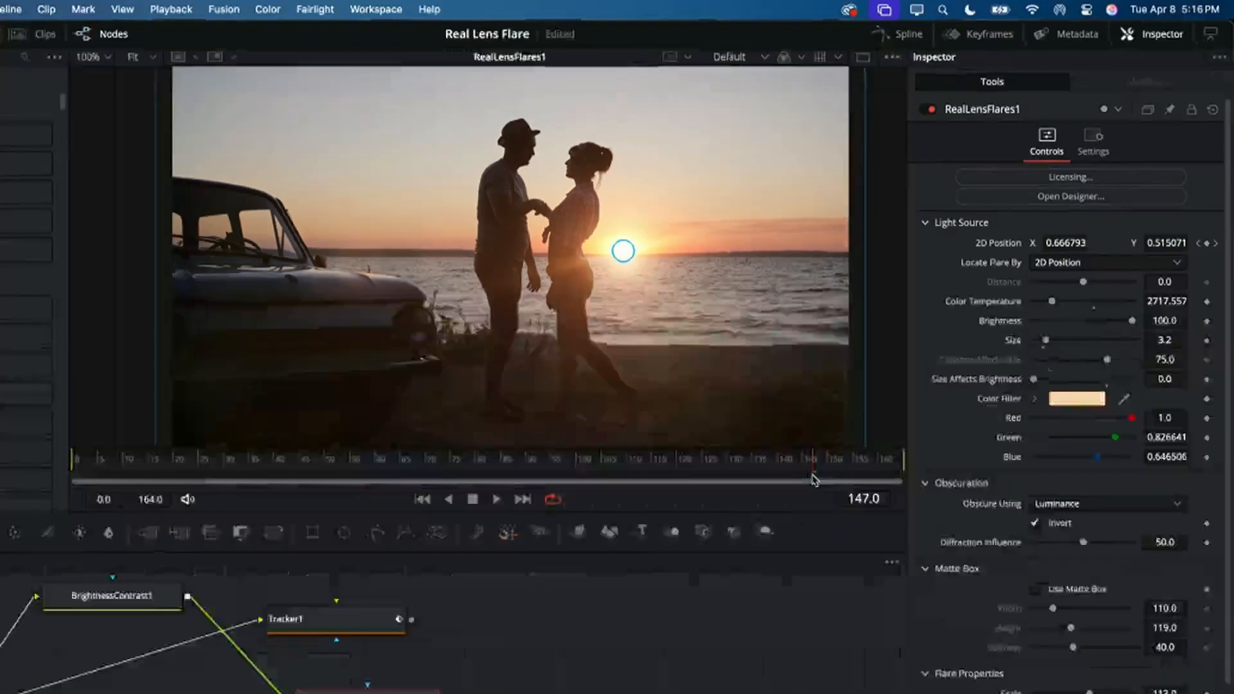
{"action": "key", "text": "super+s"}
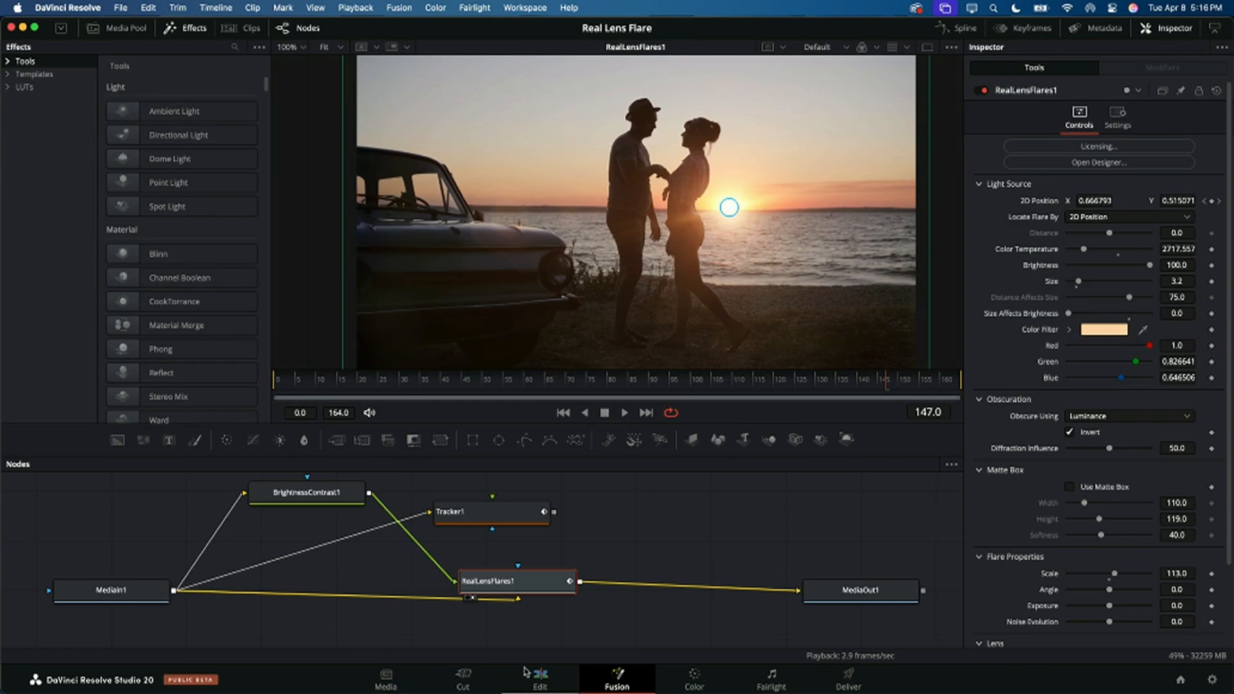
Step: Switch to the Edit page and open the Schmutz Begin timeline from the media pool
{"action": "left_click", "coordinate": [526, 673]}
{"action": "scroll", "coordinate": [329, 273], "scroll_direction": "down", "scroll_amount": 3}
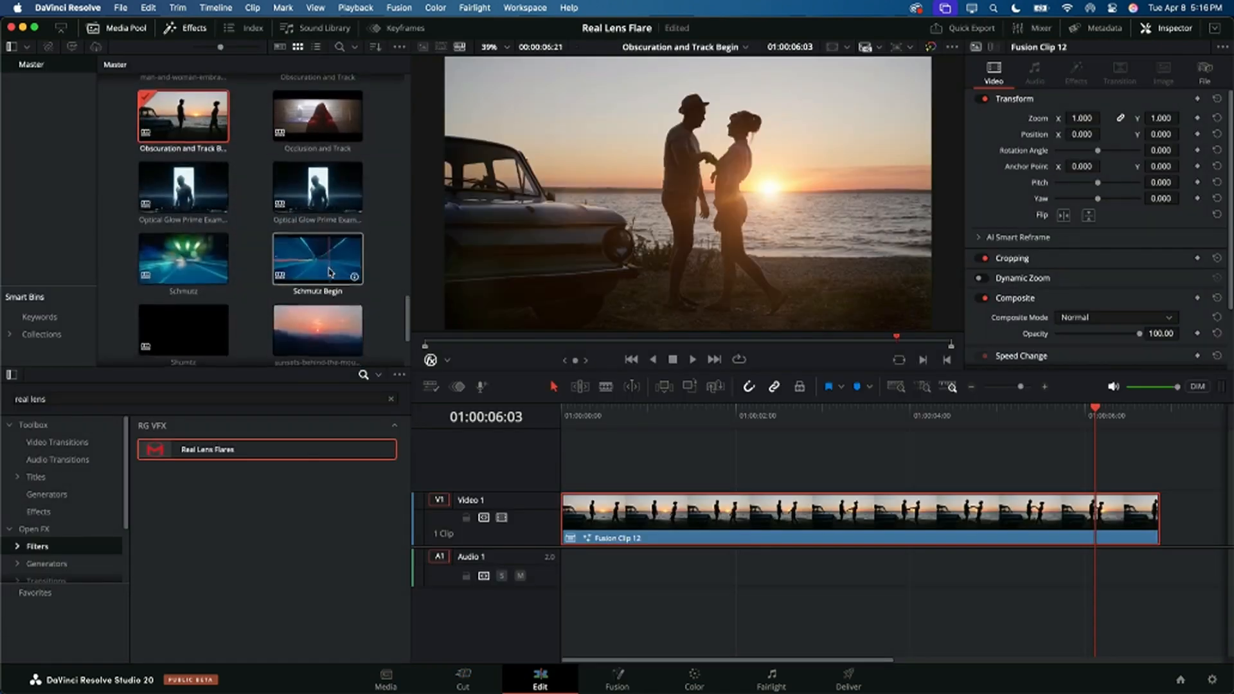
{"action": "scroll", "coordinate": [330, 273], "scroll_direction": "down", "scroll_amount": 2}
{"action": "double_click", "coordinate": [321, 189]}
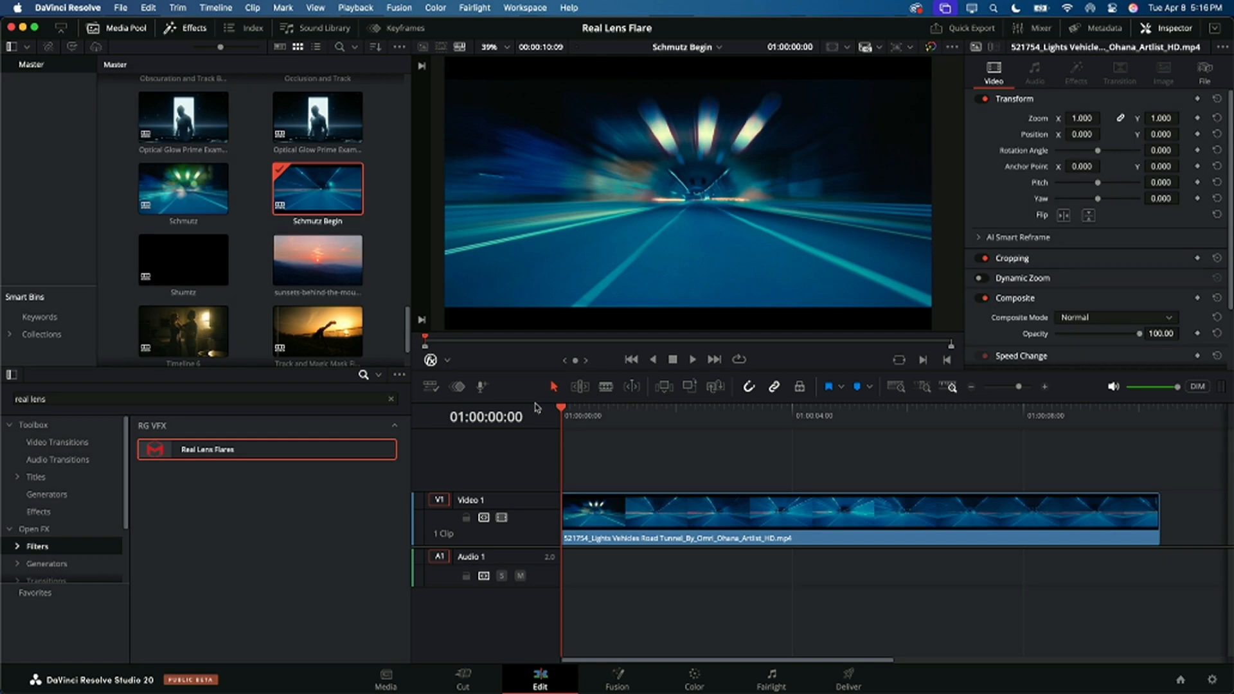
Step: Play the tunnel clip to 01:00:00:17, apply Real Lens Flares to it and open the flare Designer
{"action": "key", "text": "space"}
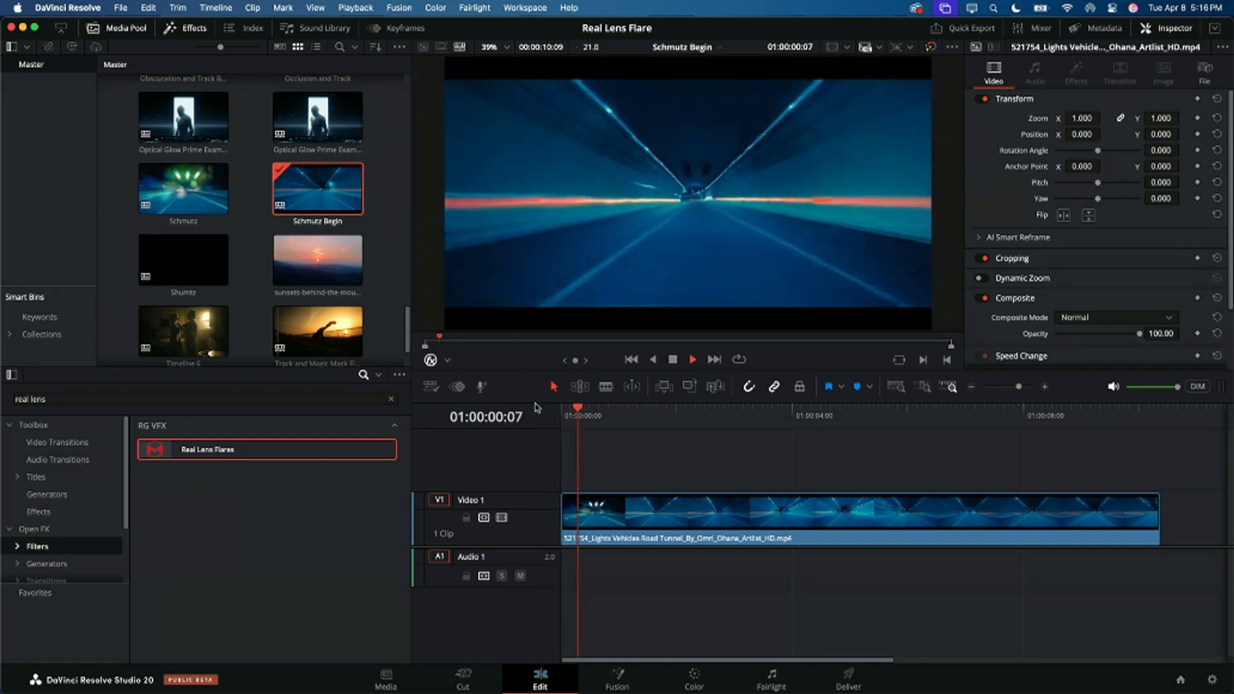
{"action": "key", "text": "space"}
{"action": "left_click_drag", "start_coordinate": [183, 453], "coordinate": [702, 531]}
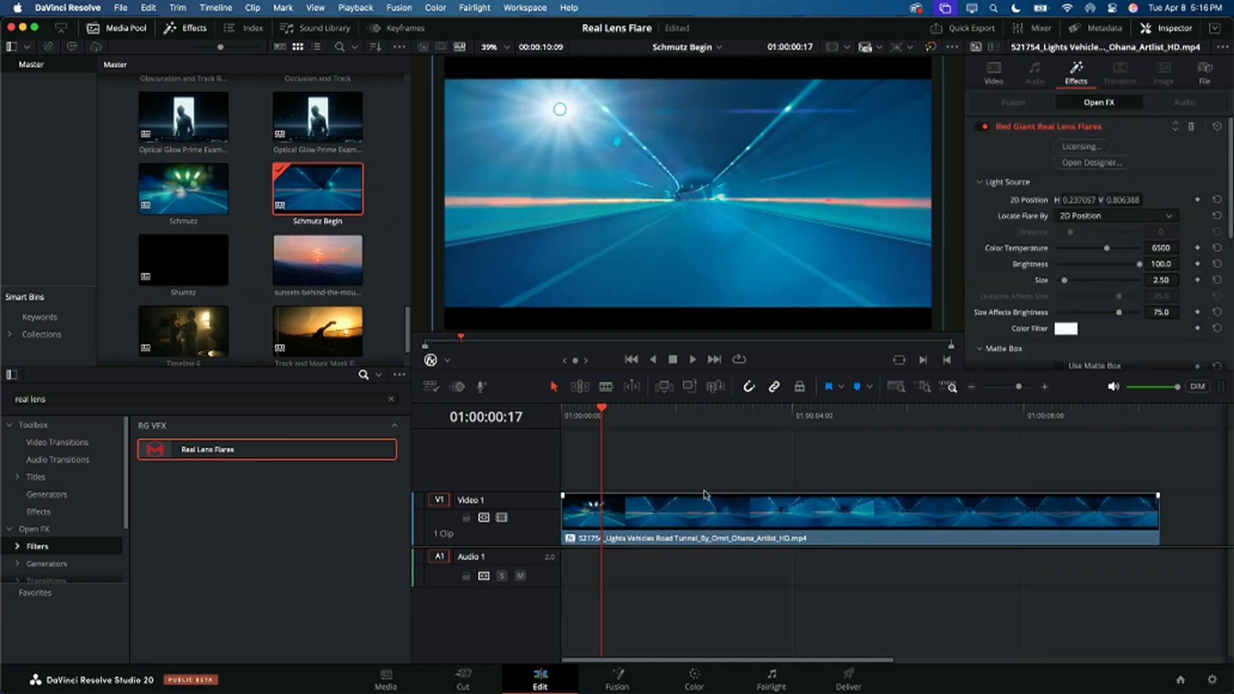
{"action": "left_click", "coordinate": [1083, 163]}
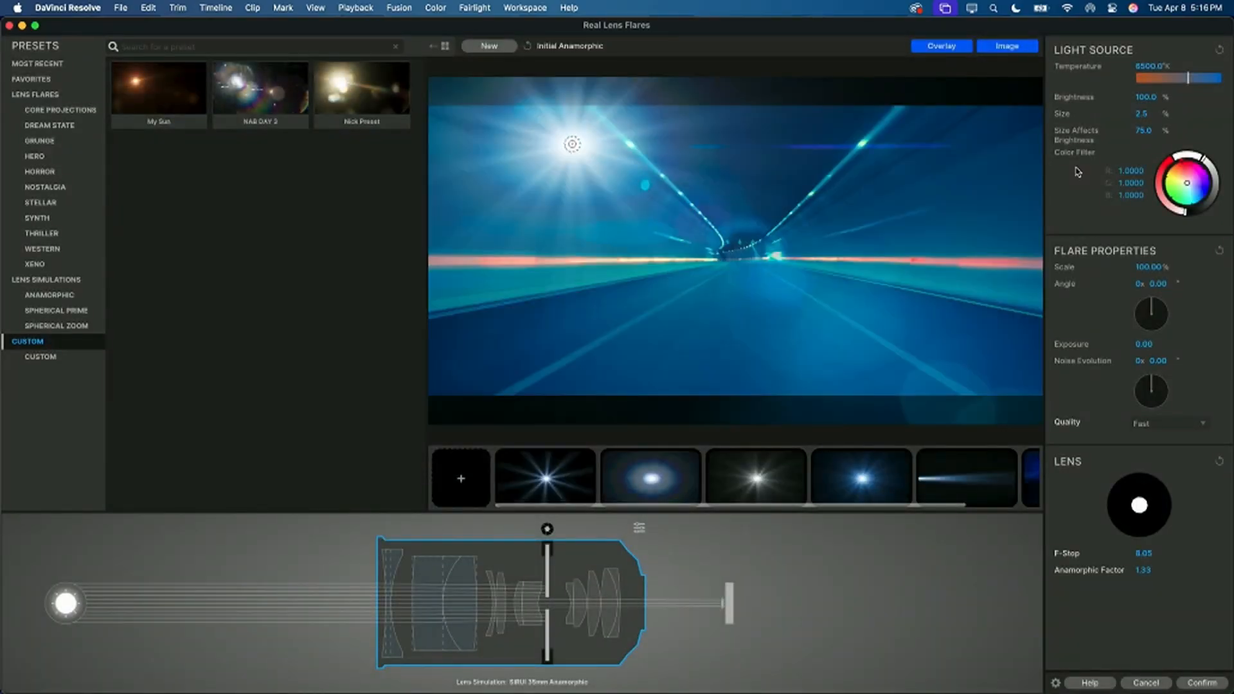
Step: Load the Schmutz - Basic preset from Core Projections and place its light source just left of the tunnel's vanishing point
{"action": "left_click", "coordinate": [78, 112]}
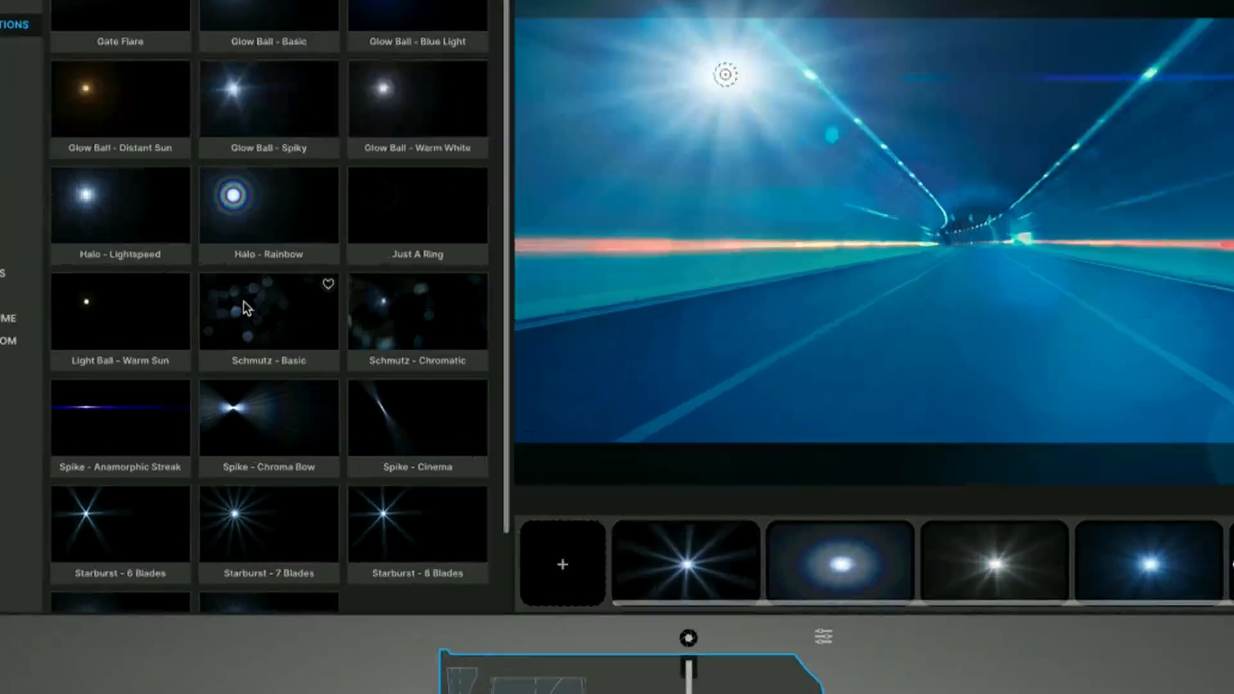
{"action": "left_click", "coordinate": [244, 302]}
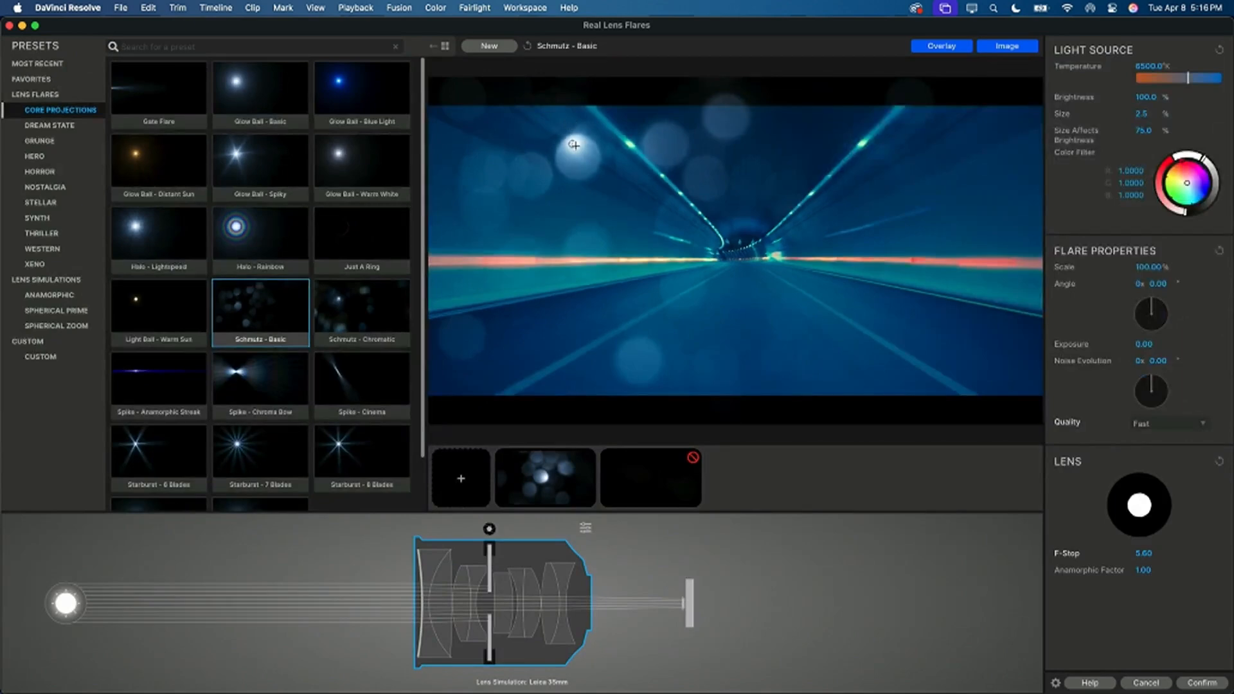
{"action": "mouse_move", "coordinate": [573, 145]}
{"action": "left_mouse_down"}
{"action": "mouse_move", "coordinate": [772, 229]}
{"action": "mouse_move", "coordinate": [552, 250]}
{"action": "mouse_move", "coordinate": [542, 299]}
{"action": "mouse_move", "coordinate": [530, 193]}
{"action": "mouse_move", "coordinate": [554, 208]}
{"action": "mouse_move", "coordinate": [765, 193]}
{"action": "mouse_move", "coordinate": [550, 254]}
{"action": "mouse_move", "coordinate": [826, 202]}
{"action": "mouse_move", "coordinate": [608, 320]}
{"action": "mouse_move", "coordinate": [681, 334]}
{"action": "mouse_move", "coordinate": [585, 257]}
{"action": "mouse_move", "coordinate": [758, 187]}
{"action": "mouse_move", "coordinate": [664, 227]}
{"action": "left_mouse_up"}
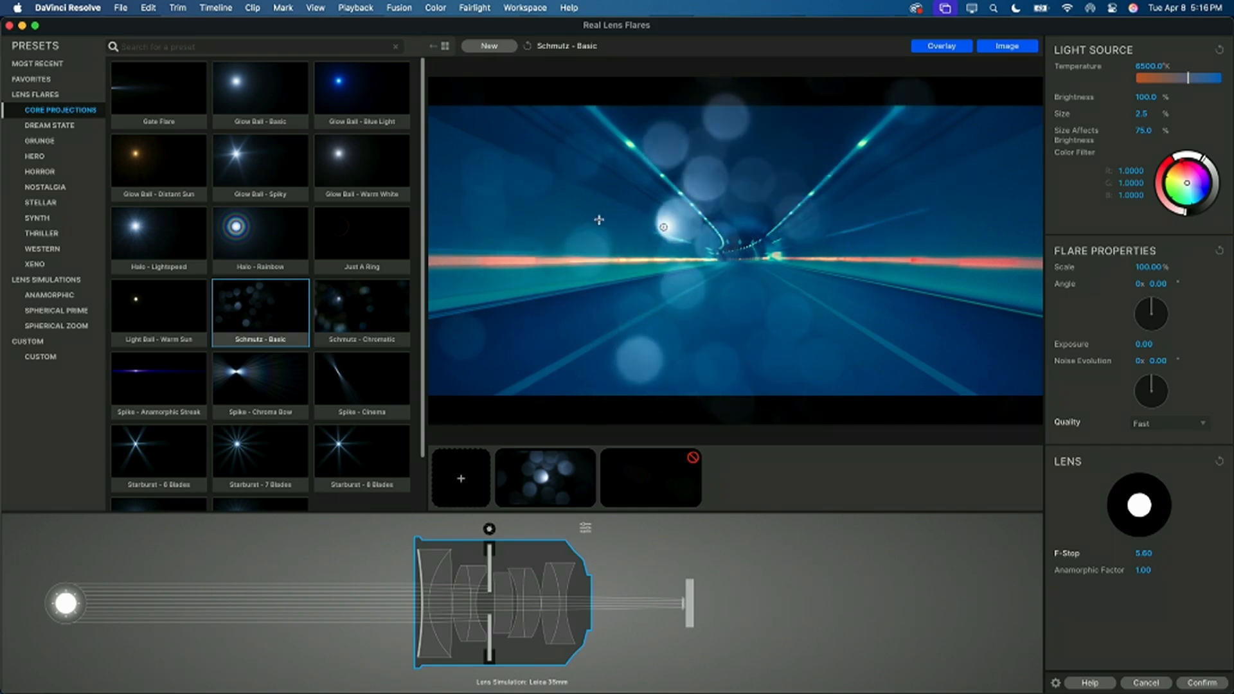
Step: Select the Schmutz element, compare textures such as Dirty Water, Dried Rain, Dirt and Splatter, and choose Splotches
{"action": "left_click", "coordinate": [554, 485]}
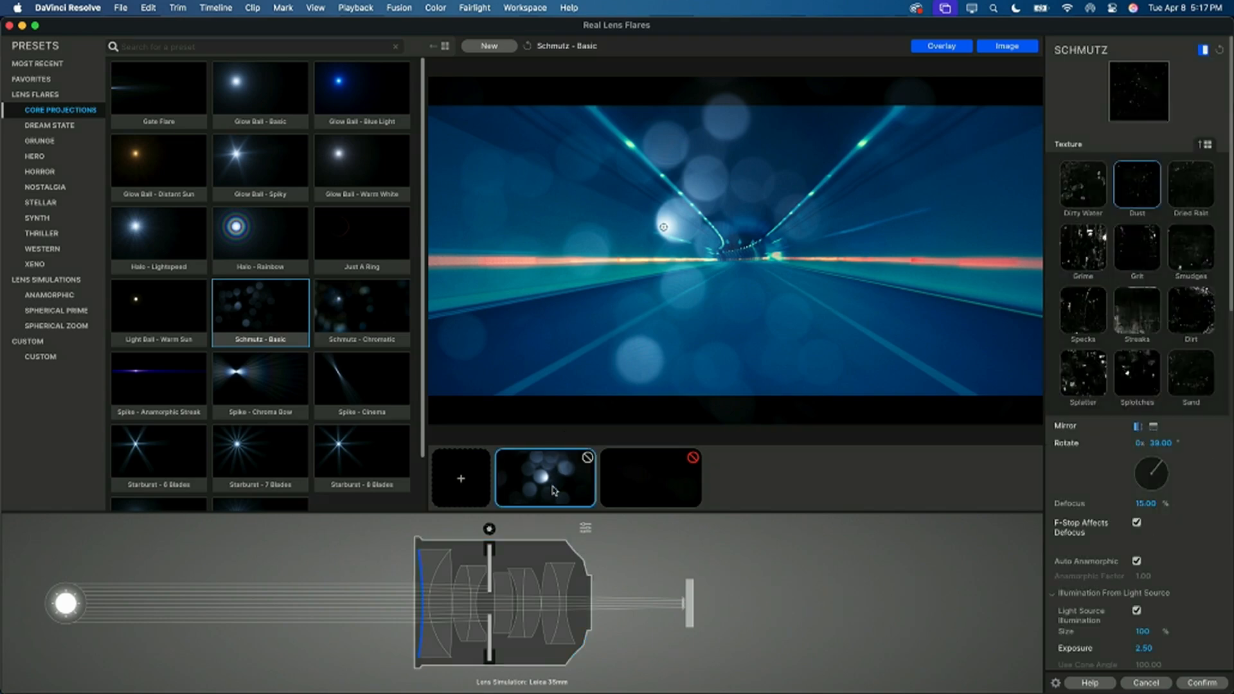
{"action": "left_click", "coordinate": [1082, 191]}
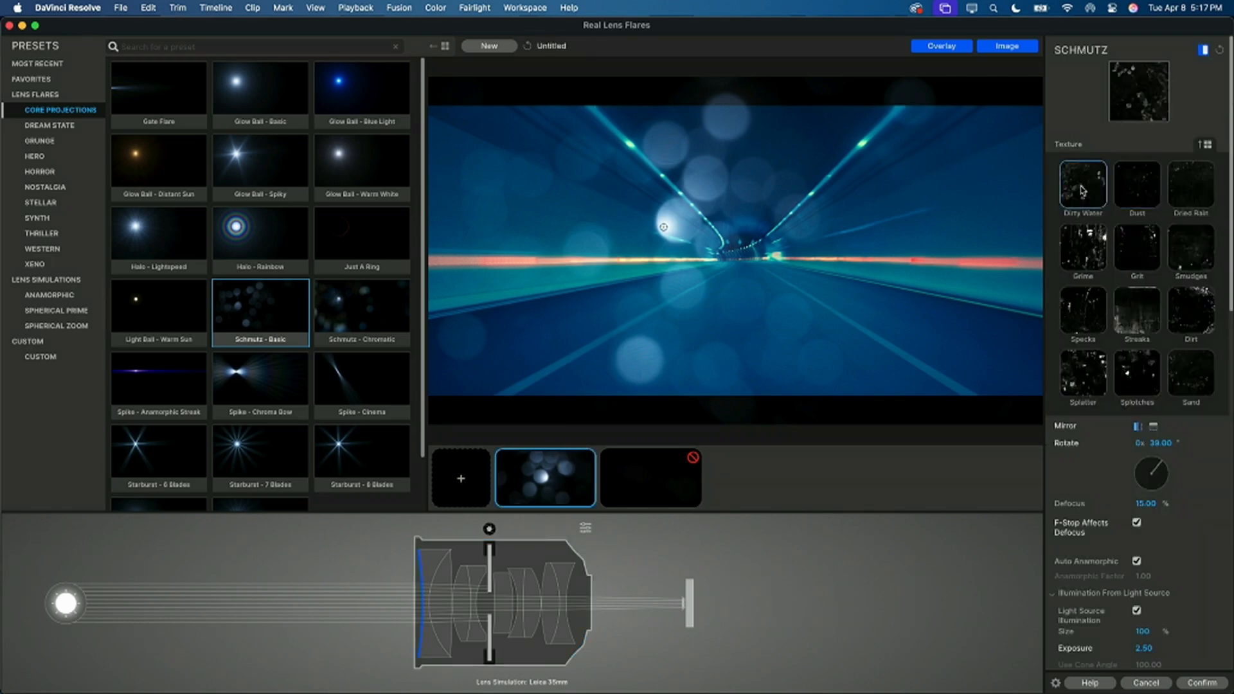
{"action": "key", "text": "Right"}
{"action": "key", "text": "Right"}
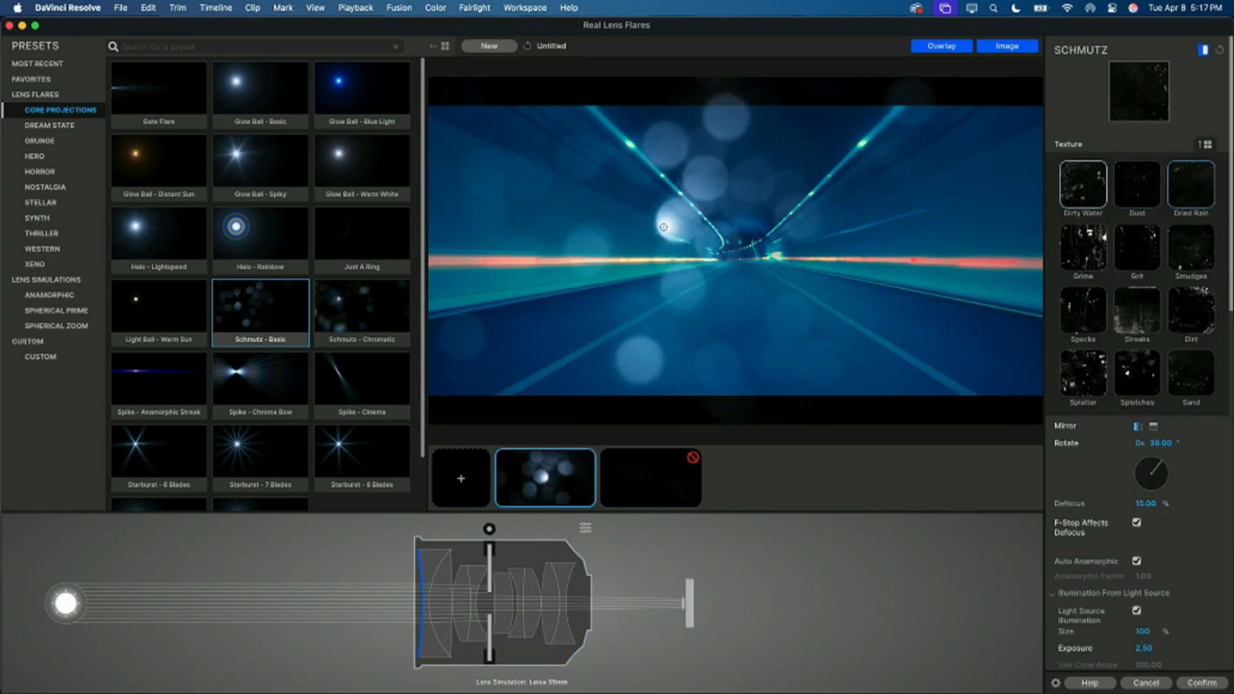
{"action": "key", "text": "Down"}
{"action": "key", "text": "Down"}
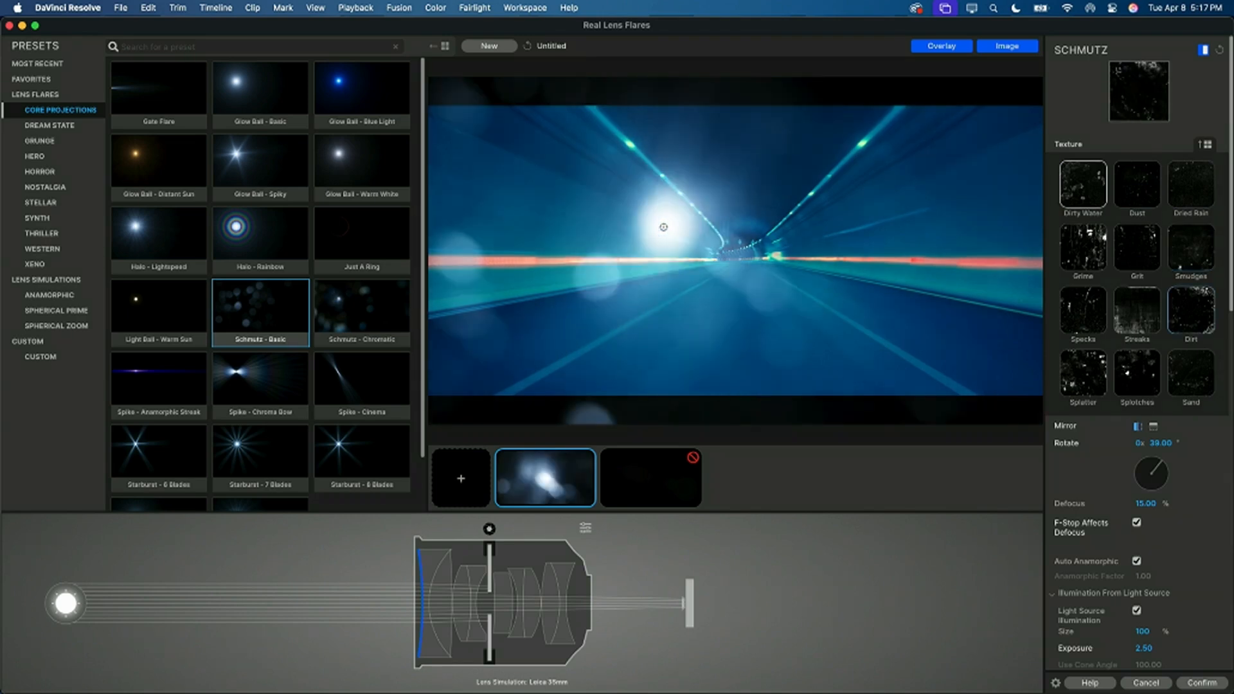
{"action": "key", "text": "Left"}
{"action": "key", "text": "Down"}
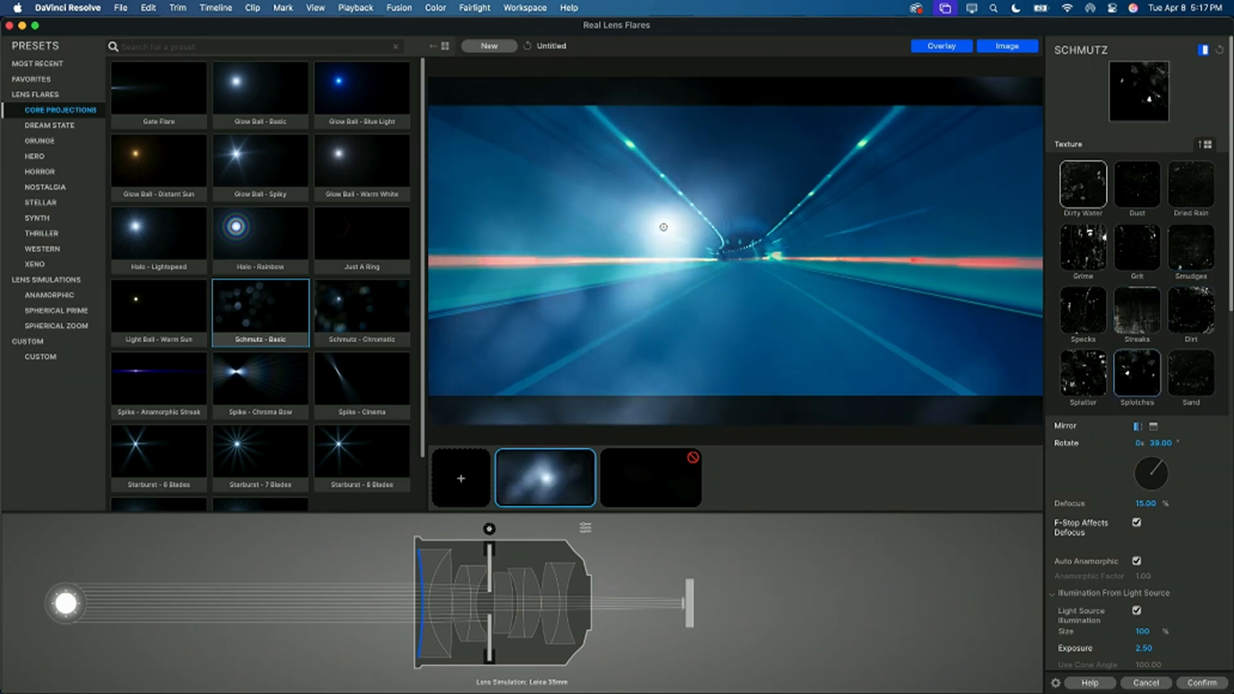
{"action": "key", "text": "Left"}
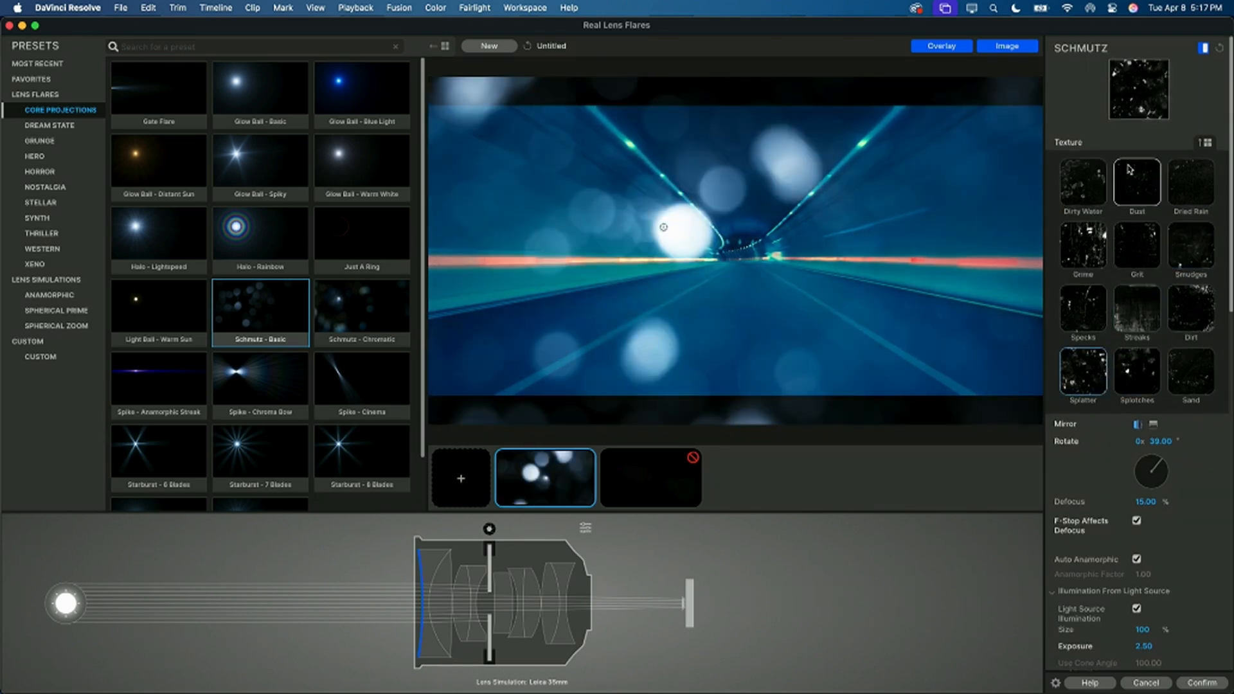
{"action": "scroll", "coordinate": [1130, 169], "scroll_direction": "down", "scroll_amount": 3}
{"action": "key", "text": "Up"}
{"action": "left_click", "coordinate": [1135, 275]}
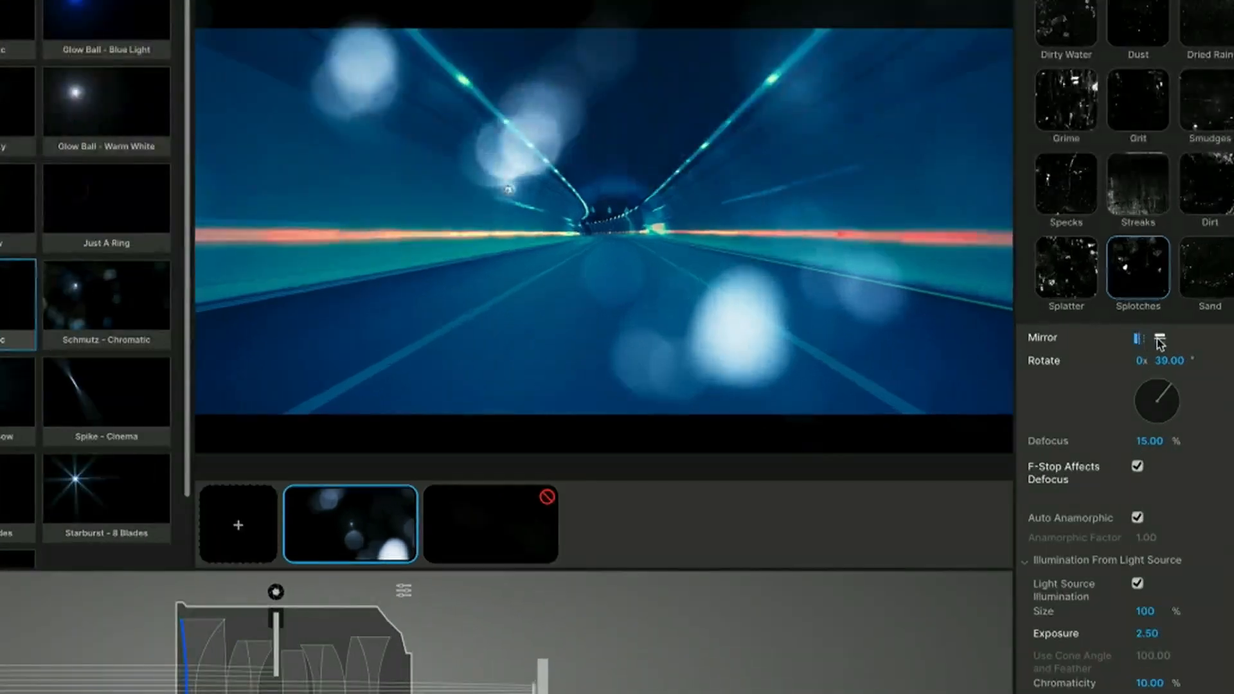
Step: Mirror the Splotches texture vertically instead of horizontally, and turn off Light Source Illumination
{"action": "left_click", "coordinate": [1160, 341]}
{"action": "left_click", "coordinate": [1138, 339]}
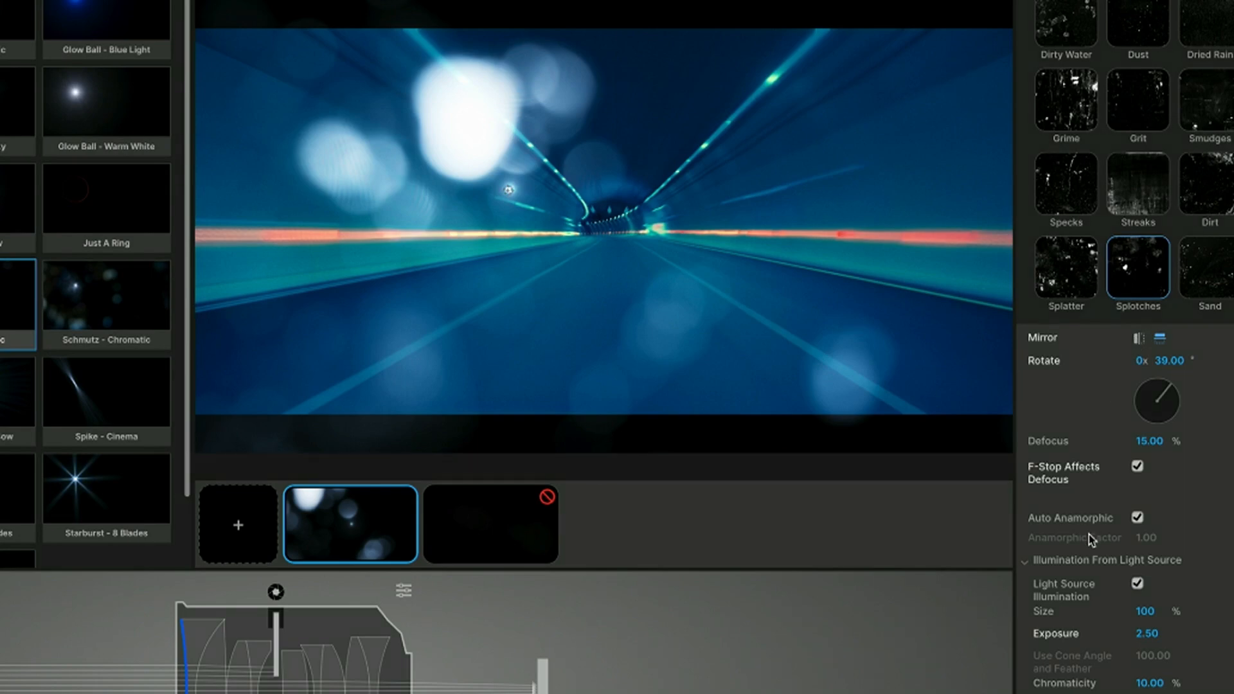
{"action": "scroll", "coordinate": [1088, 538], "scroll_direction": "down", "scroll_amount": 4}
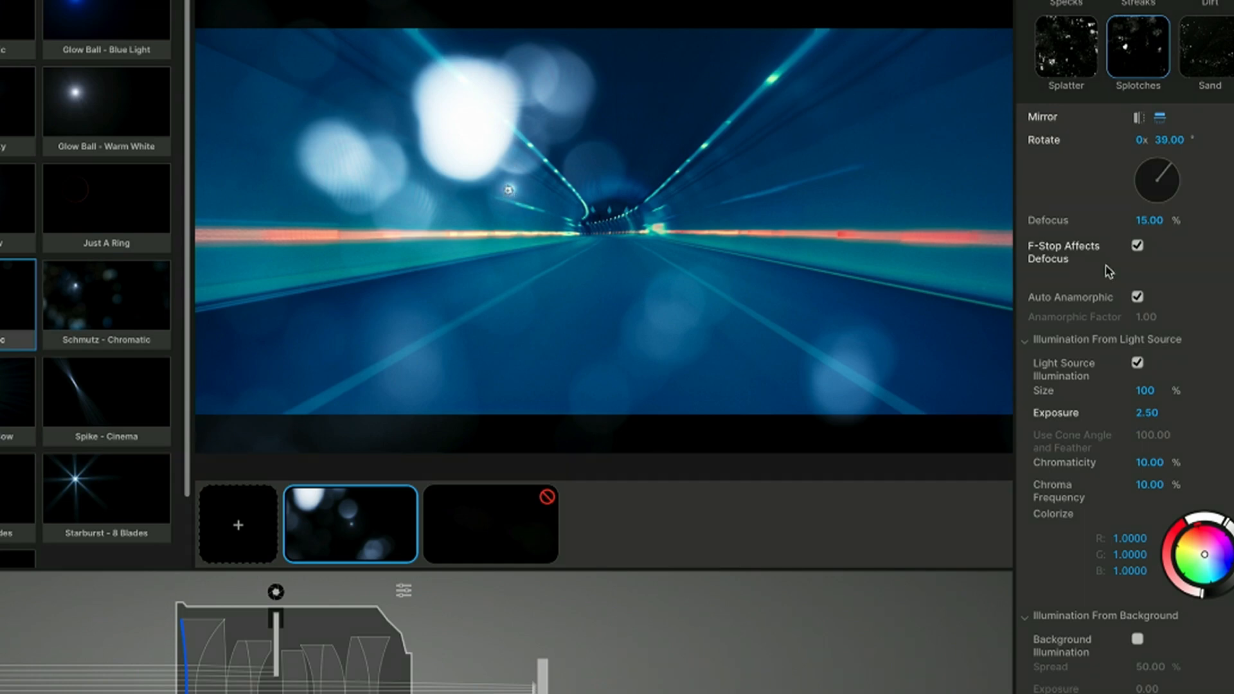
{"action": "left_click", "coordinate": [1137, 363]}
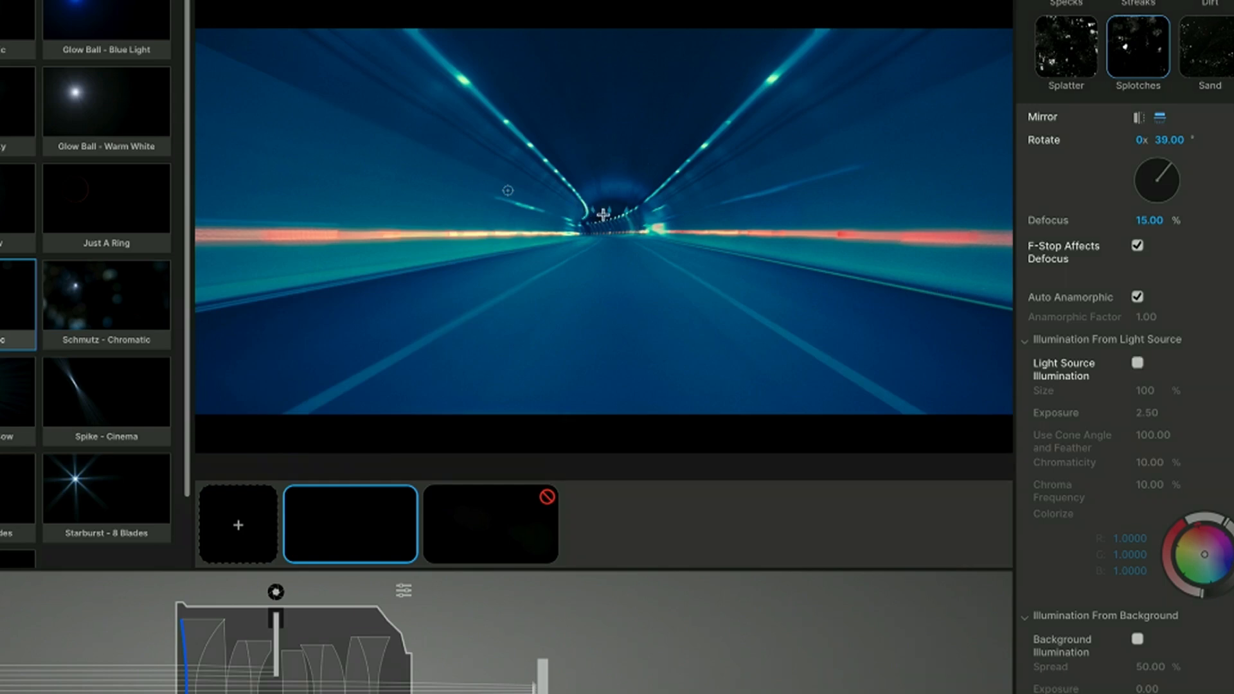
Step: Turn on Background Illumination for the Schmutz element and set its Exposure to 6.05
{"action": "scroll", "coordinate": [1030, 554], "scroll_direction": "down", "scroll_amount": 2}
{"action": "scroll", "coordinate": [1031, 554], "scroll_direction": "down", "scroll_amount": 4}
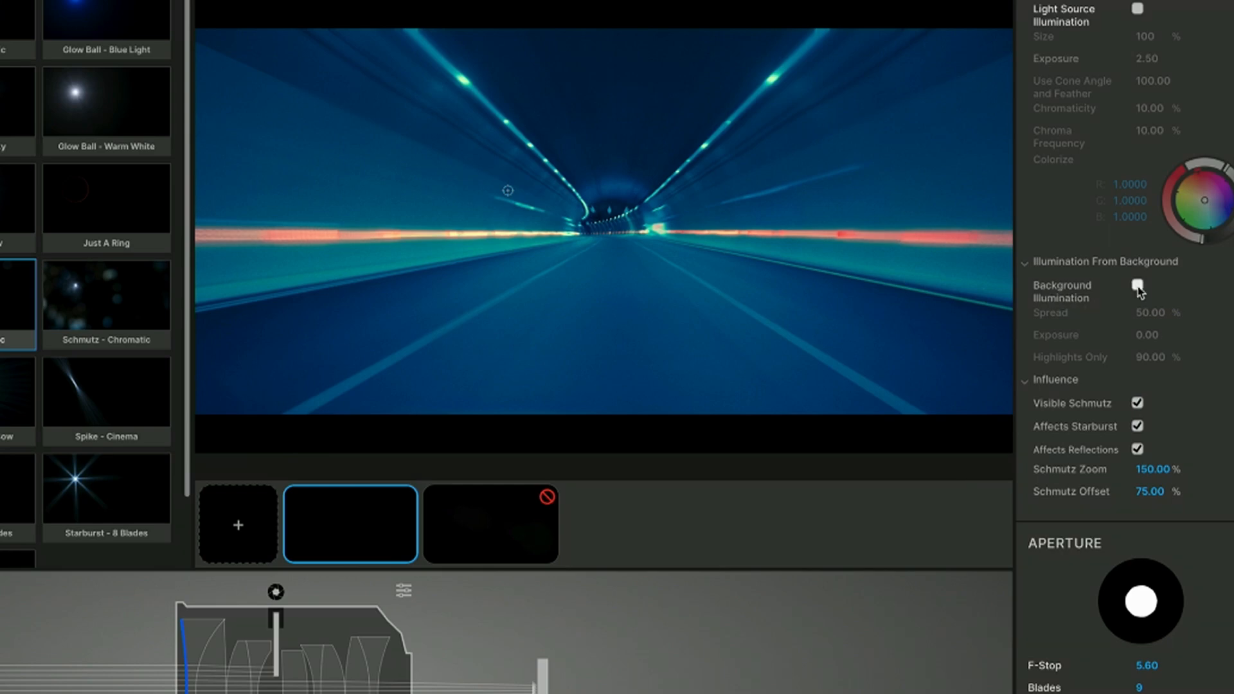
{"action": "left_click", "coordinate": [1138, 286]}
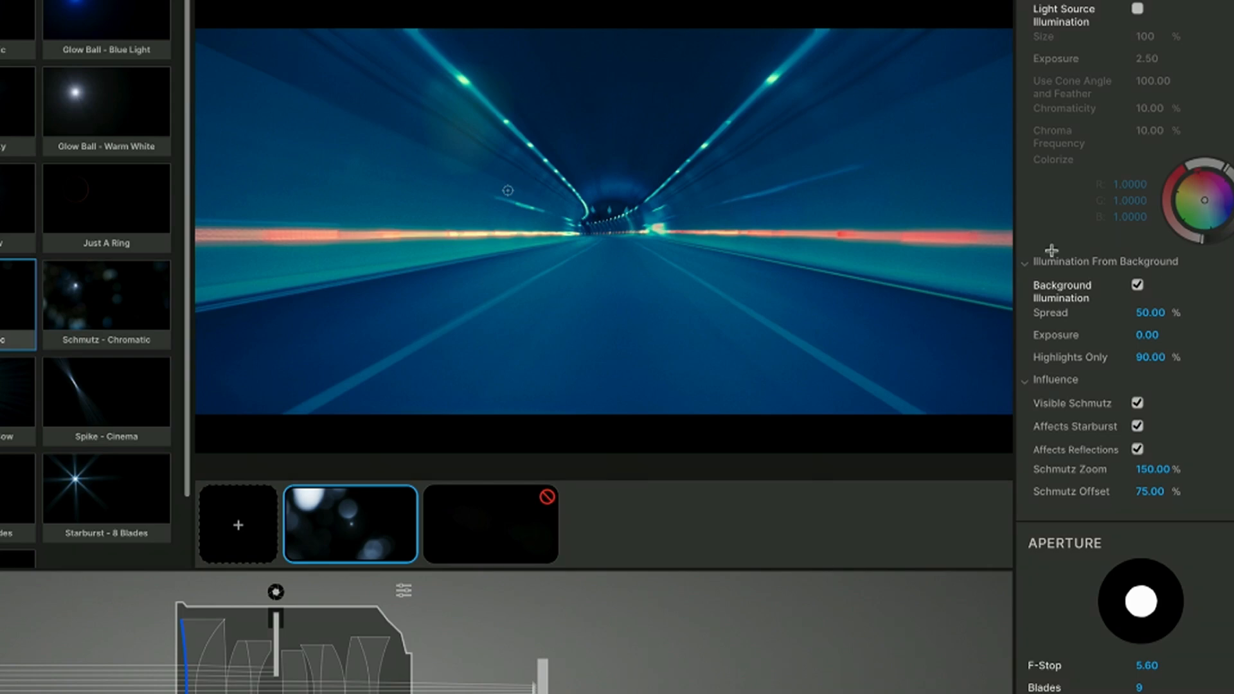
{"action": "left_click_drag", "start_coordinate": [1140, 335], "coordinate": [1189, 335]}
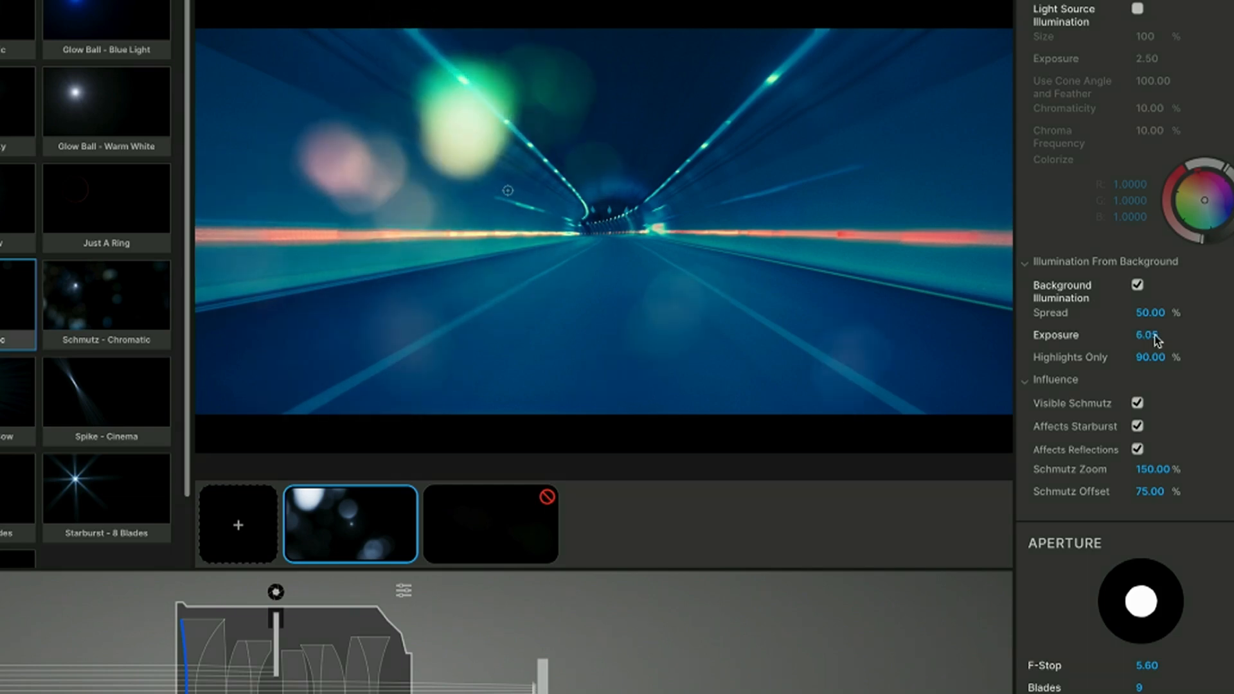
Step: Set the aperture's F-Stop to 17.50 and its Blades to 17, and confirm the flare design
{"action": "scroll", "coordinate": [1155, 339], "scroll_direction": "down", "scroll_amount": 6}
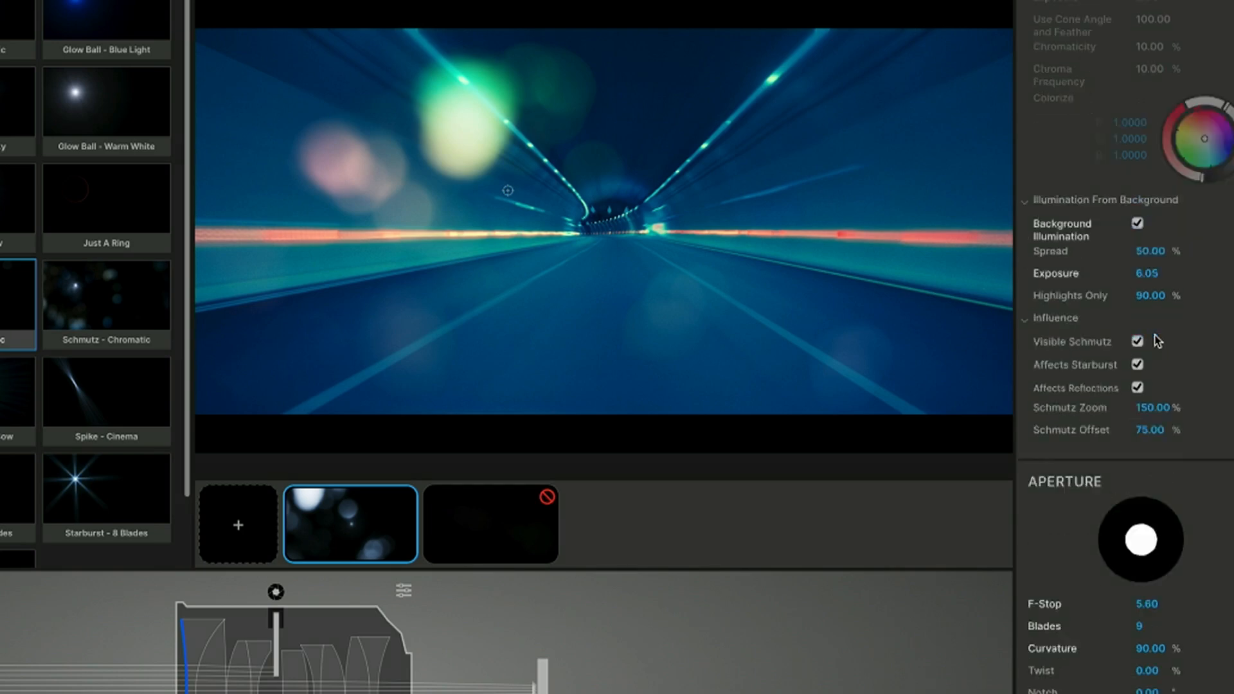
{"action": "left_click_drag", "start_coordinate": [1147, 253], "coordinate": [1218, 252]}
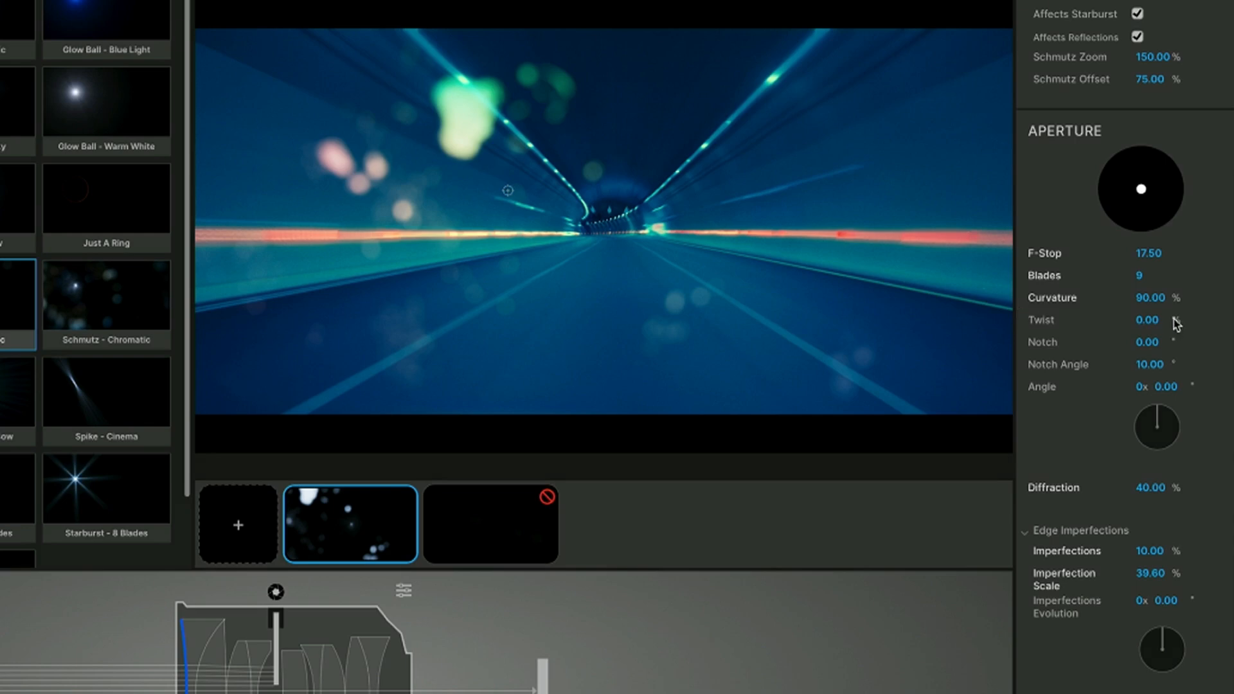
{"action": "left_click_drag", "start_coordinate": [1139, 275], "coordinate": [1112, 275]}
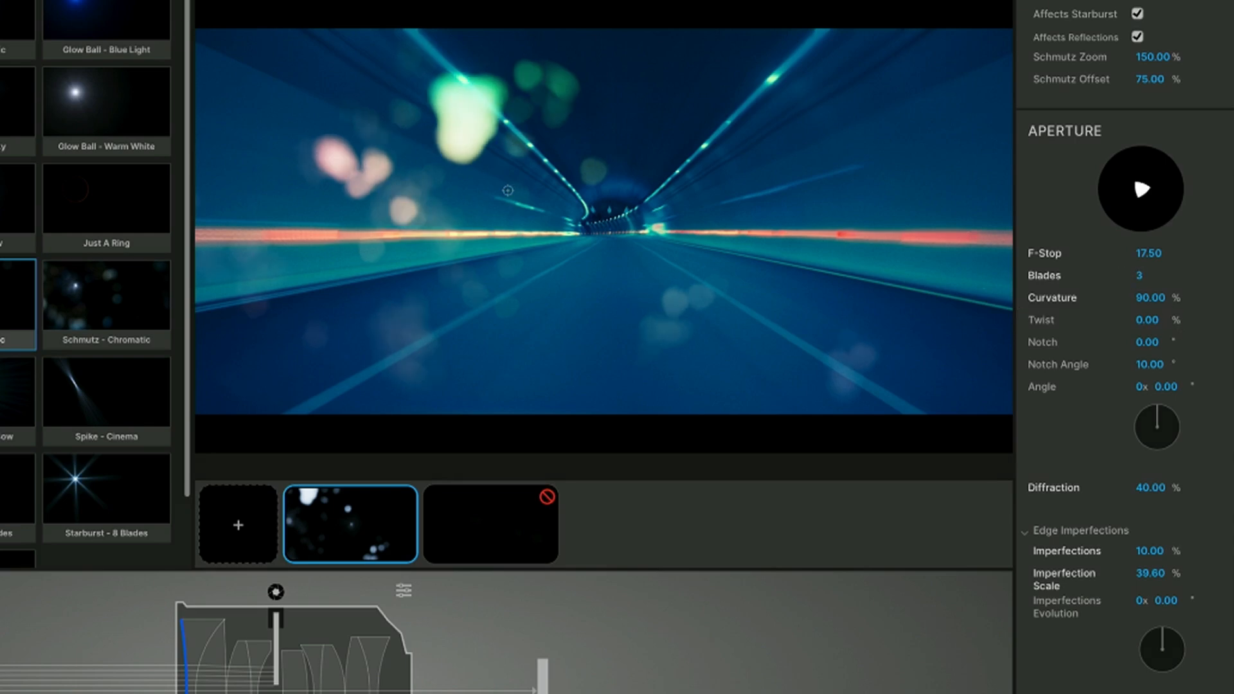
{"action": "left_click_drag", "start_coordinate": [1139, 275], "coordinate": [1151, 278]}
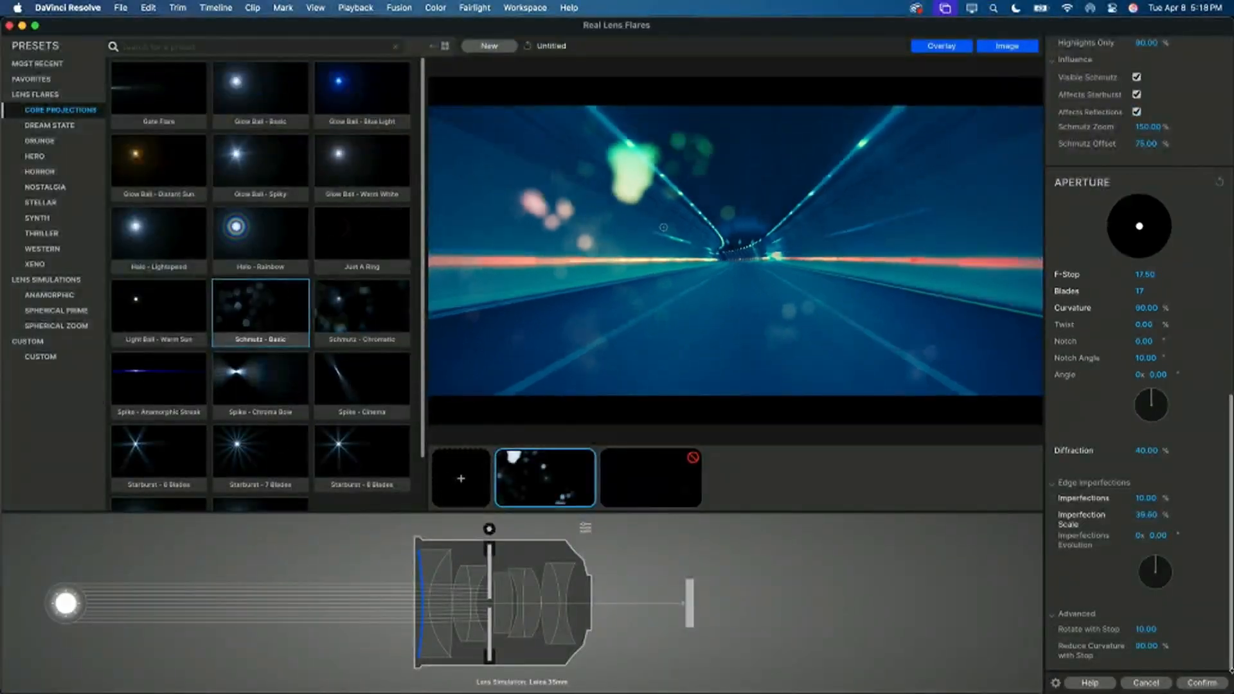
{"action": "left_click", "coordinate": [1212, 679]}
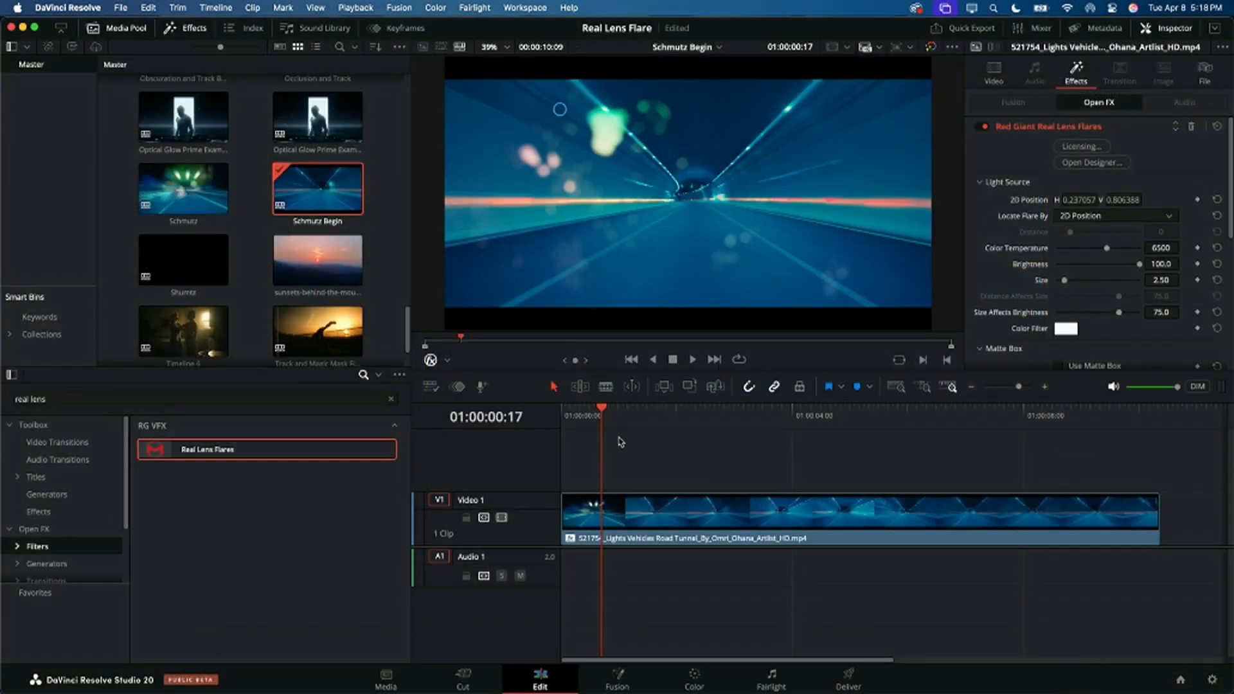
Step: Play the tunnel clip from its start to 01:00:08:14 to review the Schmutz flare
{"action": "left_click_drag", "start_coordinate": [601, 407], "coordinate": [548, 409]}
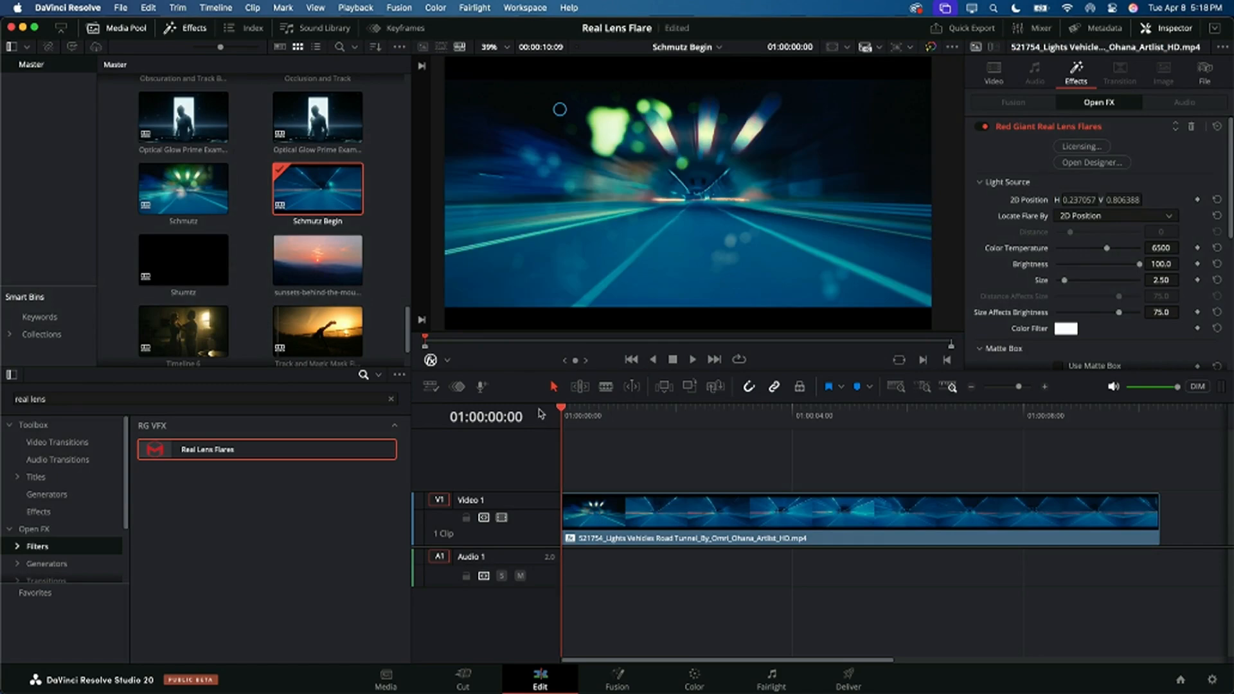
{"action": "key", "text": "space"}
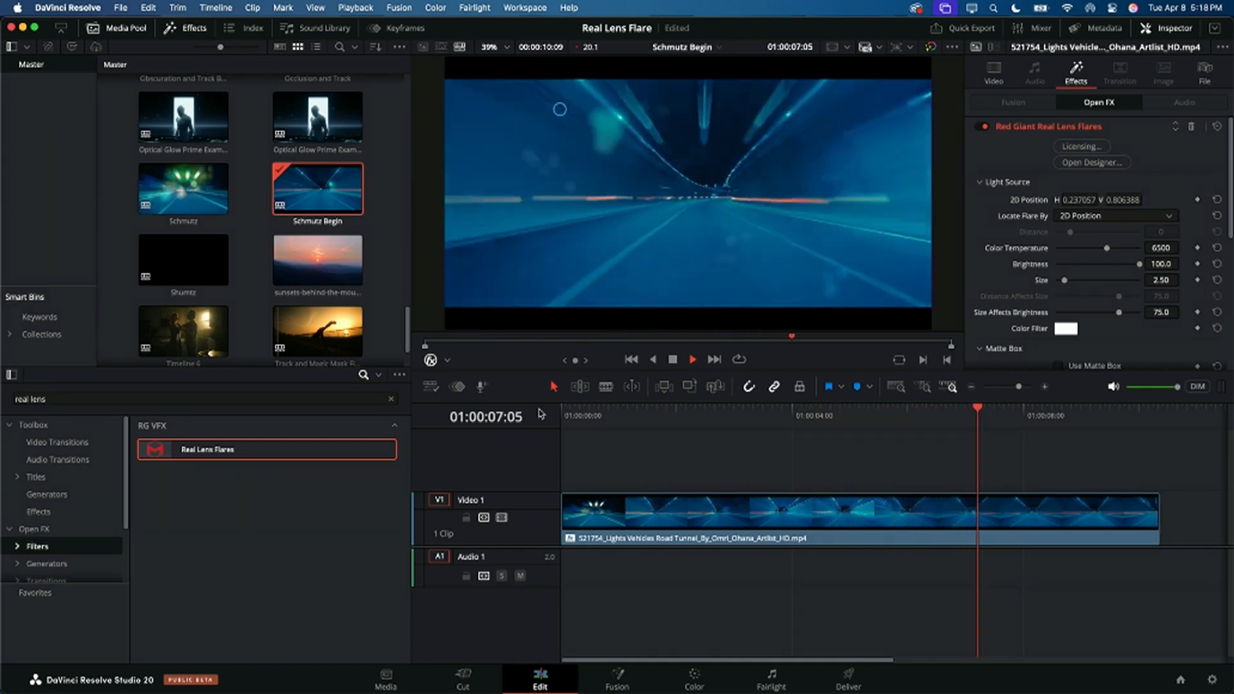
{"action": "key", "text": "space"}
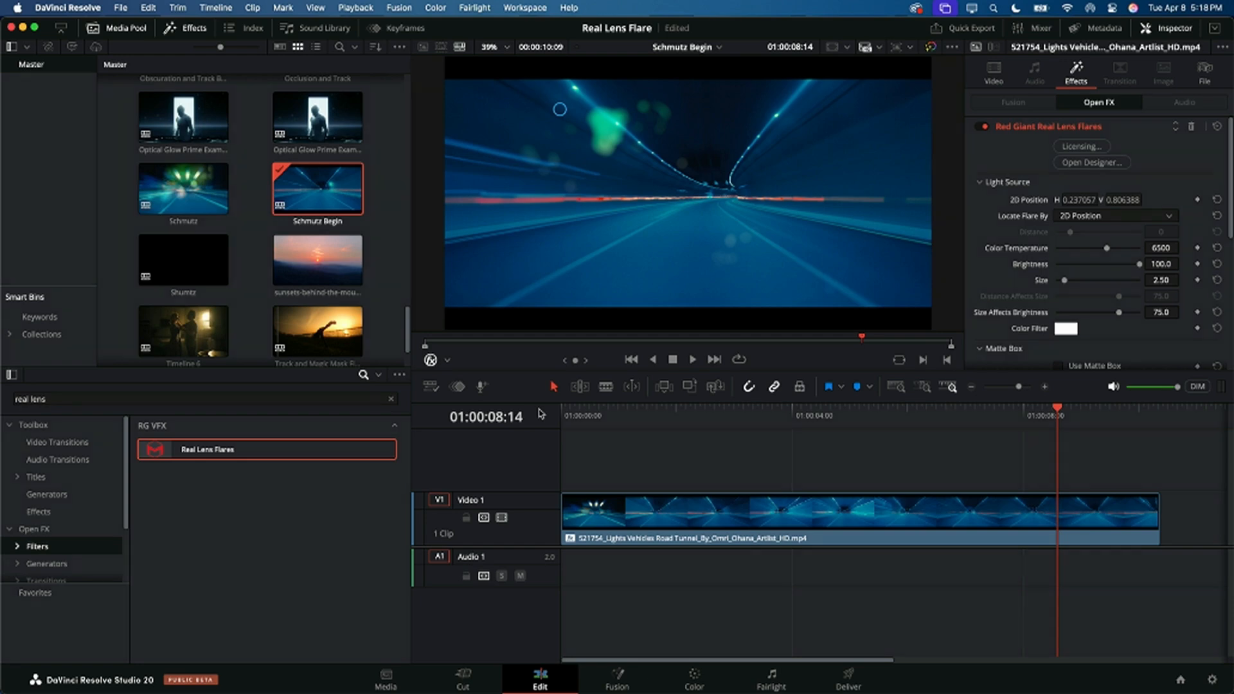
Step: Find the Magic Mask Begin timeline in the media pool and open it
{"action": "left_click", "coordinate": [190, 331]}
{"action": "scroll", "coordinate": [193, 307], "scroll_direction": "down", "scroll_amount": 2}
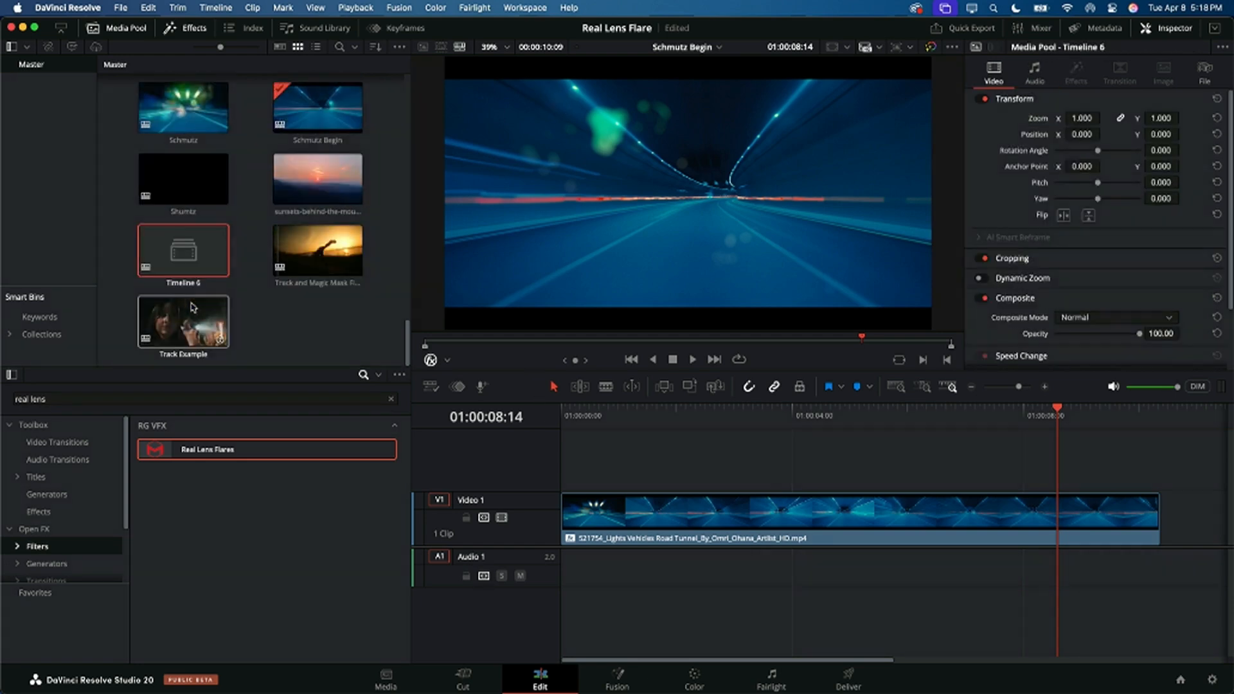
{"action": "scroll", "coordinate": [293, 323], "scroll_direction": "up", "scroll_amount": 5}
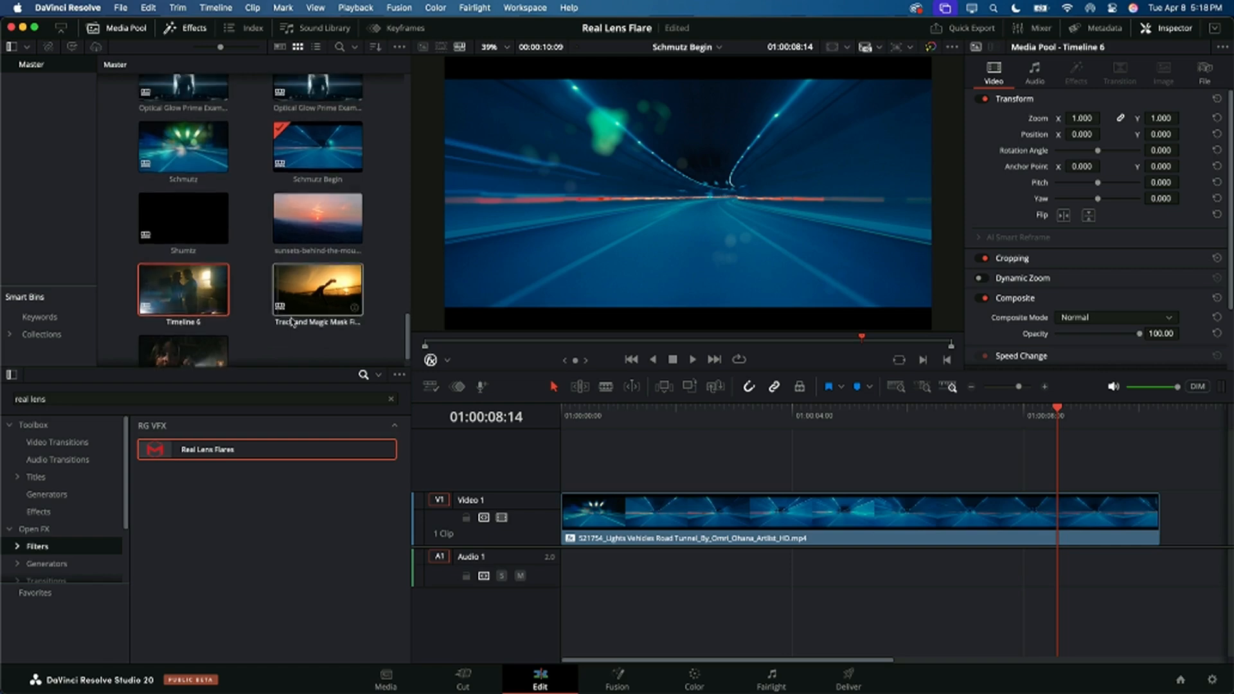
{"action": "scroll", "coordinate": [293, 323], "scroll_direction": "up", "scroll_amount": 2}
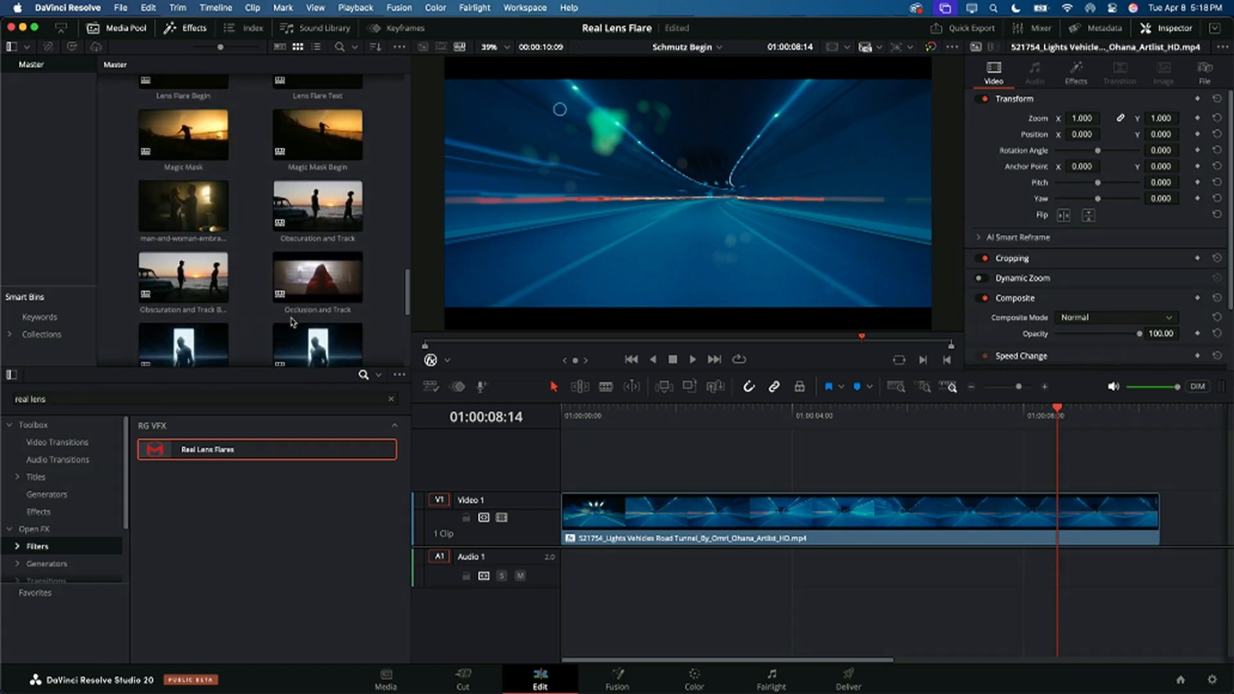
{"action": "scroll", "coordinate": [293, 322], "scroll_direction": "up", "scroll_amount": 2}
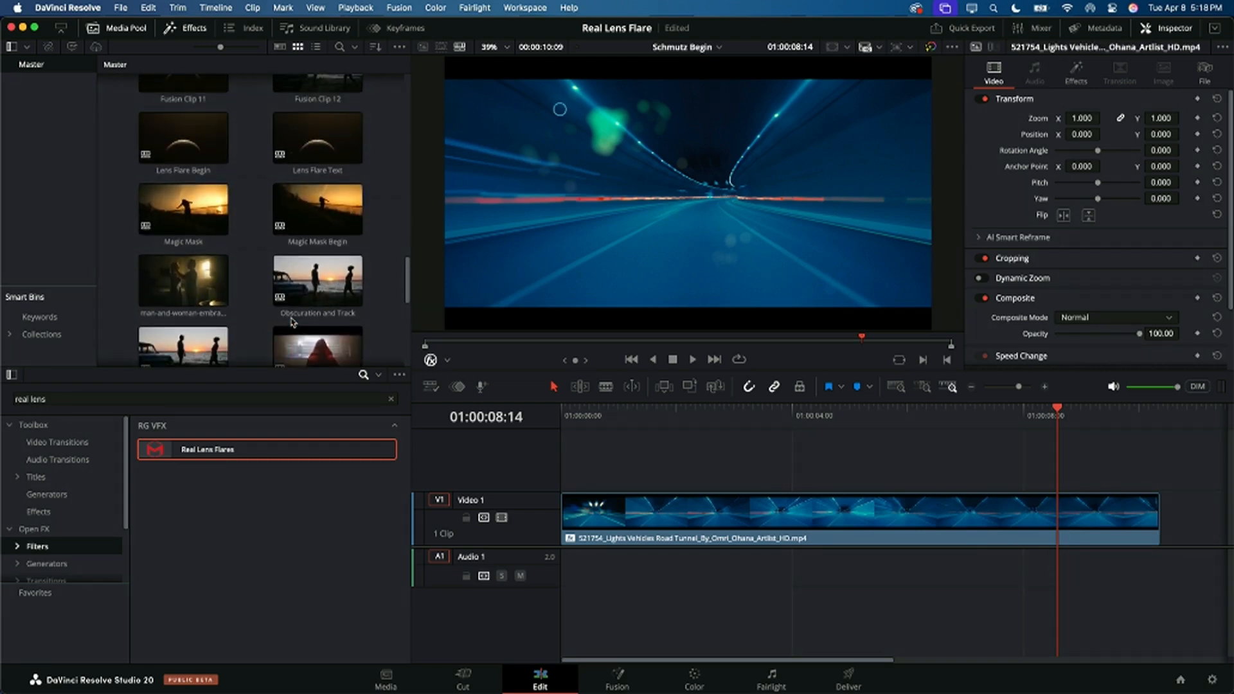
{"action": "double_click", "coordinate": [316, 223]}
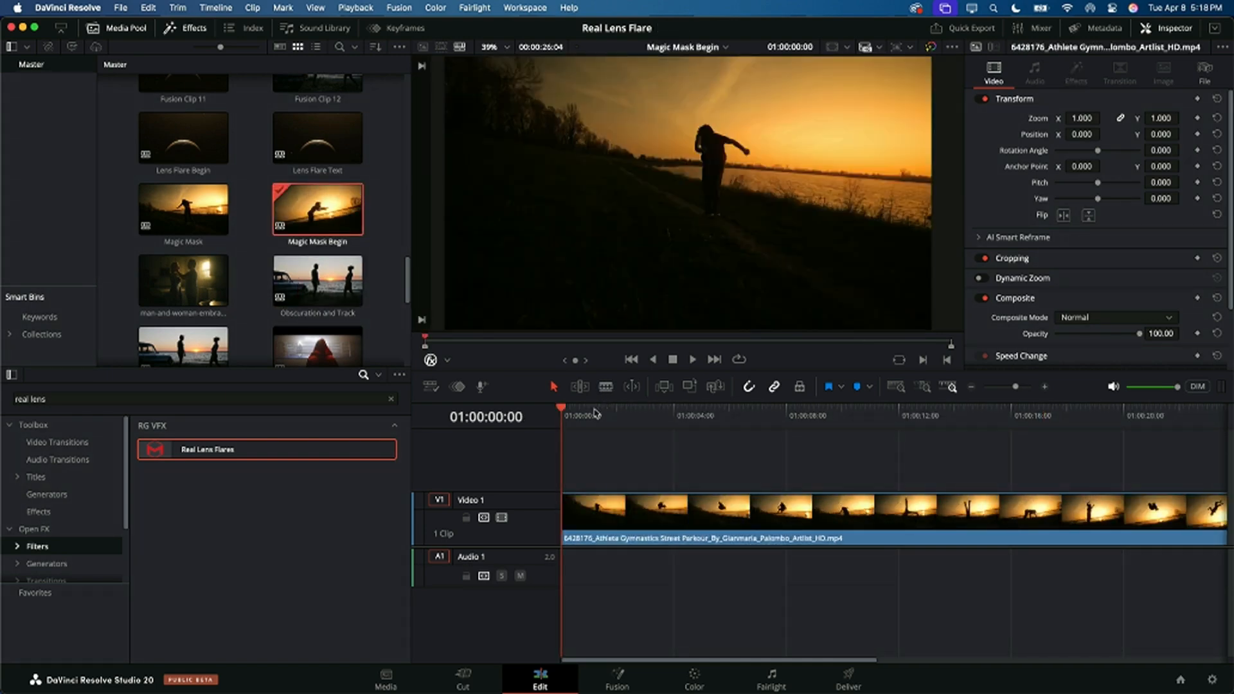
Step: Fit the whole gymnast clip in the timeline and review it by playing and scrubbing to 01:00:12:04
{"action": "key", "text": "space"}
{"action": "key", "text": "super+minus"}
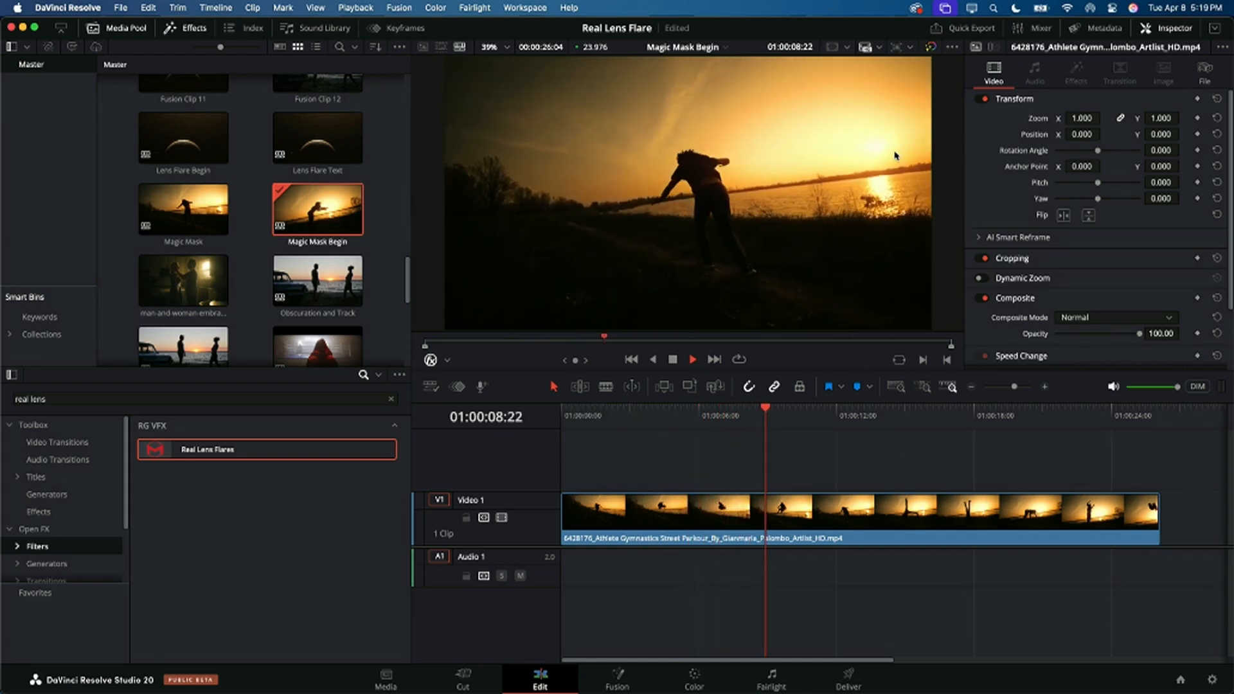
{"action": "left_click_drag", "start_coordinate": [711, 415], "coordinate": [841, 431]}
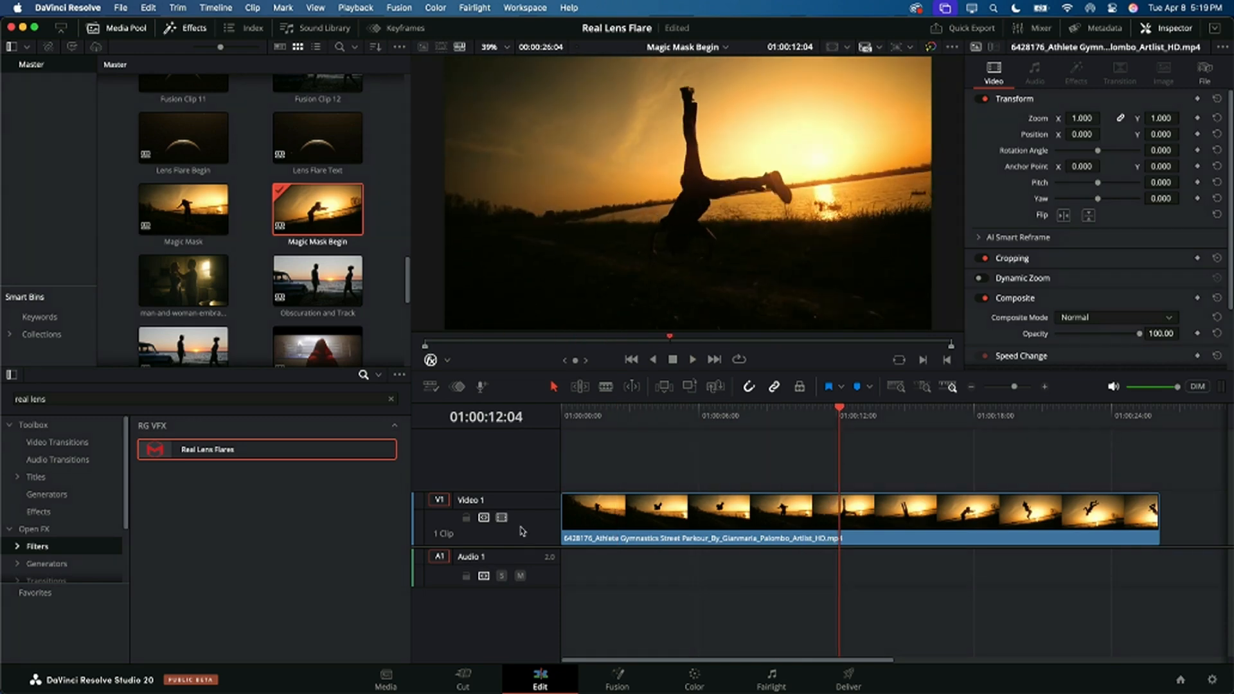
Step: Trim the start of the gymnast clip so the timeline lasts 00:00:22:17, and play its second half to check
{"action": "left_click", "coordinate": [625, 421]}
{"action": "left_click_drag", "start_coordinate": [561, 509], "coordinate": [640, 510]}
{"action": "key", "text": "space"}
{"action": "mouse_move", "coordinate": [1076, 527]}
{"action": "left_mouse_down"}
{"action": "mouse_move", "coordinate": [859, 532]}
{"action": "mouse_move", "coordinate": [1080, 526]}
{"action": "left_mouse_up"}
{"action": "left_click", "coordinate": [916, 414]}
{"action": "left_click_drag", "start_coordinate": [917, 417], "coordinate": [932, 462]}
{"action": "key", "text": "space"}
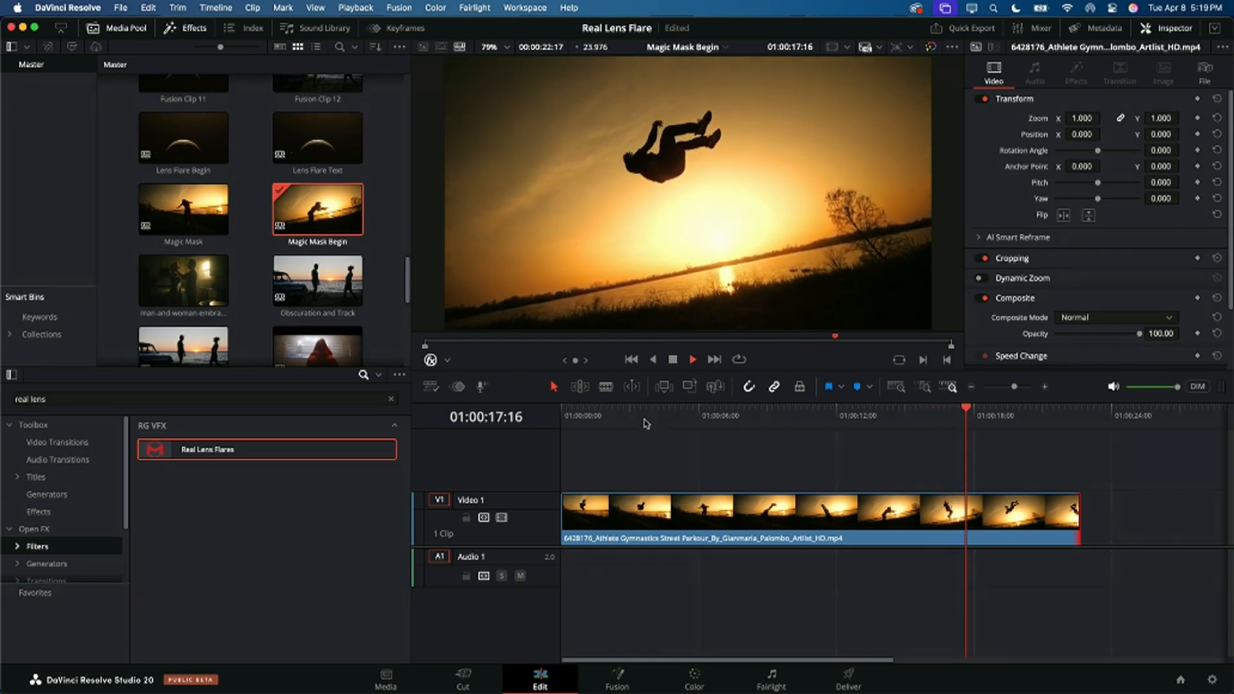
Step: Trim the gymnast clip's start further to a duration of 00:00:18:22 and return the playhead to 01:00:00:00
{"action": "left_click", "coordinate": [646, 424]}
{"action": "key", "text": "space"}
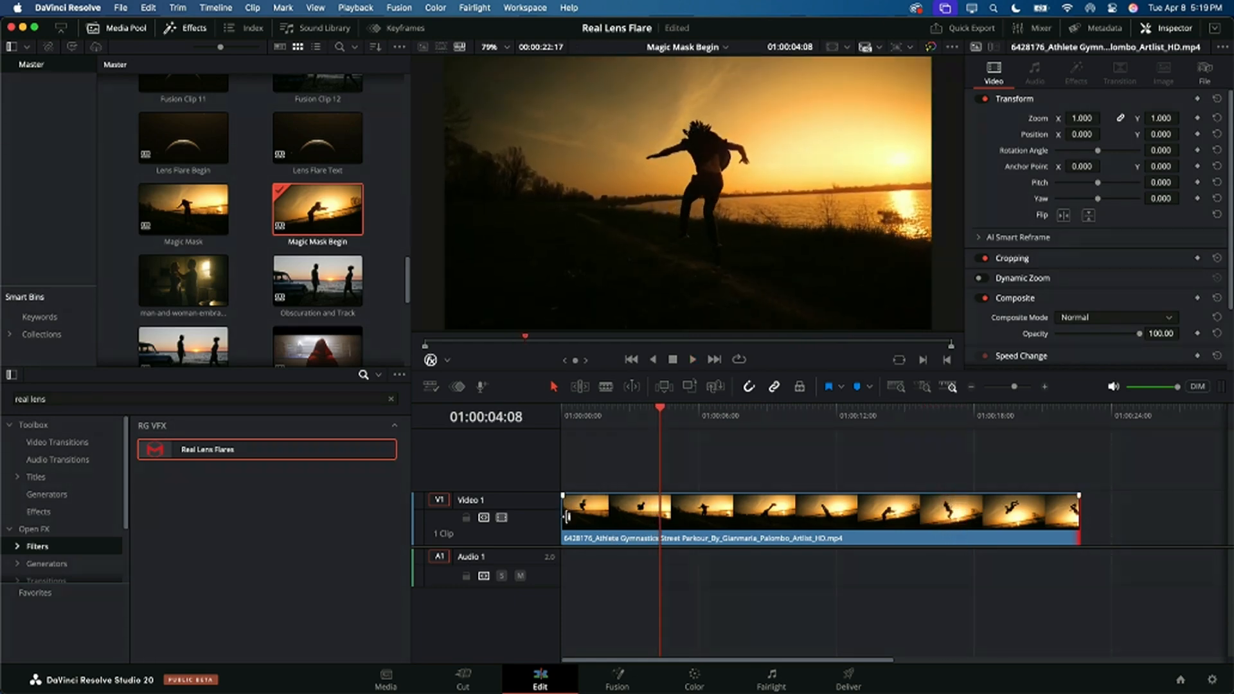
{"action": "left_click_drag", "start_coordinate": [567, 516], "coordinate": [604, 527]}
{"action": "left_click_drag", "start_coordinate": [614, 417], "coordinate": [559, 419]}
Step: Convert the gymnast clip into a new Fusion clip and open it on the Fusion page
{"action": "right_click", "coordinate": [704, 526]}
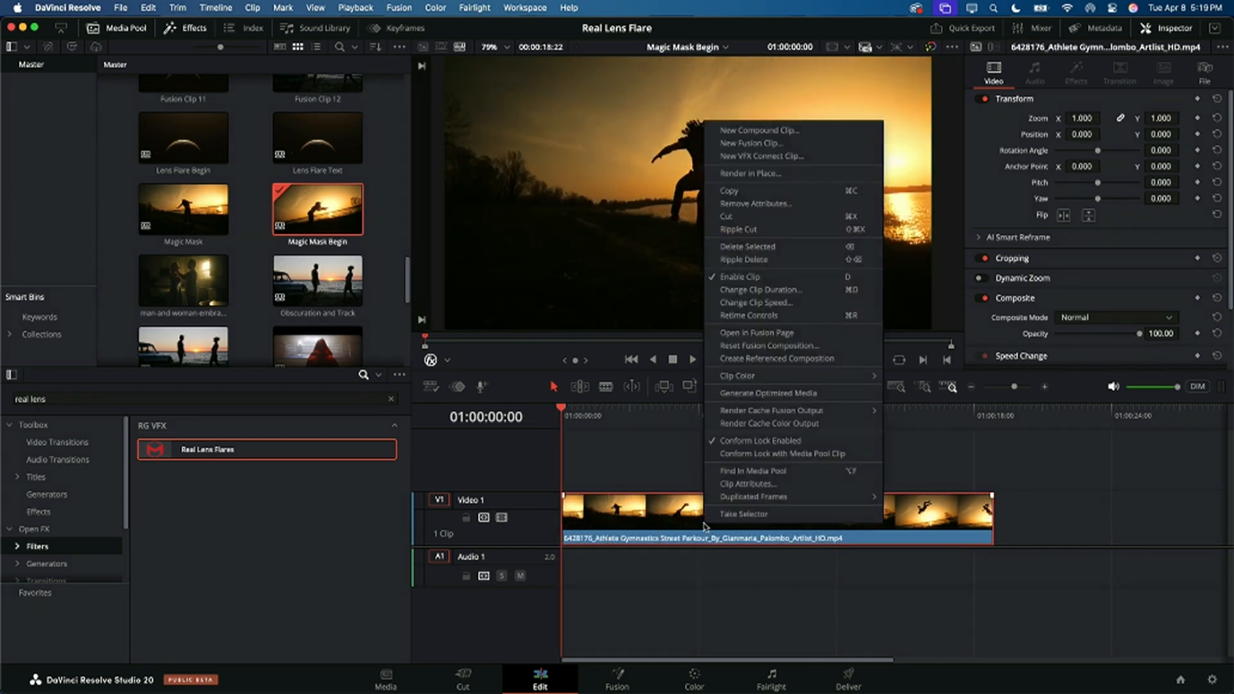
{"action": "left_click", "coordinate": [751, 144]}
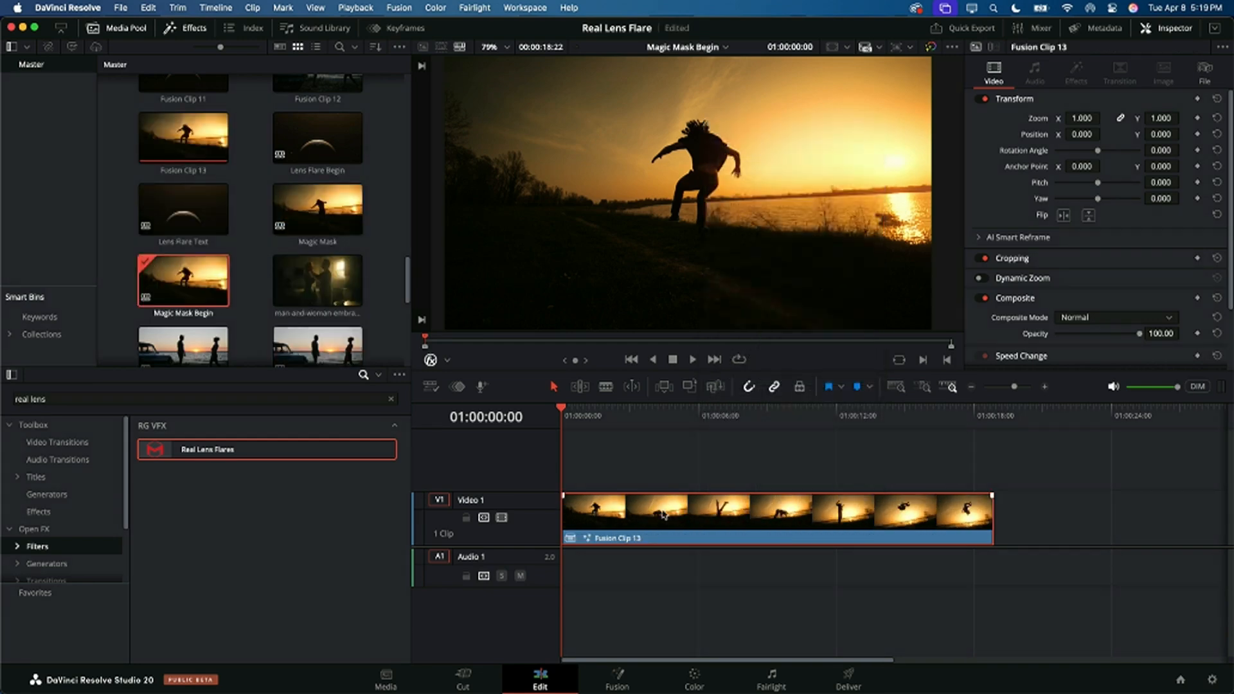
{"action": "left_click", "coordinate": [618, 683]}
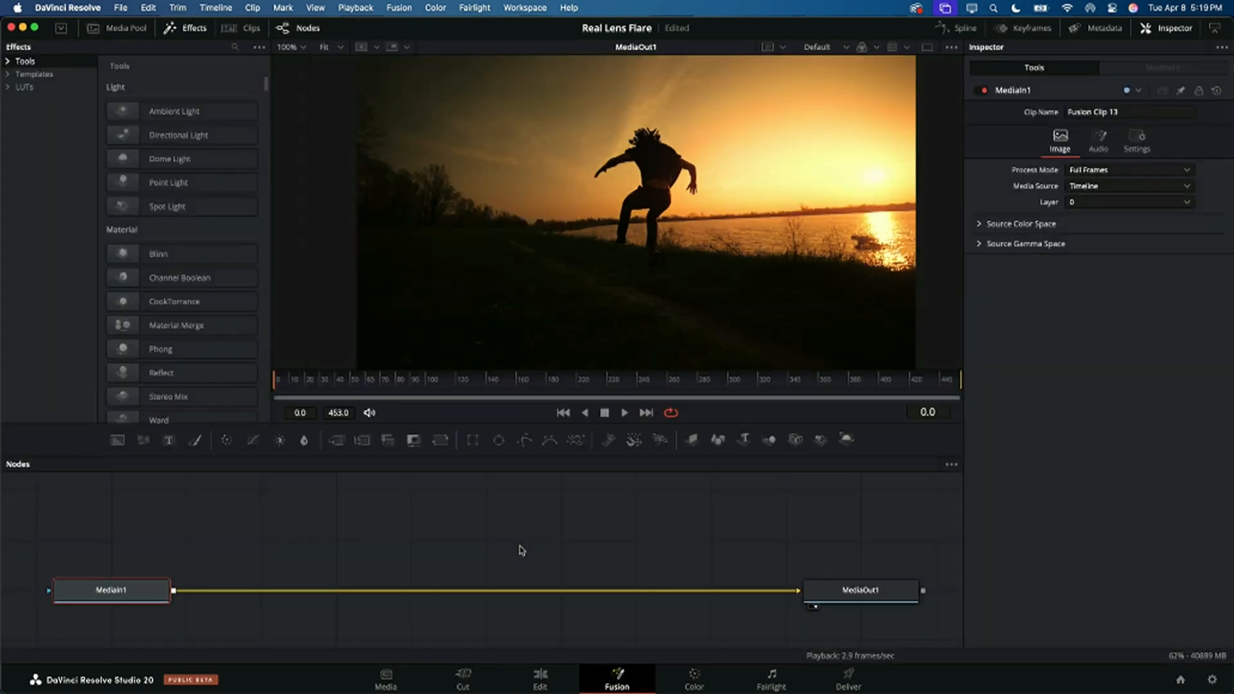
Step: Add a Red Giant Real Lens Flares node after MediaIn1 and place its light source near the sun
{"action": "key", "text": "shift+space"}
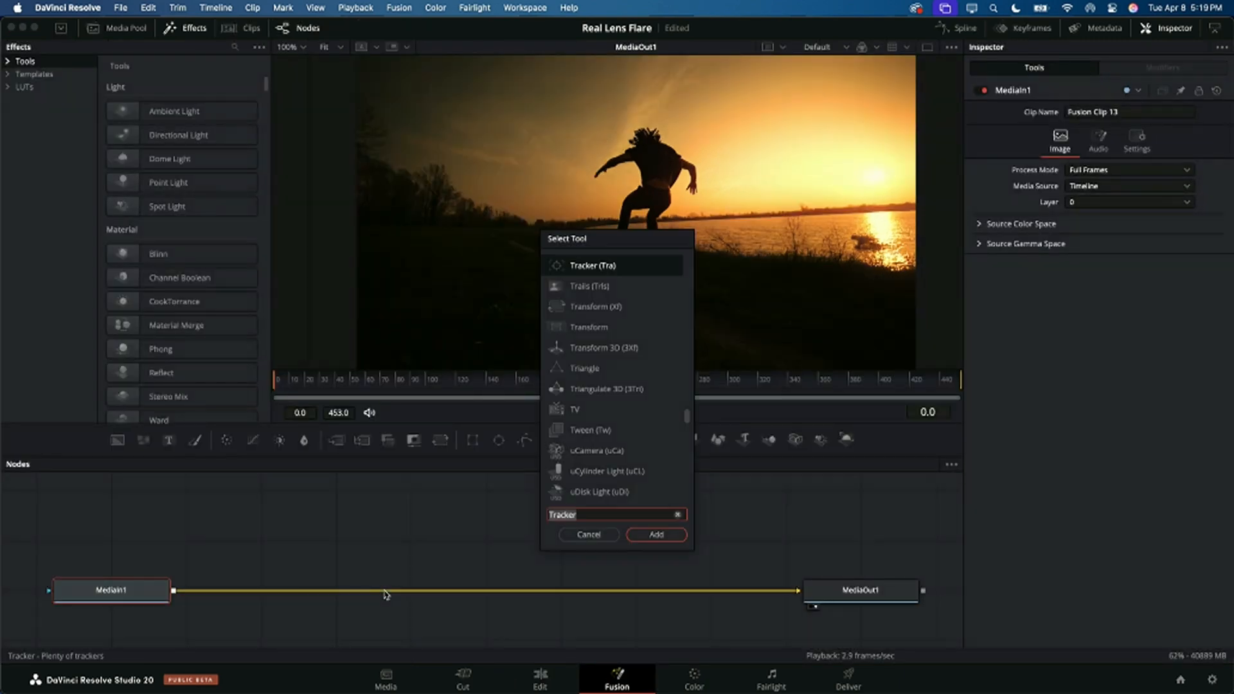
{"action": "type", "text": "real le"}
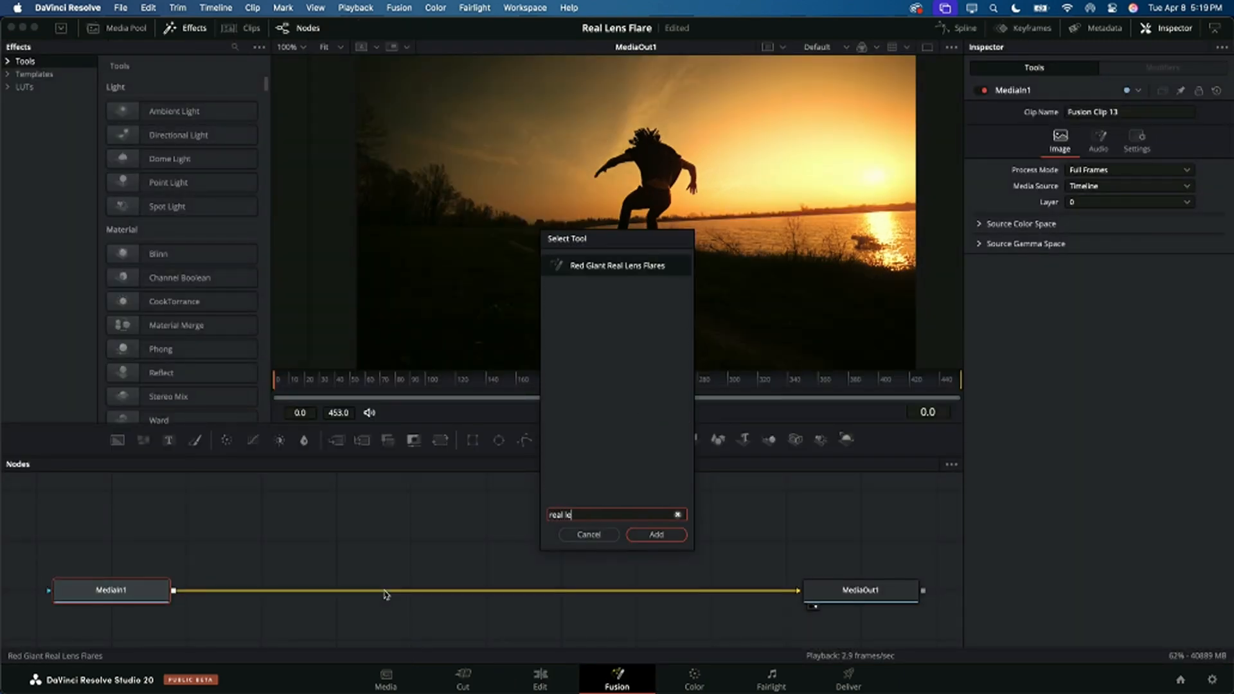
{"action": "type", "text": "a"}
{"action": "key", "text": "BackSpace"}
{"action": "left_click", "coordinate": [654, 532]}
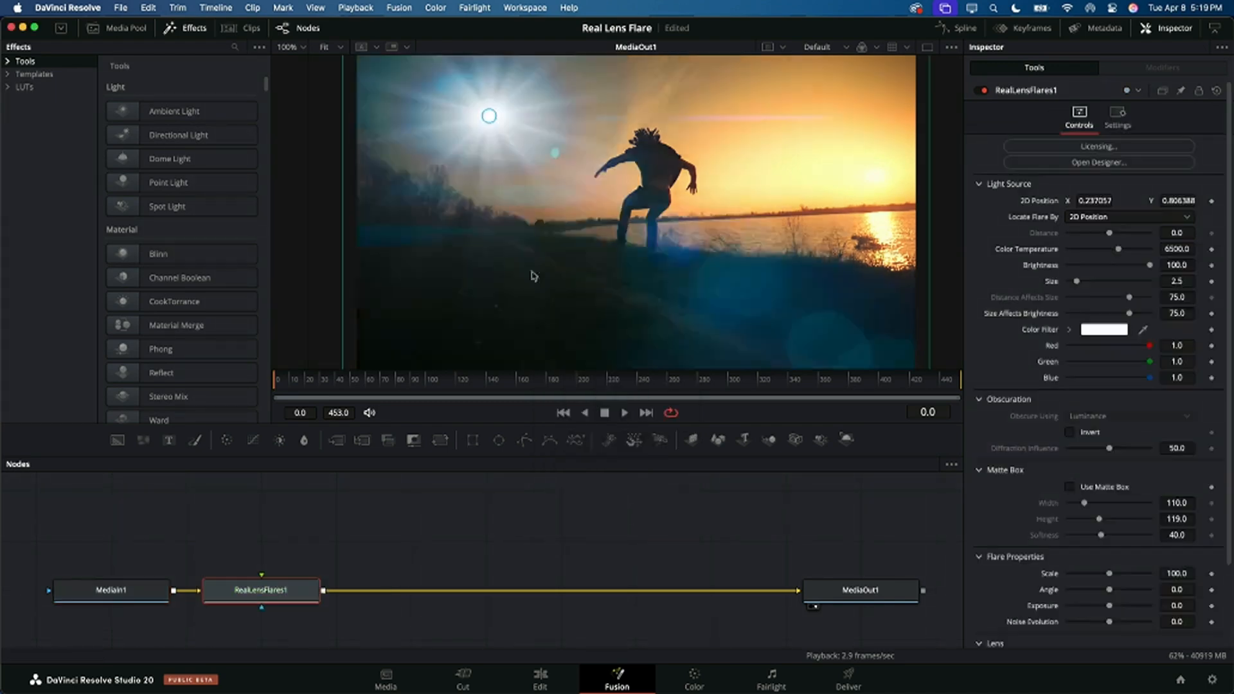
{"action": "left_click_drag", "start_coordinate": [489, 116], "coordinate": [880, 184]}
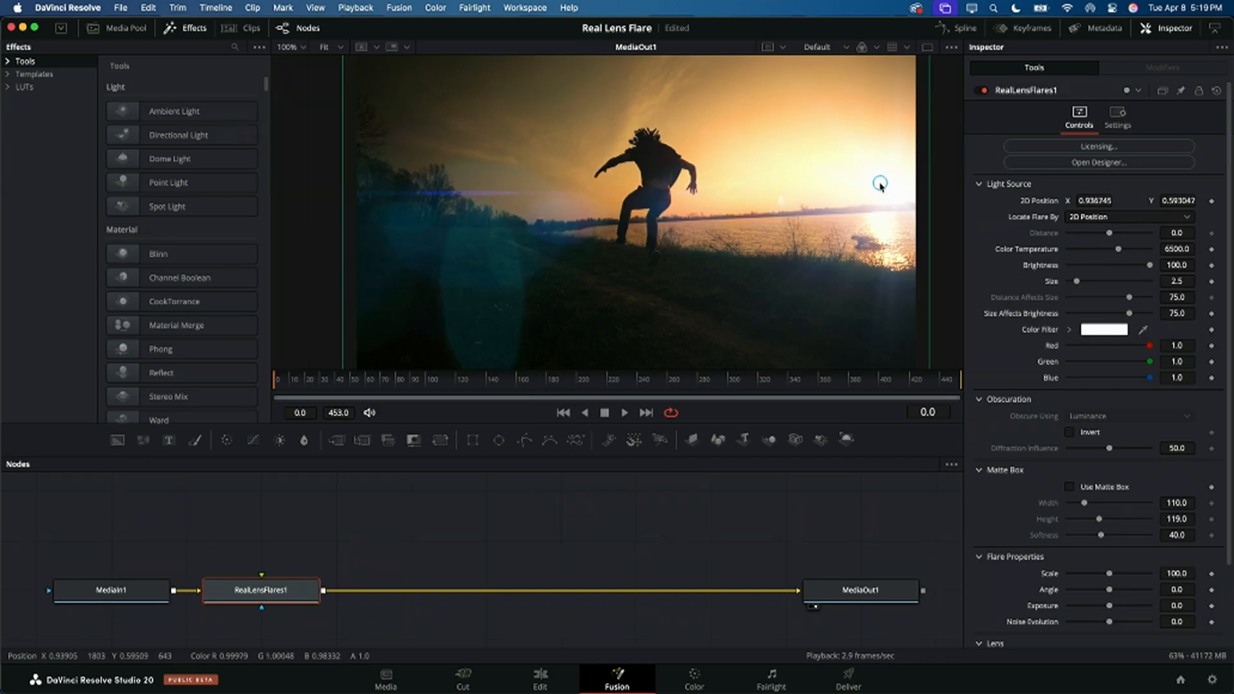
Step: Open the flare Designer, browse the Nostalgia presets and search the presets for "warm"
{"action": "left_click", "coordinate": [1100, 163]}
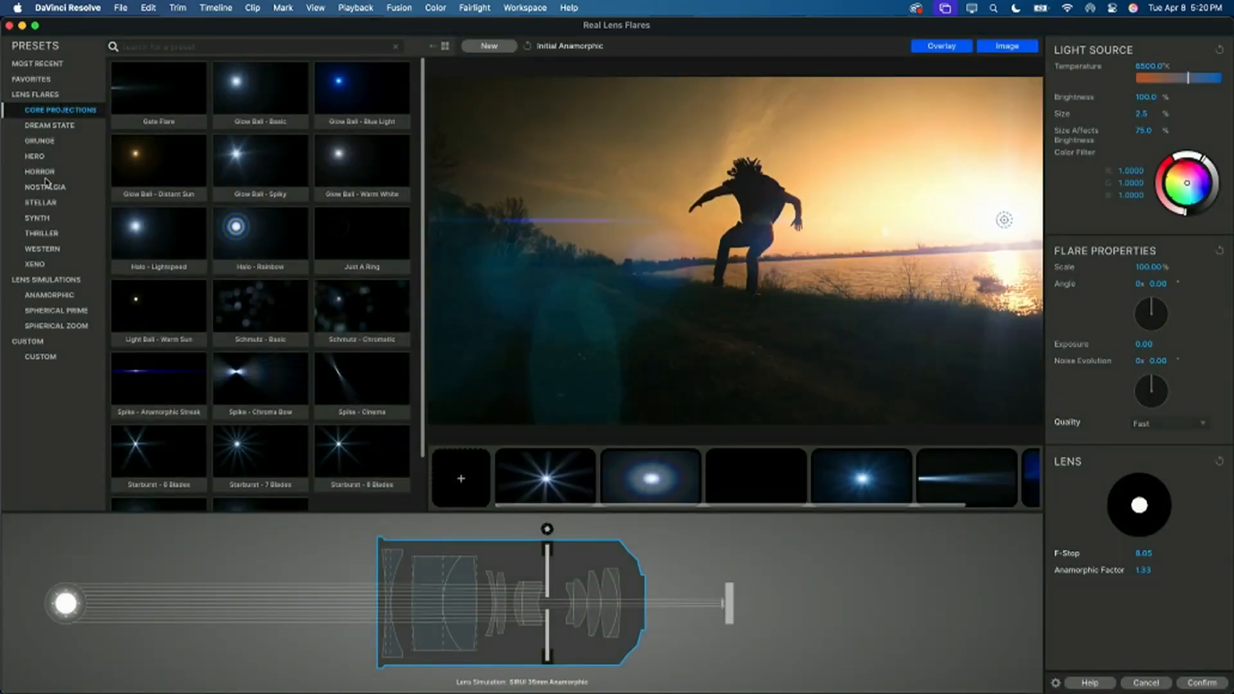
{"action": "left_click", "coordinate": [37, 194]}
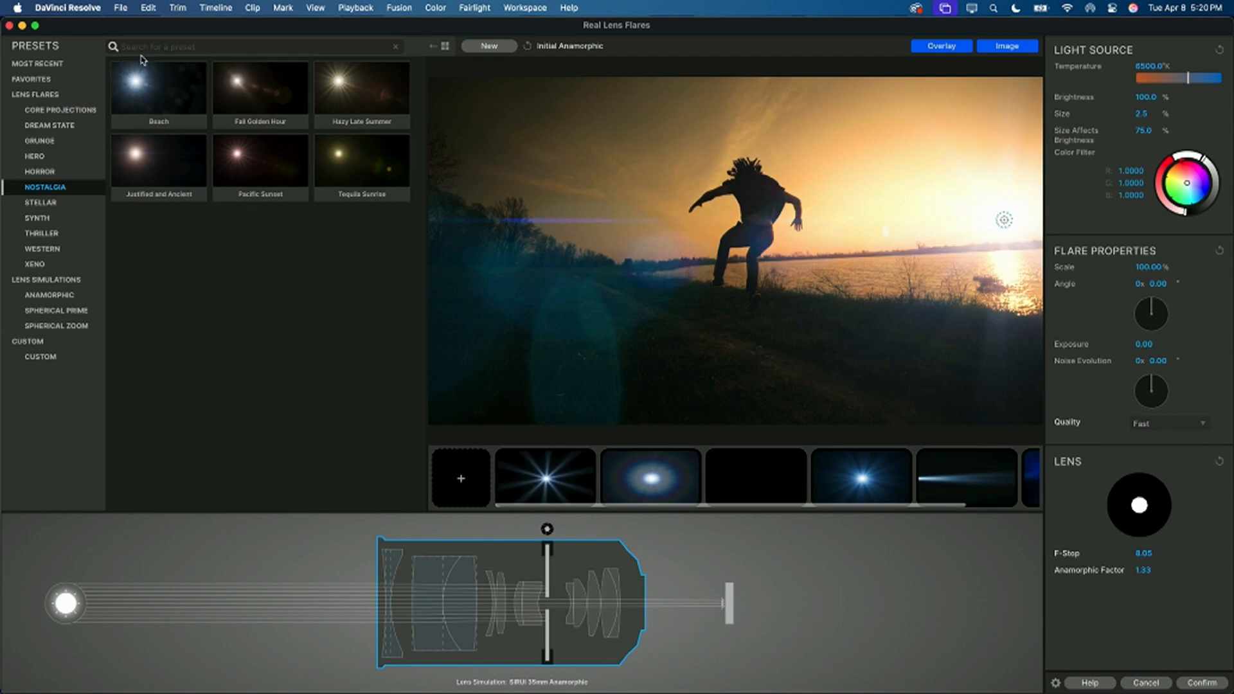
{"action": "left_click", "coordinate": [146, 49]}
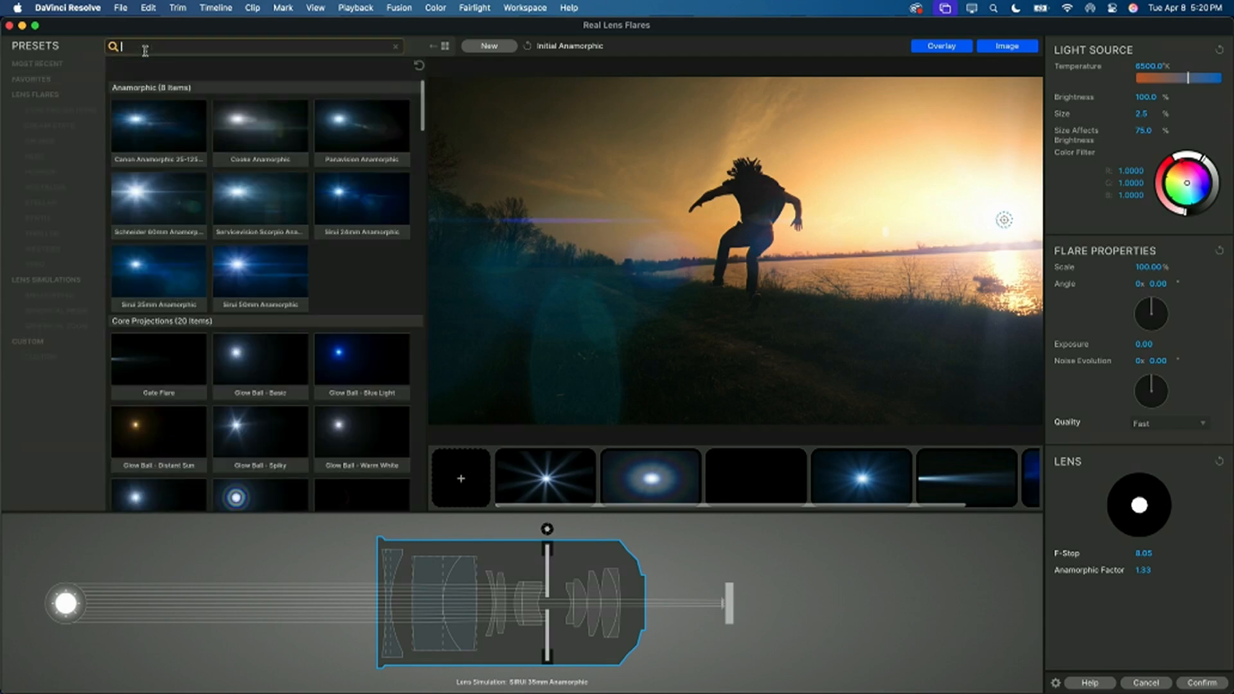
{"action": "type", "text": "warm"}
{"action": "key", "text": "Return"}
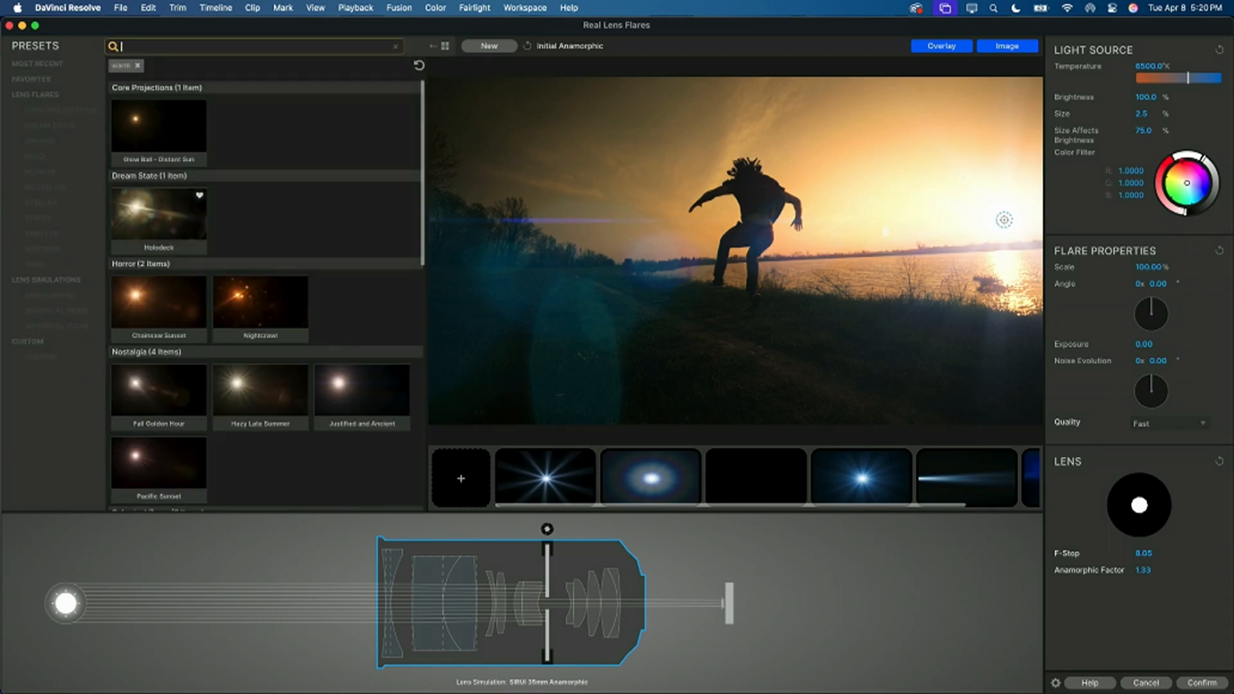
{"action": "scroll", "coordinate": [182, 187], "scroll_direction": "down", "scroll_amount": 5}
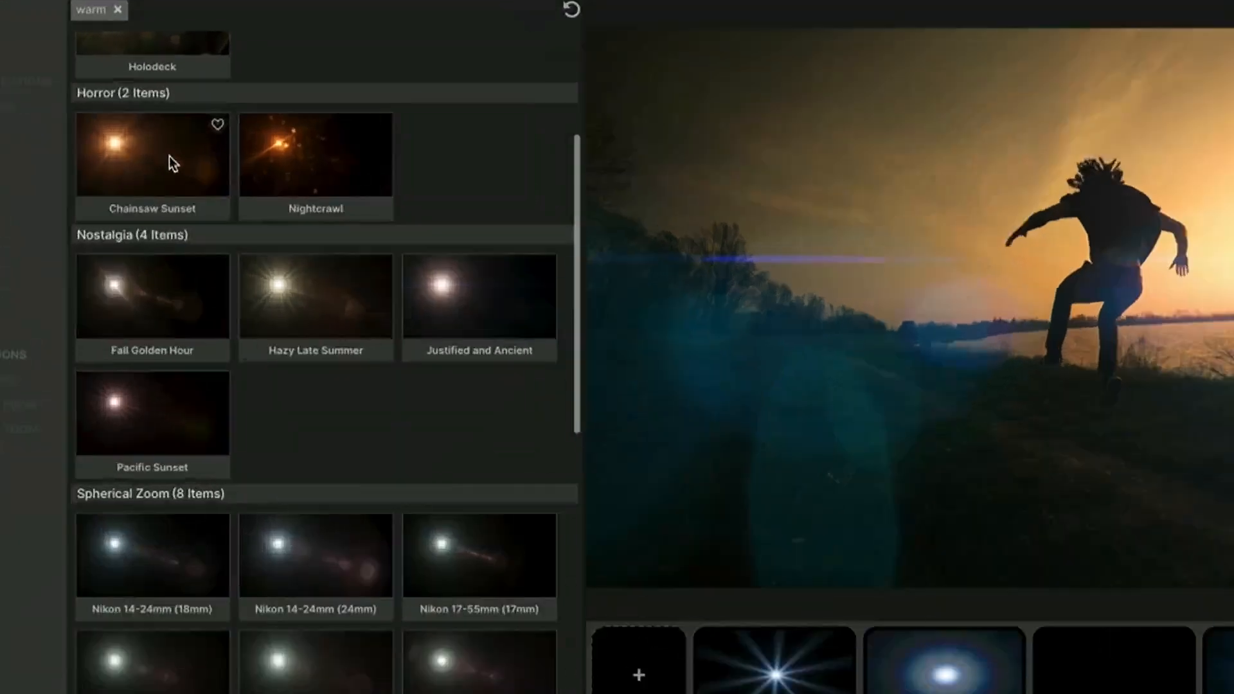
Step: Load the Nightcrawl preset, nudge its light source beside the sun and confirm the flare design
{"action": "left_click", "coordinate": [279, 165]}
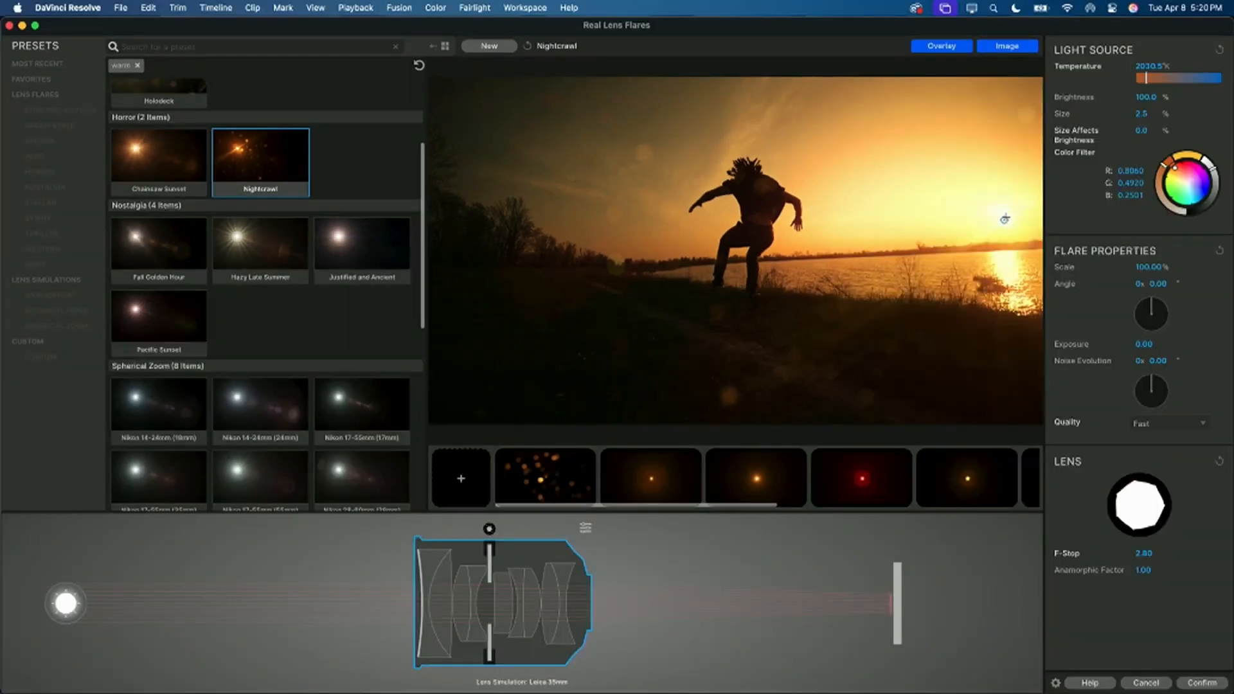
{"action": "mouse_move", "coordinate": [1004, 214]}
{"action": "left_mouse_down"}
{"action": "mouse_move", "coordinate": [990, 222]}
{"action": "mouse_move", "coordinate": [1000, 223]}
{"action": "left_mouse_up"}
{"action": "left_click", "coordinate": [1199, 681]}
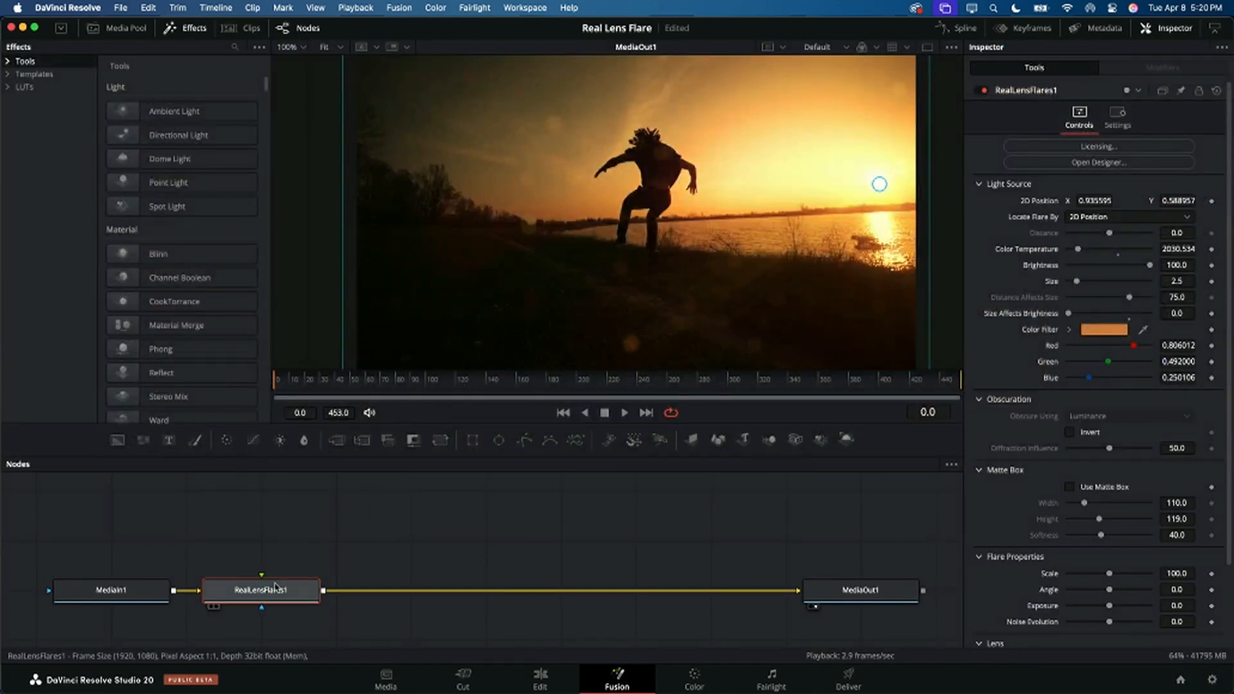
Step: Move the RealLensFlares1 node farther from MediaIn1 and deselect it
{"action": "left_click_drag", "start_coordinate": [277, 588], "coordinate": [346, 584]}
{"action": "left_click", "coordinate": [332, 521]}
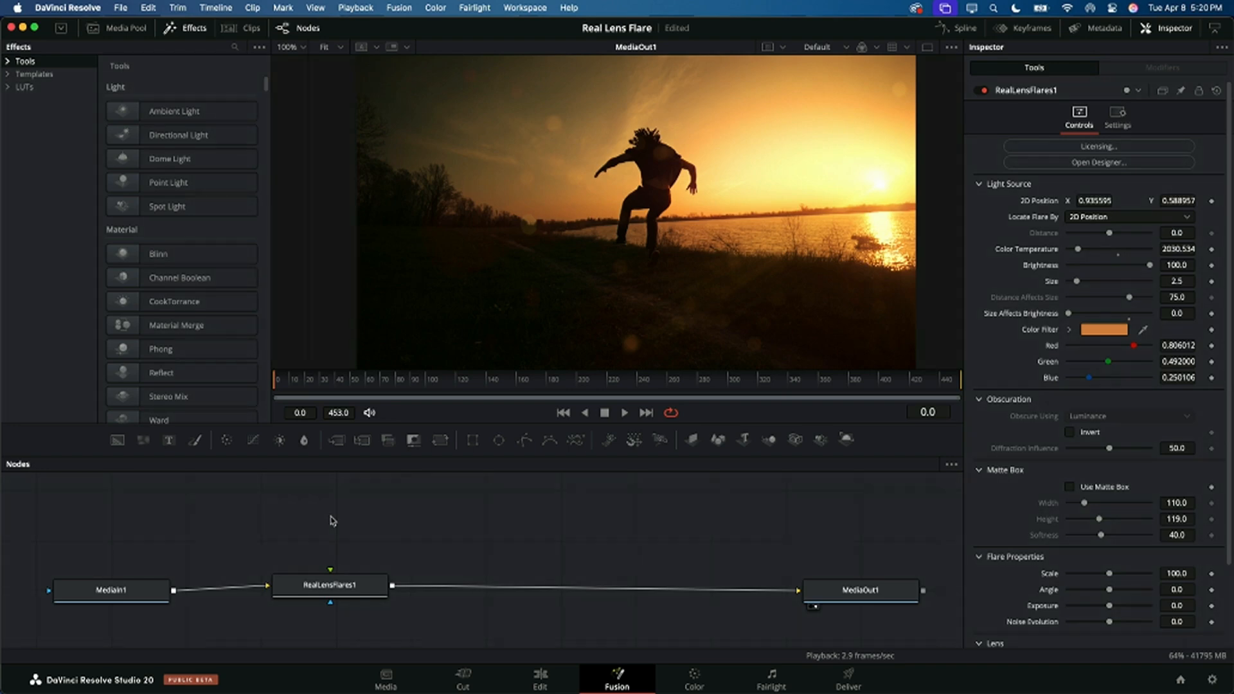
Step: Add a Magic Mask node above RealLensFlares1 and feed MediaIn1 into its input
{"action": "key", "text": "shift+space"}
{"action": "type", "text": "real le"}
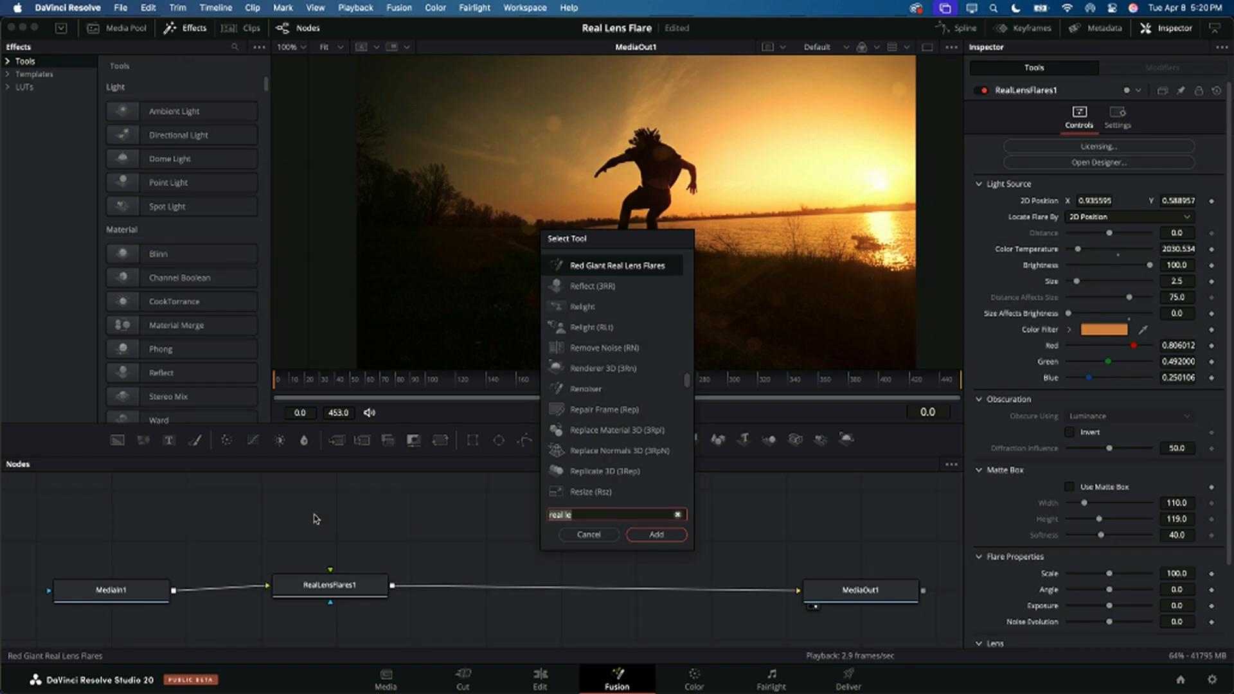
{"action": "key", "text": "BackSpace"}
{"action": "key", "text": "BackSpace"}
{"action": "key", "text": "BackSpace"}
{"action": "key", "text": "BackSpace"}
{"action": "key", "text": "BackSpace"}
{"action": "key", "text": "BackSpace"}
{"action": "key", "text": "BackSpace"}
{"action": "type", "text": "magic"}
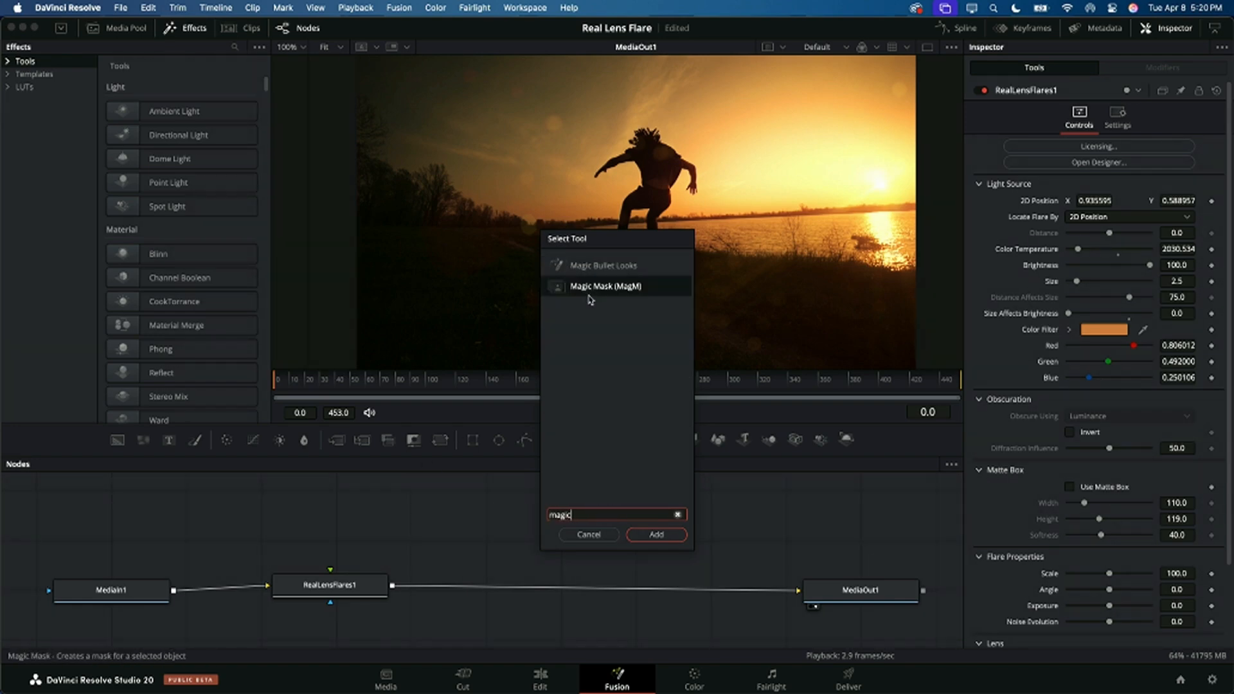
{"action": "left_click", "coordinate": [656, 534]}
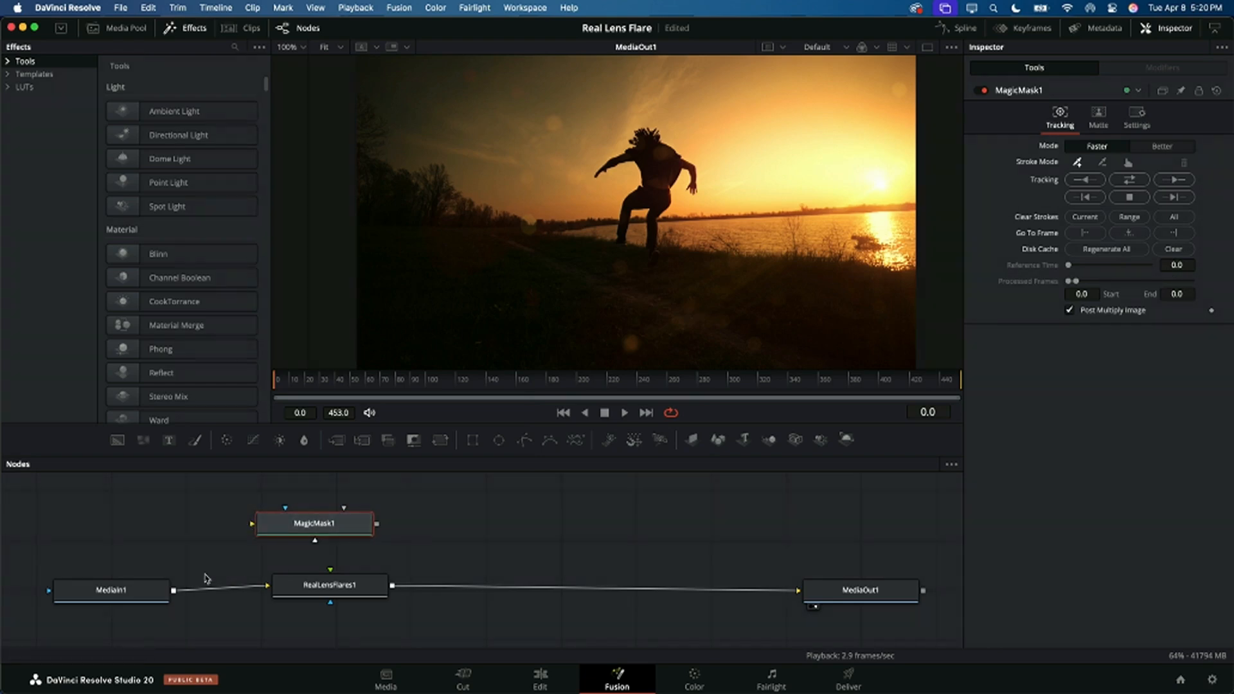
{"action": "left_click_drag", "start_coordinate": [174, 590], "coordinate": [339, 523]}
Step: View MagicMask1's output, draw a mask stroke down the jumping gymnast's body and track it both forward and backward
{"action": "key", "text": "1"}
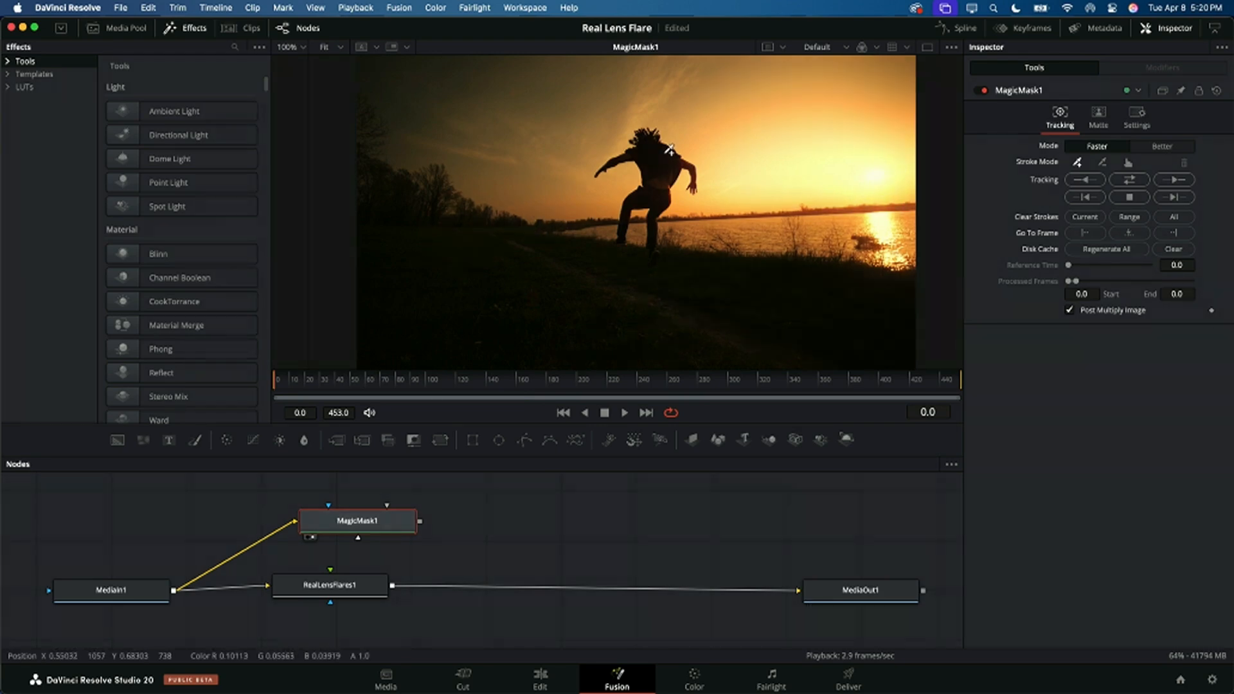
{"action": "mouse_move", "coordinate": [654, 143]}
{"action": "left_mouse_down"}
{"action": "mouse_move", "coordinate": [665, 197]}
{"action": "mouse_move", "coordinate": [653, 232]}
{"action": "left_mouse_up"}
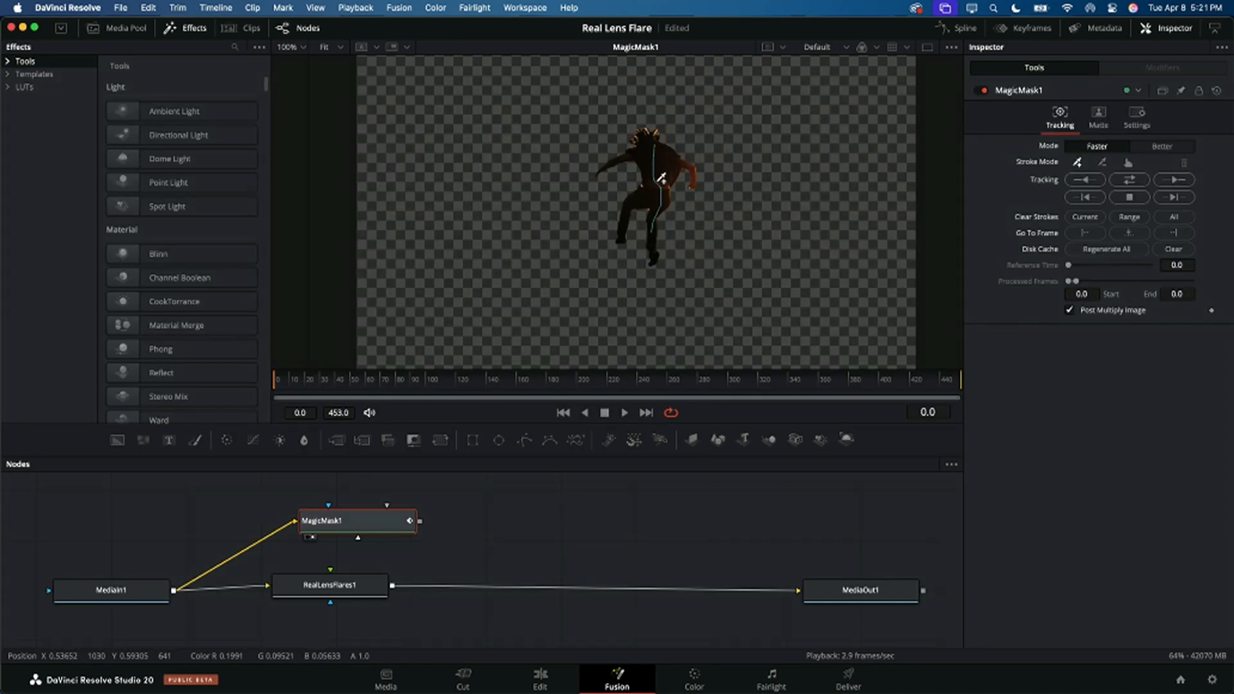
{"action": "left_click", "coordinate": [1129, 180]}
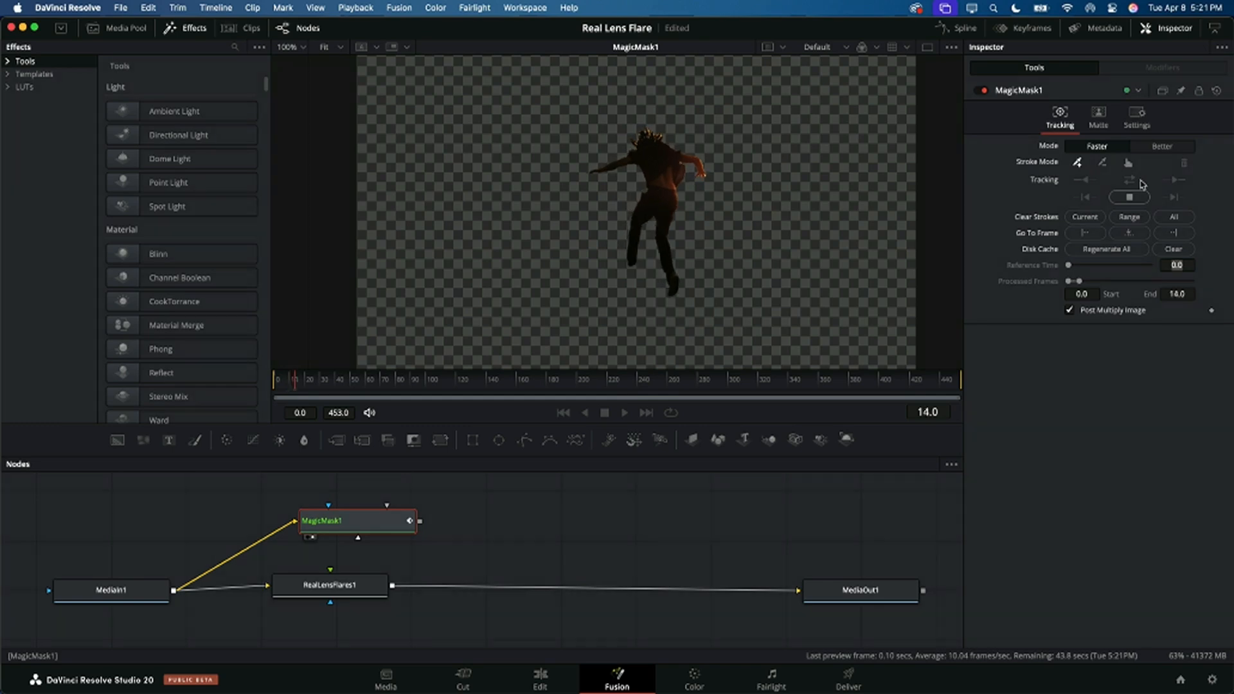
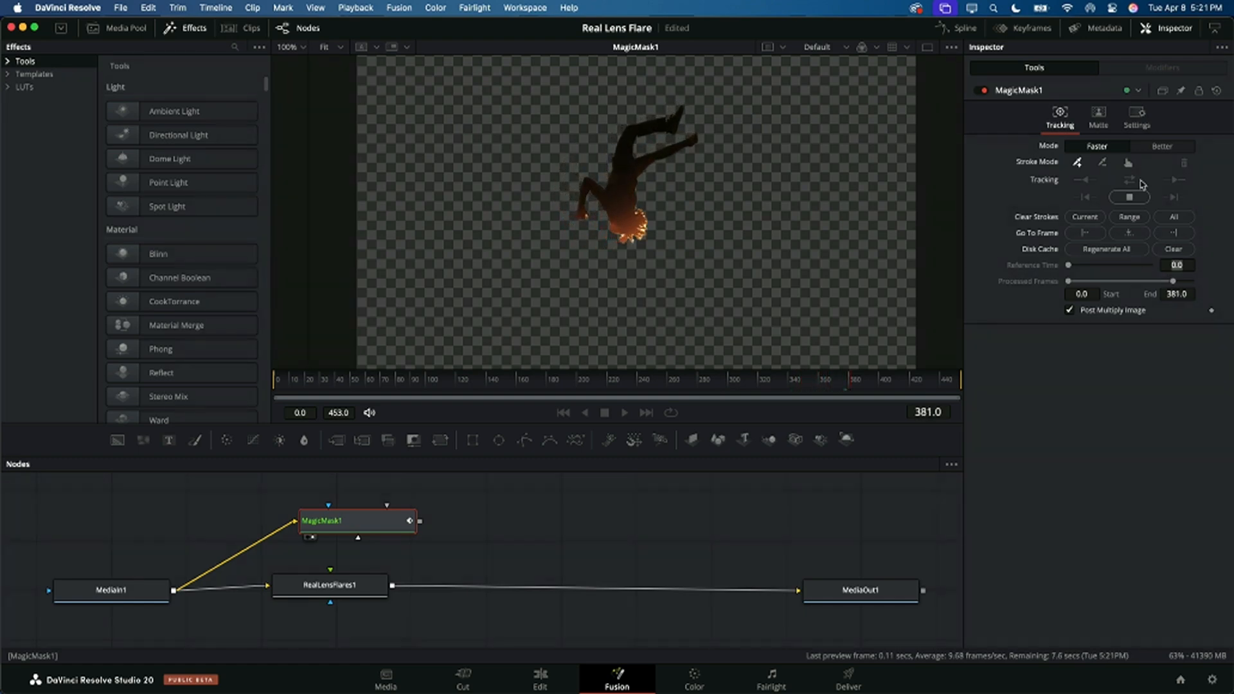
Step: Let the Magic Mask tracking run to the end, review the matte in reverse and scrub back to frame 98
{"action": "left_click", "coordinate": [1134, 196]}
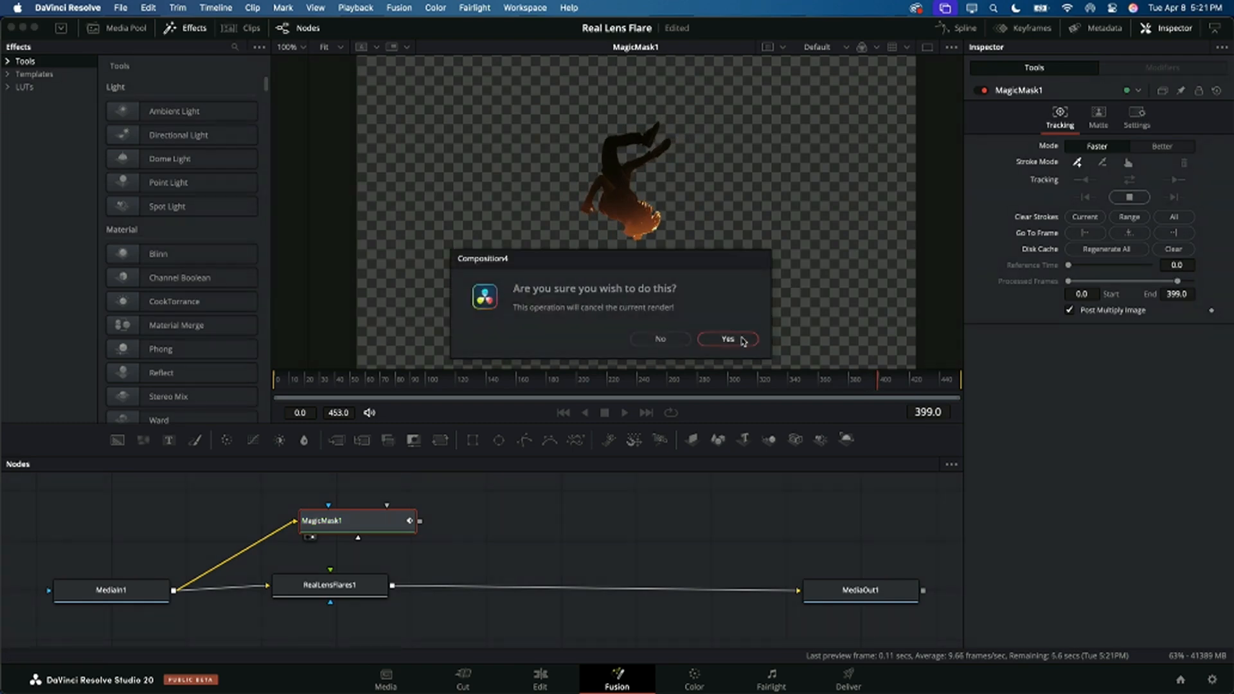
{"action": "left_click", "coordinate": [659, 338]}
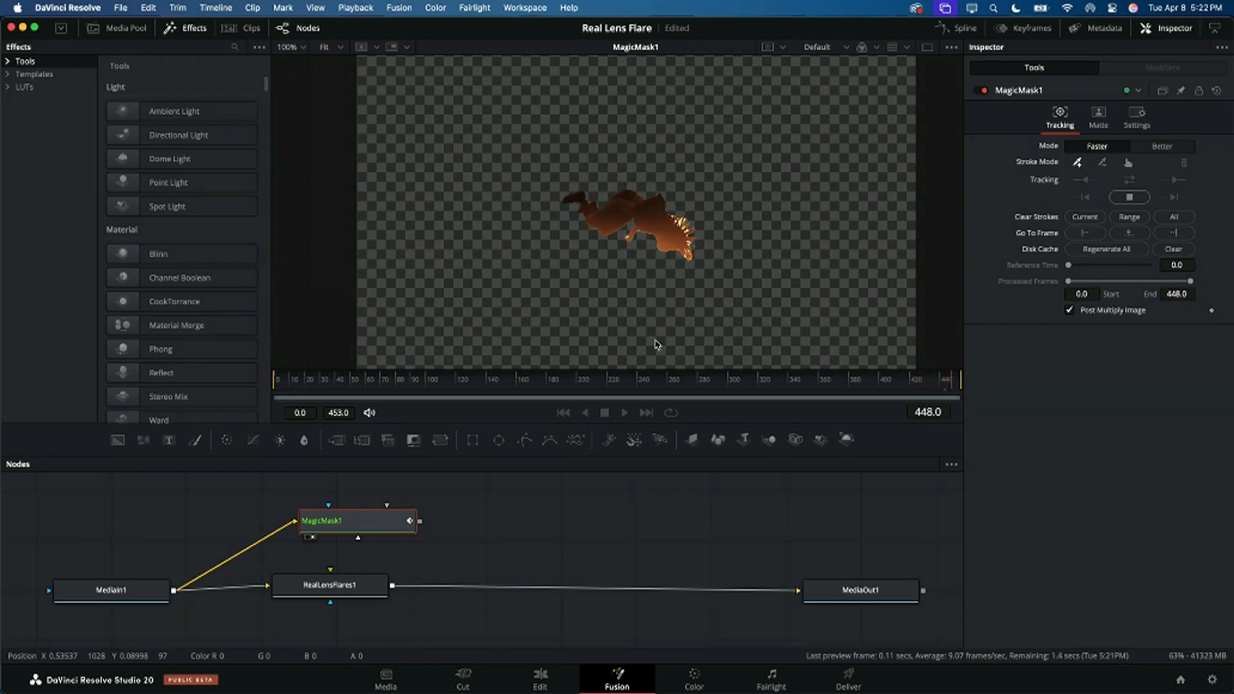
{"action": "left_click", "coordinate": [584, 412]}
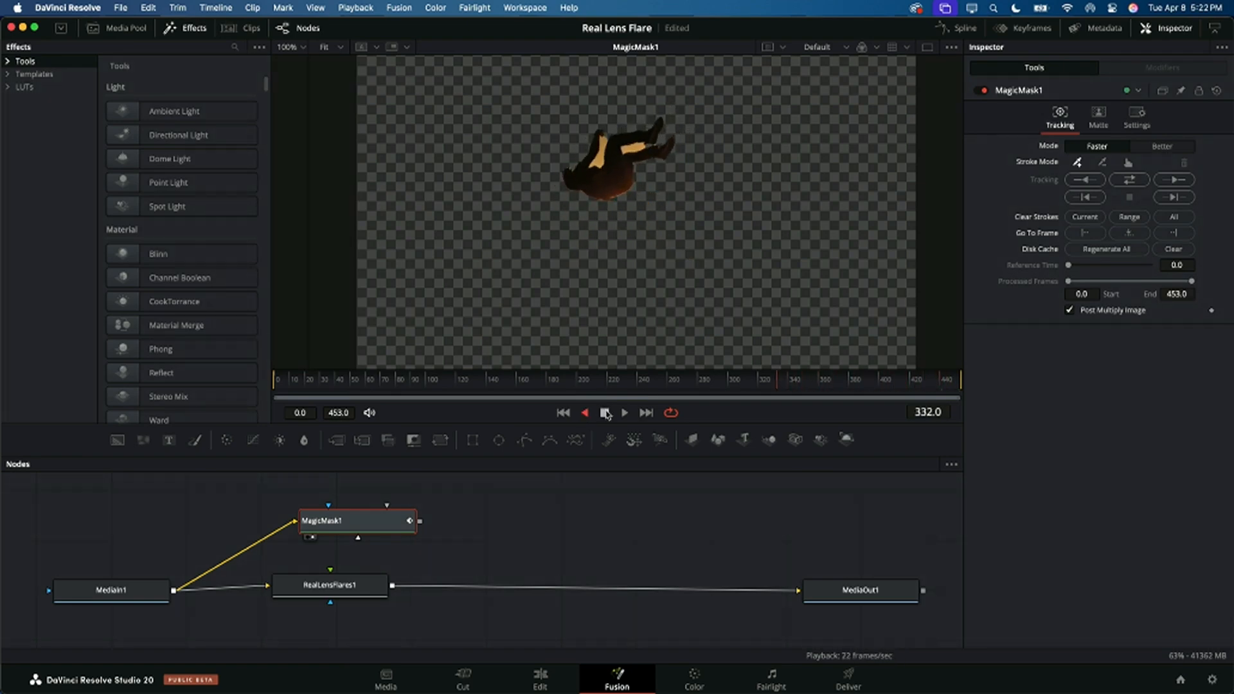
{"action": "left_click", "coordinate": [606, 414]}
{"action": "left_click", "coordinate": [540, 384]}
{"action": "left_click_drag", "start_coordinate": [540, 384], "coordinate": [424, 381]}
Step: Move RealLensFlares1 closer to MediaOut1 and place the MagicMask1 node directly above it
{"action": "mouse_move", "coordinate": [362, 523]}
{"action": "left_mouse_down"}
{"action": "mouse_move", "coordinate": [366, 488]}
{"action": "mouse_move", "coordinate": [386, 492]}
{"action": "mouse_move", "coordinate": [376, 514]}
{"action": "left_mouse_up"}
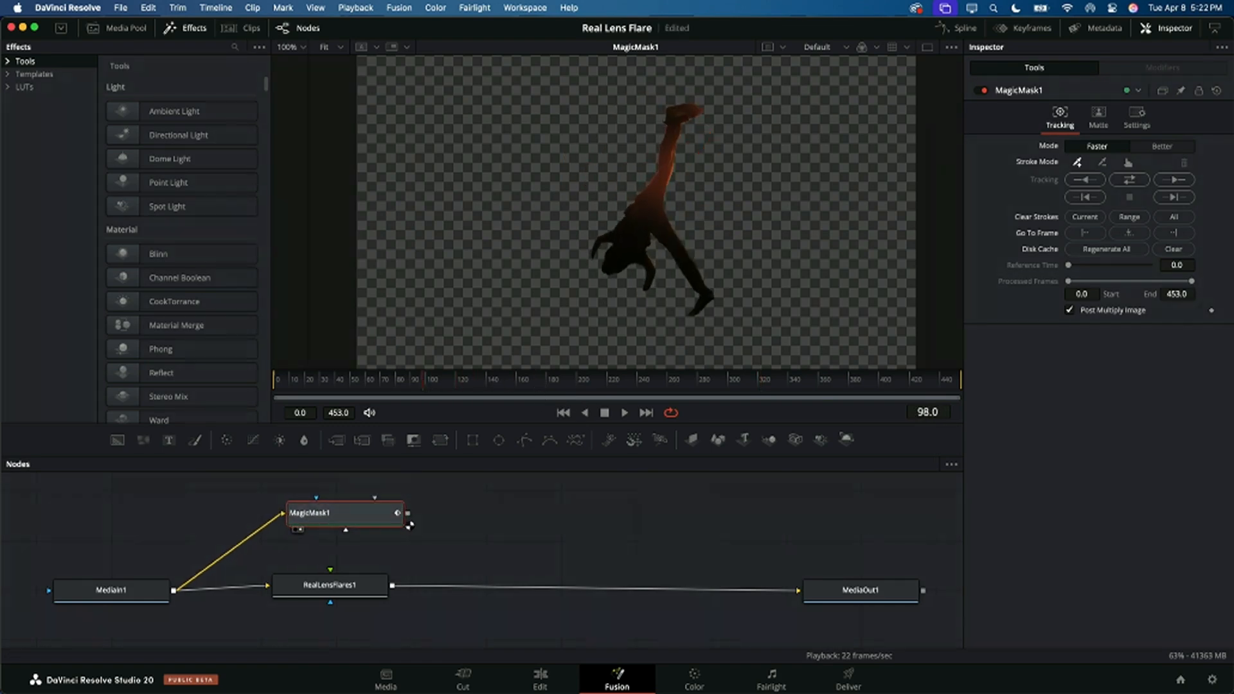
{"action": "left_click_drag", "start_coordinate": [333, 586], "coordinate": [403, 587]}
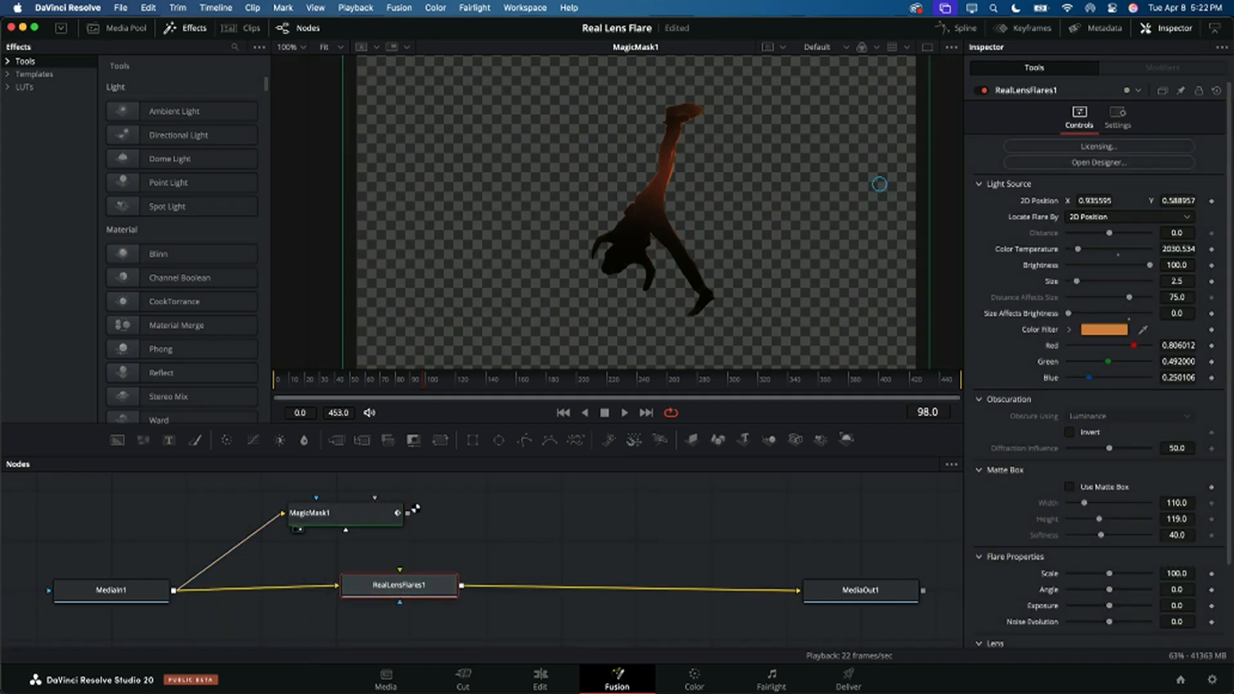
{"action": "left_click_drag", "start_coordinate": [404, 513], "coordinate": [391, 555]}
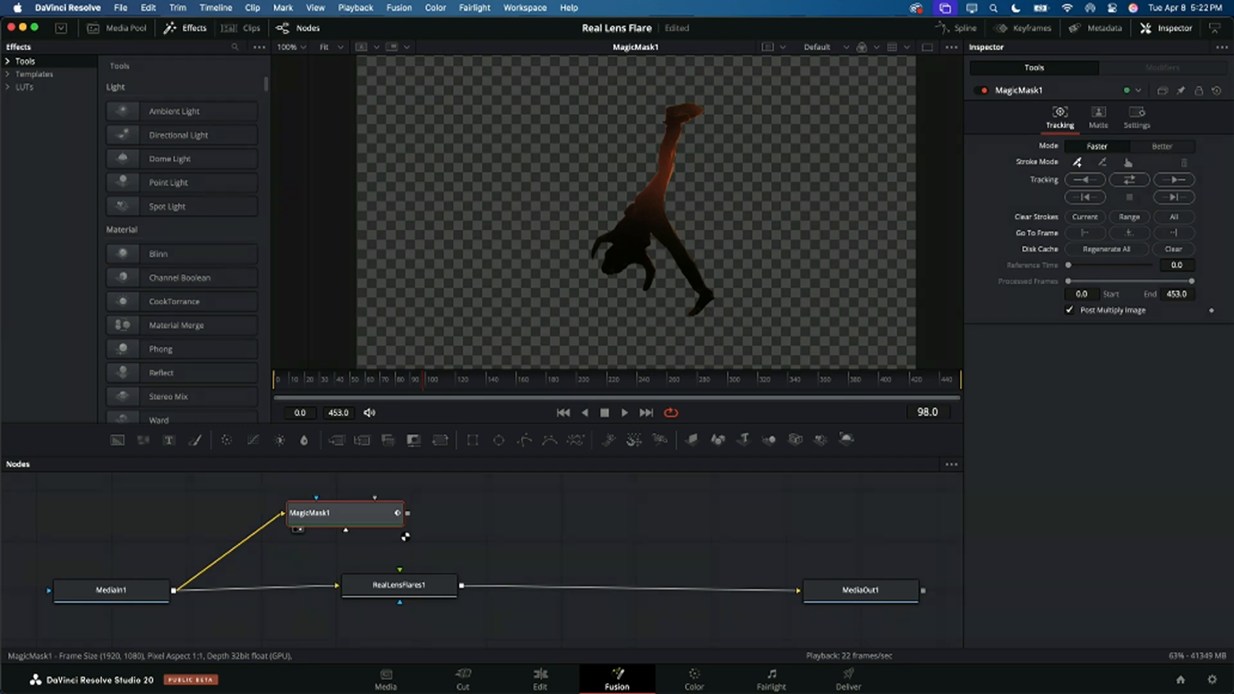
{"action": "left_click", "coordinate": [432, 513]}
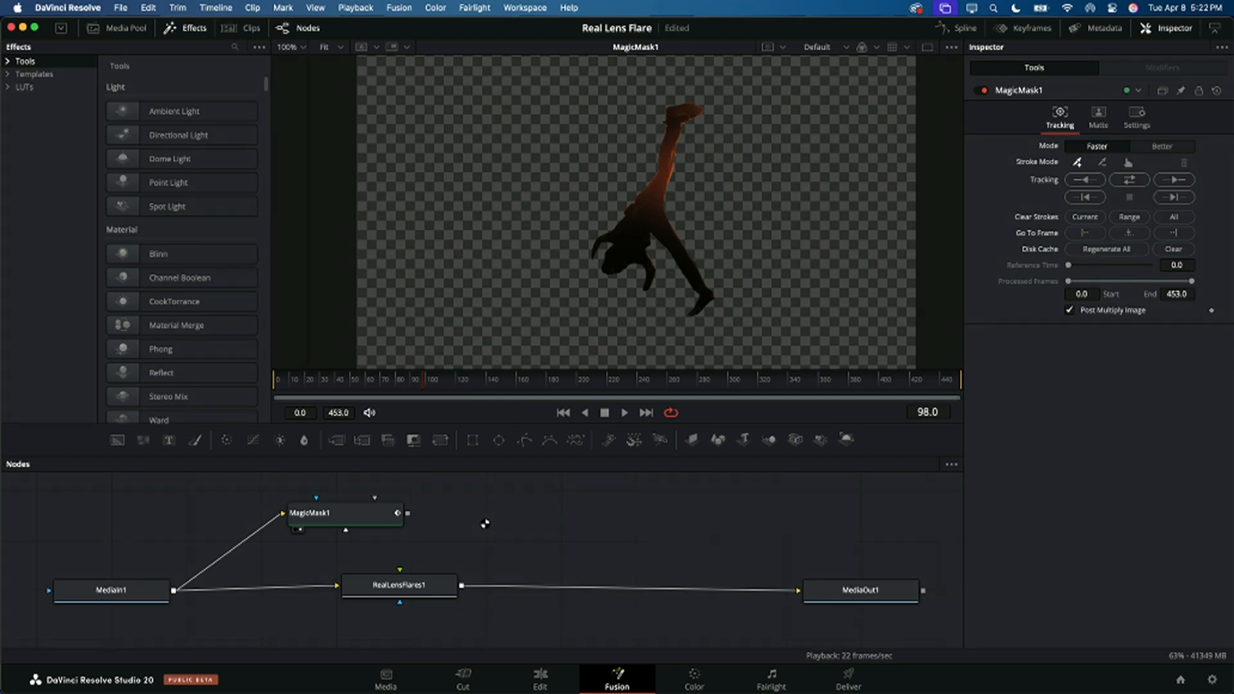
{"action": "left_click_drag", "start_coordinate": [411, 511], "coordinate": [455, 536]}
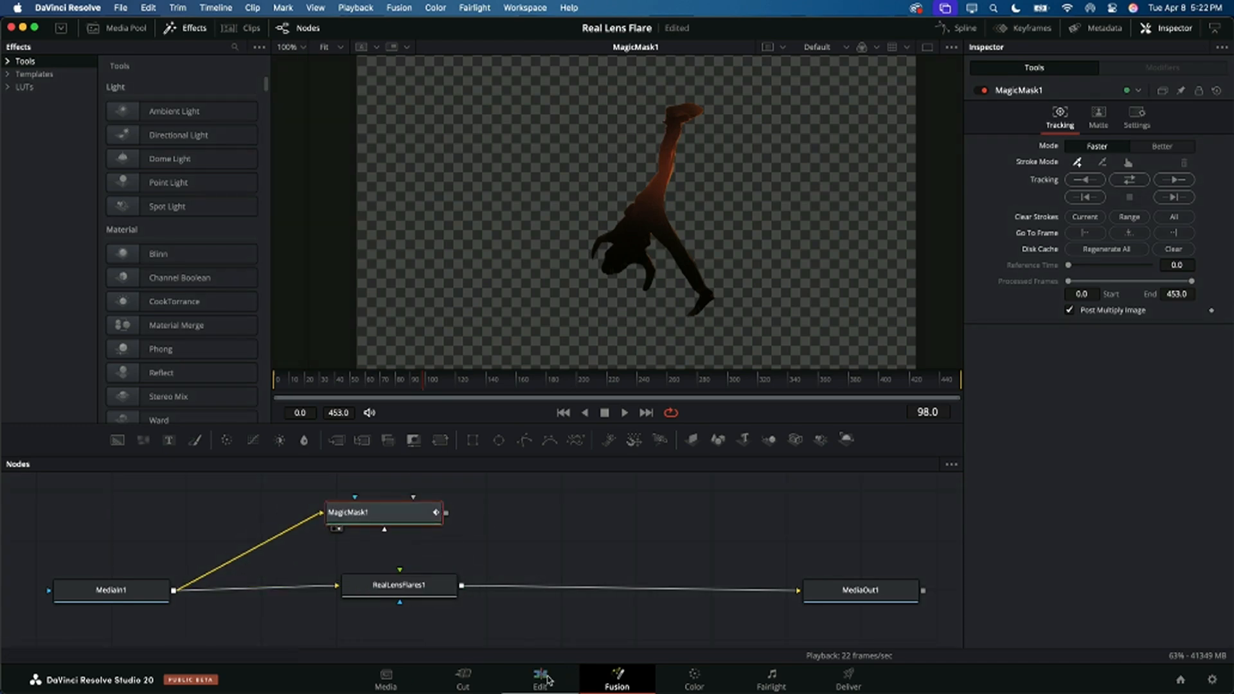
Step: Open the Magic Mask timeline on the Edit page and play it from the beginning
{"action": "left_click", "coordinate": [543, 678]}
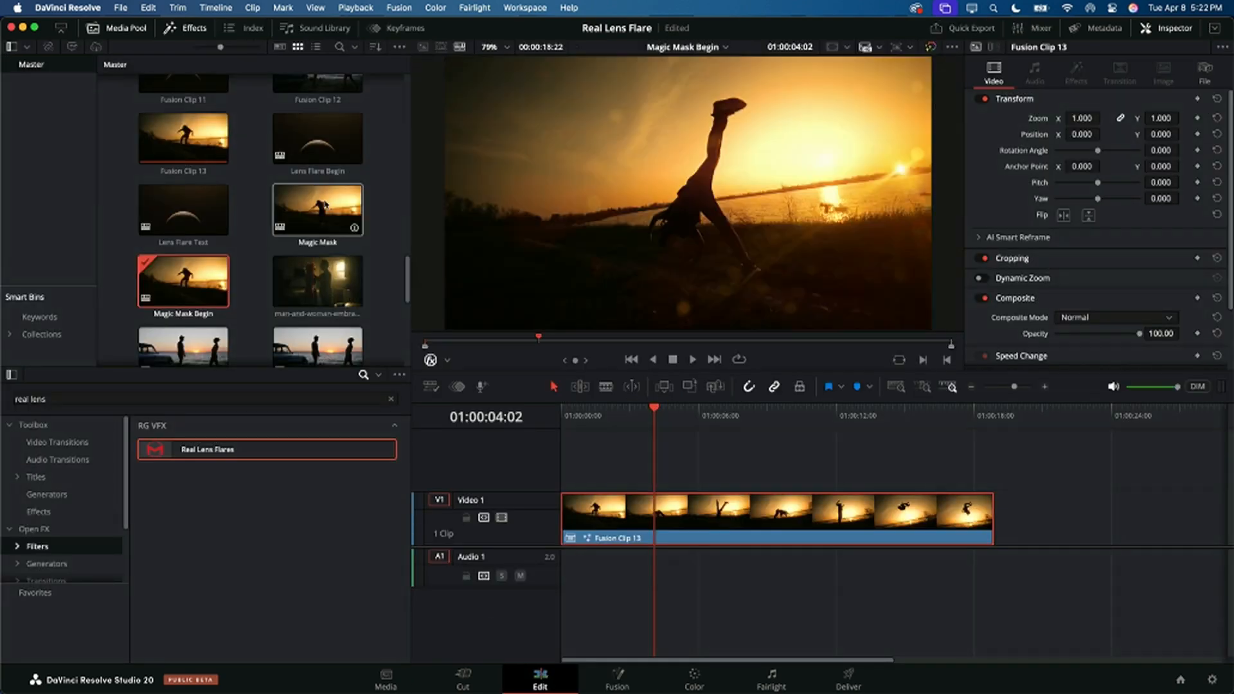
{"action": "left_click", "coordinate": [325, 205]}
{"action": "double_click", "coordinate": [324, 206]}
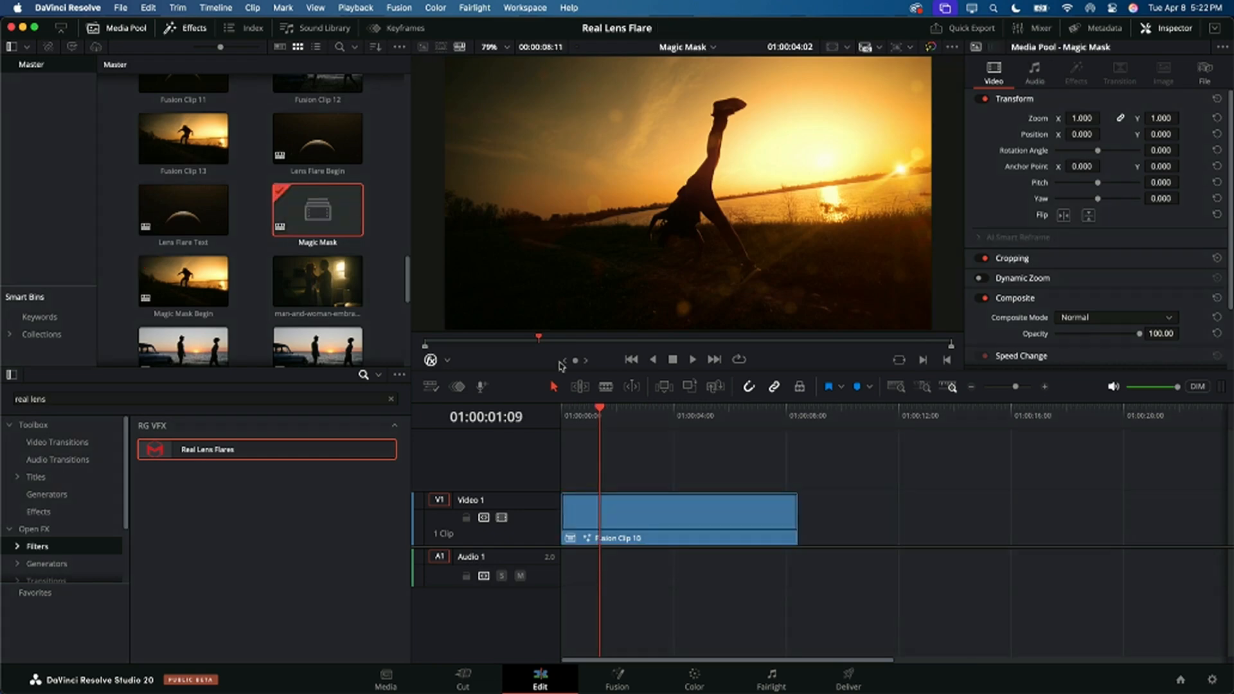
{"action": "left_click_drag", "start_coordinate": [600, 419], "coordinate": [549, 413]}
{"action": "key", "text": "space"}
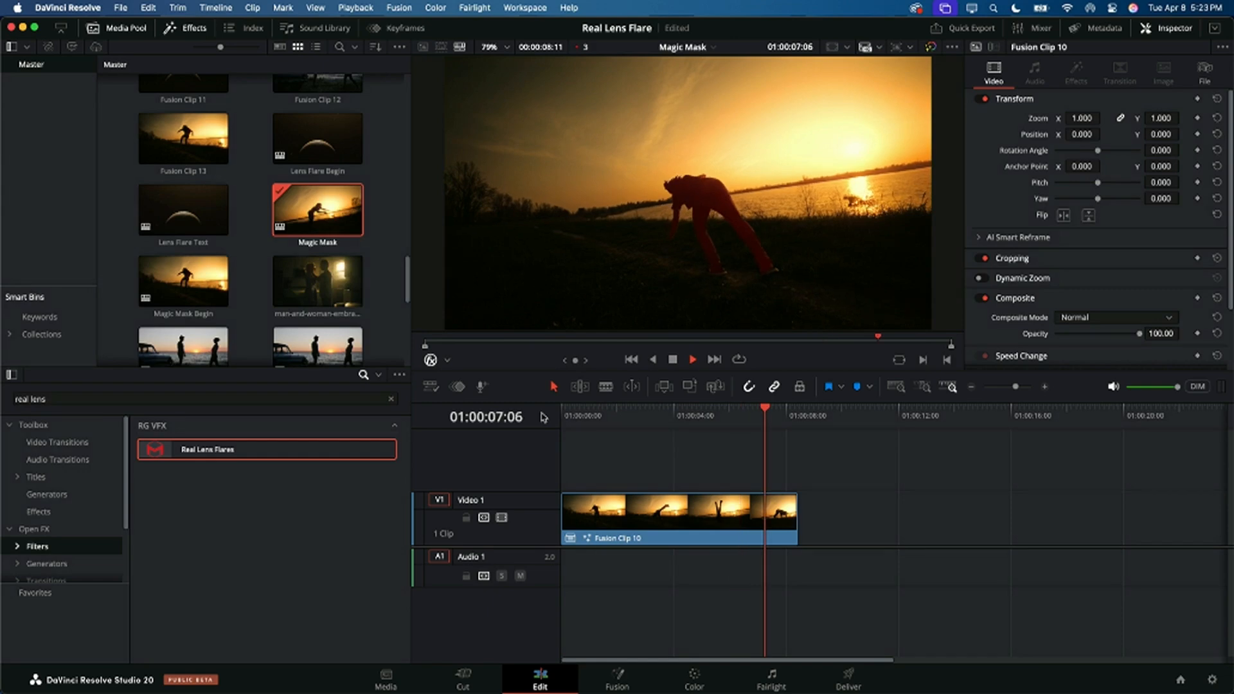
{"action": "key", "text": "space"}
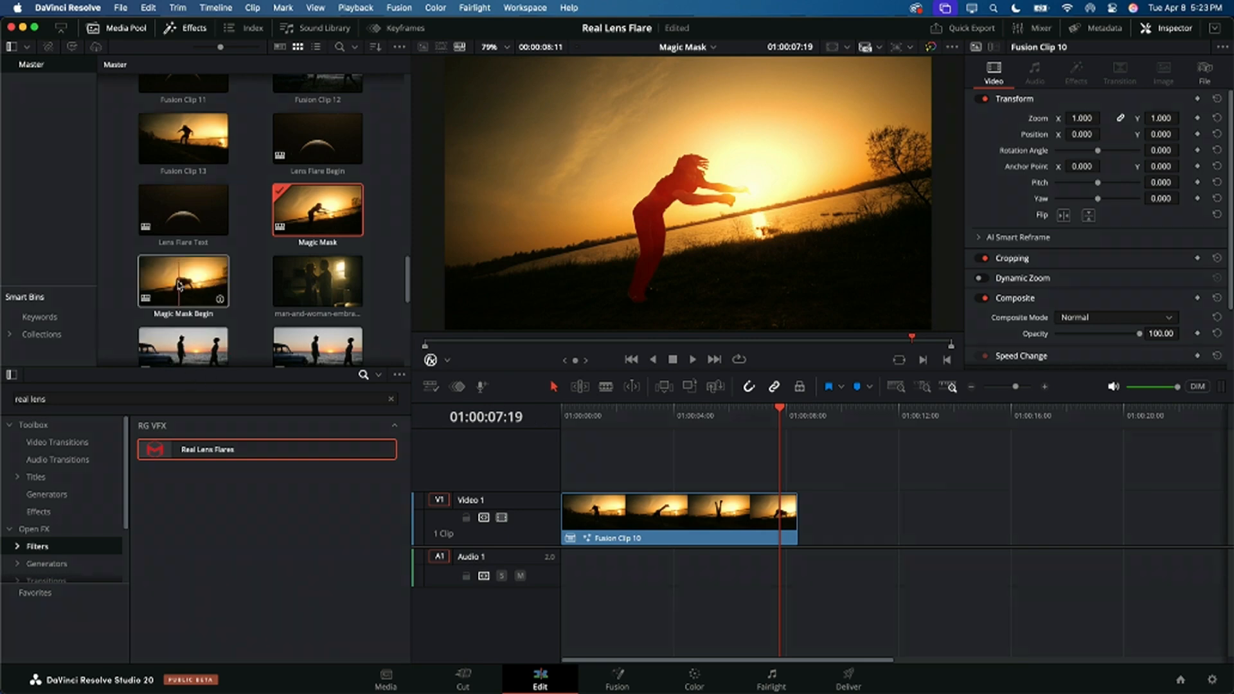
Step: Open Fusion Clip 10 on the Fusion page and view the output of its RealLensFlares1 node
{"action": "left_click", "coordinate": [208, 278]}
{"action": "left_click", "coordinate": [602, 475]}
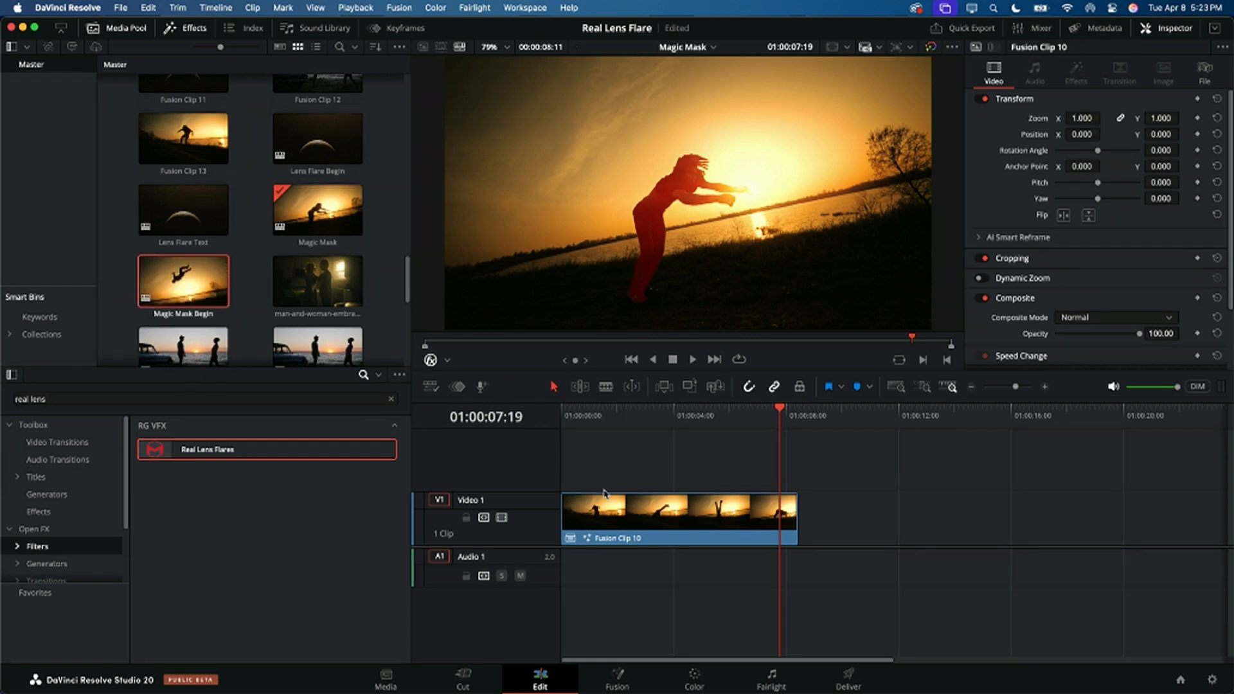
{"action": "left_click", "coordinate": [691, 526]}
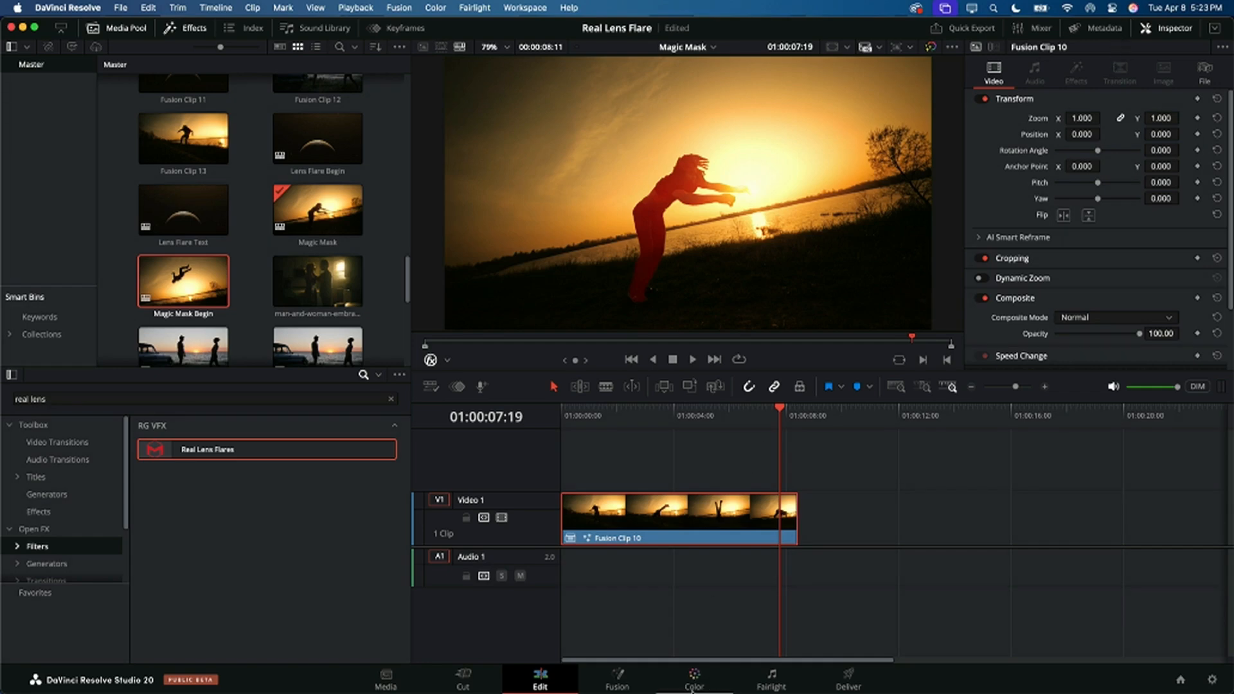
{"action": "left_click", "coordinate": [616, 678]}
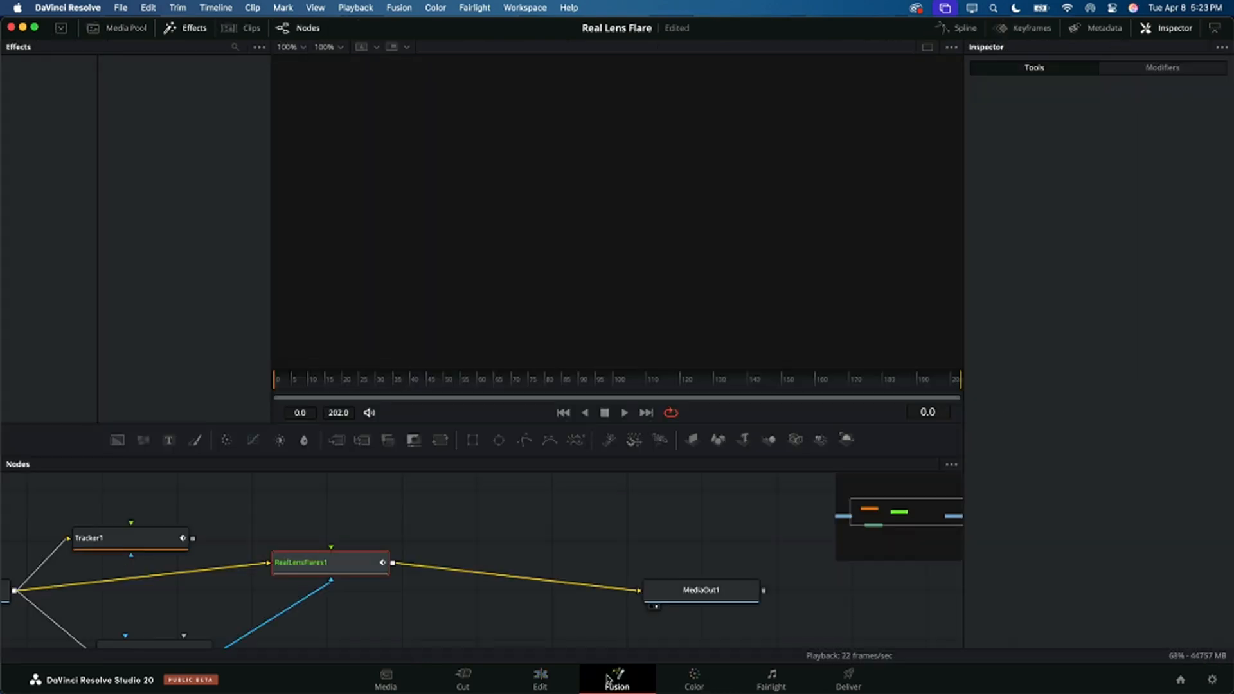
{"action": "left_click", "coordinate": [360, 564]}
{"action": "left_click_drag", "start_coordinate": [348, 570], "coordinate": [374, 565]}
{"action": "key", "text": "1"}
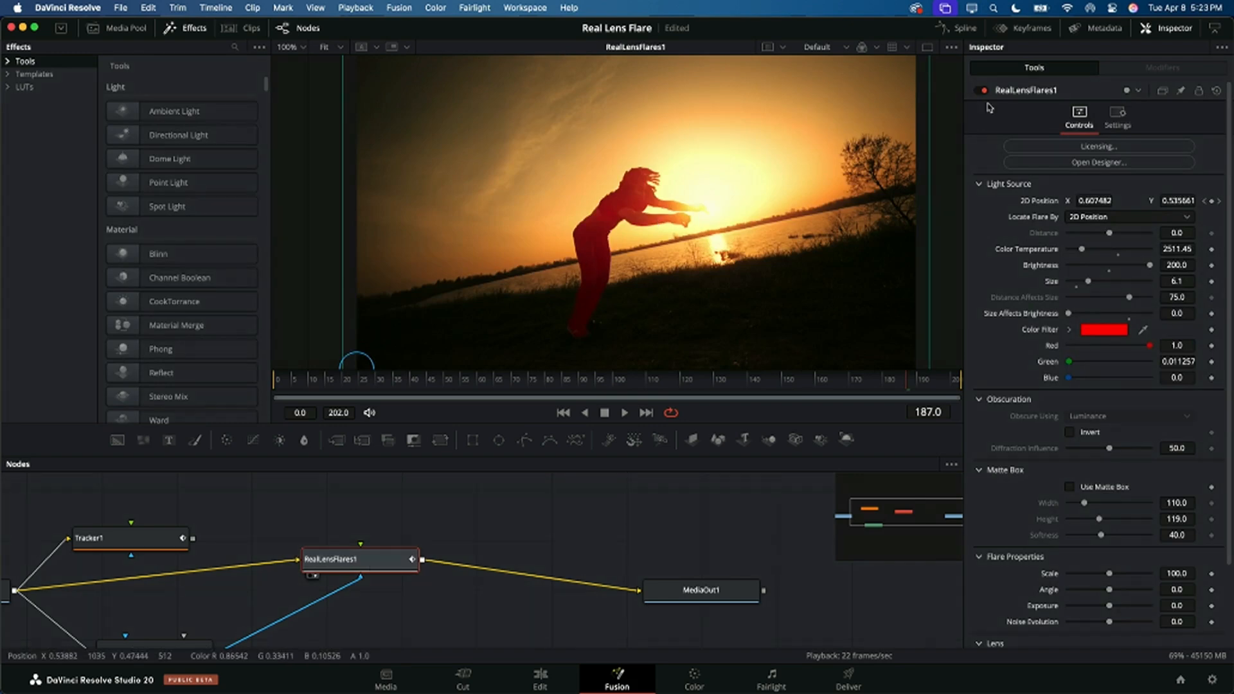
Step: Try to open the flare designer for RealLensFlares1 and force quit DaVinci Resolve
{"action": "left_click", "coordinate": [1076, 165]}
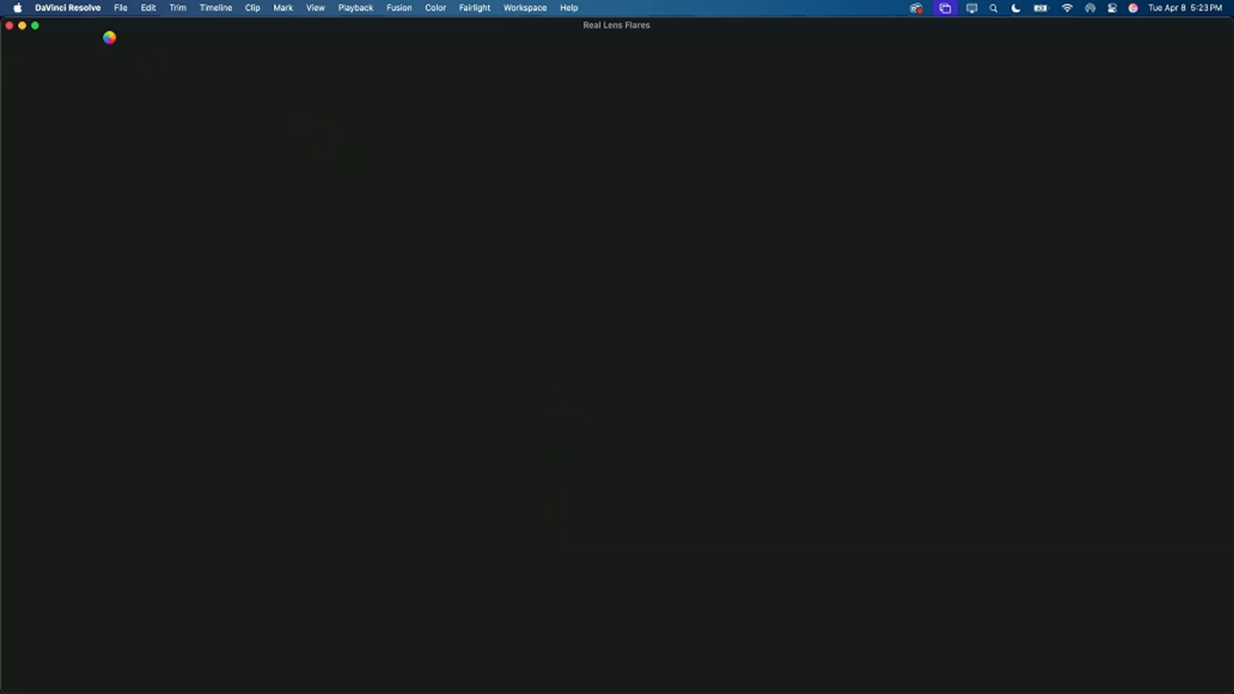
{"action": "mouse_move", "coordinate": [410, 693]}
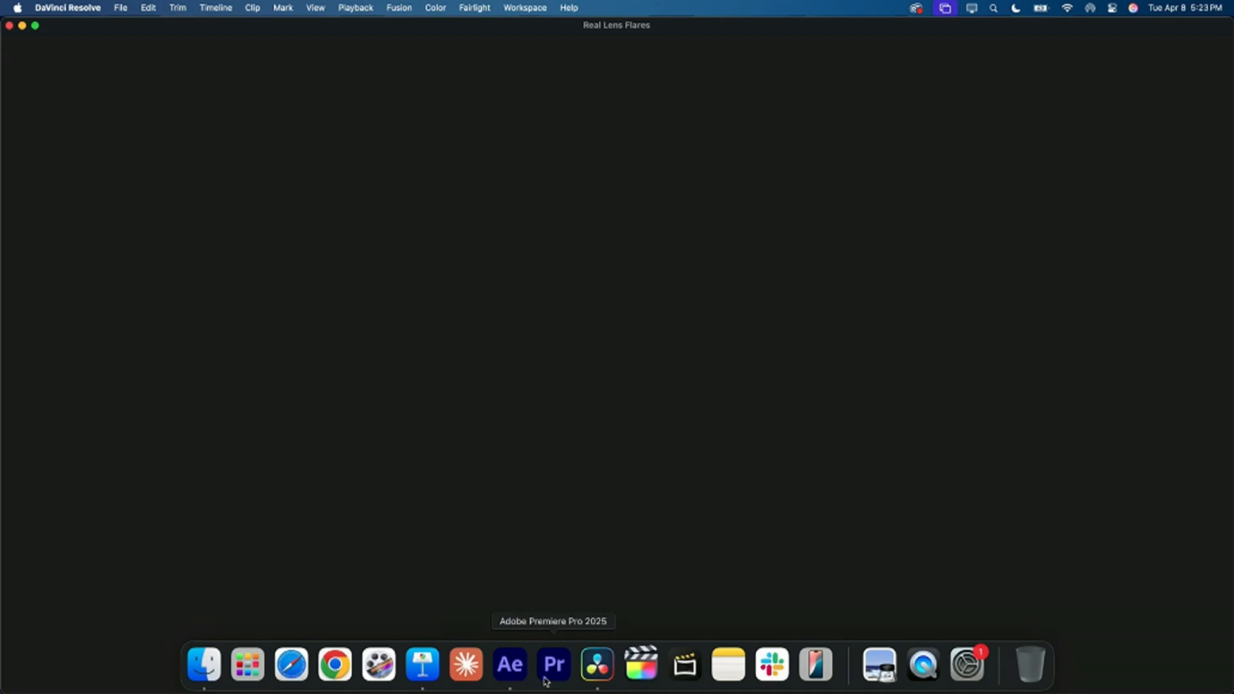
{"action": "left_click", "coordinate": [600, 669]}
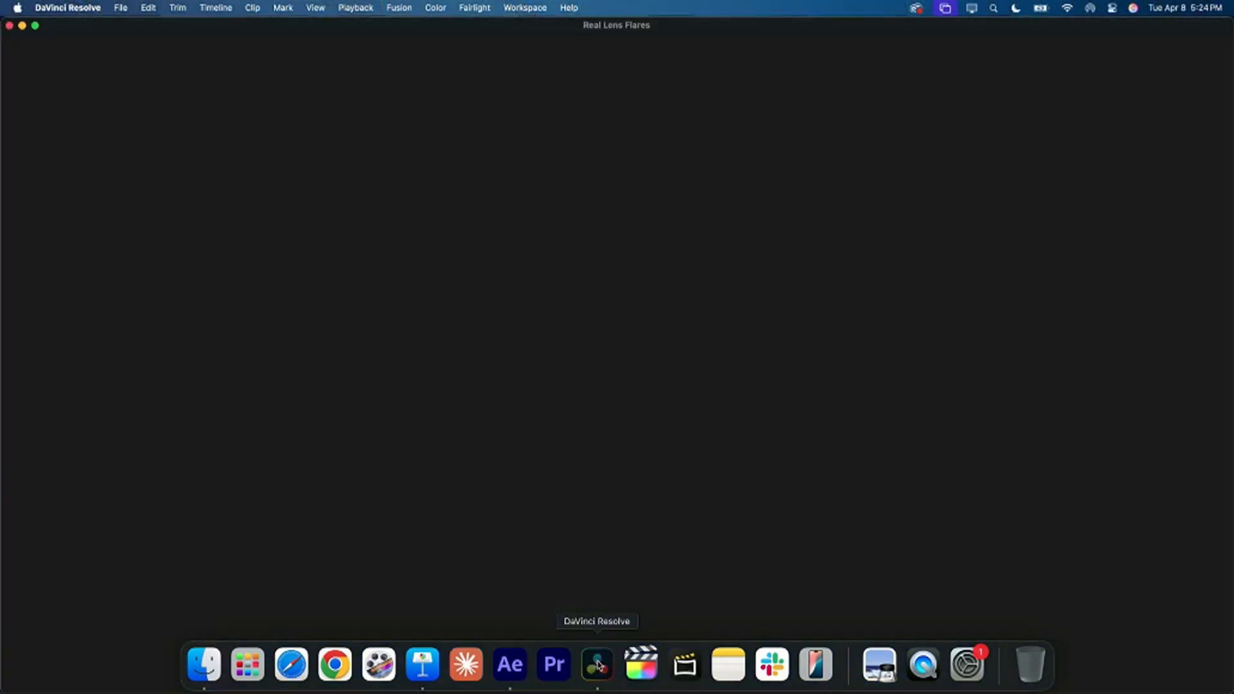
{"action": "right_click", "coordinate": [597, 667]}
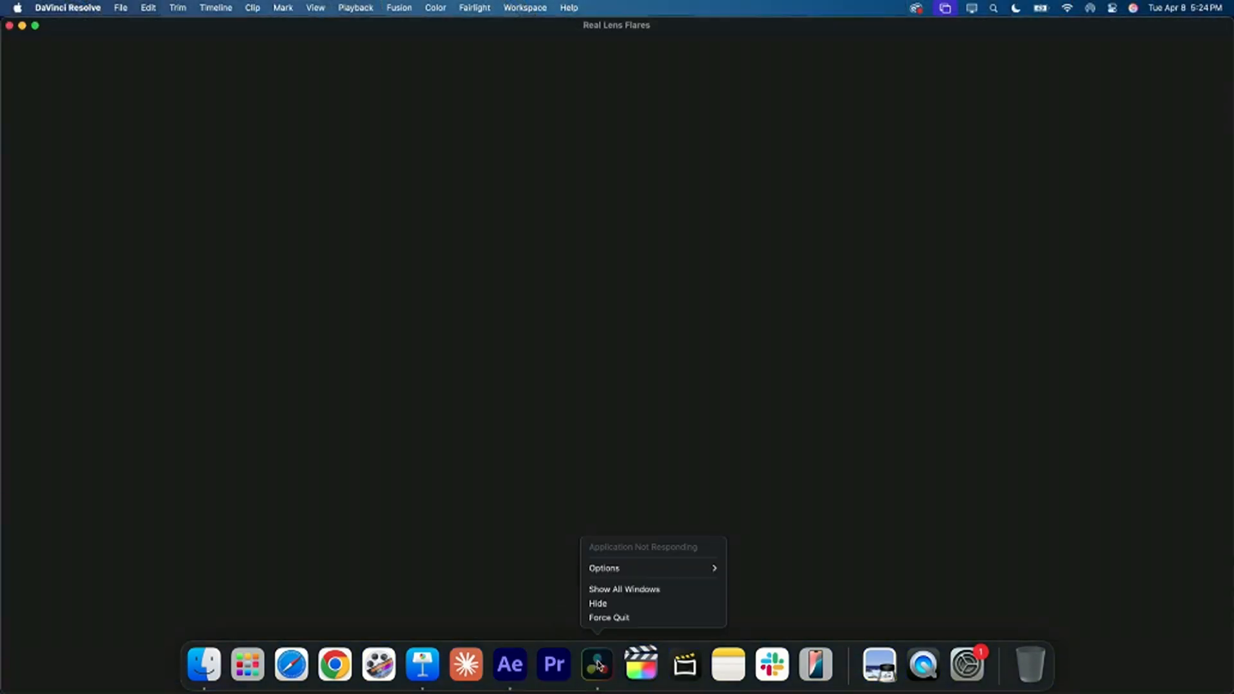
{"action": "left_click", "coordinate": [617, 621]}
Step: Switch to After Effects and play the Preset composition from its start
{"action": "left_click", "coordinate": [518, 664]}
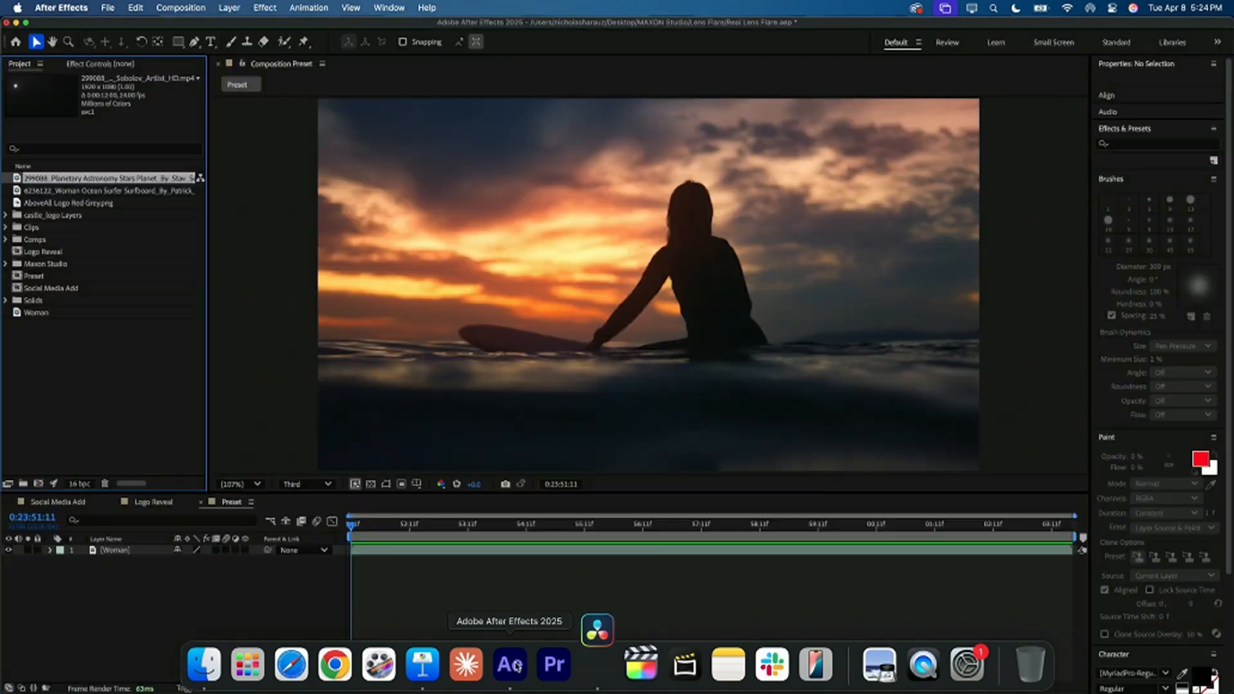
{"action": "left_click_drag", "start_coordinate": [467, 524], "coordinate": [329, 528]}
{"action": "key", "text": "space"}
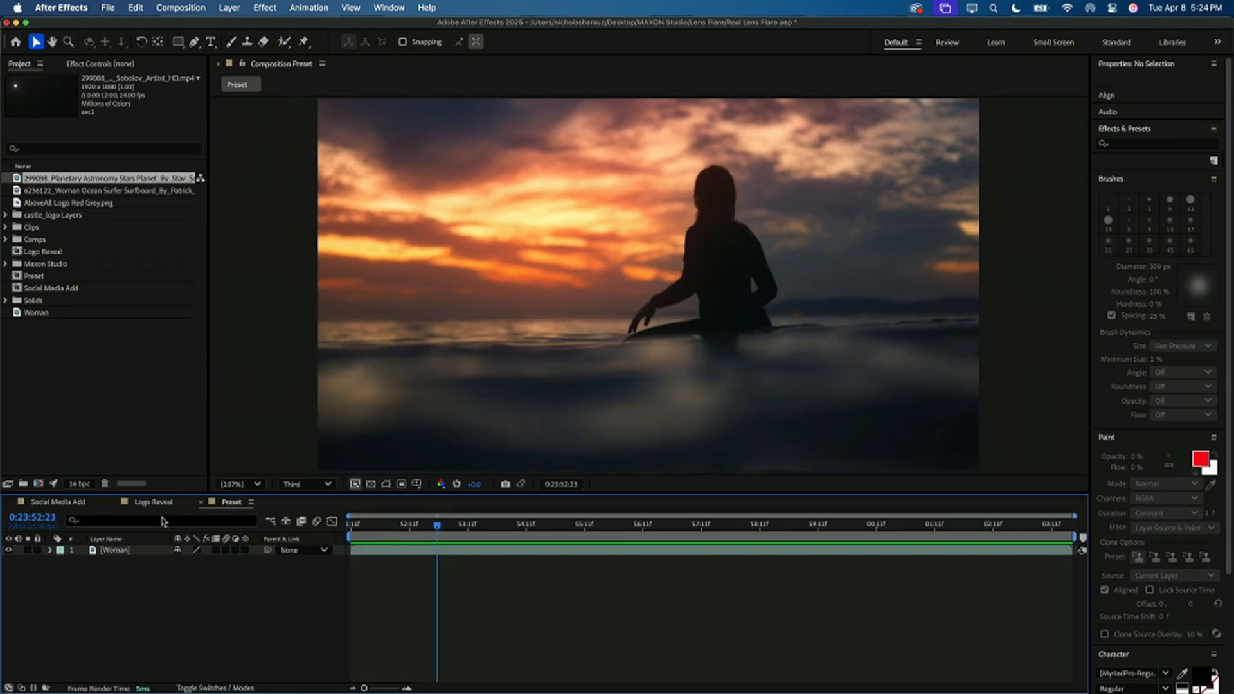
Step: Find the Real Lens Flares effect by searching "real lens flare" and apply it to the Woman layer
{"action": "left_click", "coordinate": [124, 551]}
{"action": "left_click", "coordinate": [1137, 218]}
{"action": "type", "text": "r"}
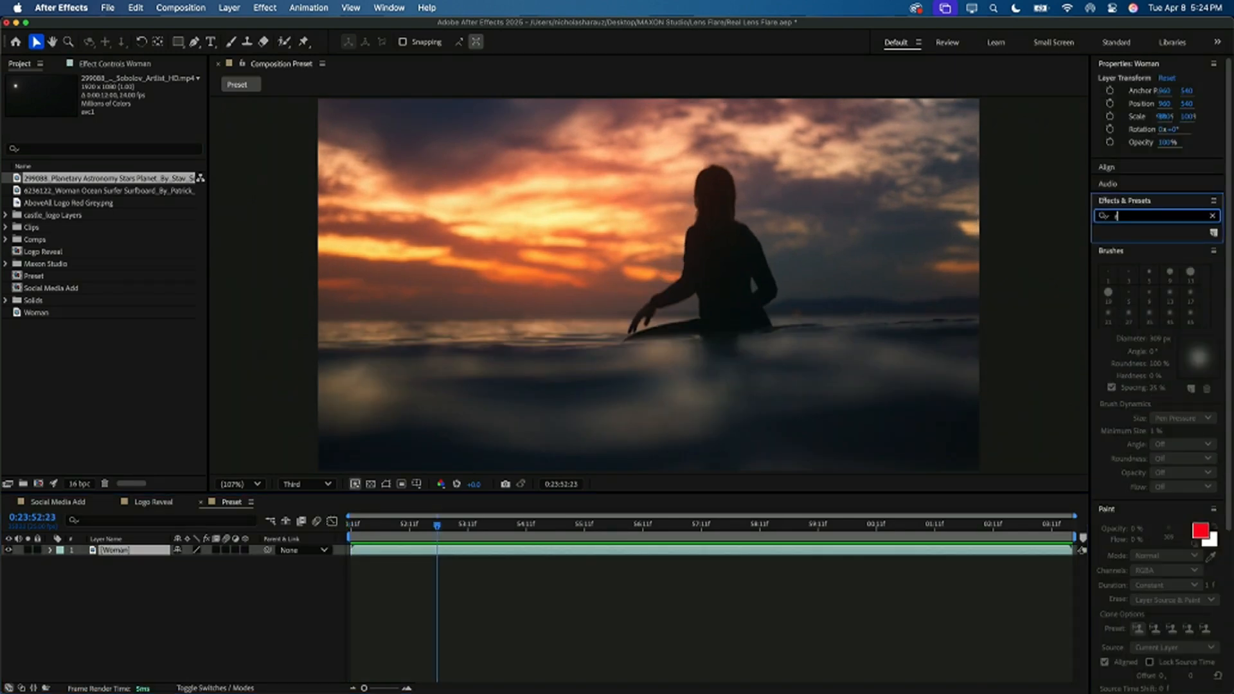
{"action": "type", "text": "eal lens flare"}
{"action": "left_click", "coordinate": [1140, 205]}
{"action": "left_click", "coordinate": [1140, 204]}
{"action": "left_click_drag", "start_coordinate": [1162, 240], "coordinate": [776, 276]}
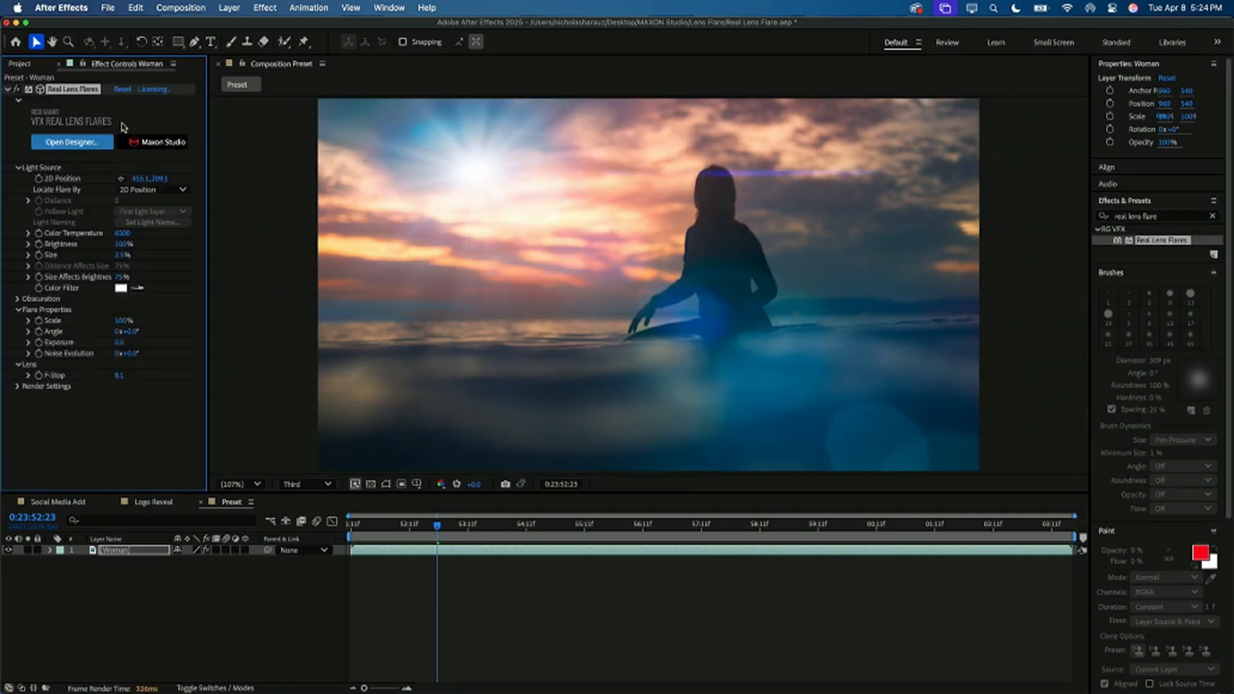
Step: Load the custom My Sun preset in the flare designer, move its light source over the bright clouds beside the surfer and confirm
{"action": "left_click", "coordinate": [88, 143]}
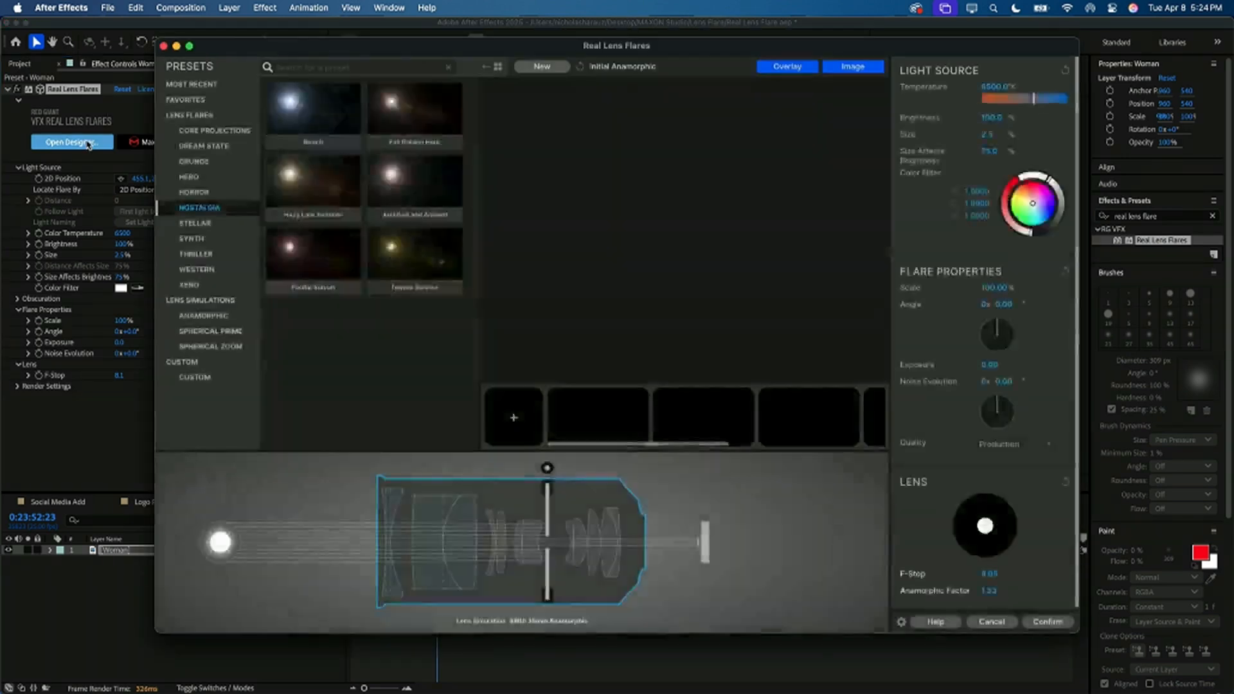
{"action": "left_click", "coordinate": [195, 378]}
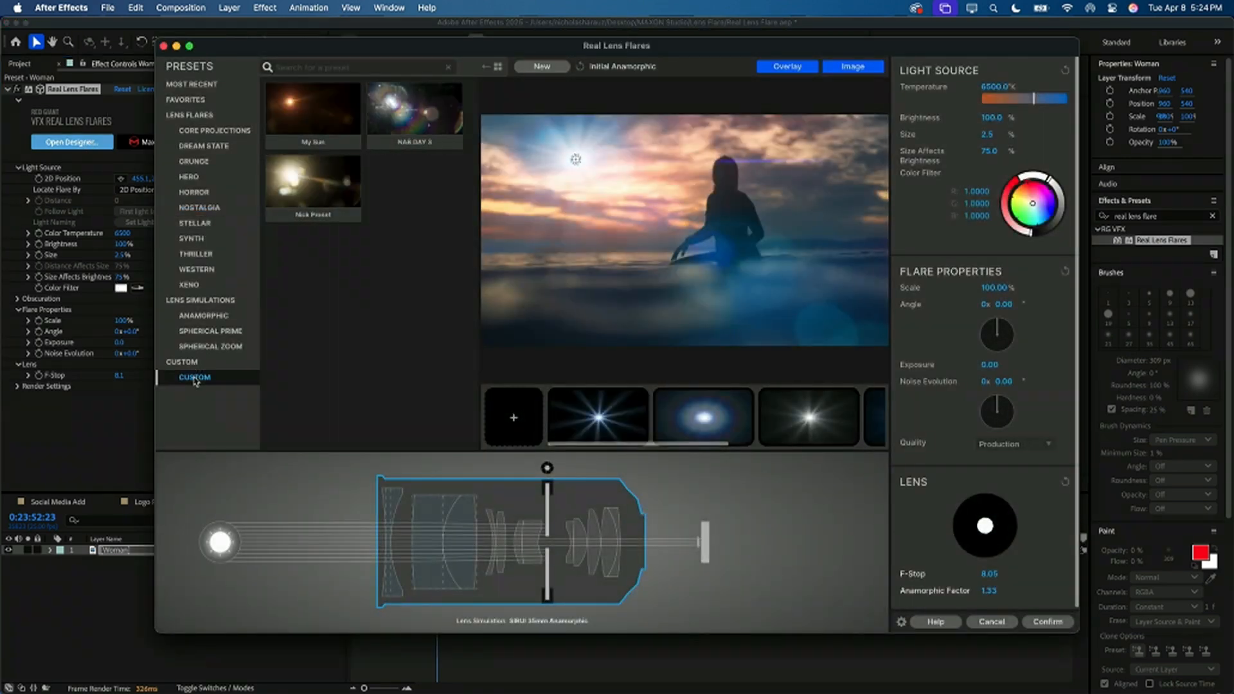
{"action": "left_click", "coordinate": [287, 111]}
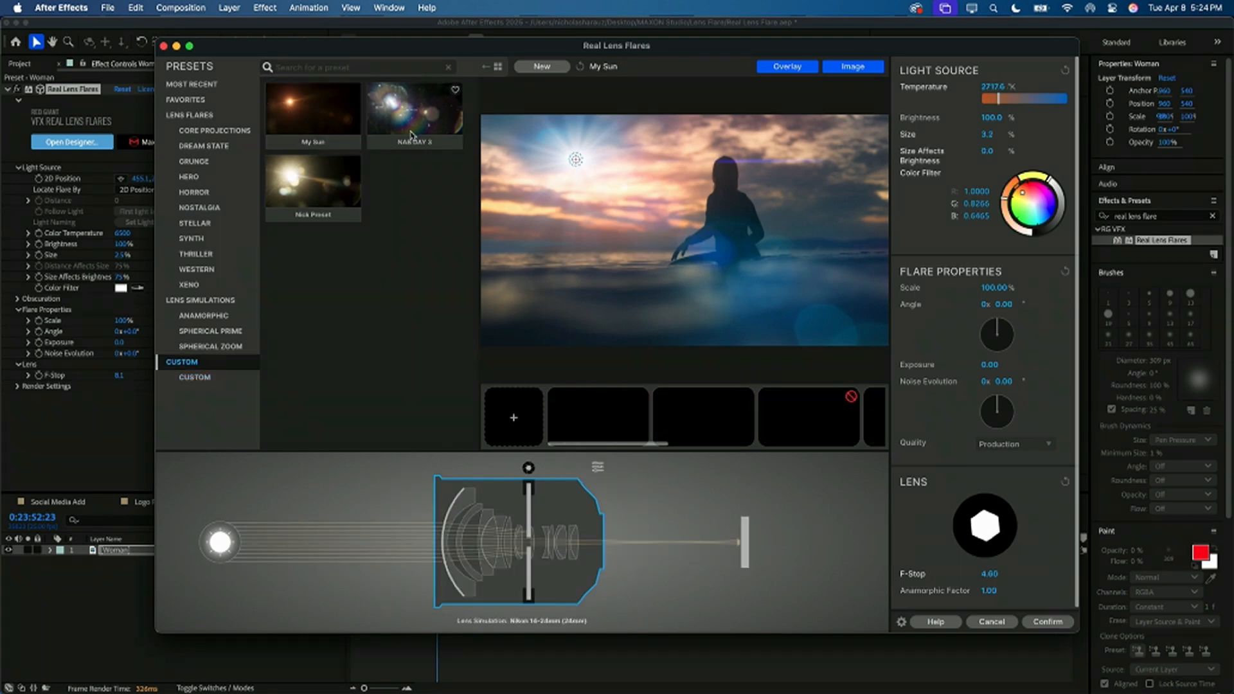
{"action": "left_click_drag", "start_coordinate": [576, 160], "coordinate": [648, 199]}
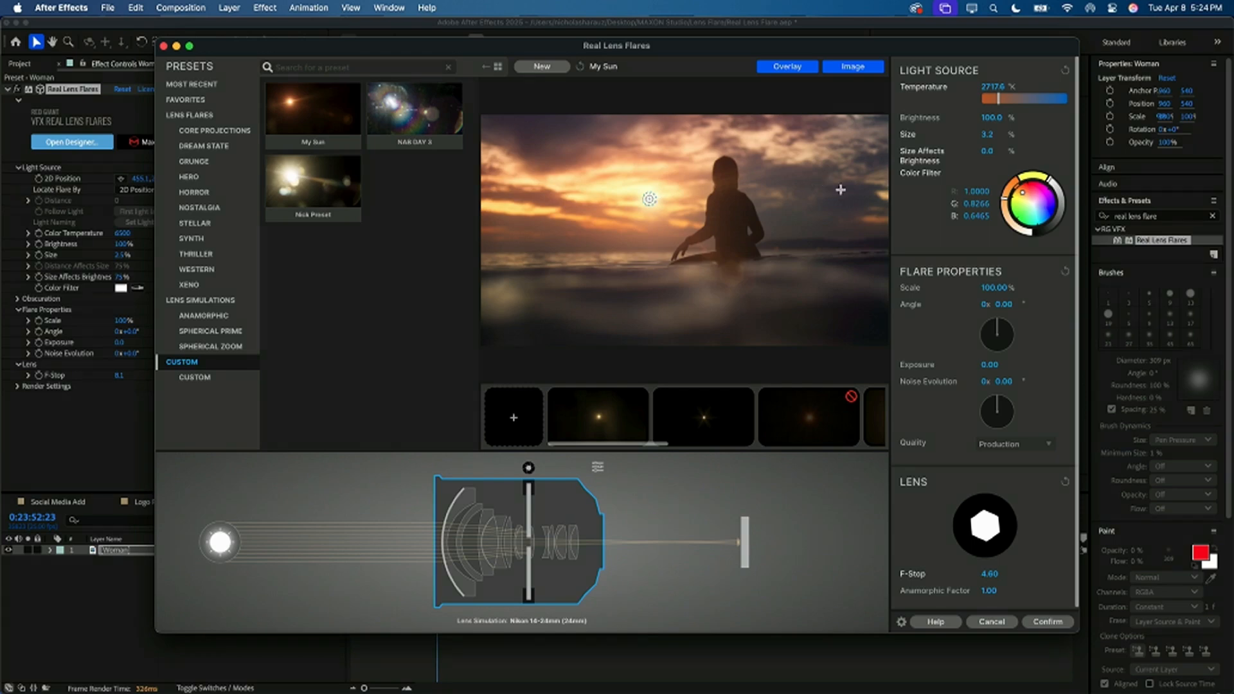
{"action": "left_click", "coordinate": [1057, 622]}
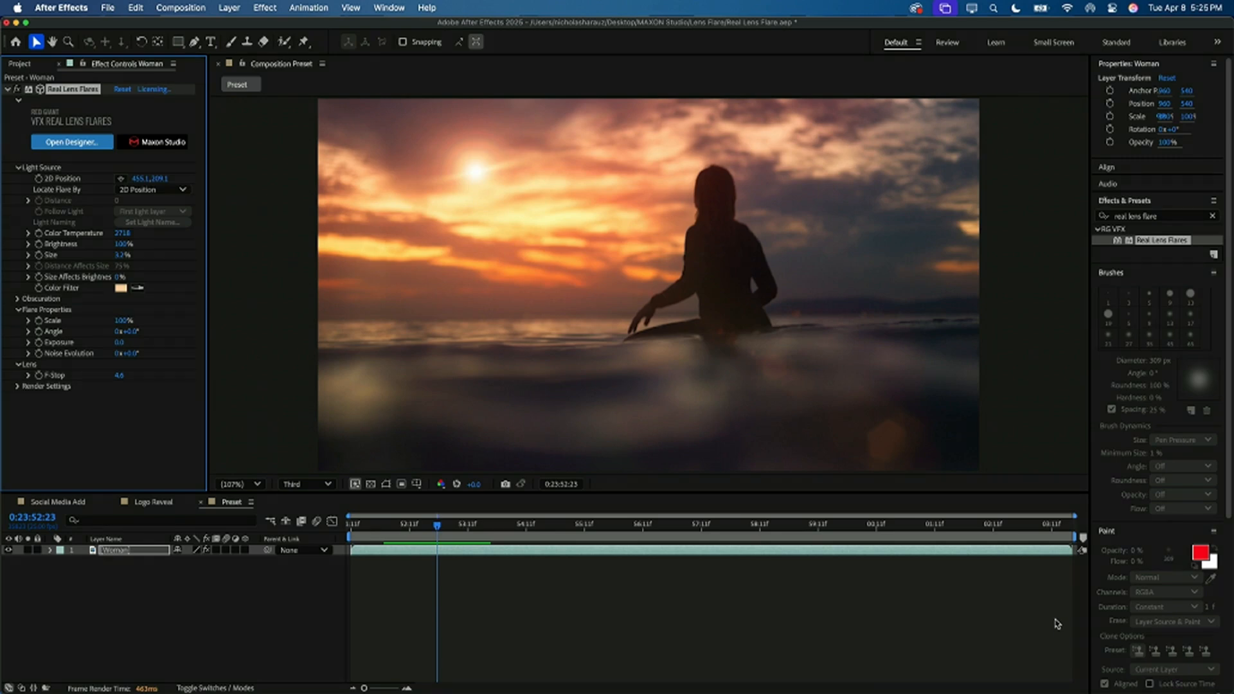
Step: Search the effects for "rg", clear the search and browse the full list to the RG effect categories
{"action": "left_click", "coordinate": [1149, 218]}
{"action": "type", "text": "rg"}
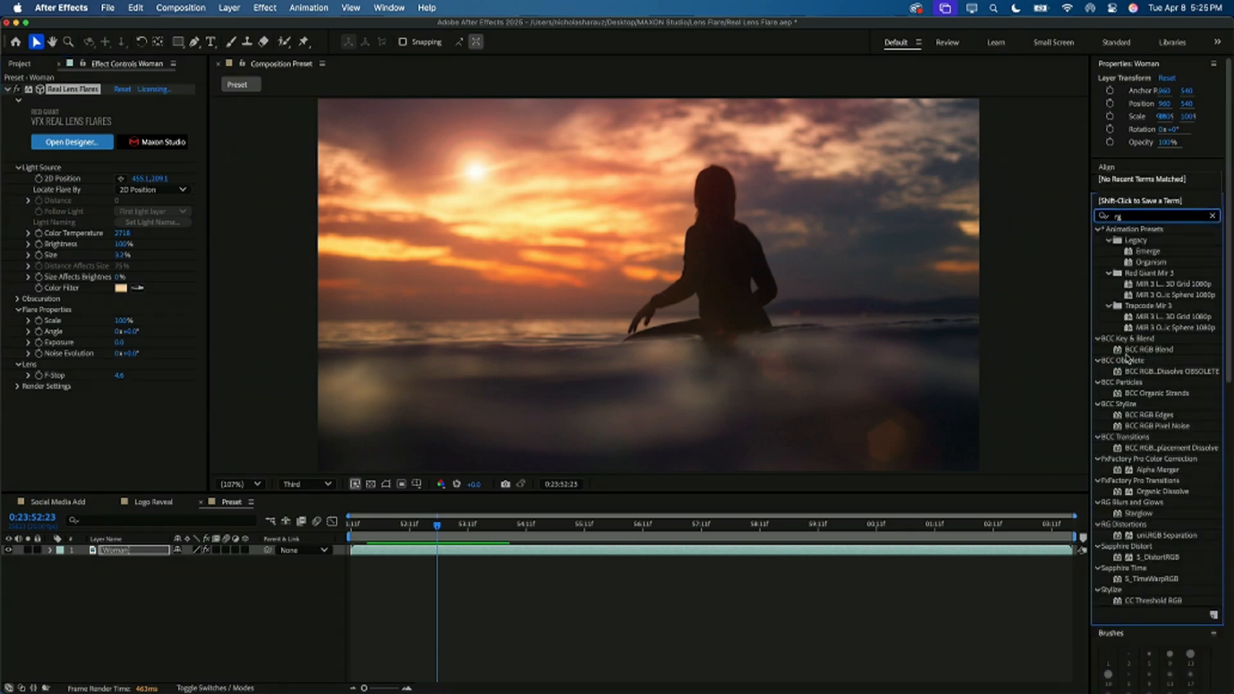
{"action": "left_click", "coordinate": [1212, 216]}
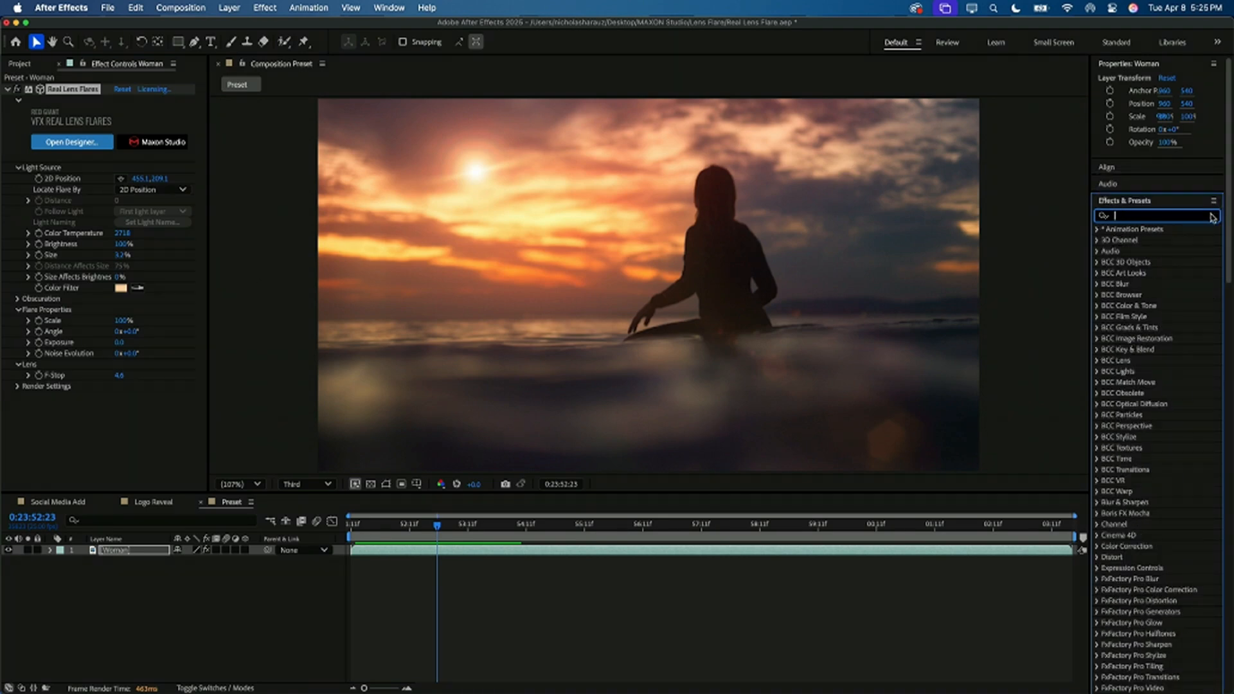
{"action": "left_click", "coordinate": [1130, 168]}
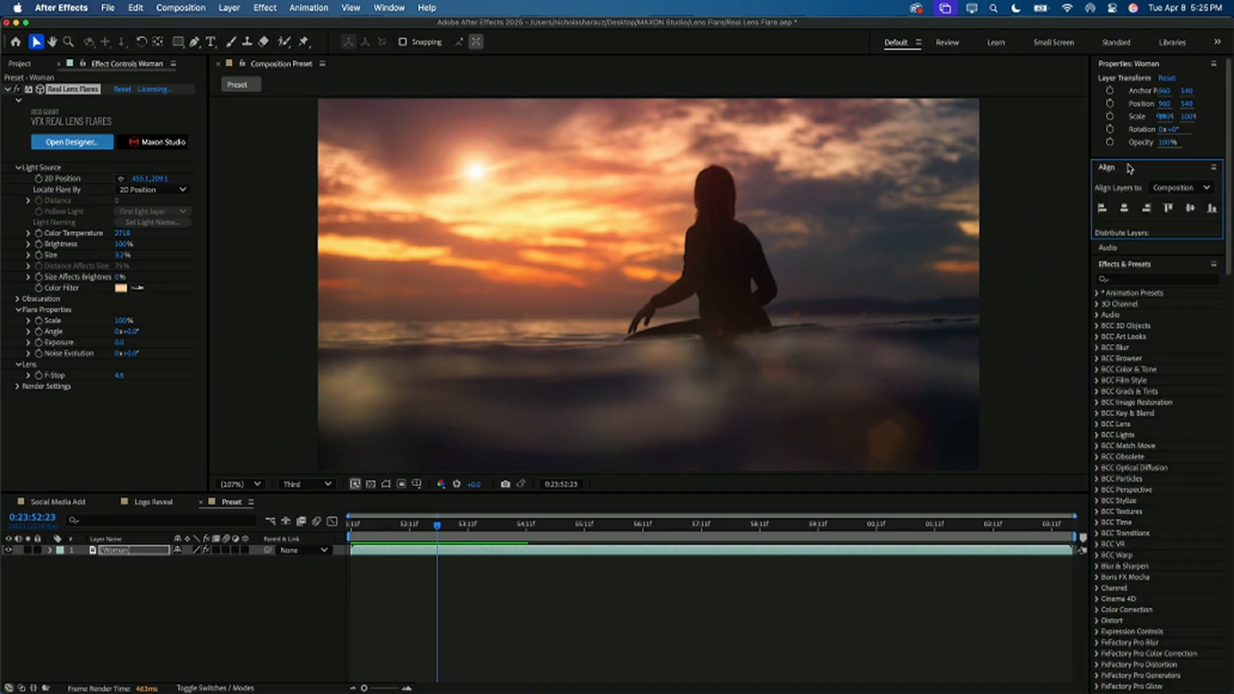
{"action": "scroll", "coordinate": [1150, 367], "scroll_direction": "down", "scroll_amount": 10}
{"action": "scroll", "coordinate": [1151, 366], "scroll_direction": "up", "scroll_amount": 5}
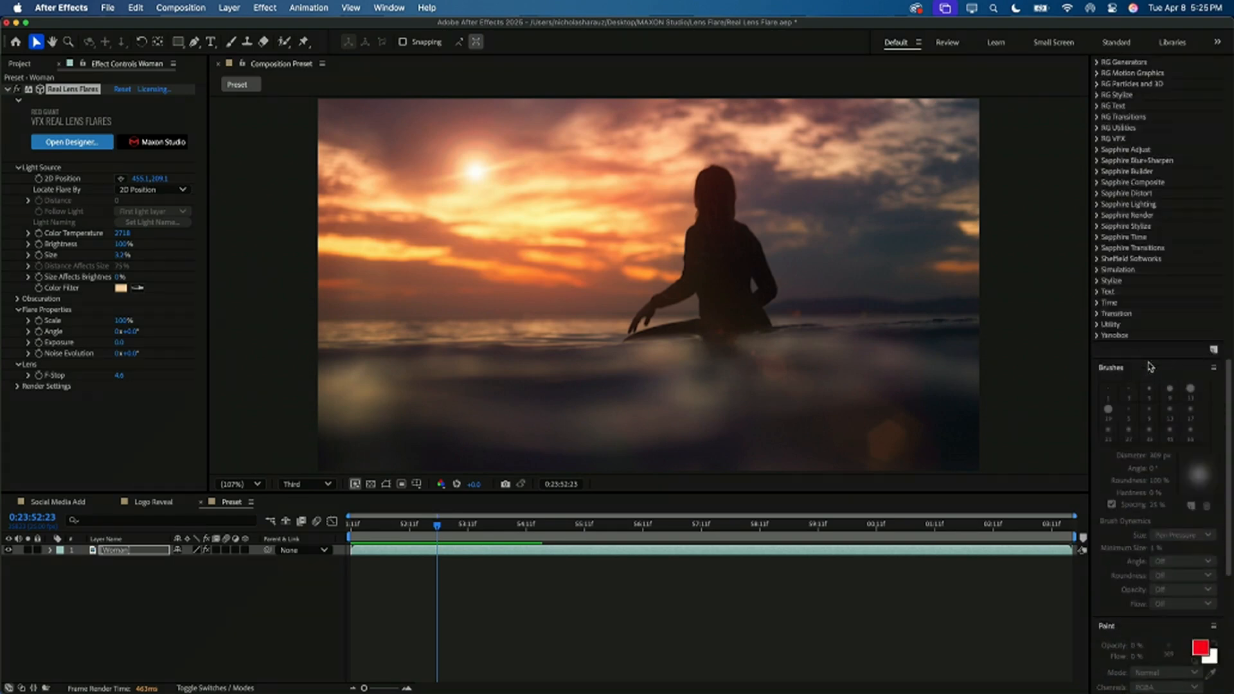
{"action": "scroll", "coordinate": [1137, 196], "scroll_direction": "up", "scroll_amount": 3}
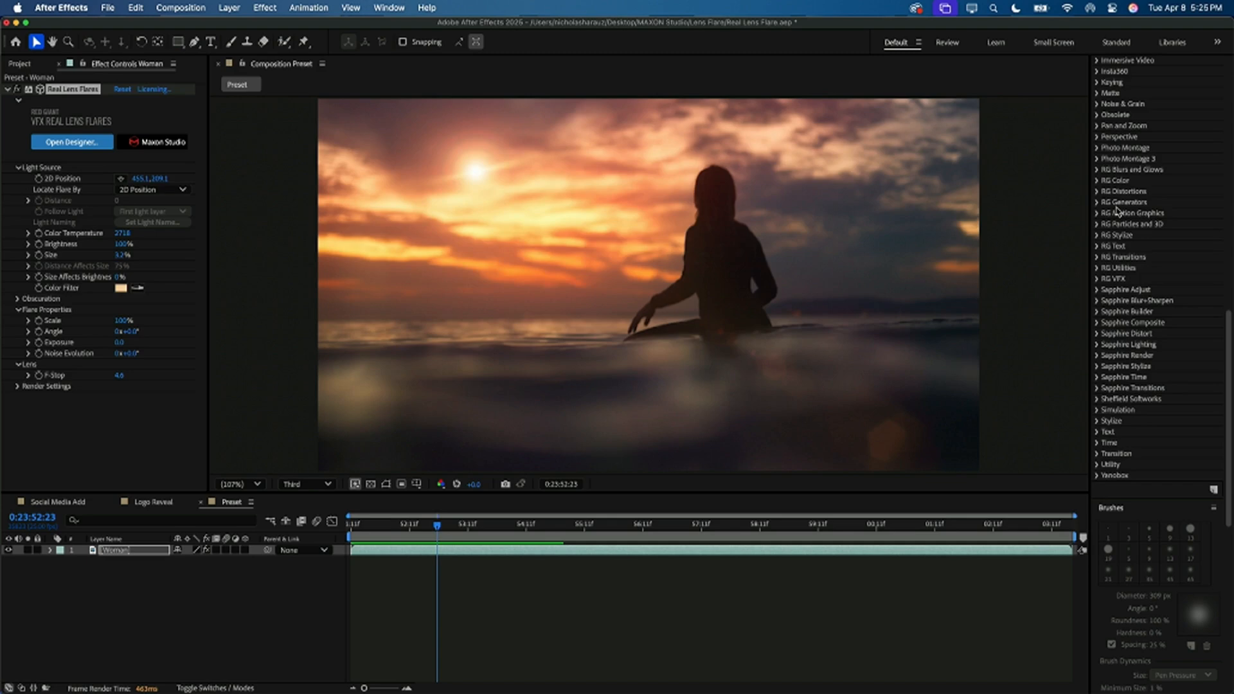
{"action": "left_click", "coordinate": [882, 299]}
{"action": "left_click", "coordinate": [145, 330]}
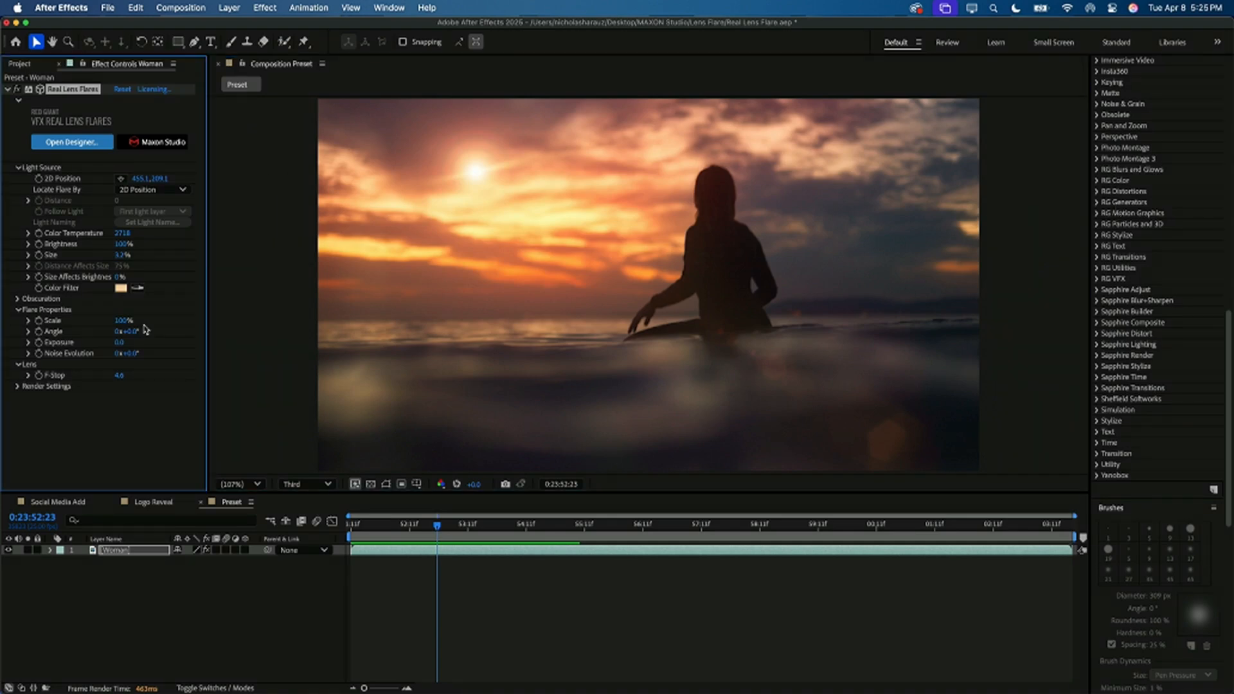
Step: Close the Preset composition, switch to the Social Media Add composition and set its current time to the start
{"action": "left_click", "coordinate": [200, 503]}
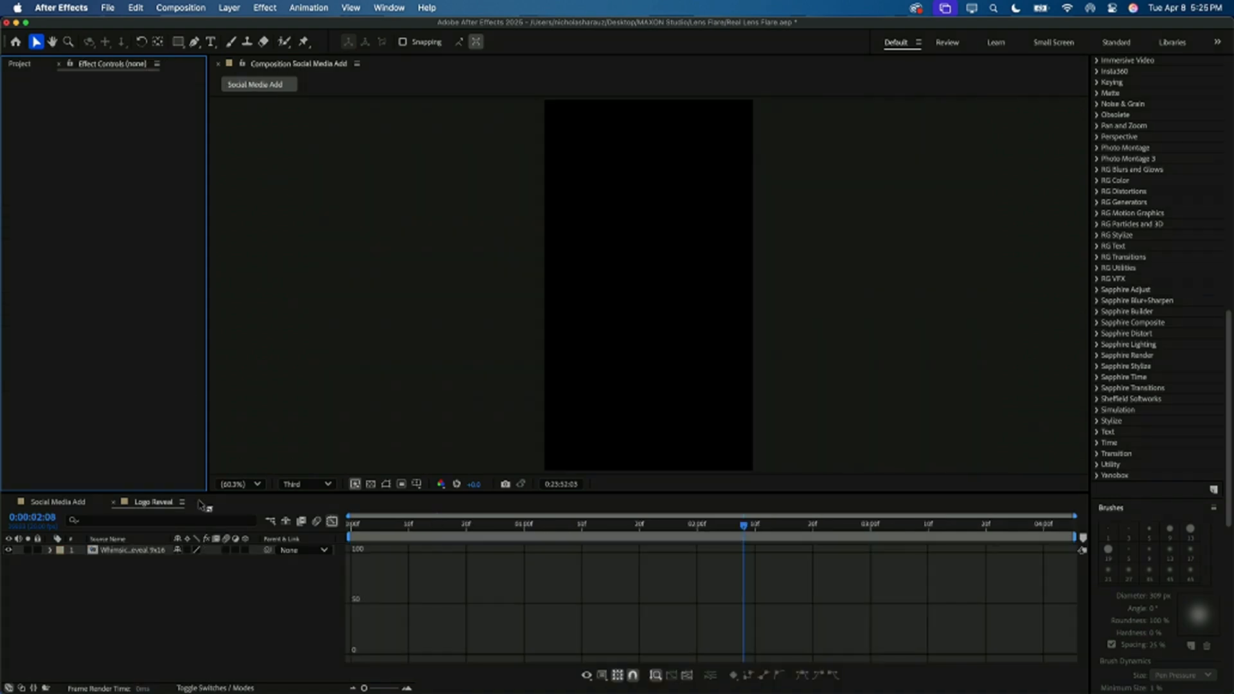
{"action": "left_click", "coordinate": [78, 502]}
{"action": "left_click_drag", "start_coordinate": [413, 528], "coordinate": [344, 526]}
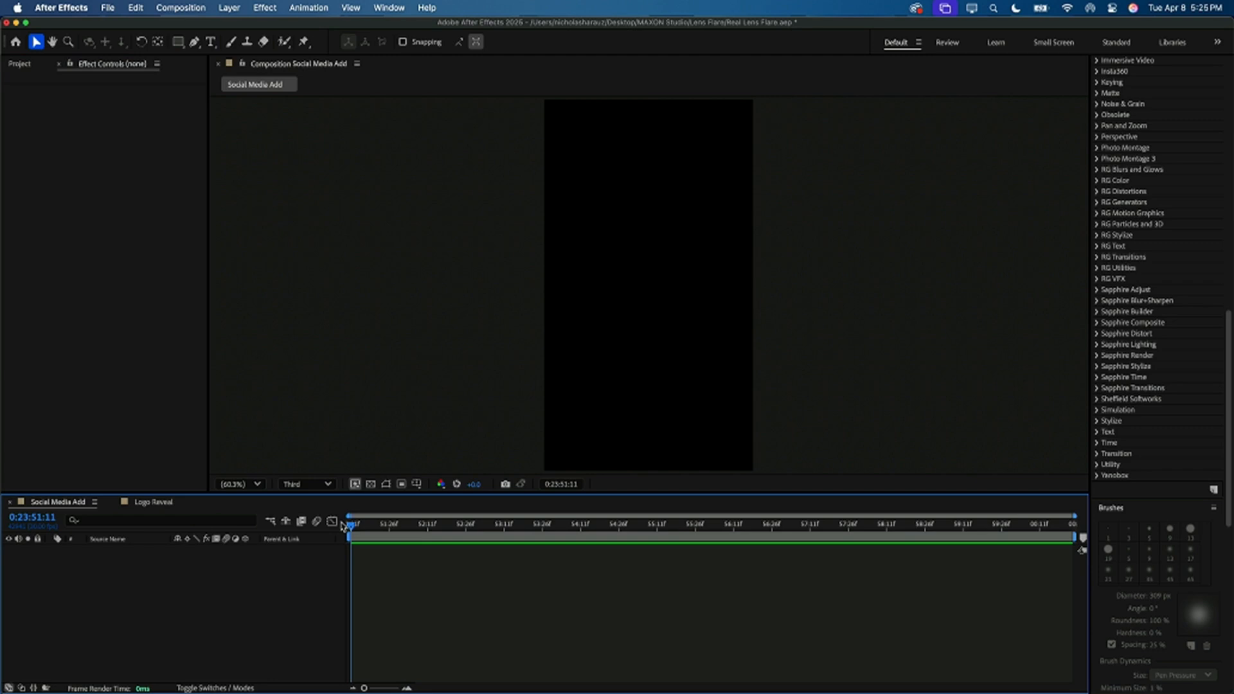
Step: Open Maxon Studio and maximize it to fill the workspace
{"action": "left_click", "coordinate": [383, 6]}
{"action": "mouse_move", "coordinate": [406, 91]}
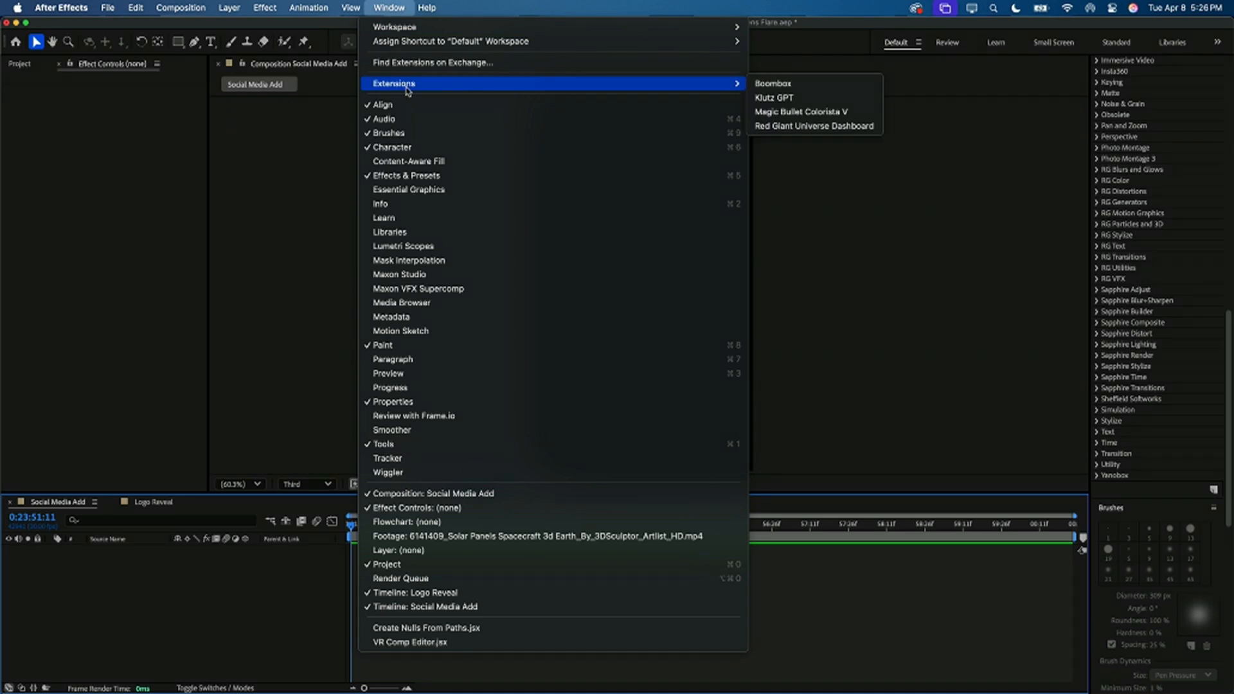
{"action": "left_click", "coordinate": [406, 275]}
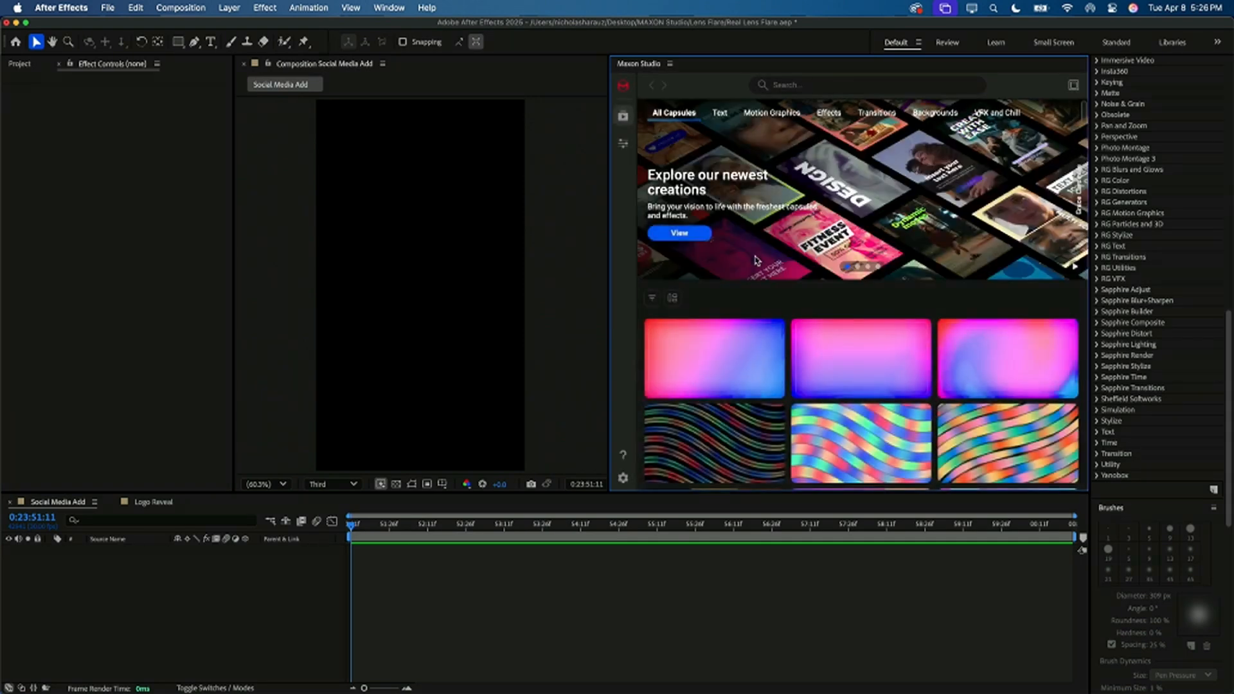
{"action": "left_click", "coordinate": [740, 143]}
{"action": "key", "text": "grave"}
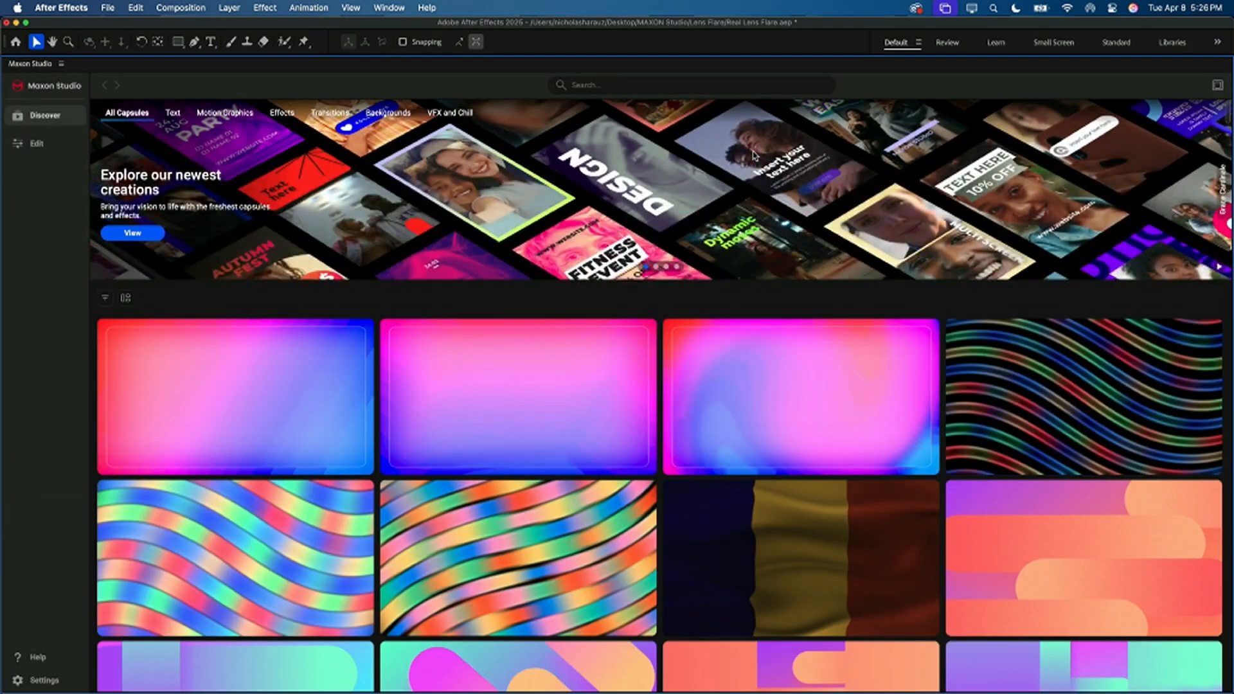
Step: Browse the full Maxon Studio capsule library, look at the Text capsules category and return to All Capsules
{"action": "scroll", "coordinate": [609, 422], "scroll_direction": "down", "scroll_amount": 10}
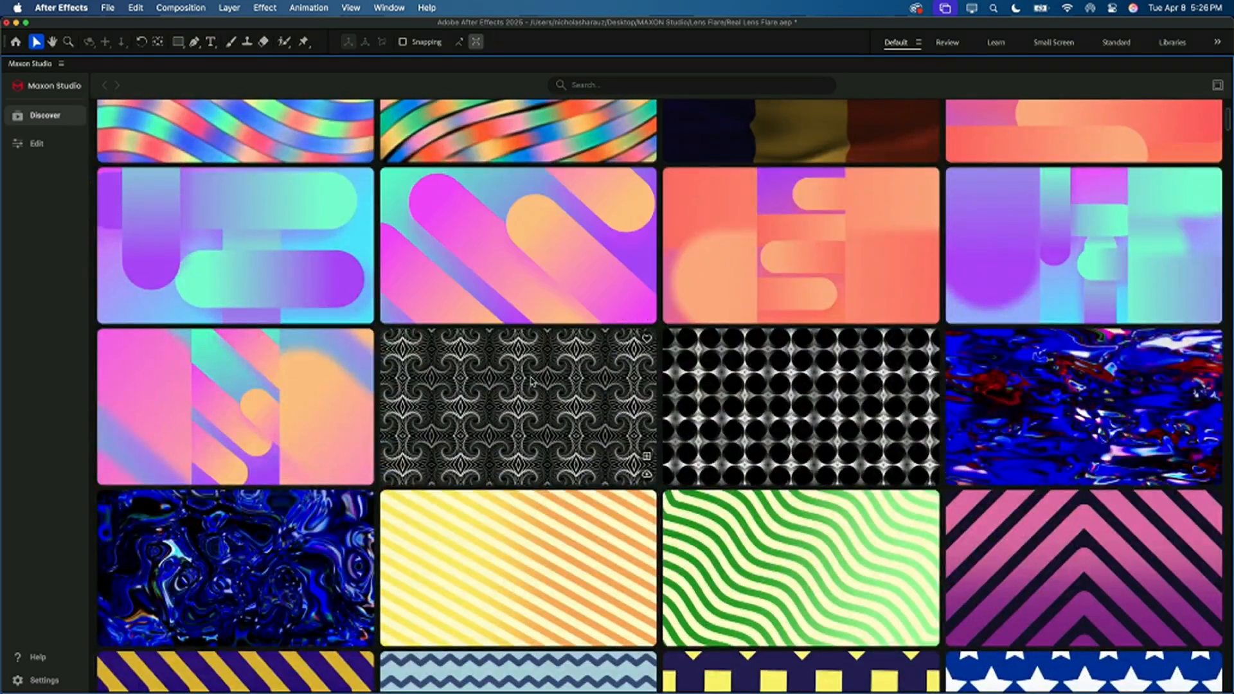
{"action": "scroll", "coordinate": [527, 411], "scroll_direction": "down", "scroll_amount": 3}
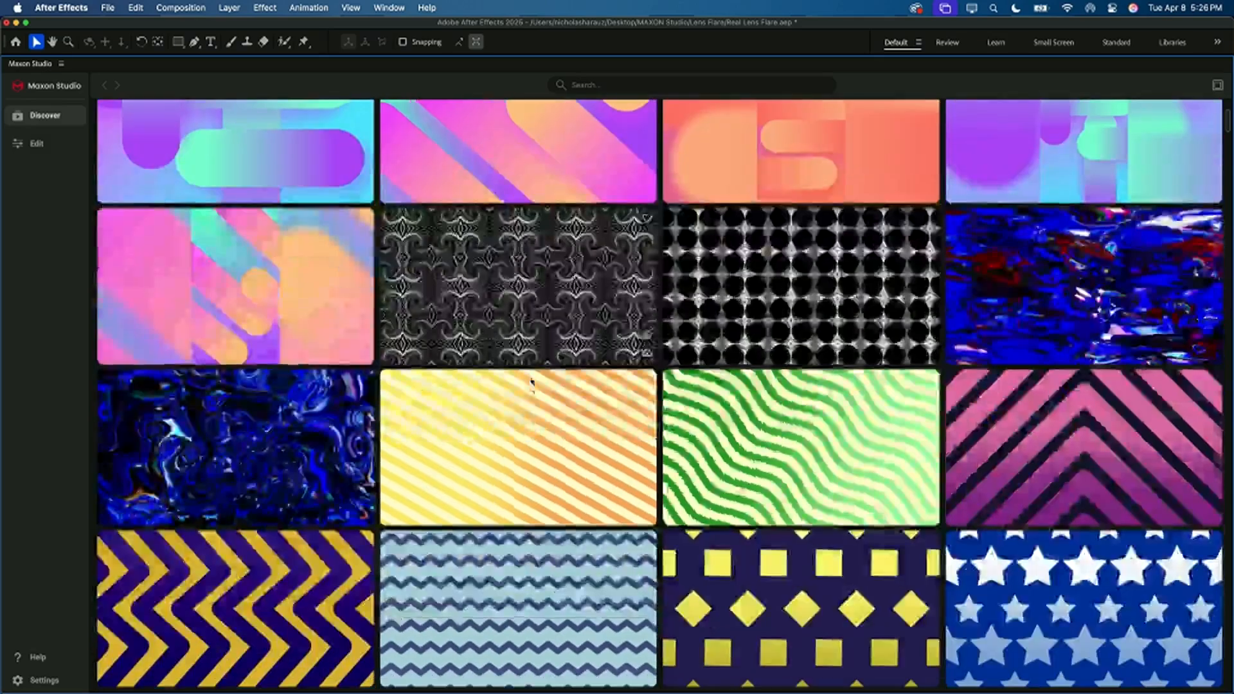
{"action": "scroll", "coordinate": [523, 449], "scroll_direction": "down", "scroll_amount": 9}
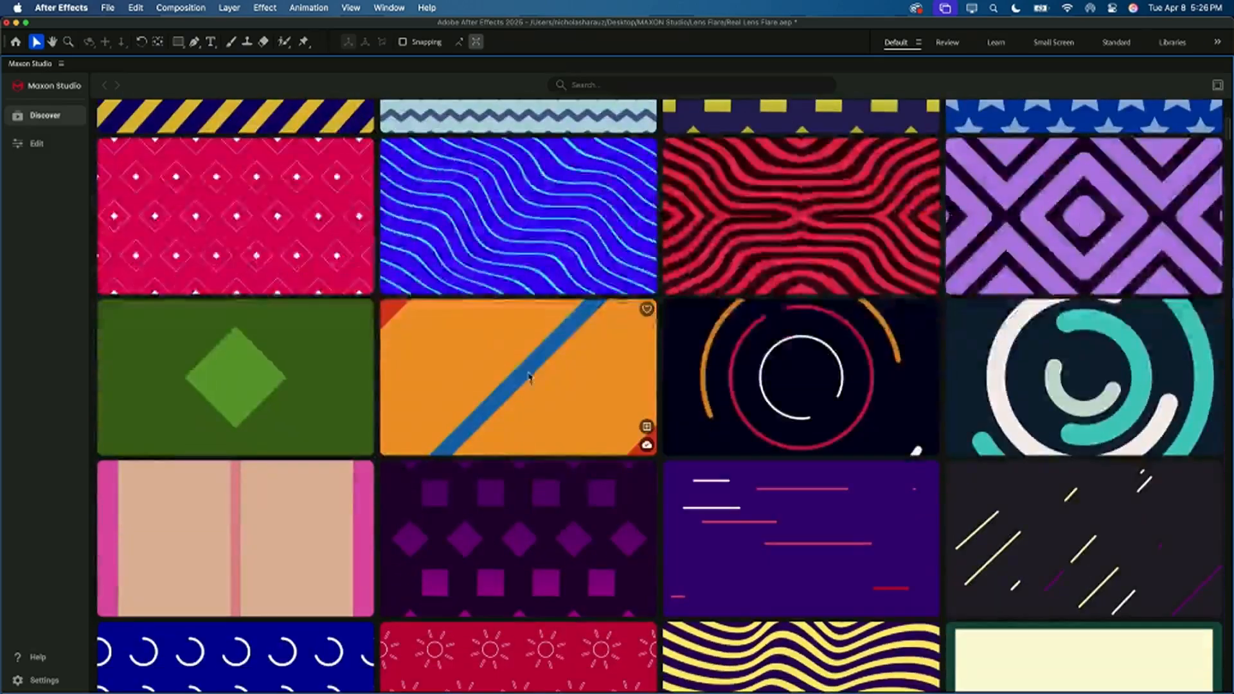
{"action": "scroll", "coordinate": [523, 376], "scroll_direction": "down", "scroll_amount": 4}
{"action": "scroll", "coordinate": [598, 472], "scroll_direction": "up", "scroll_amount": 18}
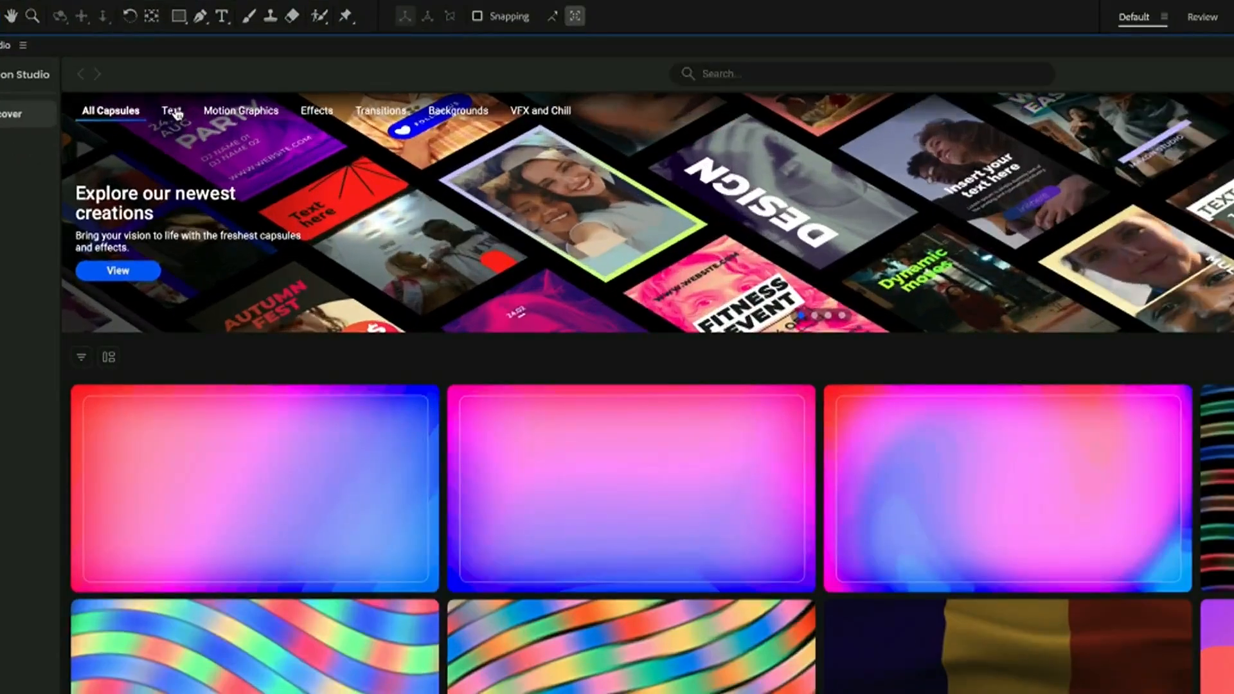
{"action": "left_click", "coordinate": [171, 112]}
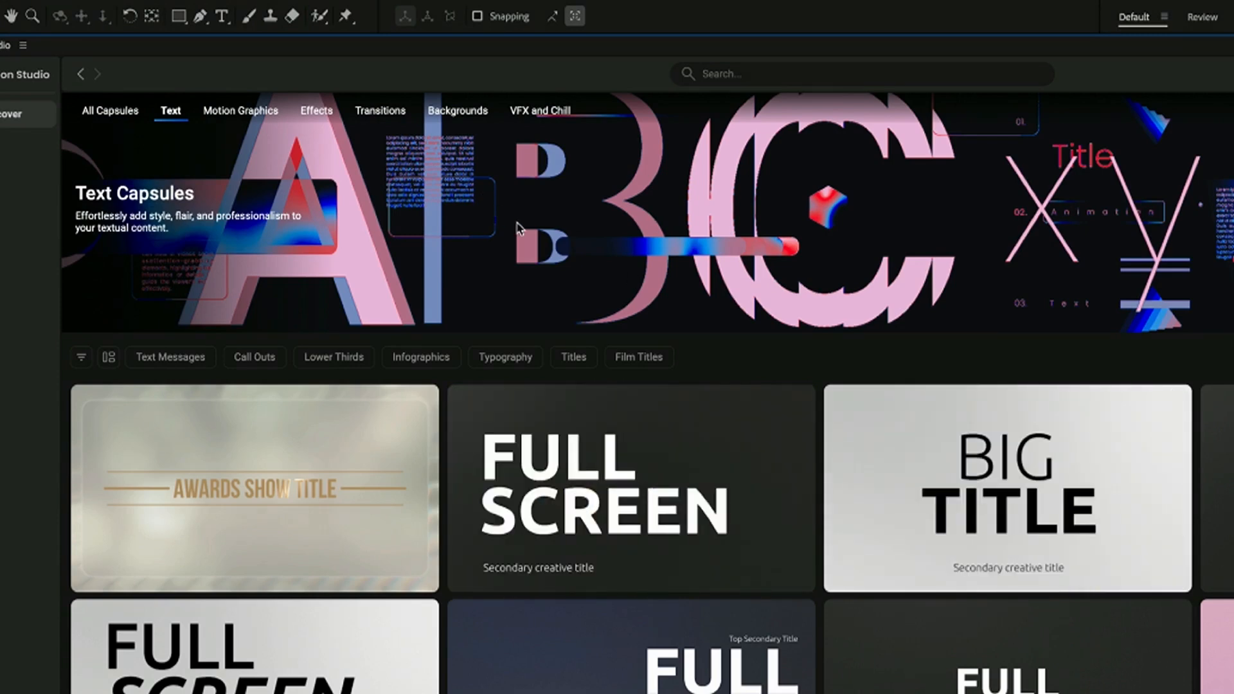
{"action": "mouse_move", "coordinate": [1092, 527]}
{"action": "left_click", "coordinate": [126, 114]}
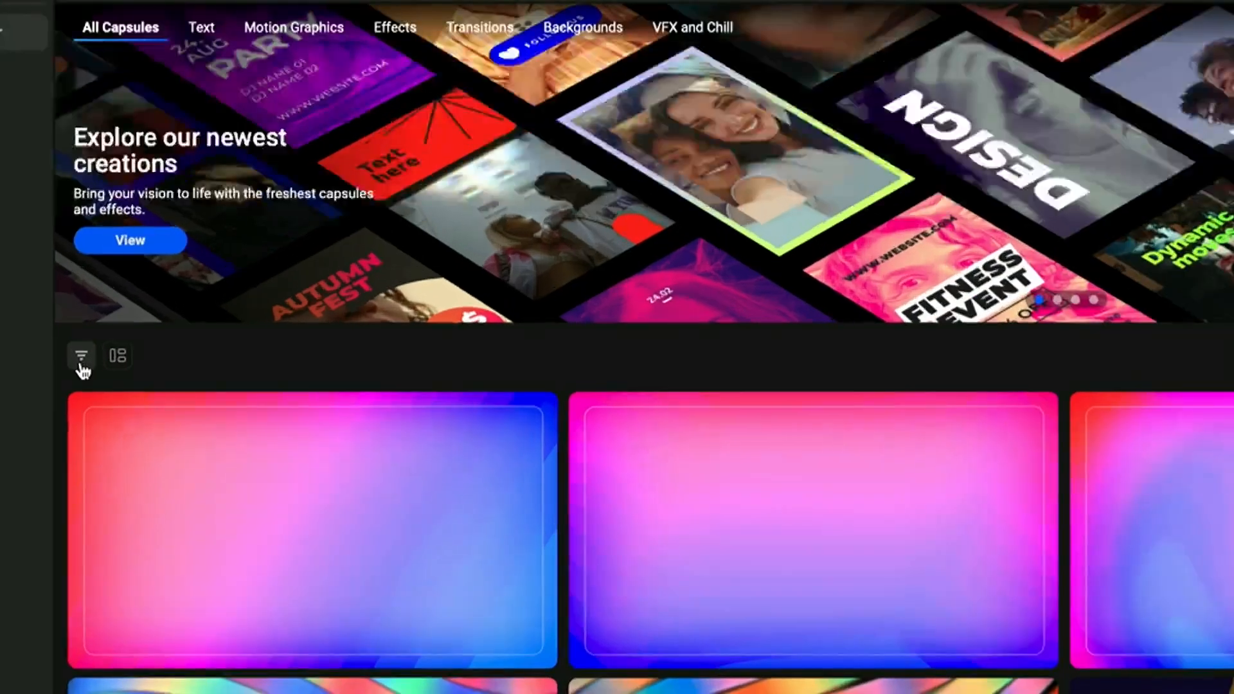
Step: Filter the capsules by Newest First and look through the listed designs
{"action": "left_click", "coordinate": [81, 357]}
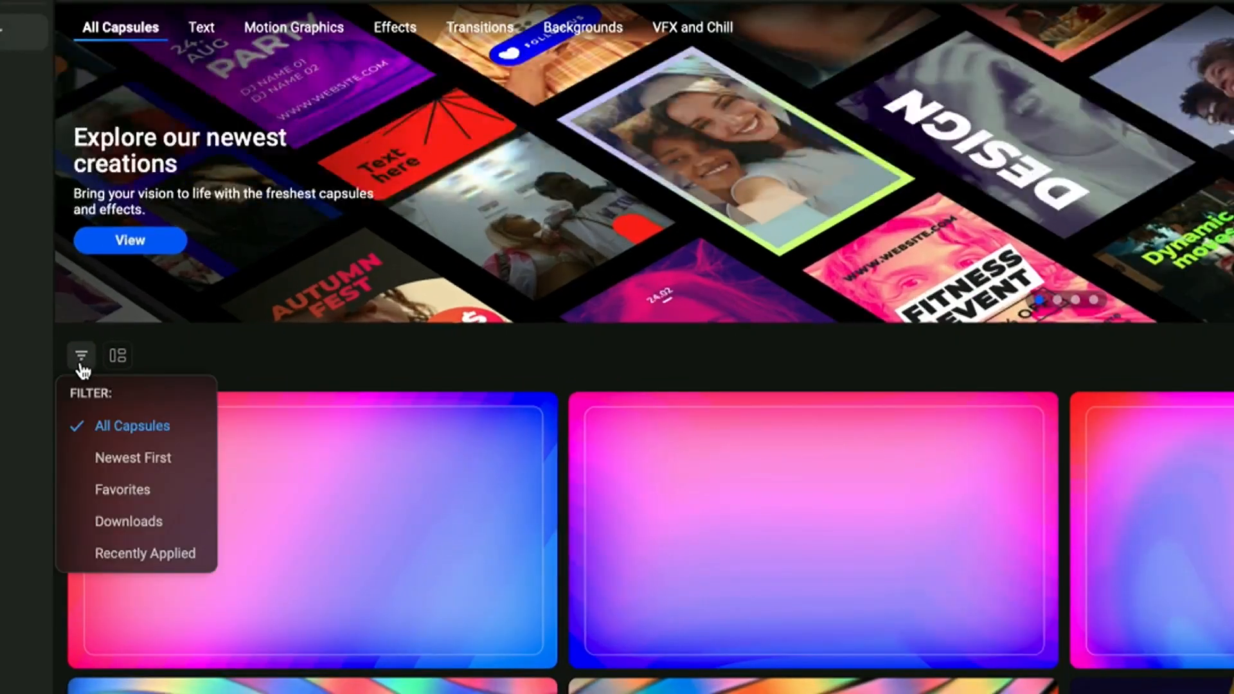
{"action": "left_click", "coordinate": [111, 460]}
{"action": "left_click", "coordinate": [290, 368]}
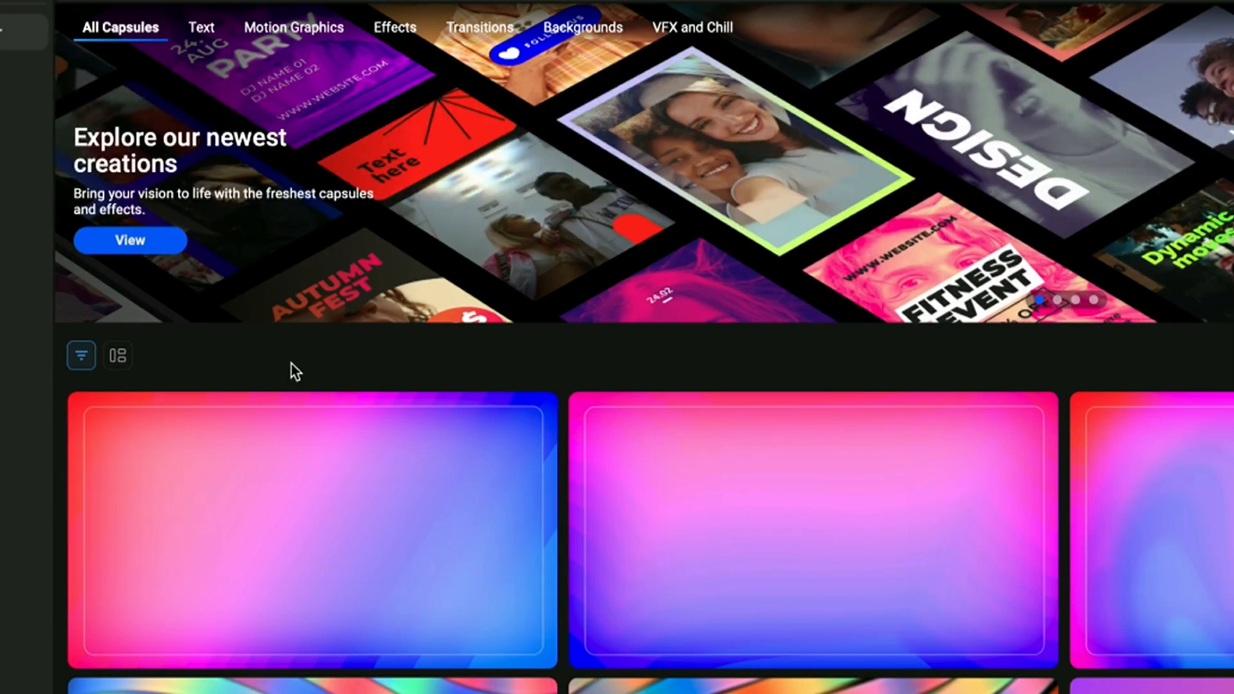
{"action": "scroll", "coordinate": [275, 510], "scroll_direction": "down", "scroll_amount": 10}
{"action": "scroll", "coordinate": [275, 512], "scroll_direction": "down", "scroll_amount": 10}
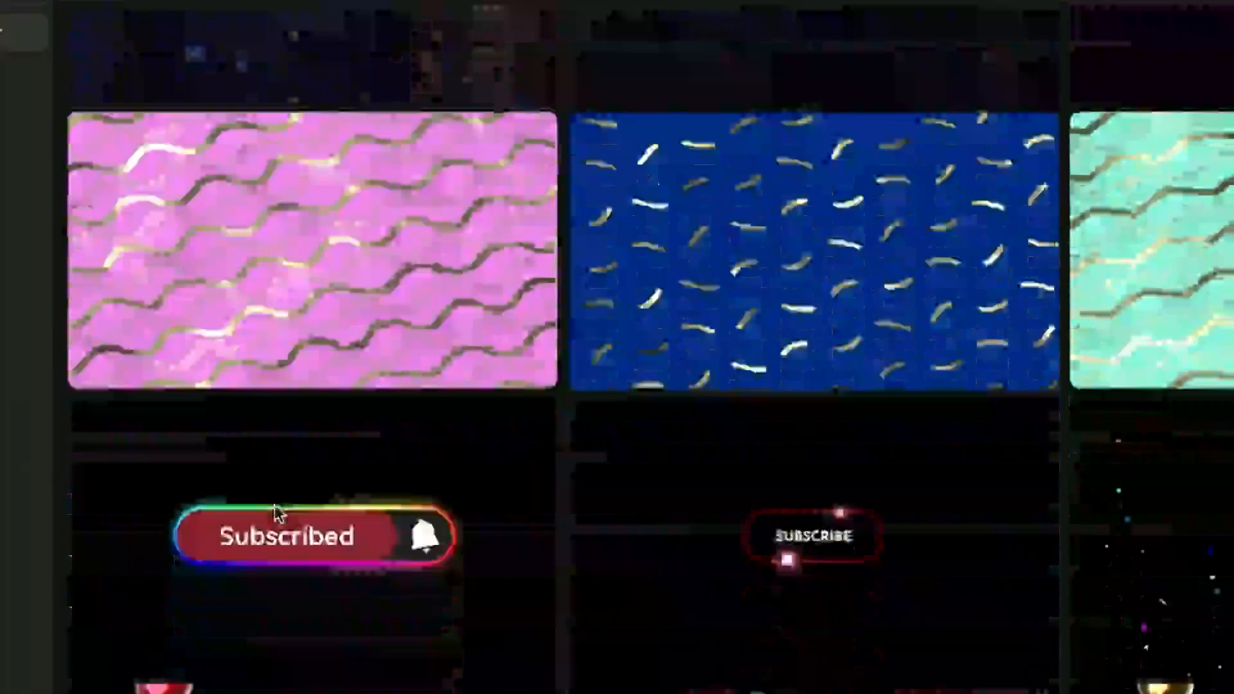
{"action": "scroll", "coordinate": [284, 325], "scroll_direction": "up", "scroll_amount": 20}
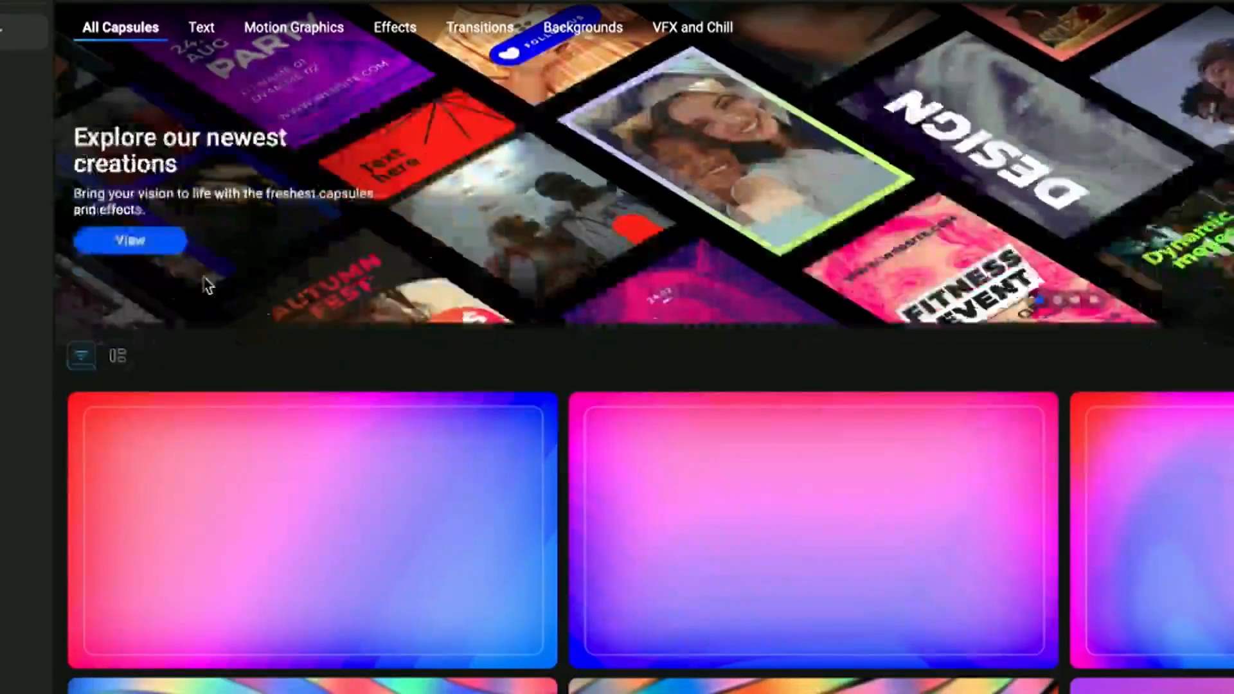
Step: Limit the capsules to the Vertical orientation and look through the social media designs down to the Autumn Fest capsule
{"action": "left_click", "coordinate": [117, 357]}
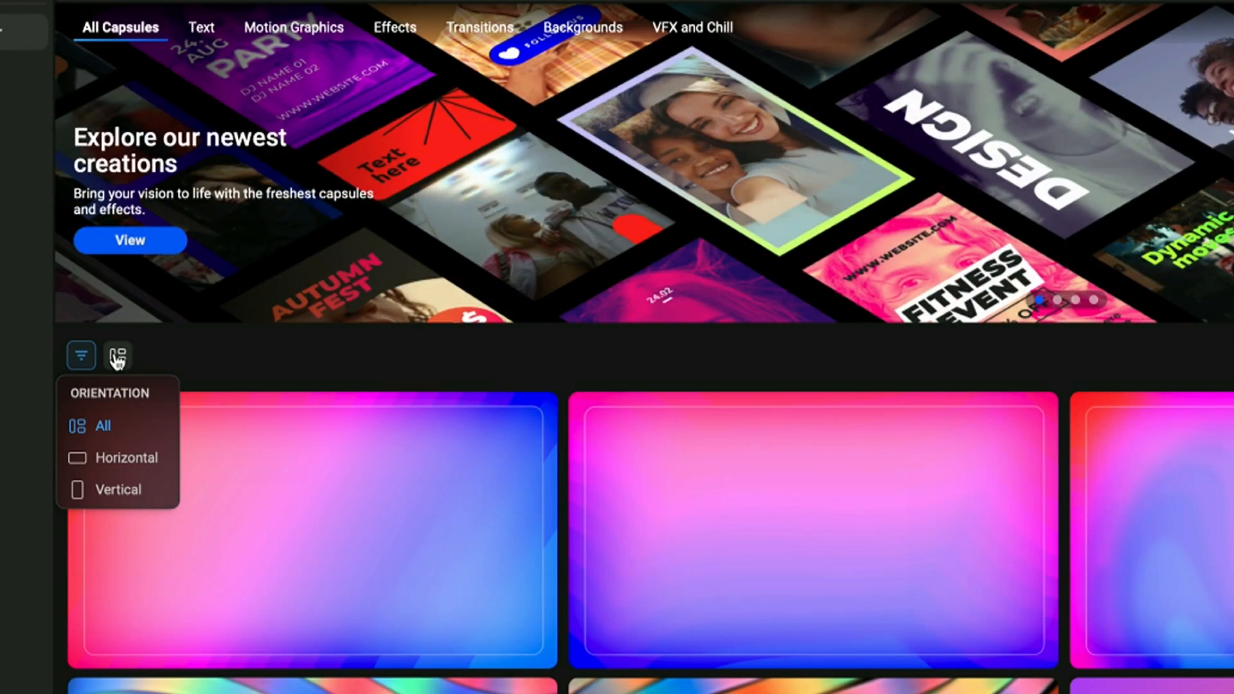
{"action": "left_click", "coordinate": [107, 490]}
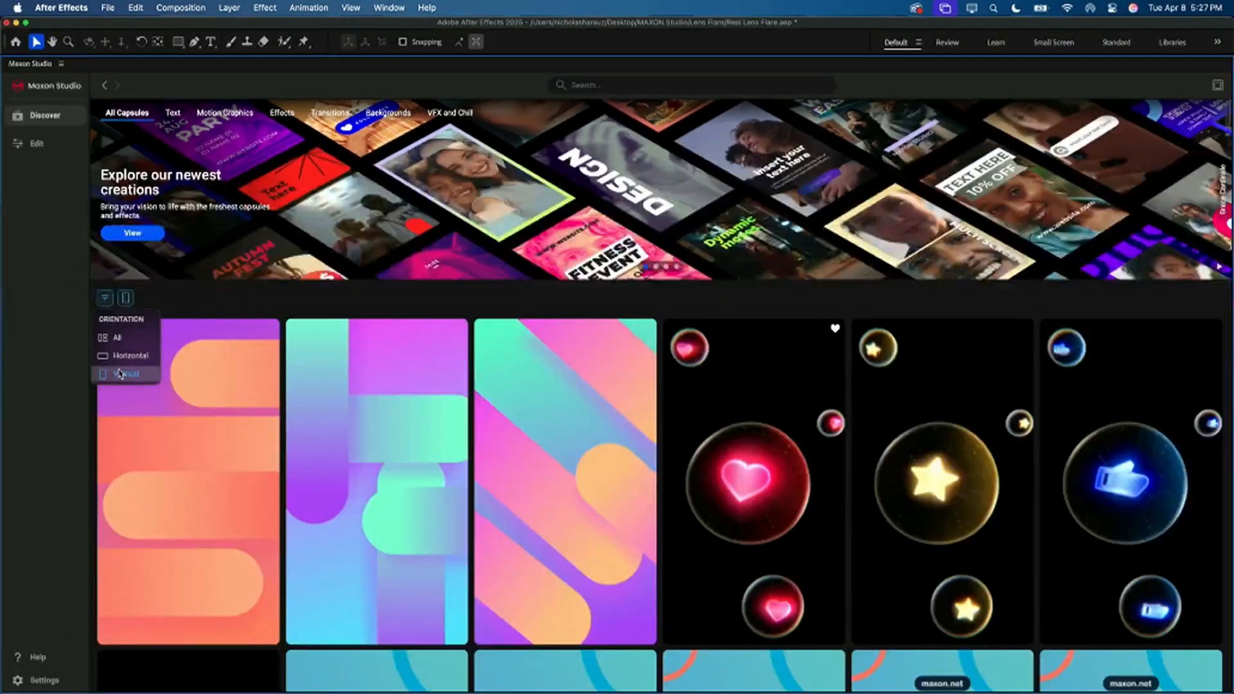
{"action": "scroll", "coordinate": [351, 639], "scroll_direction": "down", "scroll_amount": 15}
{"action": "scroll", "coordinate": [352, 639], "scroll_direction": "down", "scroll_amount": 5}
{"action": "scroll", "coordinate": [352, 639], "scroll_direction": "up", "scroll_amount": 2}
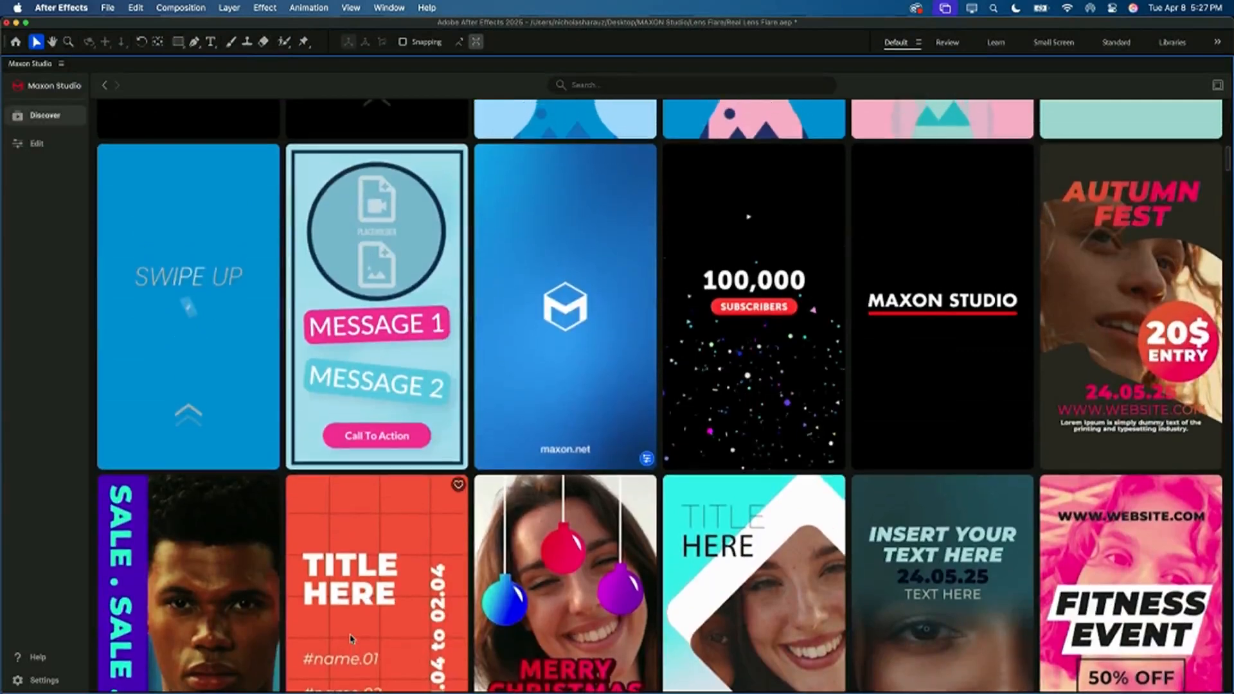
Step: Preview several vertical capsules, apply the Autumn Fest capsule to the Social Media Add composition and restore the normal workspace layout
{"action": "mouse_move", "coordinate": [536, 340]}
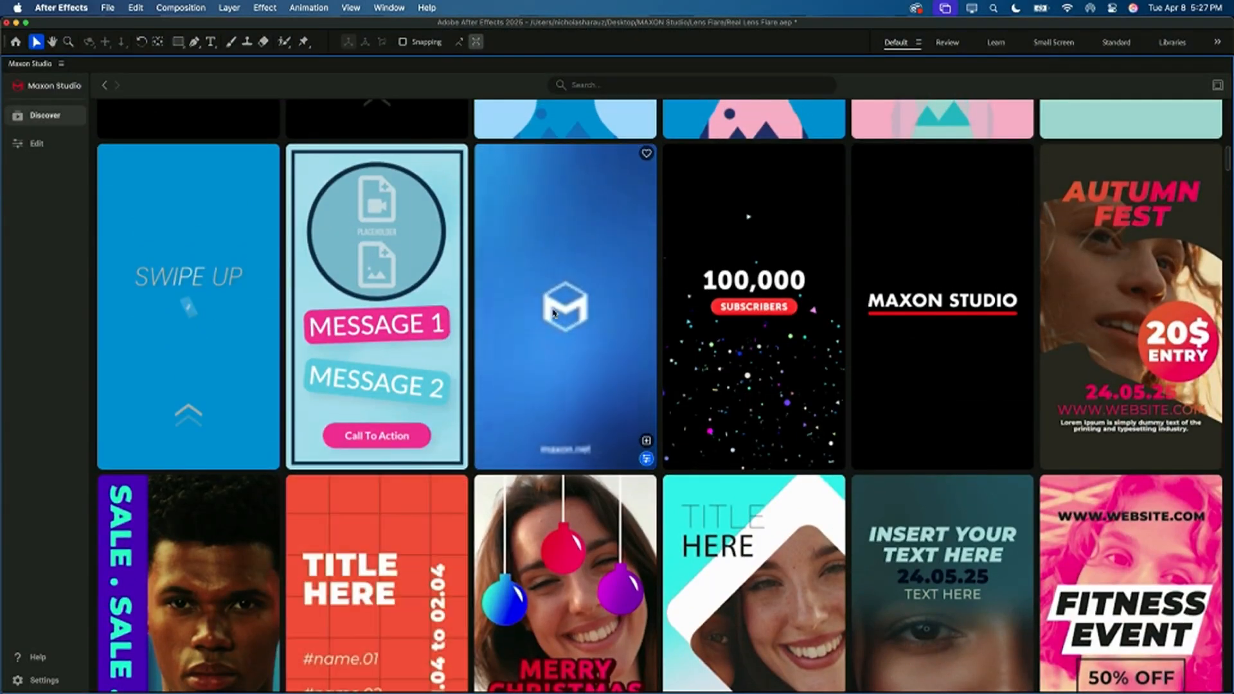
{"action": "mouse_move", "coordinate": [787, 293]}
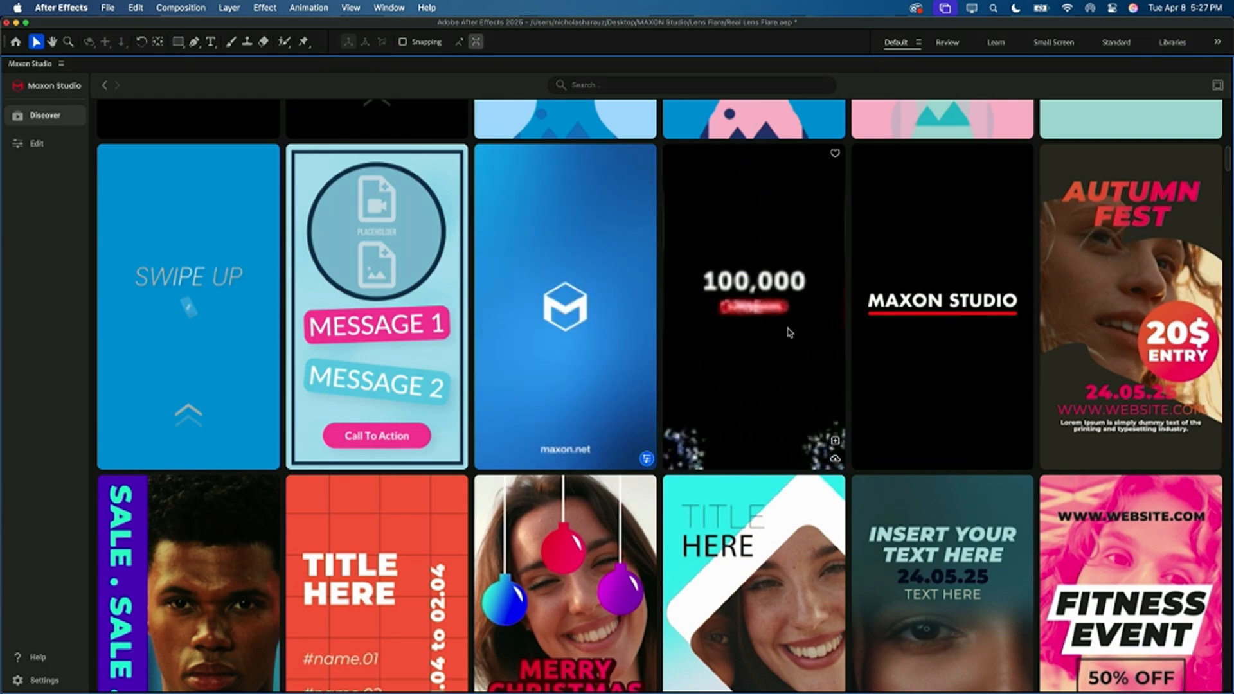
{"action": "mouse_move", "coordinate": [1168, 287]}
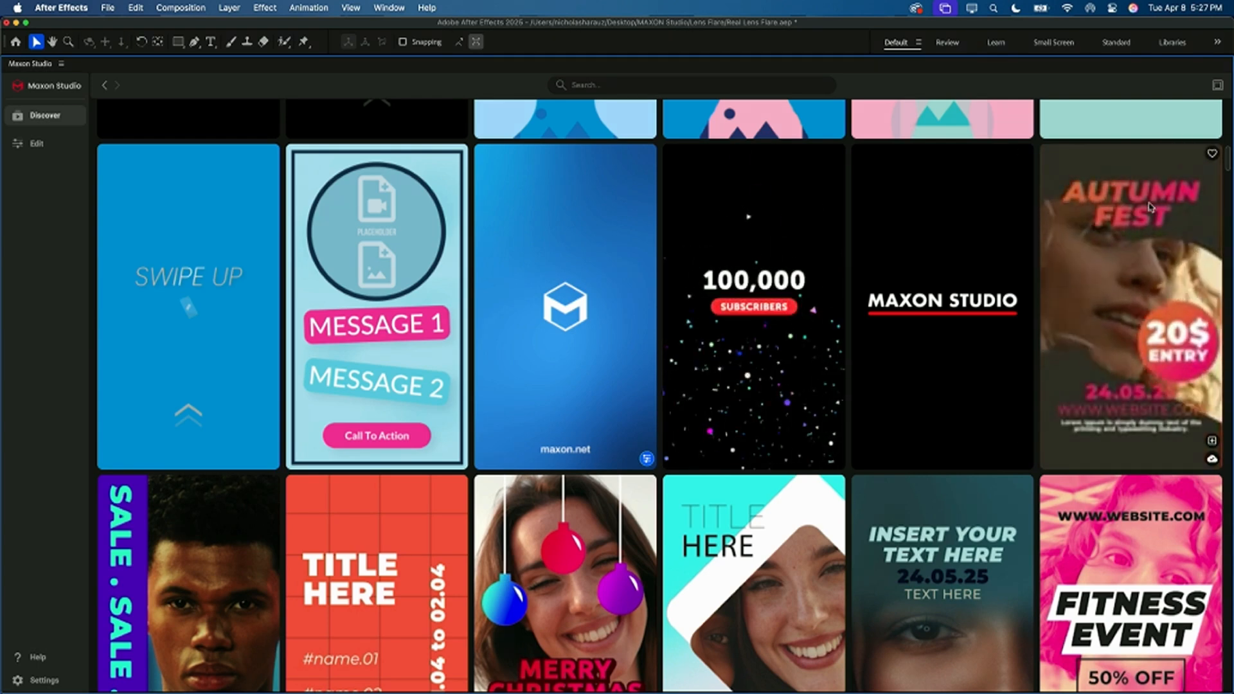
{"action": "left_click", "coordinate": [1212, 443]}
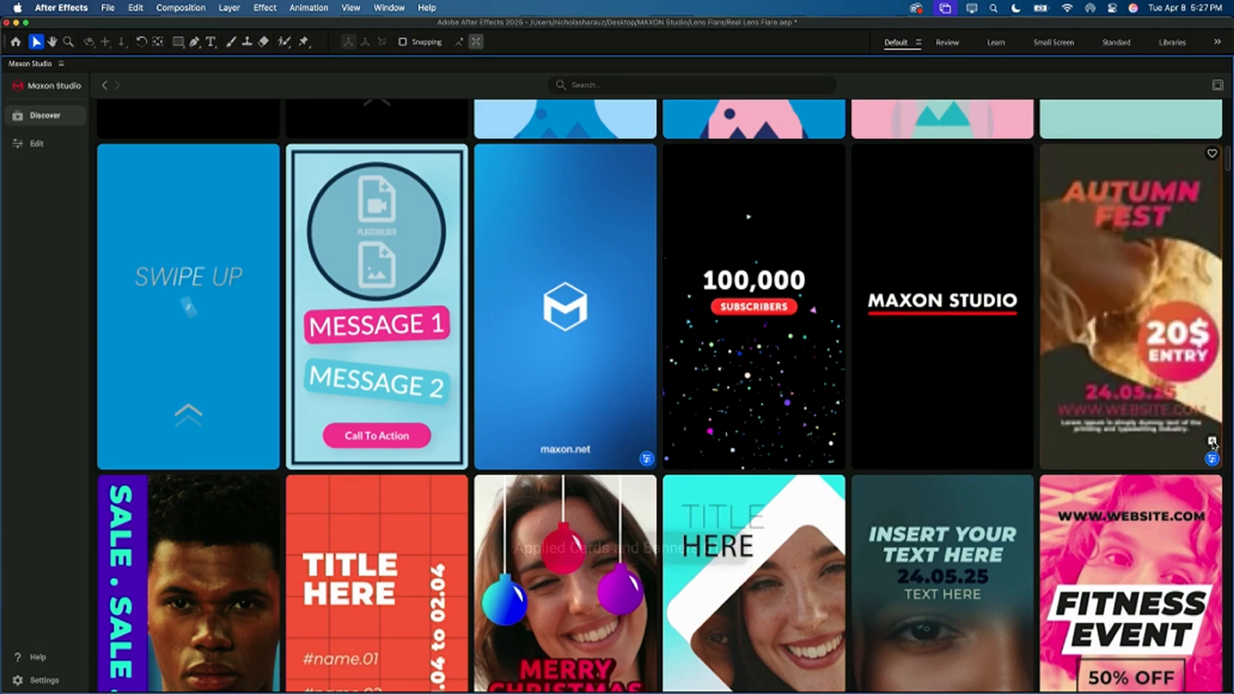
{"action": "key", "text": "grave"}
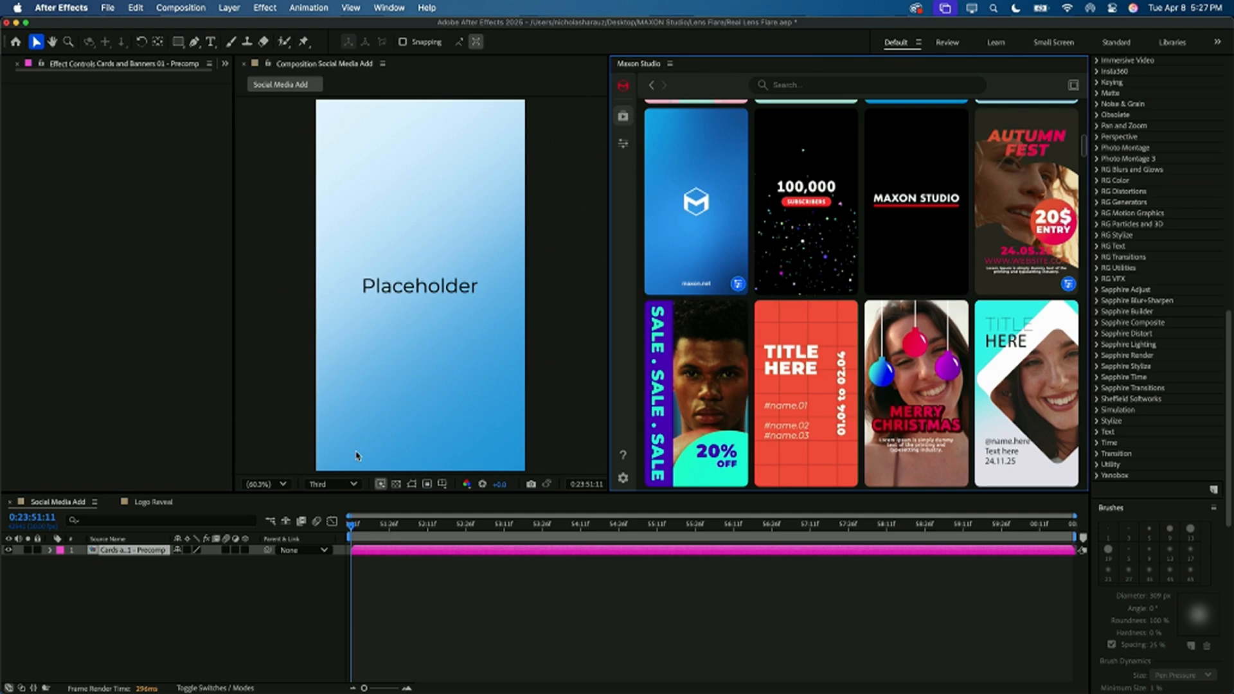
Step: Play the Social Media Add composition from its start to review the Autumn Fest animation, stopping once all text is on screen
{"action": "scroll", "coordinate": [704, 460], "scroll_direction": "down", "scroll_amount": 8}
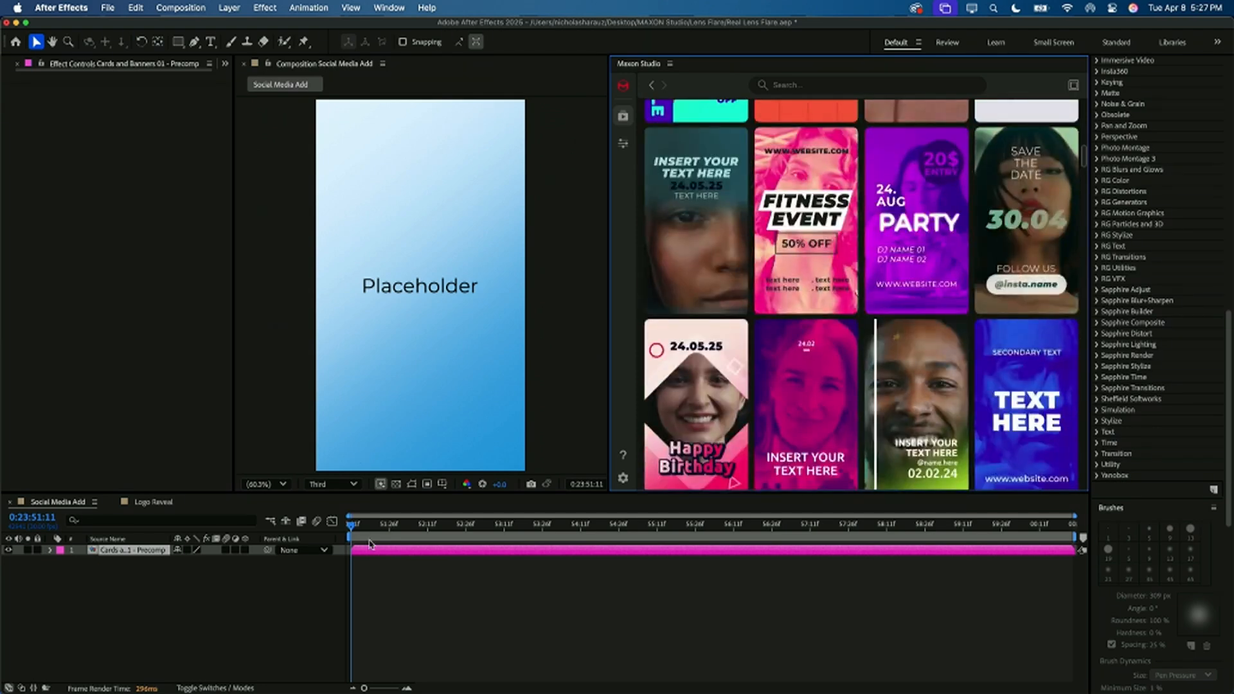
{"action": "left_click", "coordinate": [370, 545]}
{"action": "key", "text": "space"}
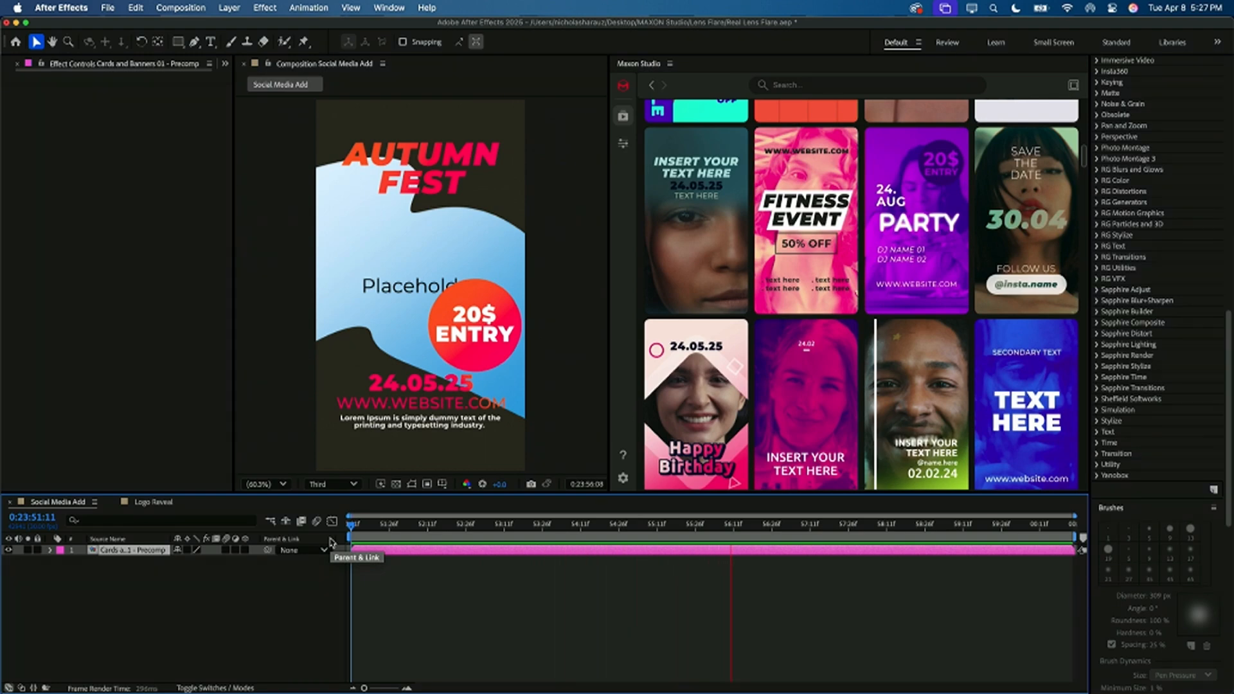
{"action": "key", "text": "space"}
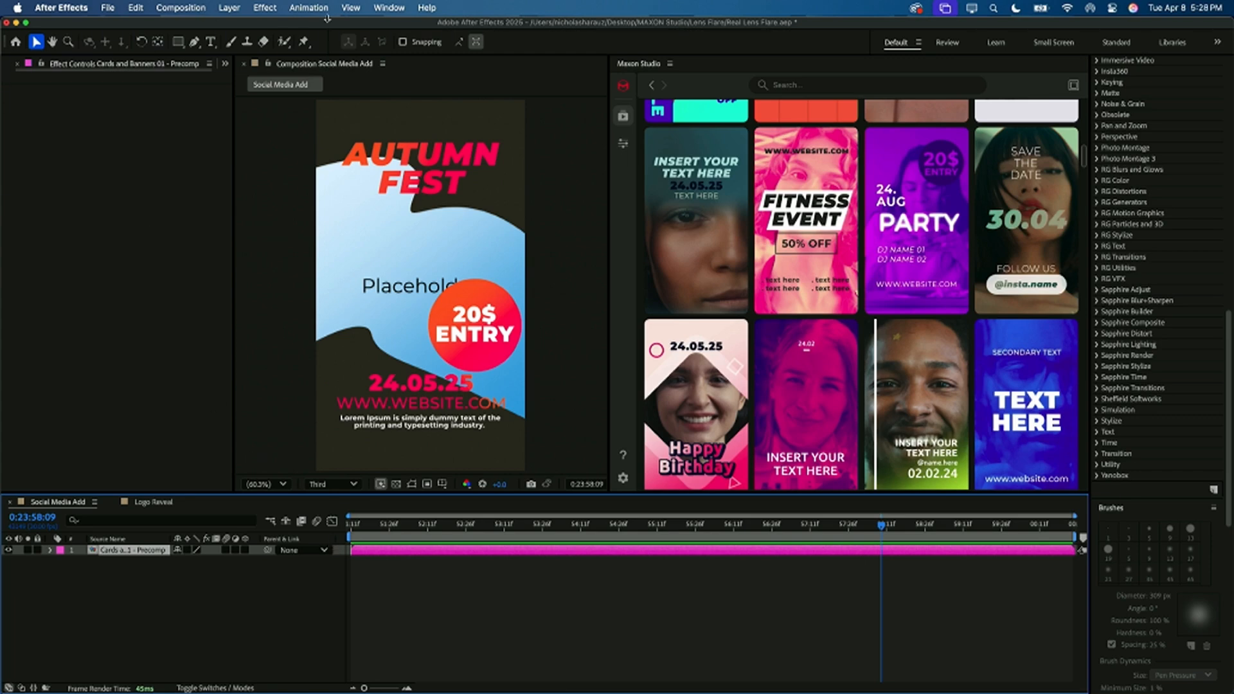
Step: Show the Cards and Banners 01 capsule's editable settings, try a placeholder scale of 102 and undo it
{"action": "left_click", "coordinate": [624, 144]}
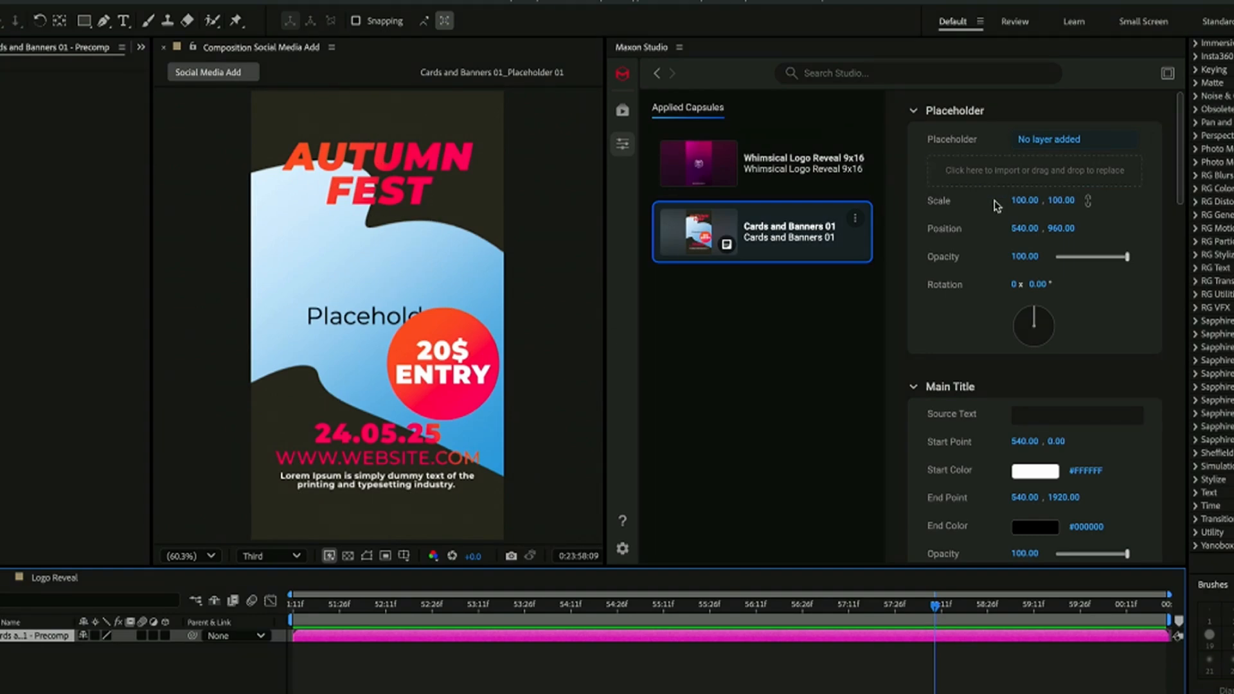
{"action": "mouse_move", "coordinate": [1027, 201]}
{"action": "left_mouse_down"}
{"action": "mouse_move", "coordinate": [1010, 202]}
{"action": "mouse_move", "coordinate": [1031, 210]}
{"action": "left_mouse_up"}
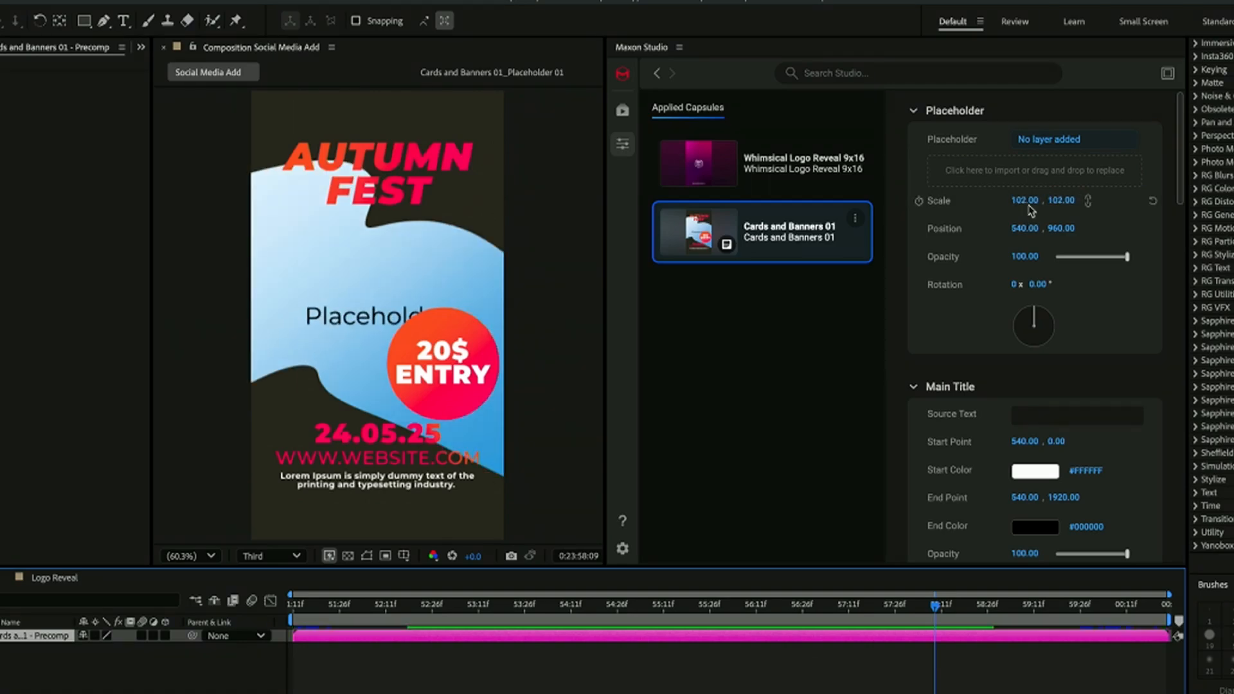
{"action": "key", "text": "super+z"}
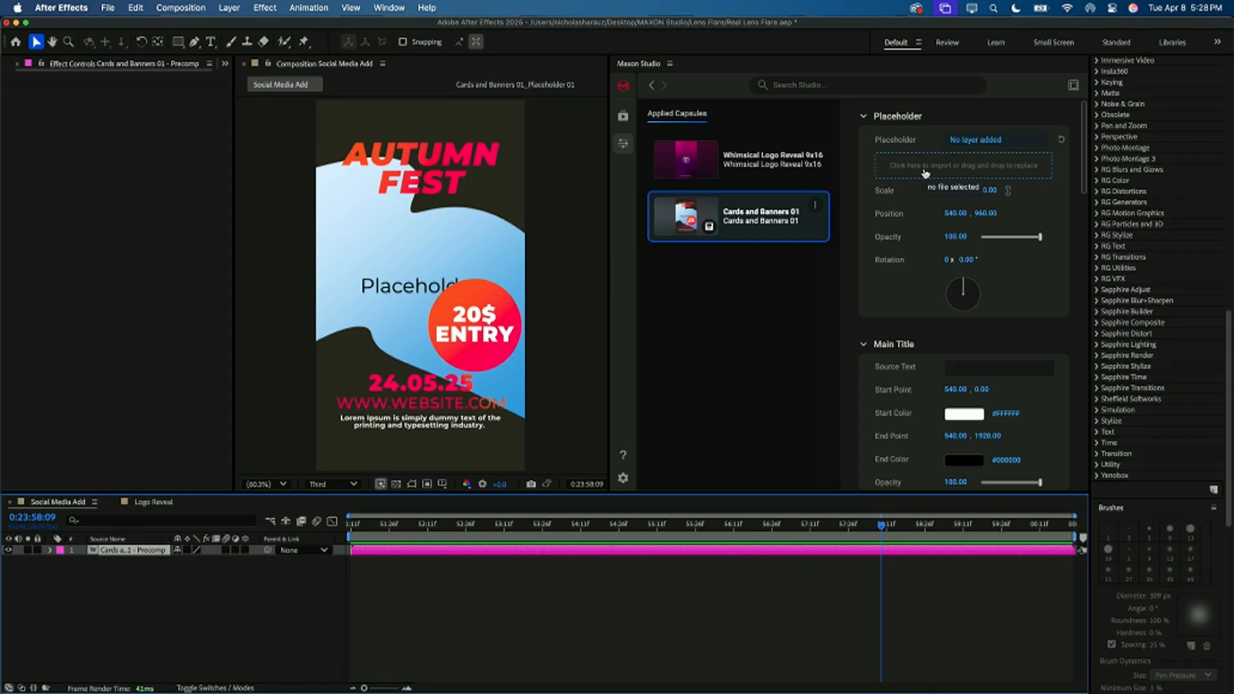
Step: Start importing footage for the capsule's placeholder and preview the clips in the Lens Flare folder, starting with the spacecraft clip
{"action": "left_click", "coordinate": [926, 168]}
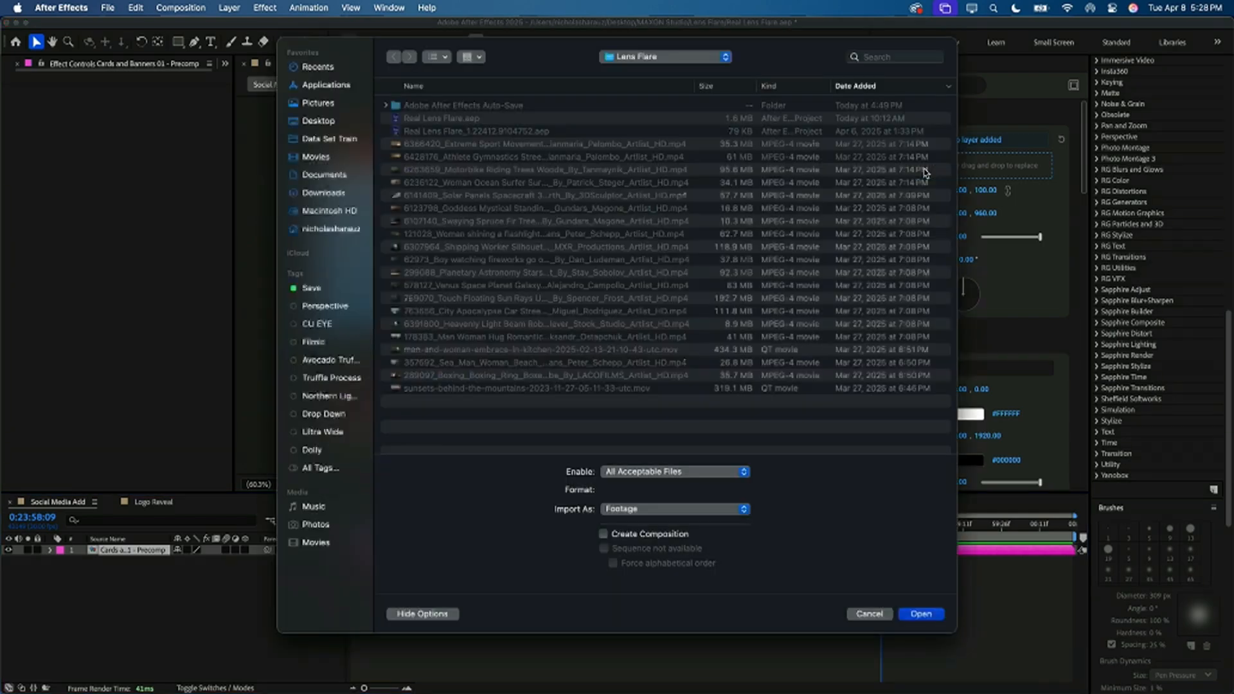
{"action": "left_click", "coordinate": [601, 194]}
{"action": "key", "text": "space"}
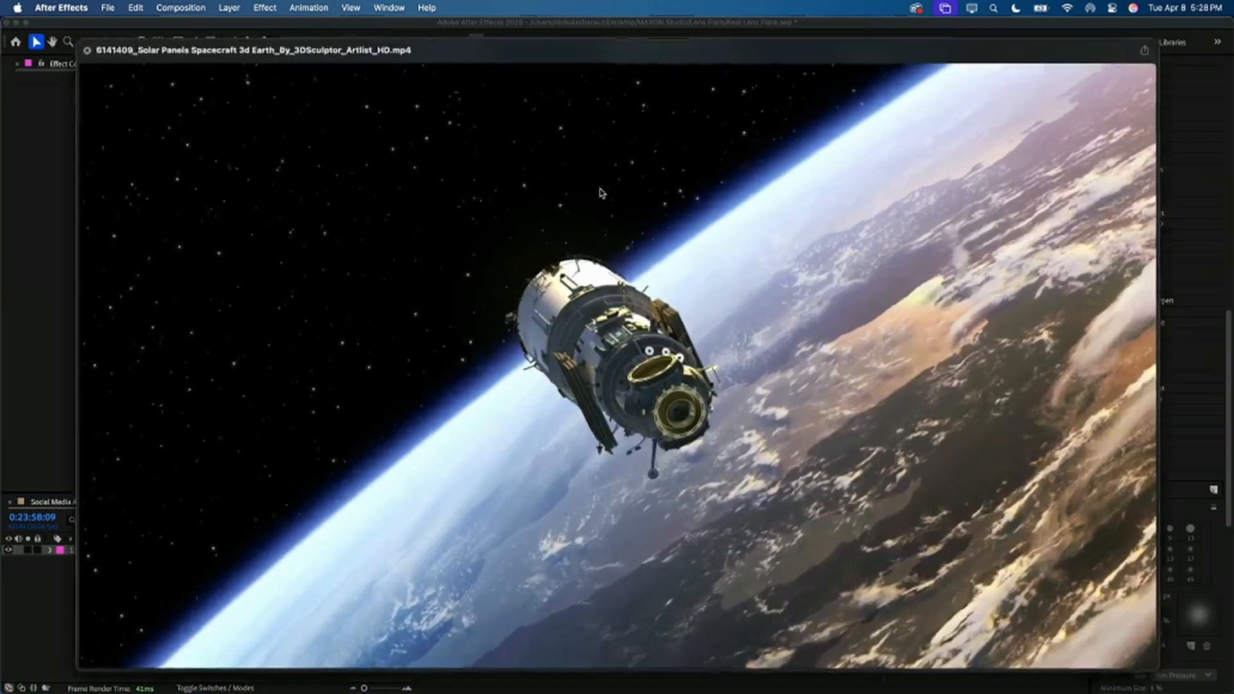
{"action": "key", "text": "Down"}
{"action": "key", "text": "Down"}
{"action": "key", "text": "Down"}
{"action": "key", "text": "Down"}
{"action": "key", "text": "Down"}
{"action": "key", "text": "Down"}
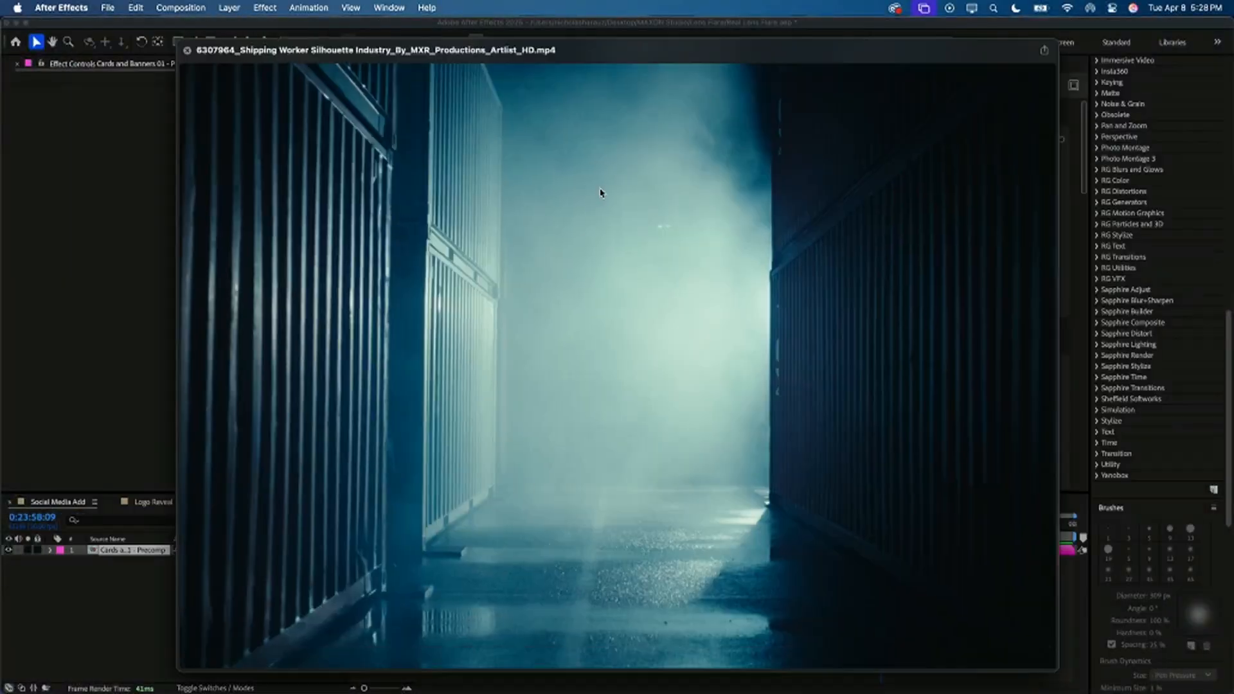
{"action": "key", "text": "Down"}
{"action": "key", "text": "Up"}
{"action": "key", "text": "Up"}
{"action": "key", "text": "Up"}
{"action": "key", "text": "Up"}
{"action": "key", "text": "Up"}
{"action": "key", "text": "Up"}
{"action": "key", "text": "Up"}
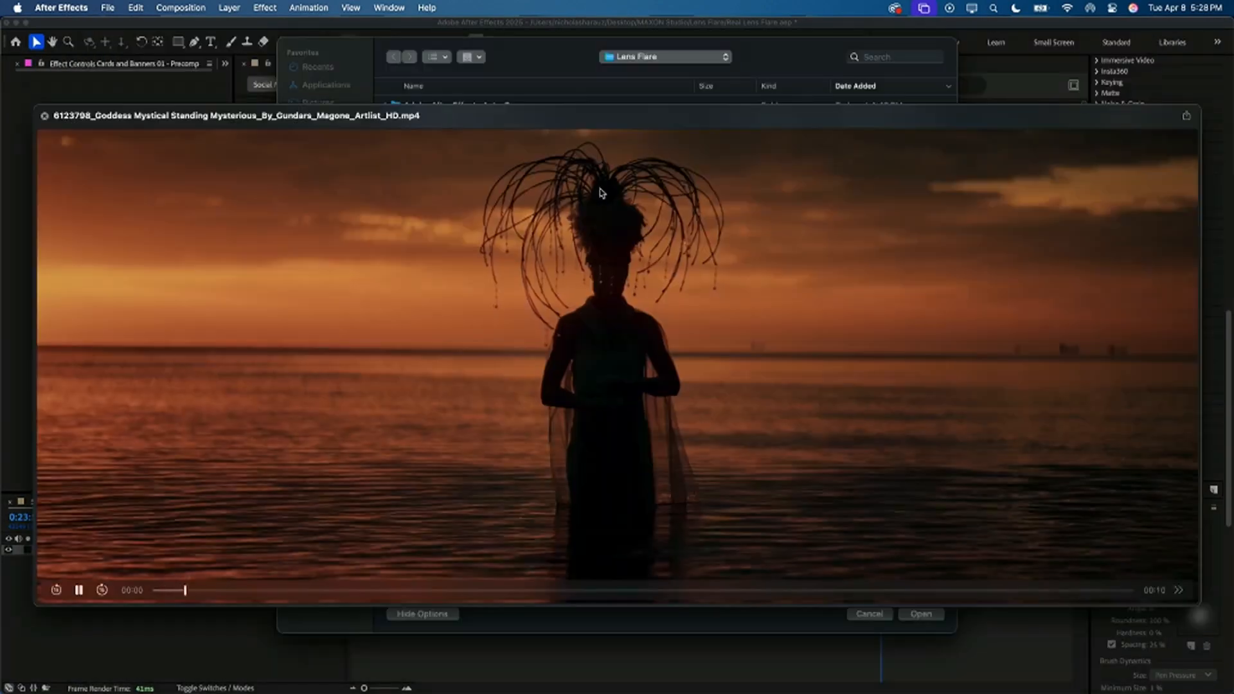
Step: Choose the Swaying Spruce Fir Tree Dawn clip and import it as the capsule's placeholder footage
{"action": "key", "text": "Down"}
{"action": "key", "text": "Down"}
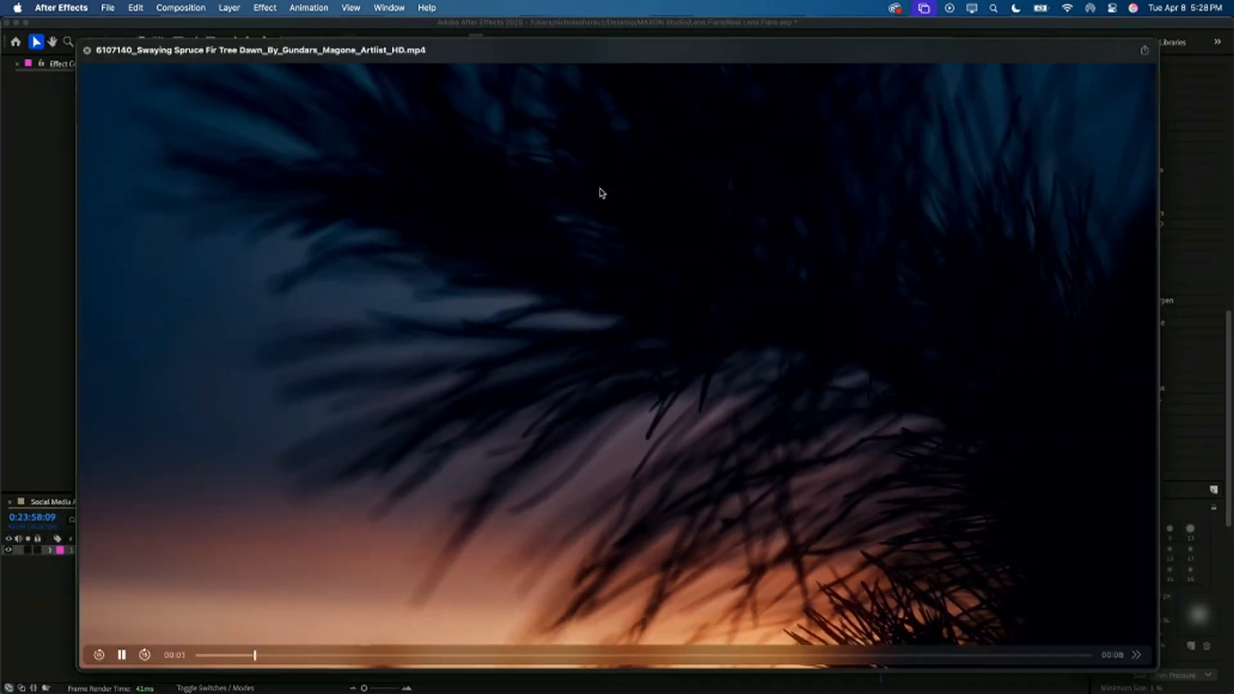
{"action": "key", "text": "space"}
{"action": "left_click", "coordinate": [921, 614]}
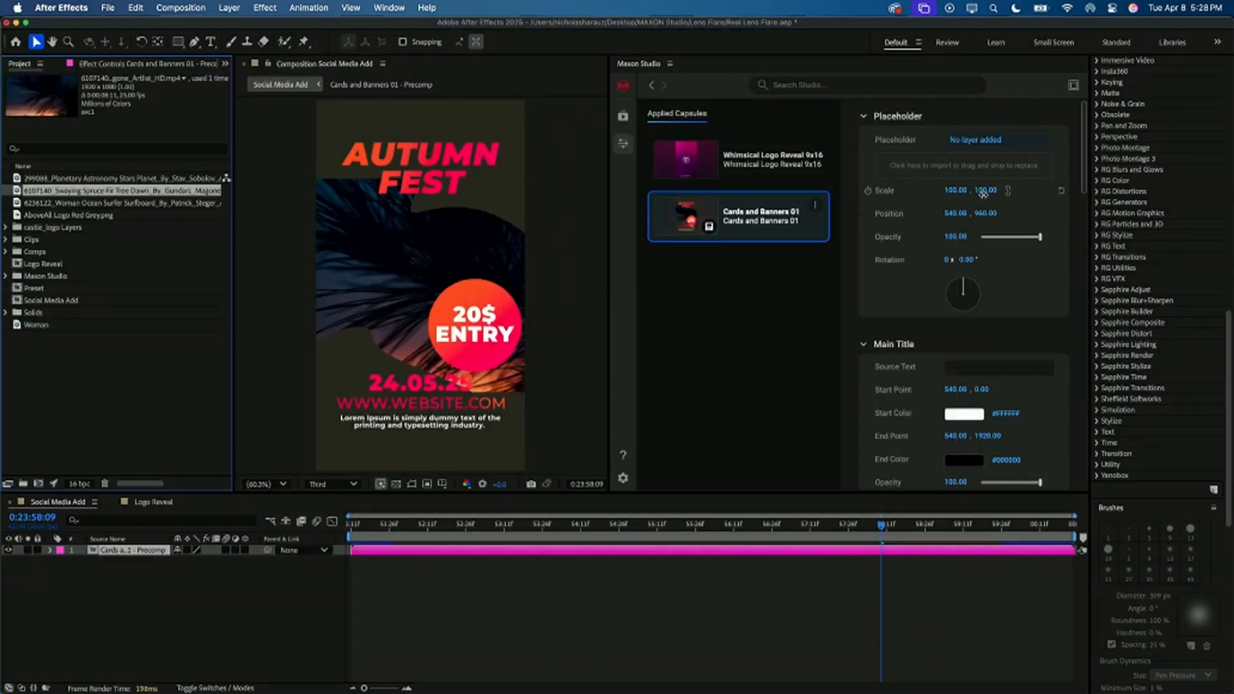
Step: Scale the placeholder footage to 68.50 and shift it slightly up and left, setting its X position to 523
{"action": "mouse_move", "coordinate": [987, 192]}
{"action": "left_mouse_down"}
{"action": "mouse_move", "coordinate": [963, 191]}
{"action": "mouse_move", "coordinate": [947, 214]}
{"action": "mouse_move", "coordinate": [990, 214]}
{"action": "mouse_move", "coordinate": [980, 214]}
{"action": "left_mouse_up"}
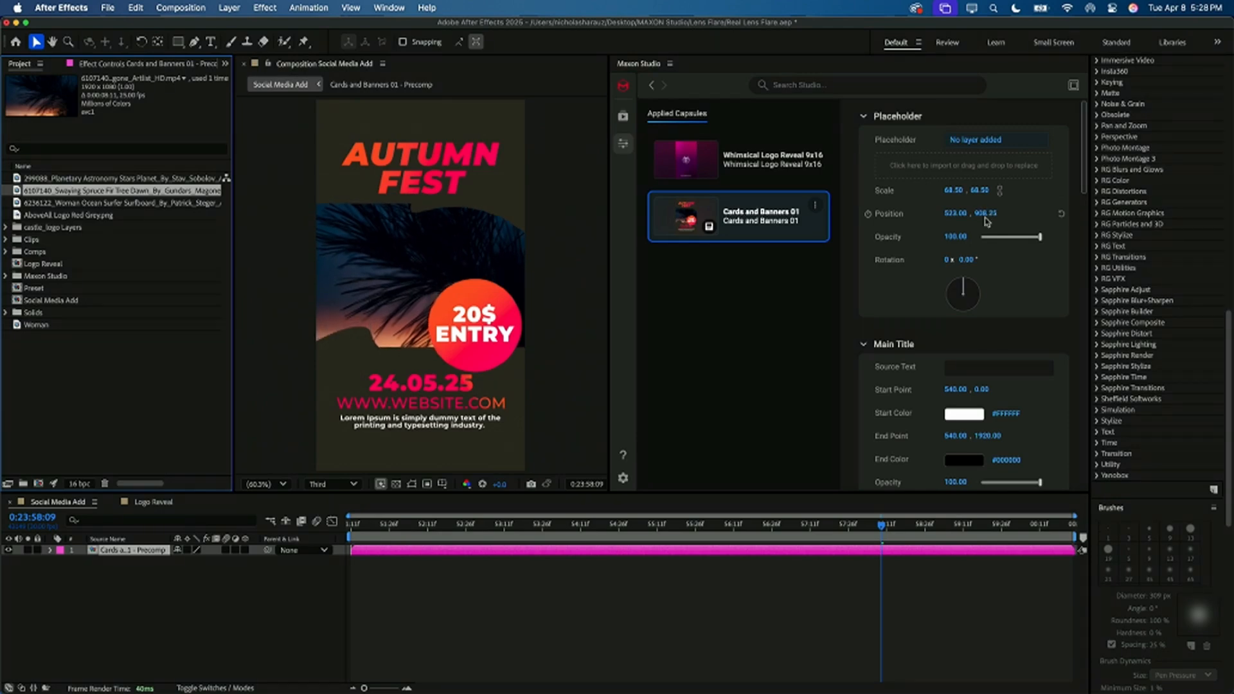
Step: Set the Main Title's gradient start color to bright blue, about #008DF3
{"action": "scroll", "coordinate": [909, 349], "scroll_direction": "down", "scroll_amount": 5}
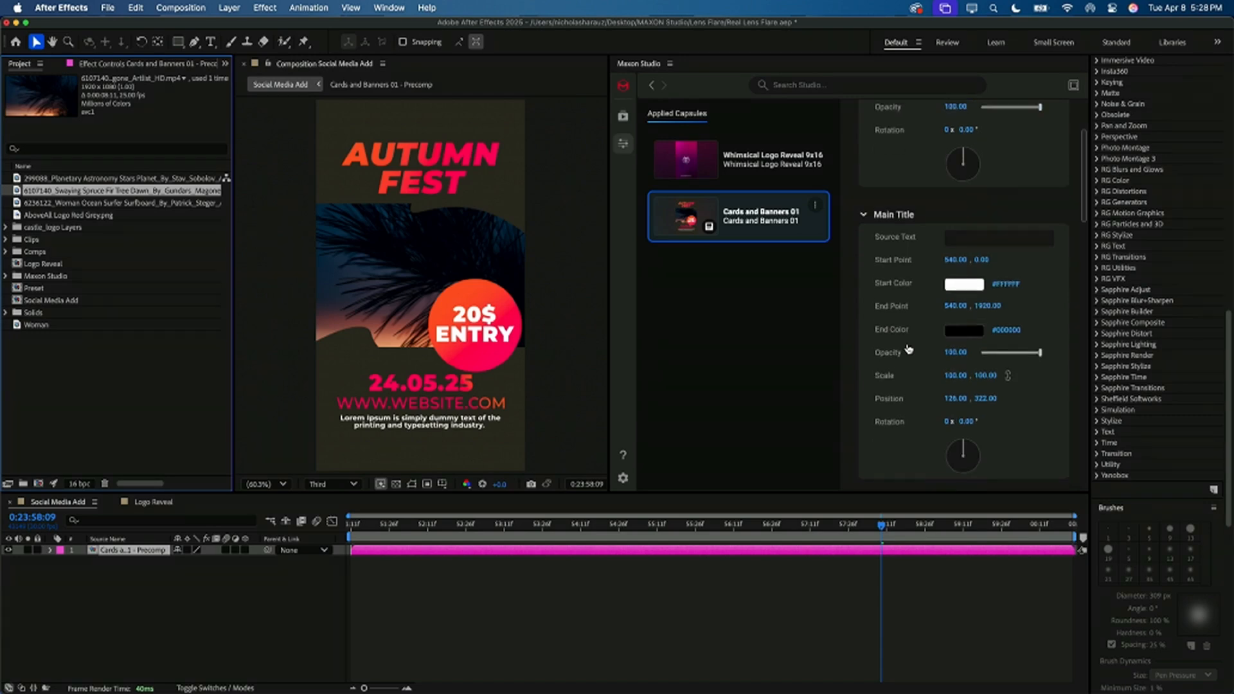
{"action": "scroll", "coordinate": [909, 349], "scroll_direction": "down", "scroll_amount": 2}
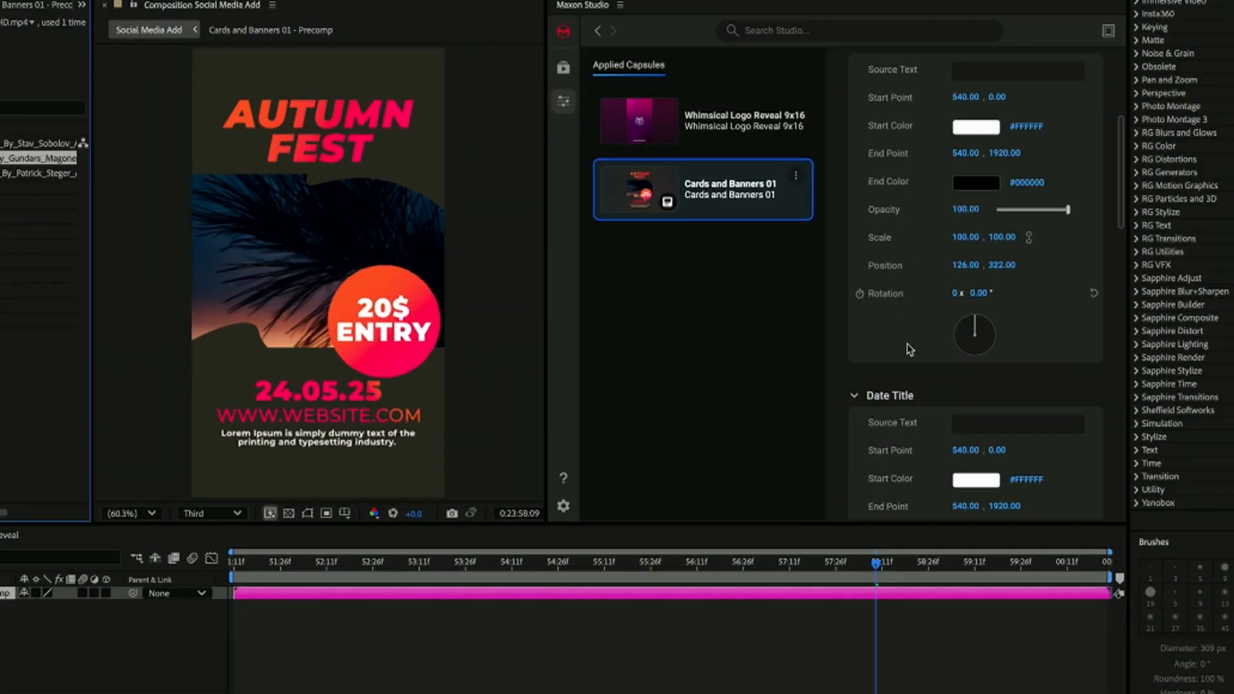
{"action": "scroll", "coordinate": [908, 346], "scroll_direction": "up", "scroll_amount": 1}
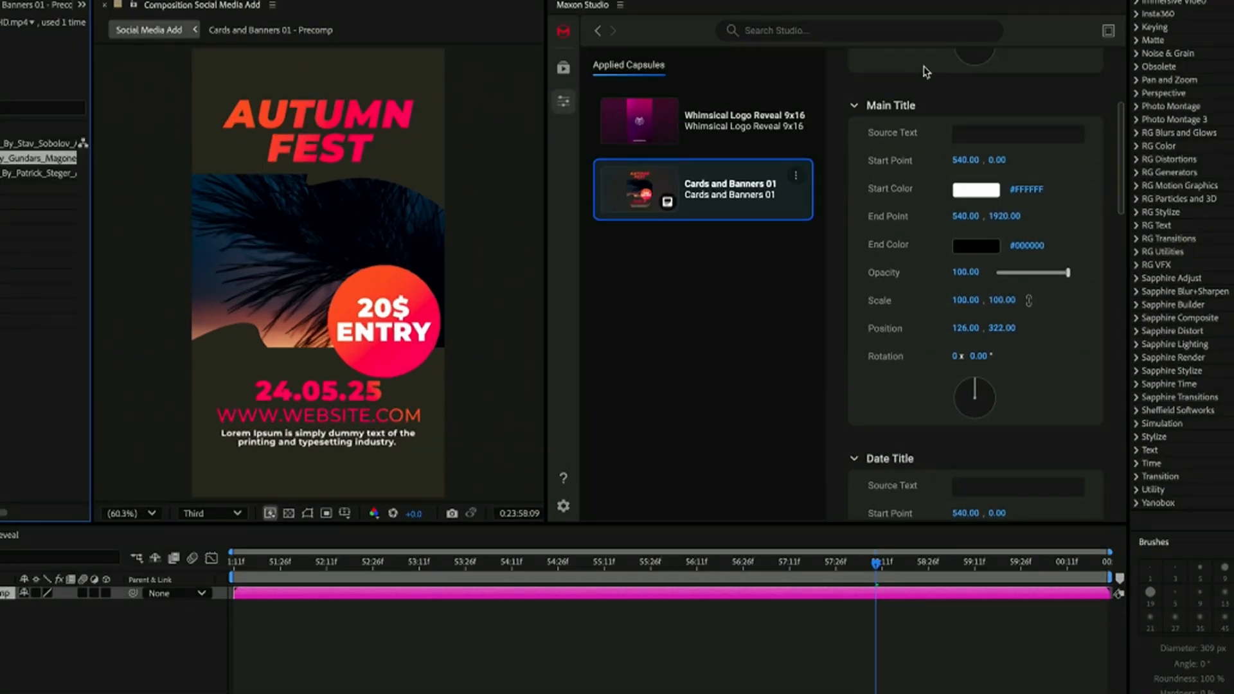
{"action": "left_click", "coordinate": [988, 192]}
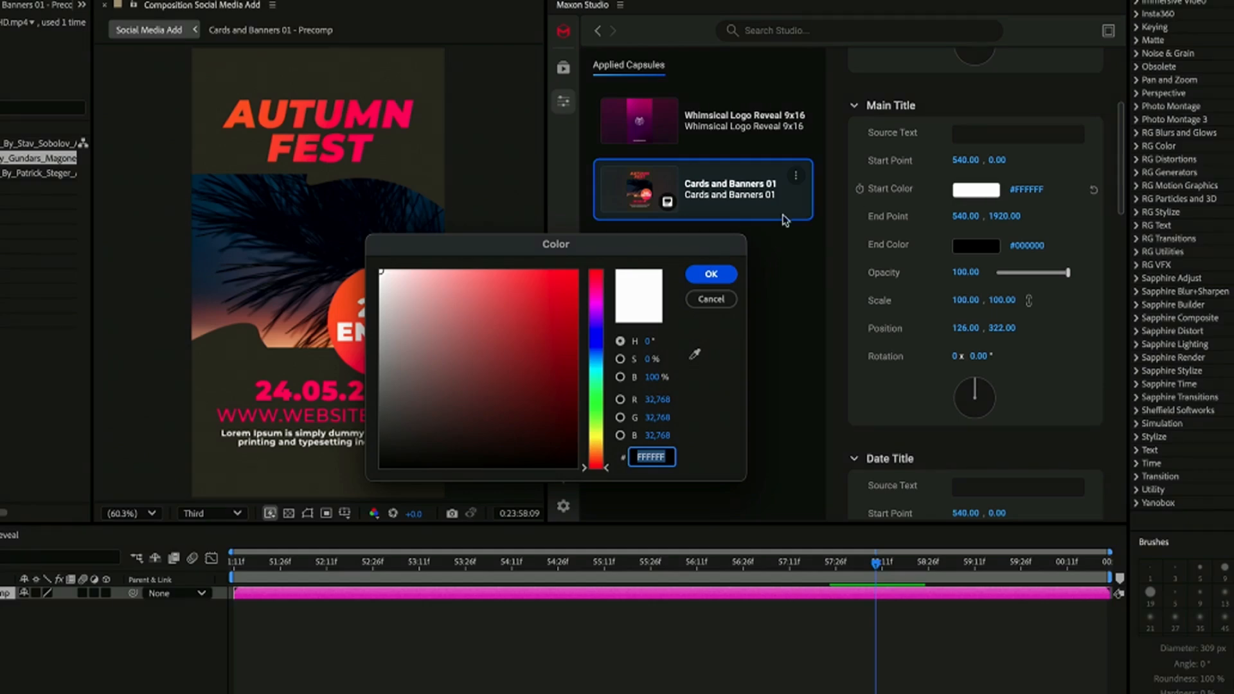
{"action": "left_click_drag", "start_coordinate": [594, 353], "coordinate": [576, 280]}
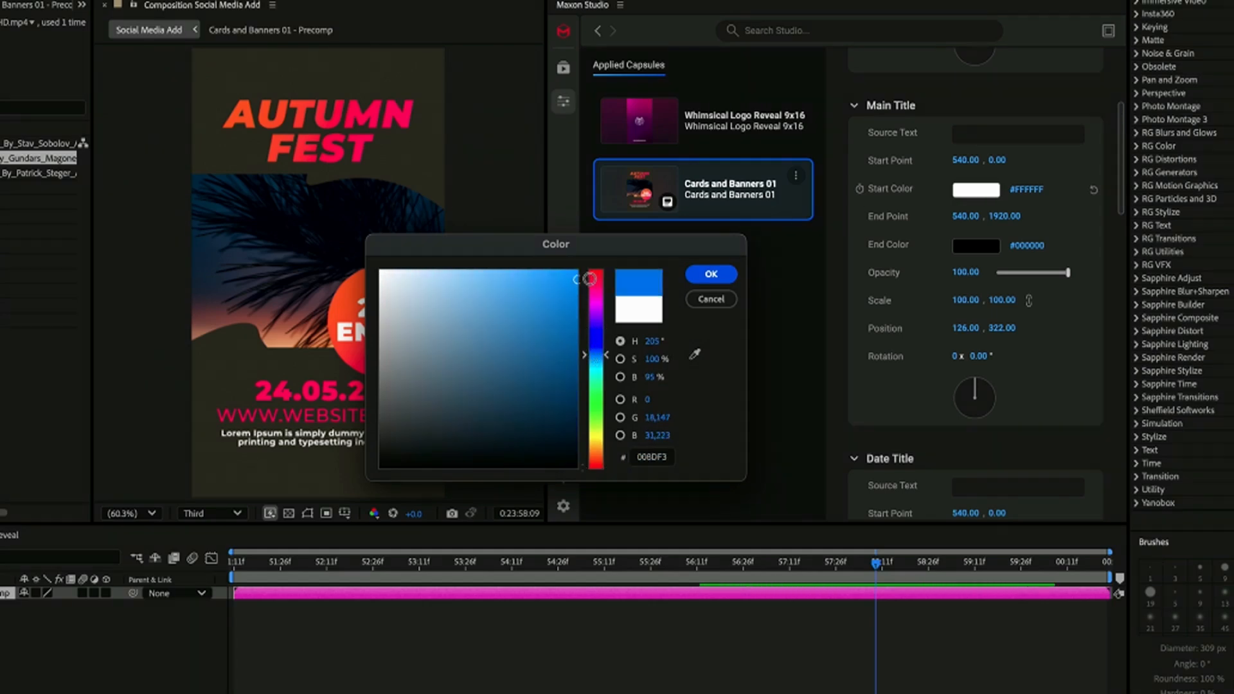
{"action": "left_click", "coordinate": [714, 274]}
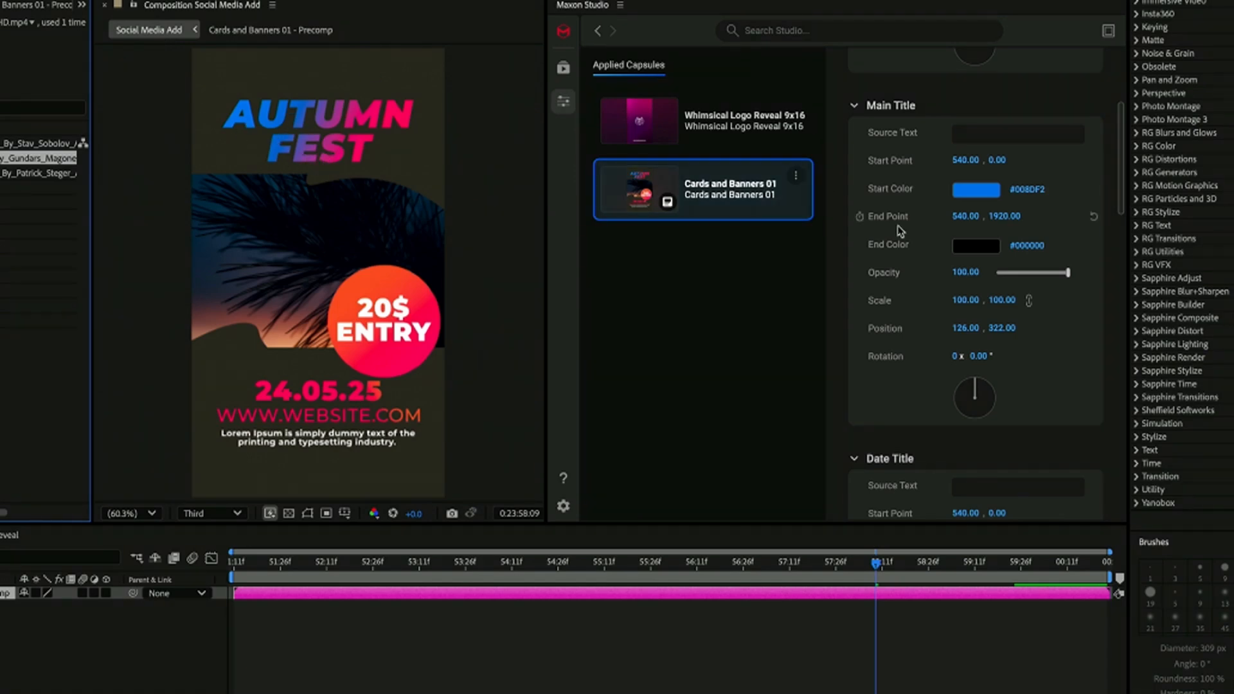
Step: Set the Main Title's gradient end color to orange-red, about #EF4E02
{"action": "left_click", "coordinate": [978, 245]}
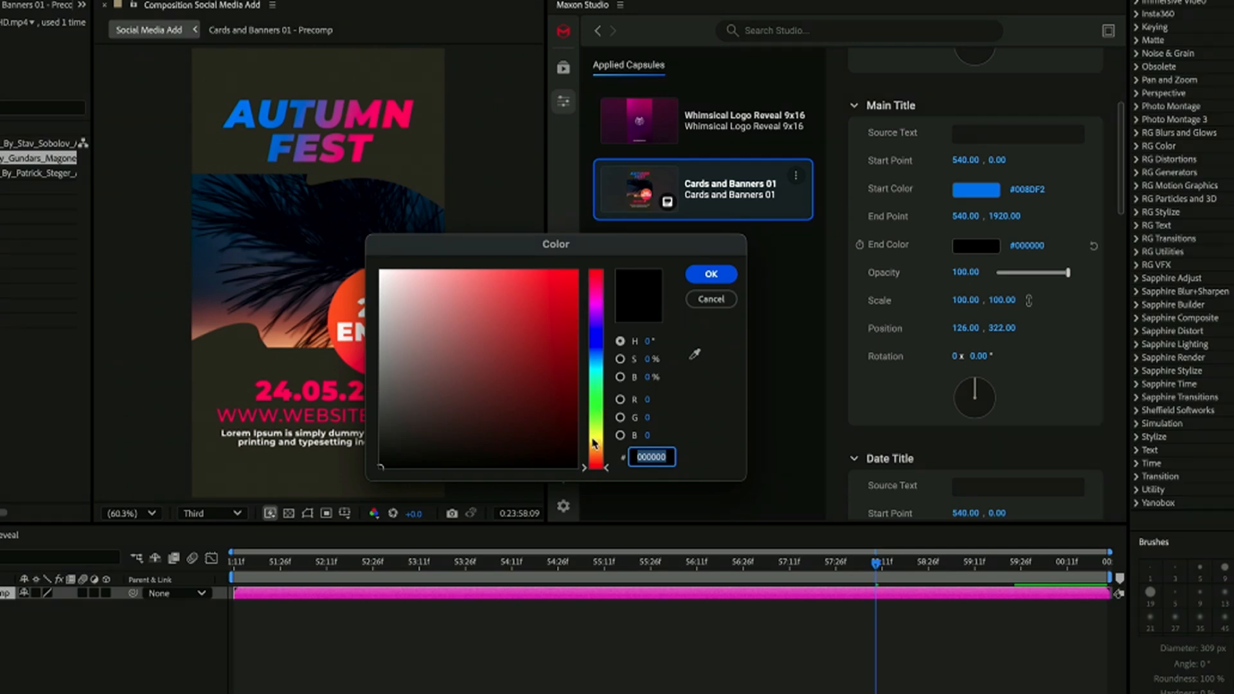
{"action": "left_click", "coordinate": [596, 460]}
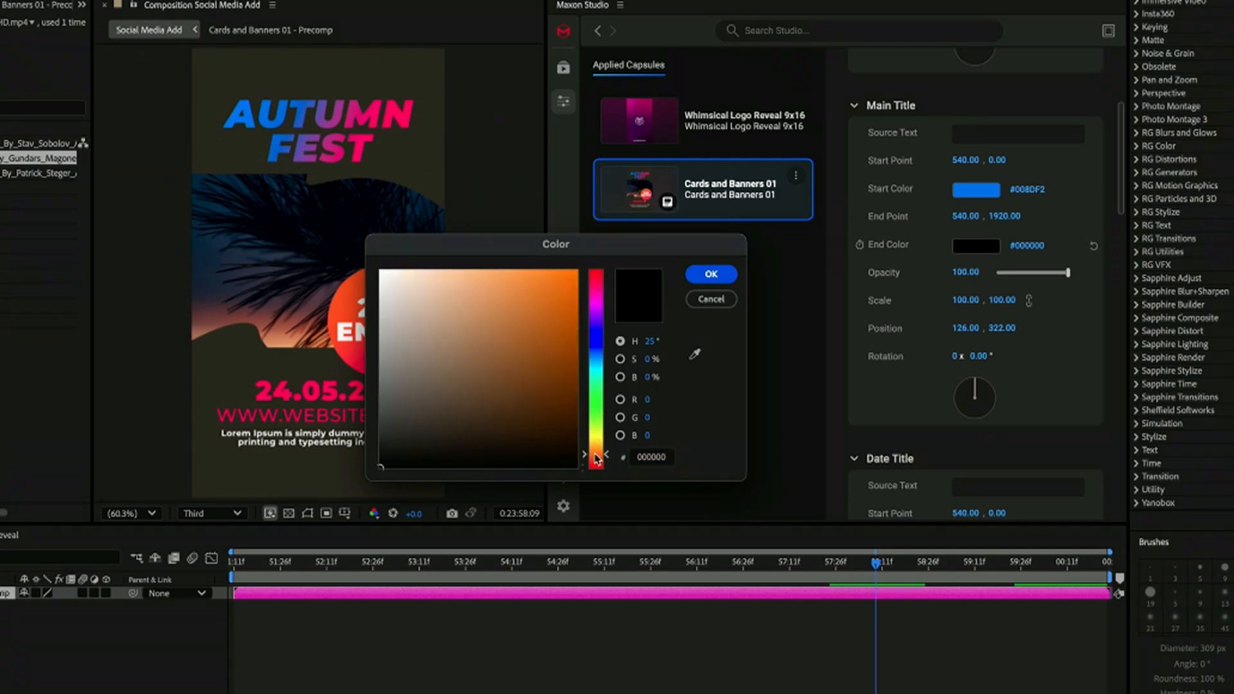
{"action": "left_click", "coordinate": [576, 284]}
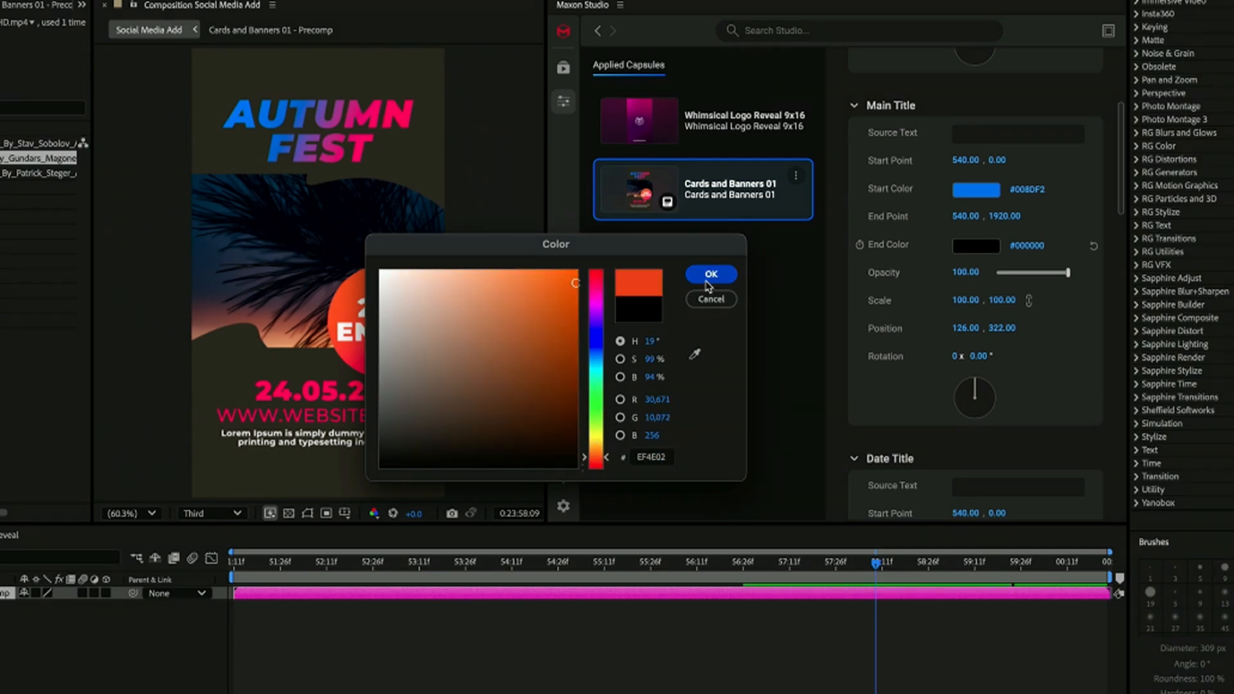
{"action": "left_click", "coordinate": [710, 275]}
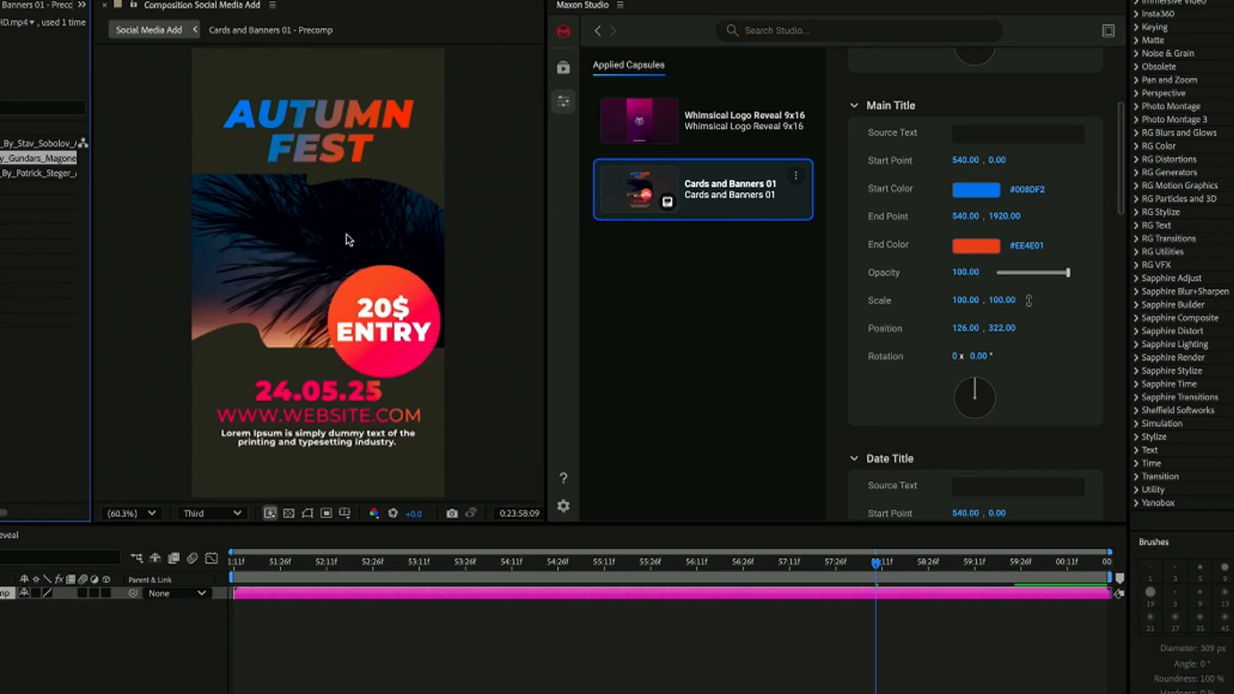
Step: Review the capsule's remaining settings from Date Title through Circle, and show the options available for the Cards and Banners 01 instance
{"action": "scroll", "coordinate": [900, 355], "scroll_direction": "down", "scroll_amount": 10}
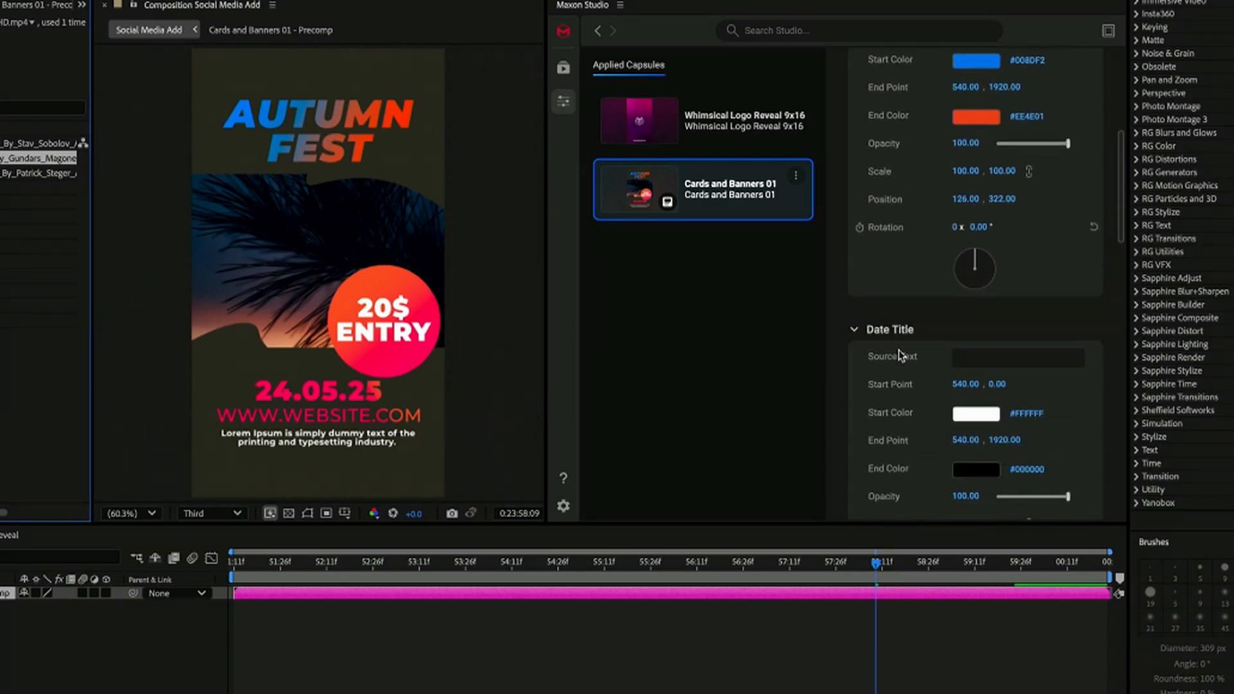
{"action": "scroll", "coordinate": [900, 354], "scroll_direction": "down", "scroll_amount": 15}
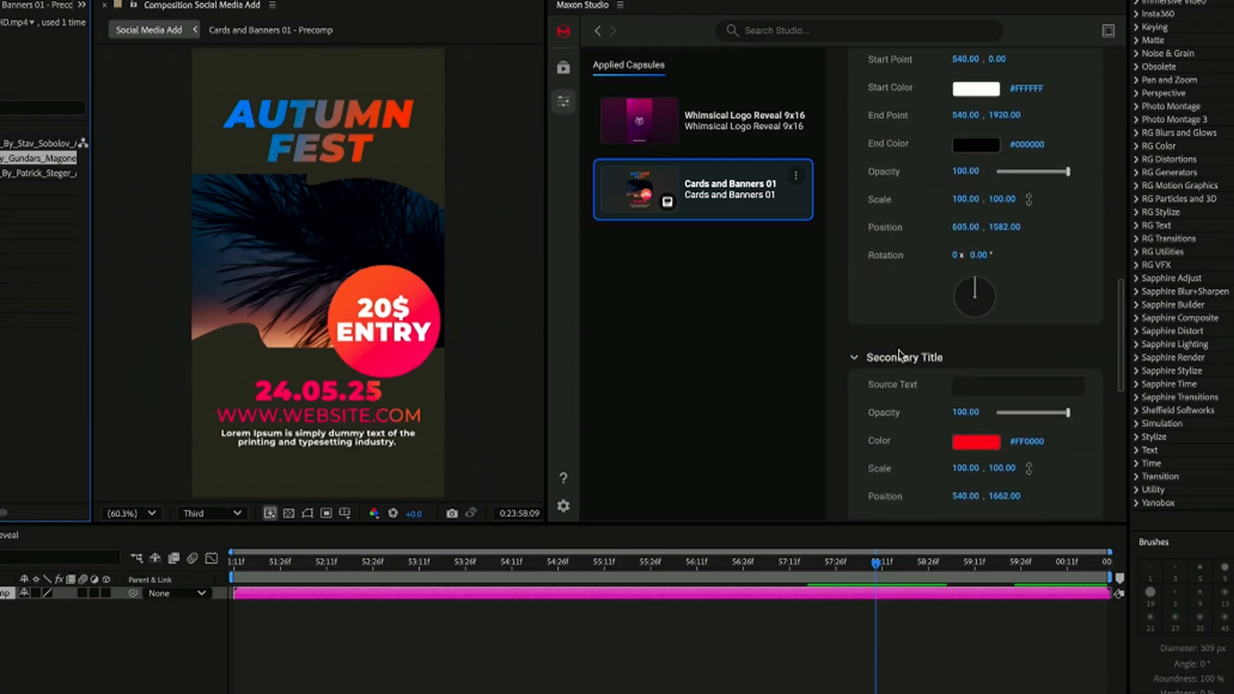
{"action": "scroll", "coordinate": [900, 354], "scroll_direction": "down", "scroll_amount": 1}
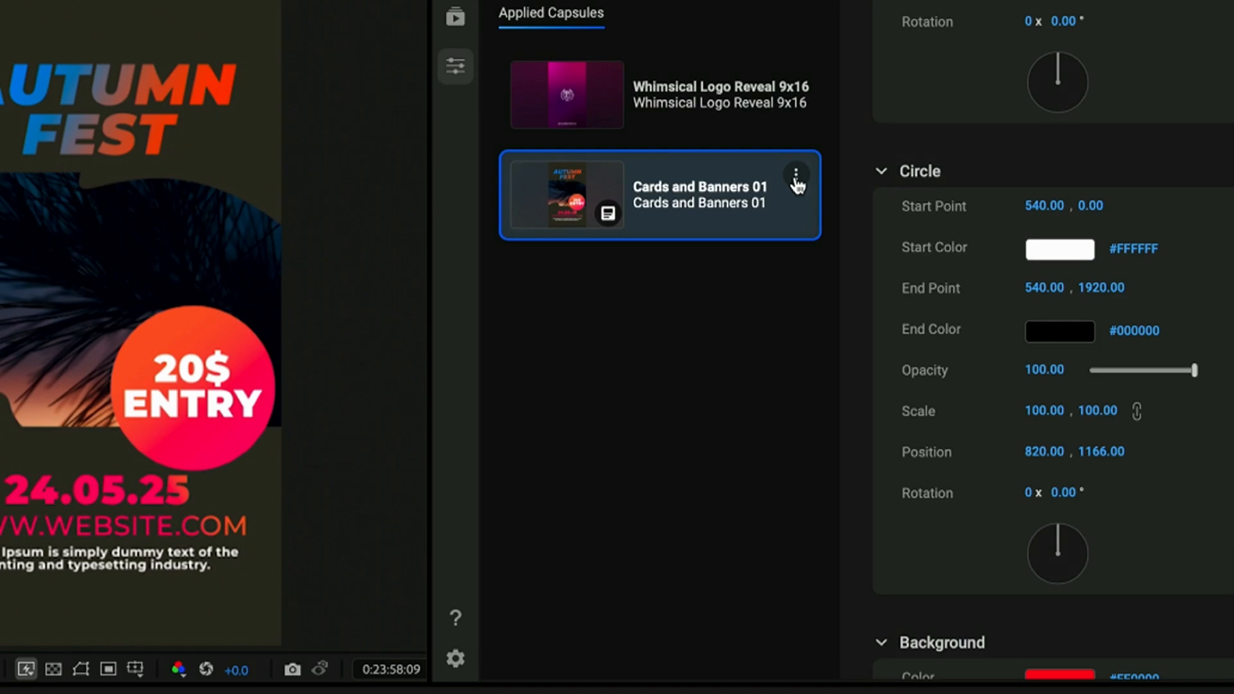
{"action": "left_click", "coordinate": [796, 176]}
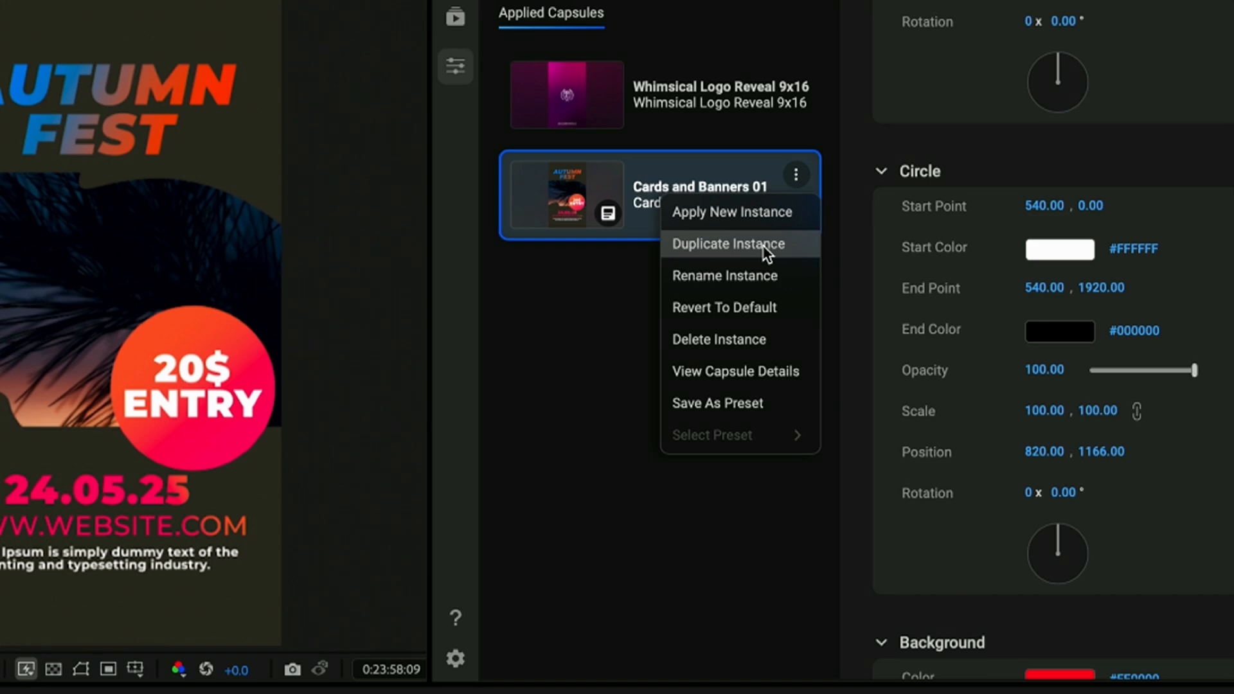
{"action": "left_click", "coordinate": [601, 456]}
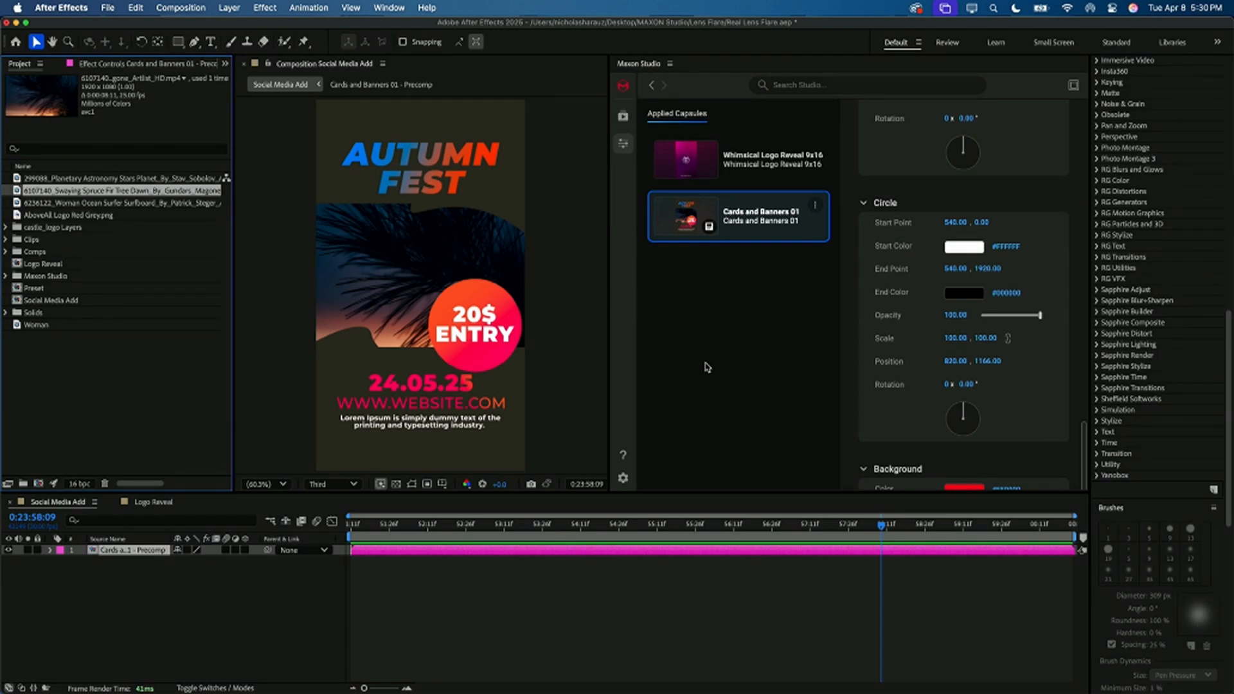
Step: Switch to the Logo Reveal composition and play its animation from the start, stopping once the logo and web address are shown
{"action": "left_click", "coordinate": [157, 503]}
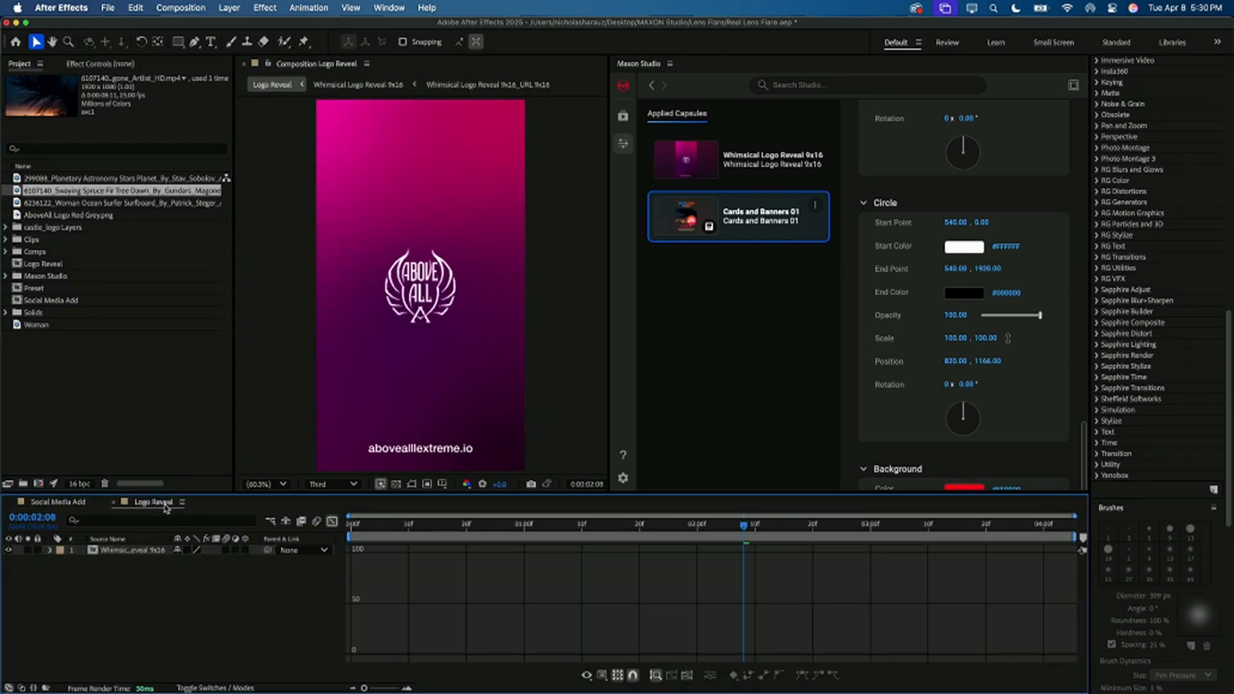
{"action": "left_click_drag", "start_coordinate": [362, 524], "coordinate": [343, 531]}
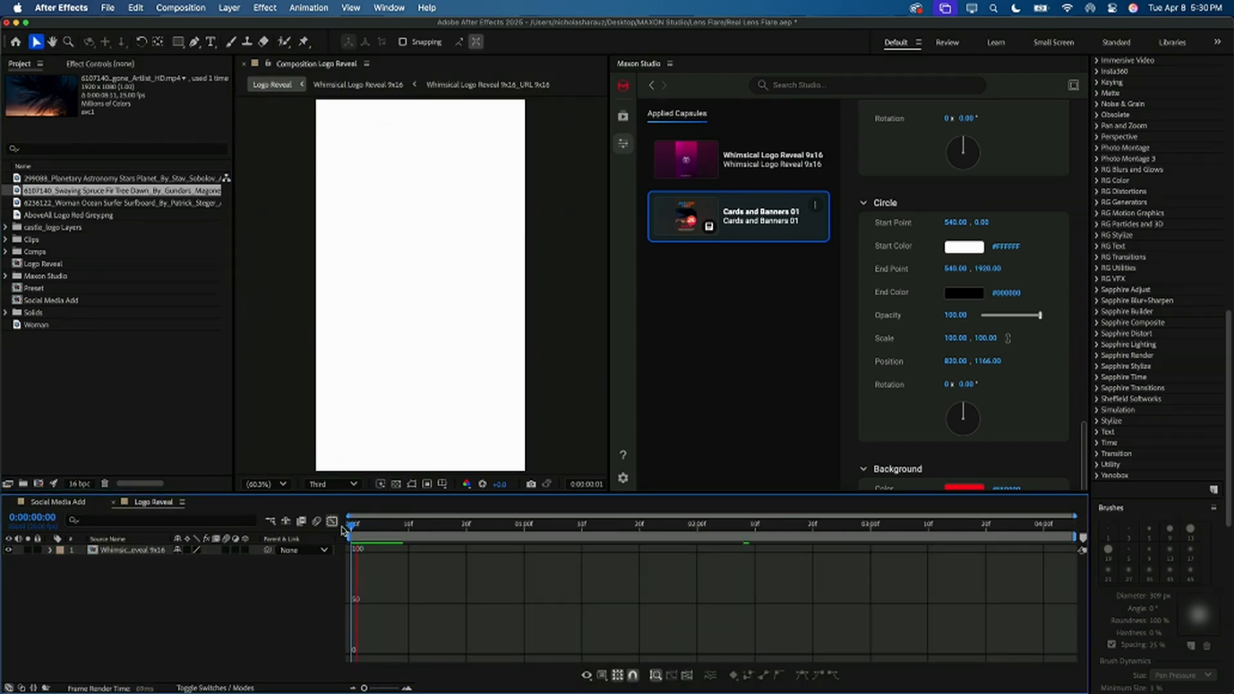
{"action": "key", "text": "space"}
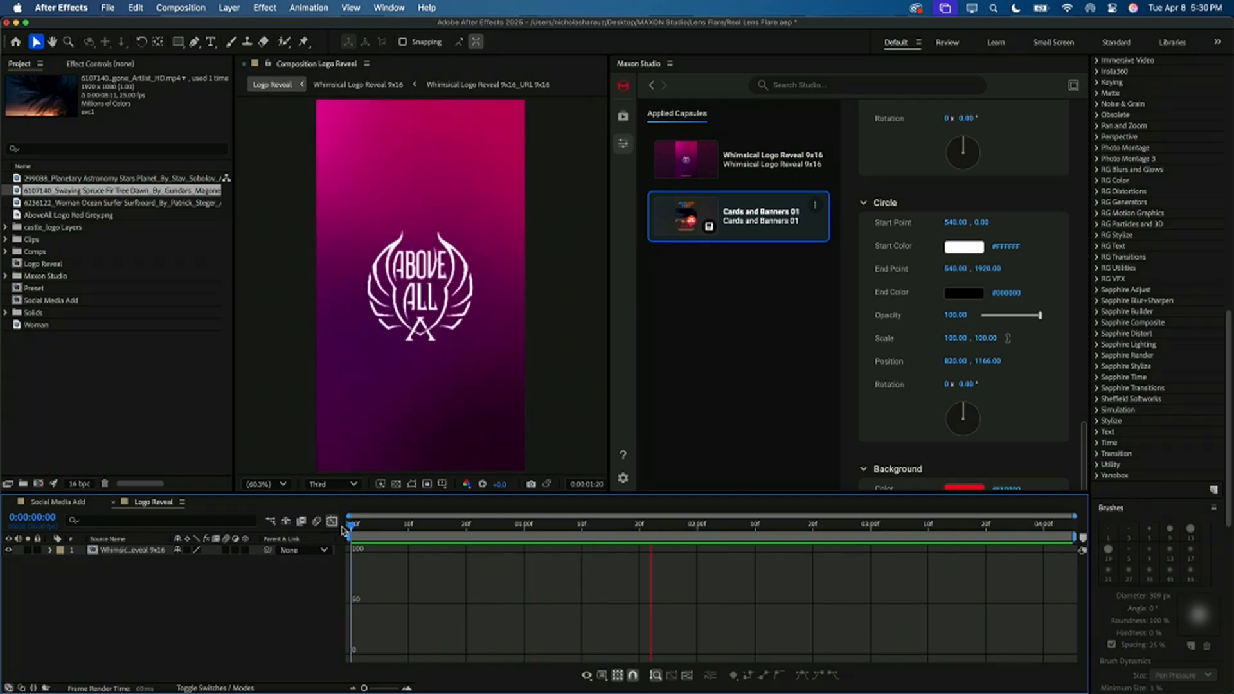
{"action": "key", "text": "space"}
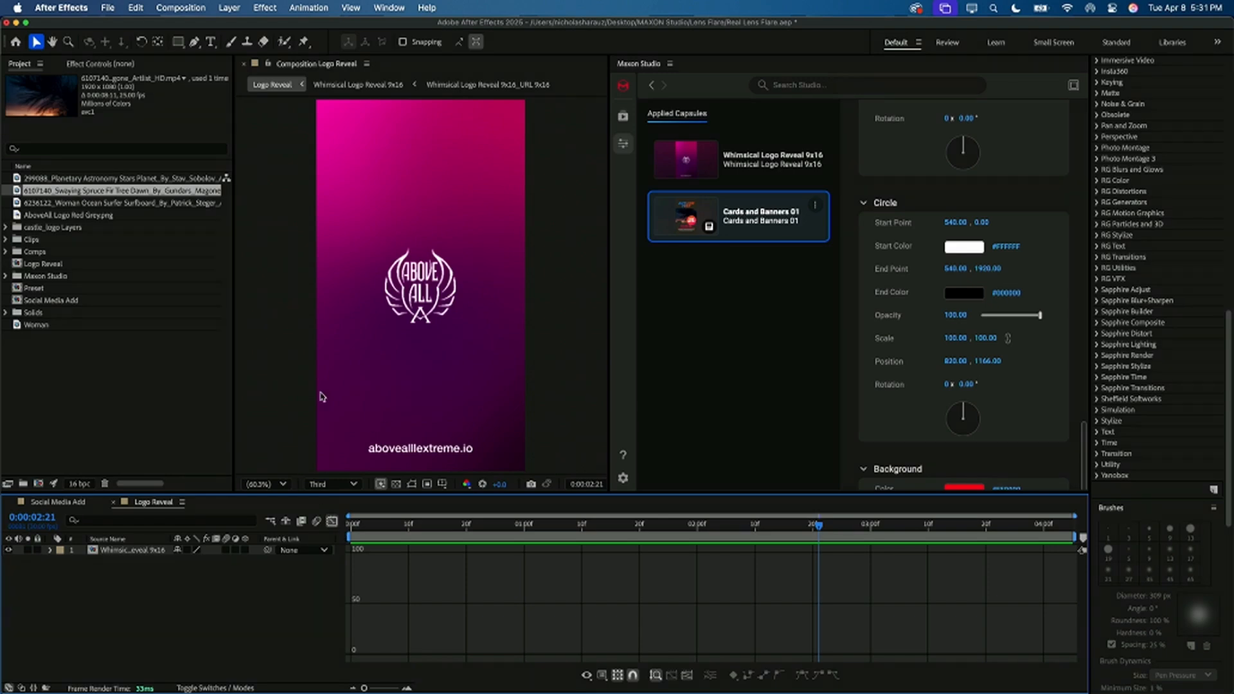
Step: Return to the Maxon Studio capsule library, enlarge it to fill the workspace and go back to the beginning of the capsule list
{"action": "left_click", "coordinate": [623, 119]}
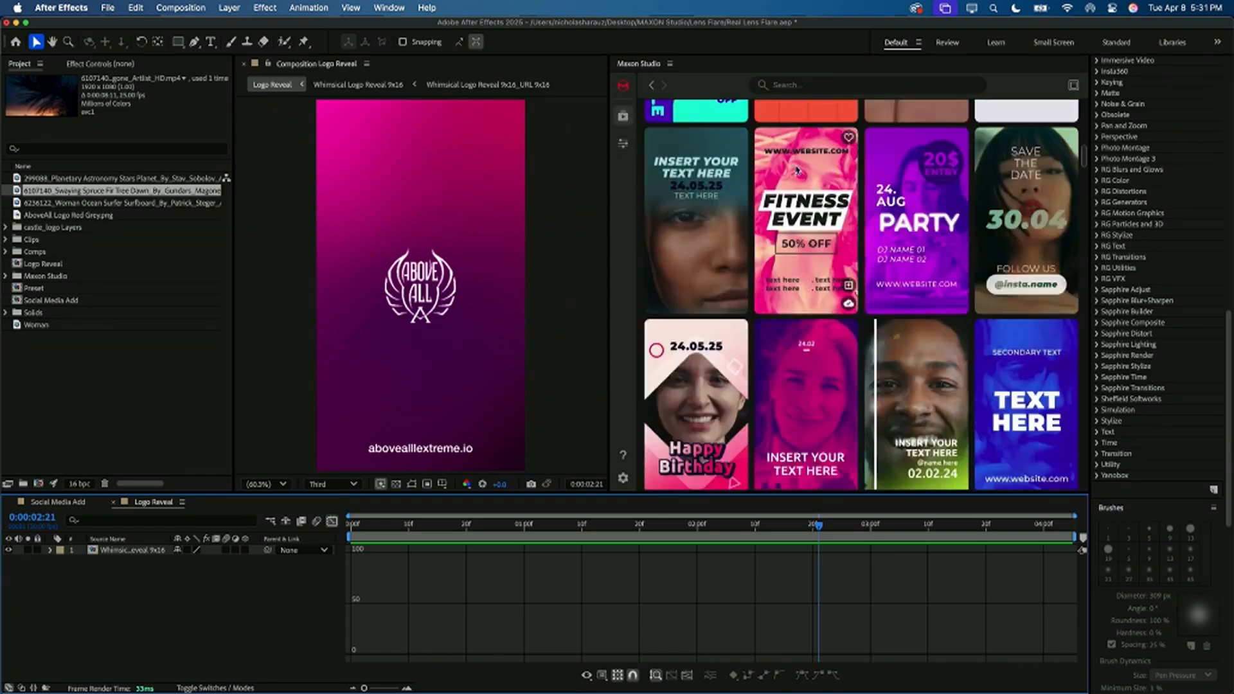
{"action": "scroll", "coordinate": [805, 120], "scroll_direction": "down", "scroll_amount": 10}
{"action": "key", "text": "grave"}
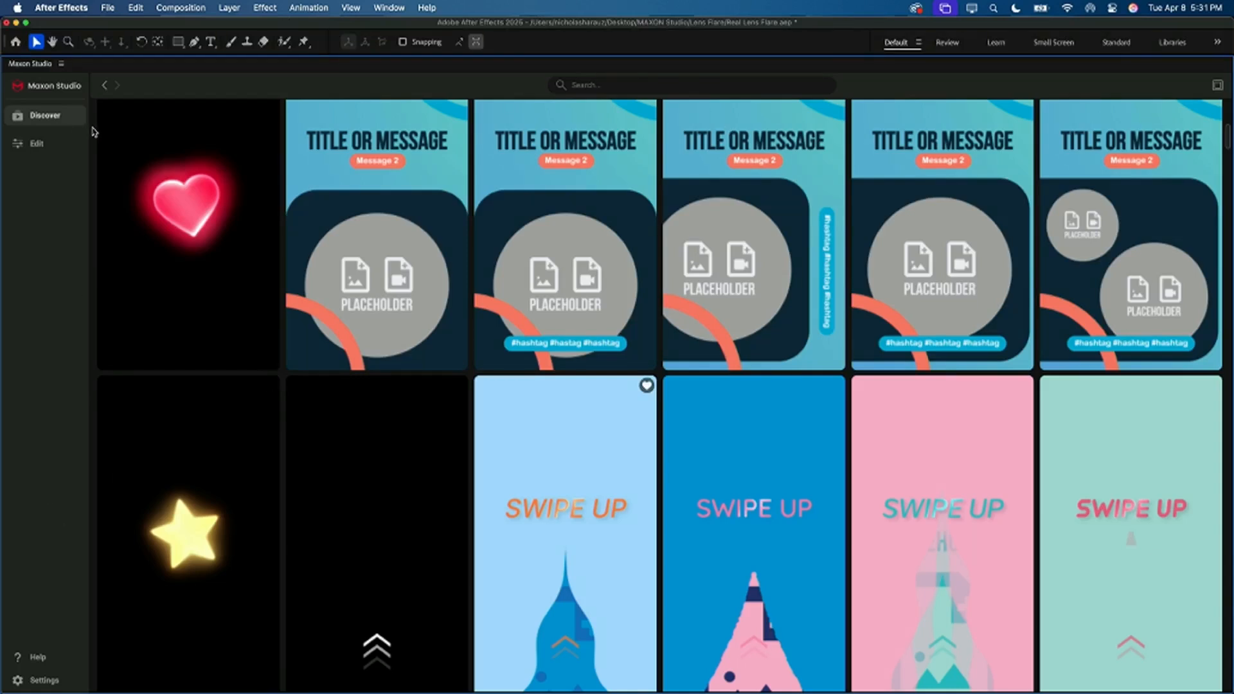
{"action": "left_click", "coordinate": [104, 88]}
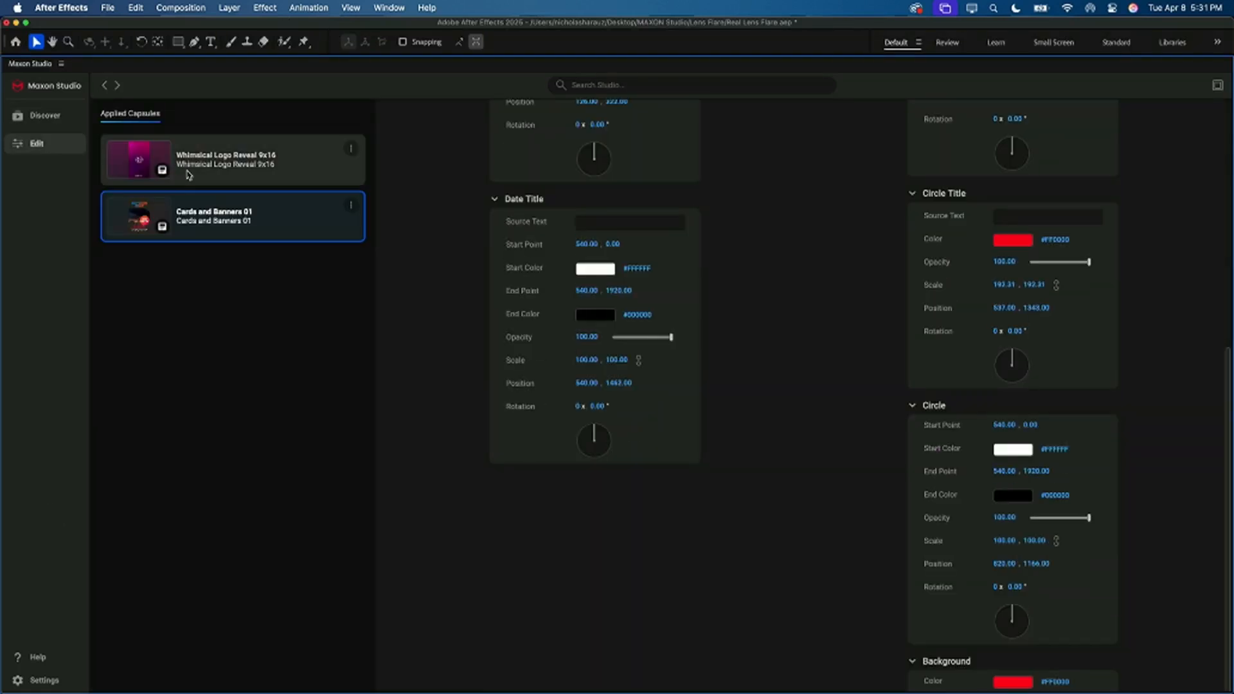
{"action": "left_click", "coordinate": [39, 127]}
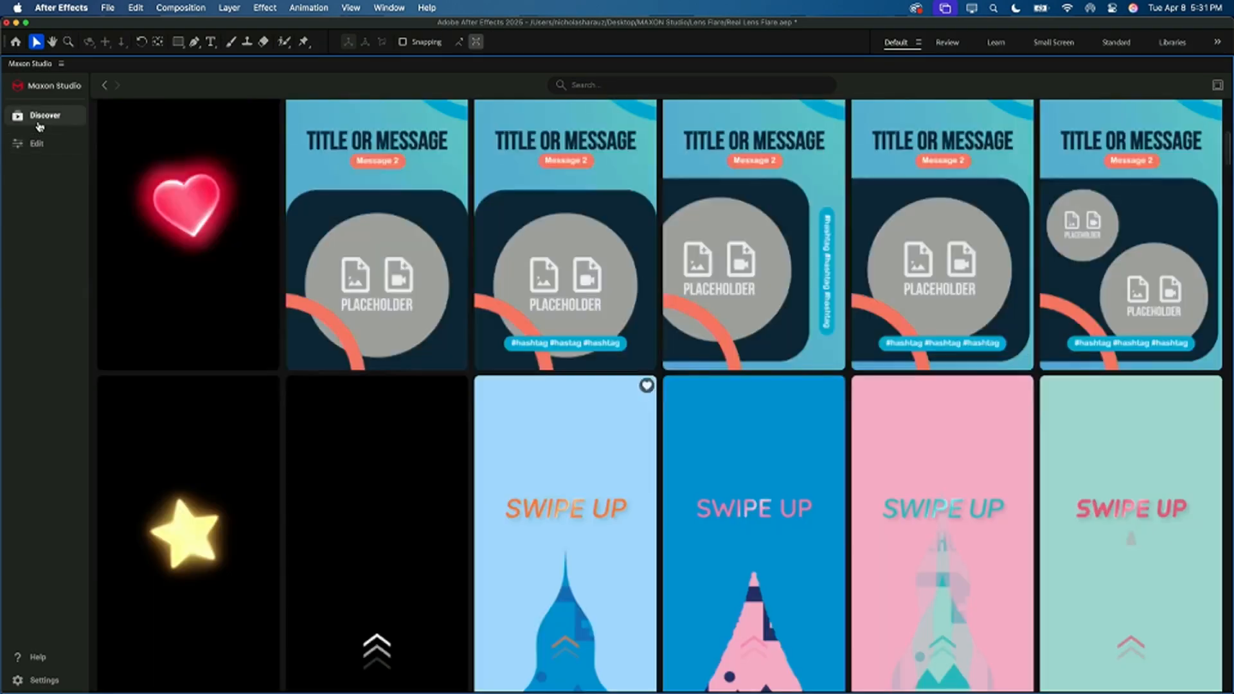
{"action": "scroll", "coordinate": [215, 178], "scroll_direction": "up", "scroll_amount": 5}
{"action": "scroll", "coordinate": [215, 175], "scroll_direction": "up", "scroll_amount": 5}
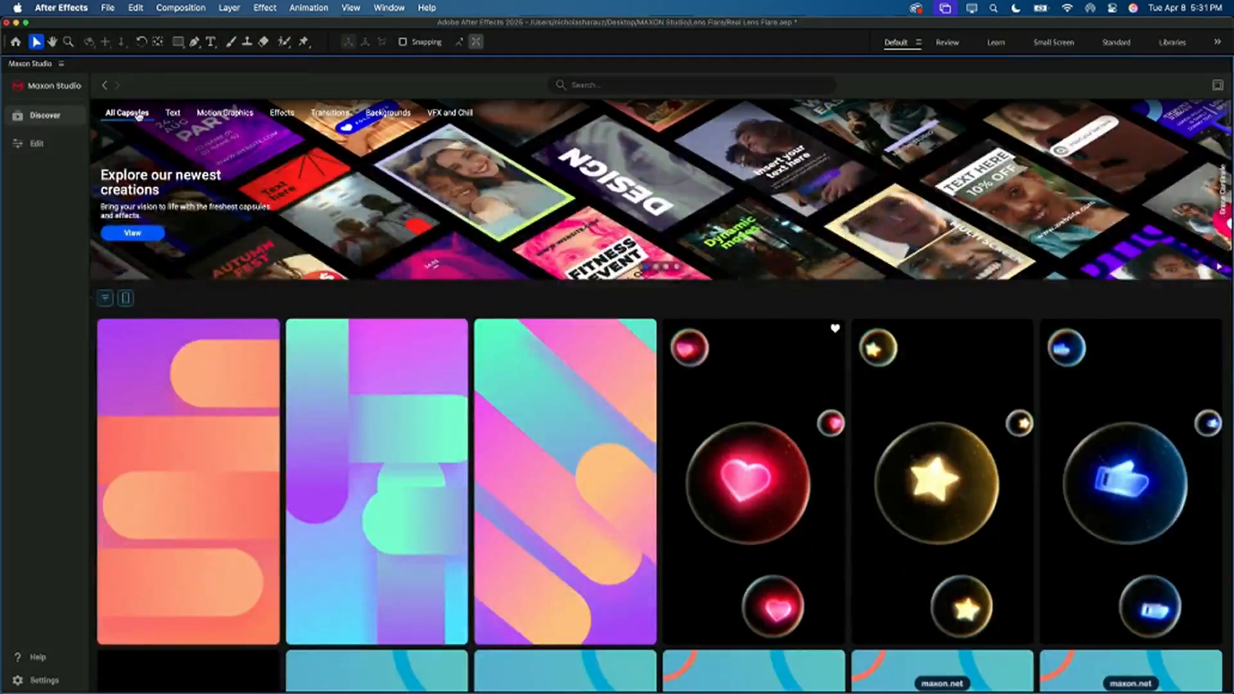
Step: Filter the library to All Capsules with Horizontal orientation and browse the animated pattern and shape capsules
{"action": "left_click", "coordinate": [105, 298]}
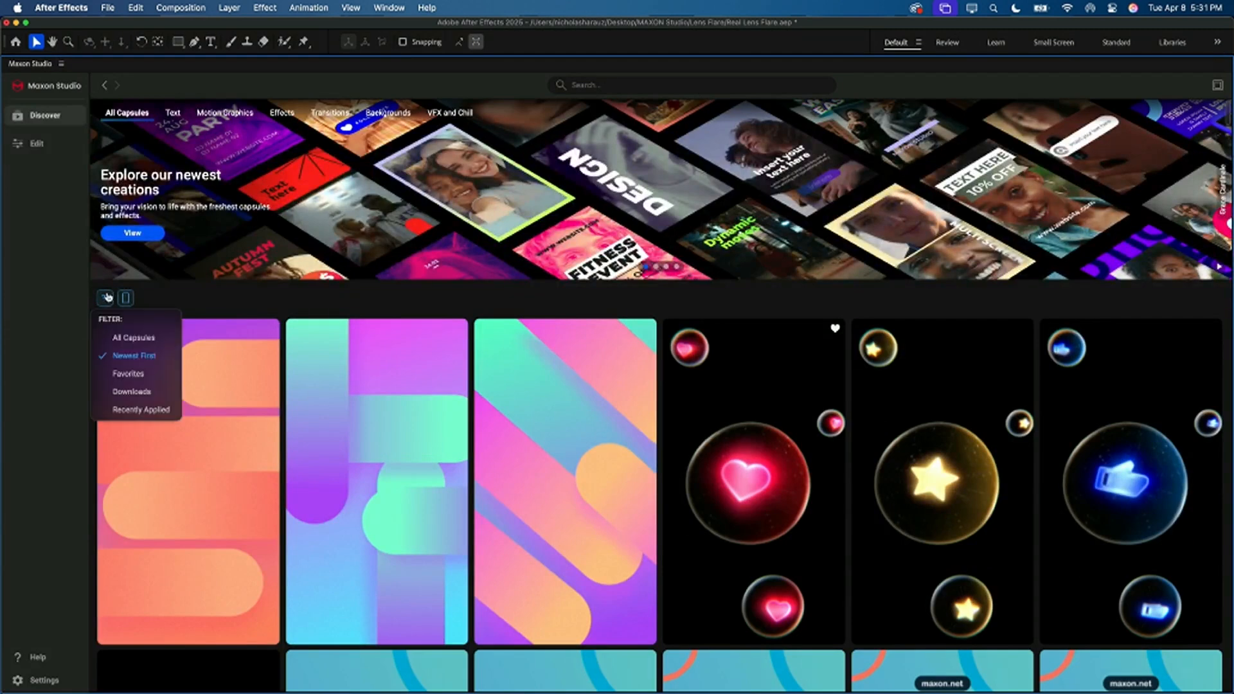
{"action": "left_click", "coordinate": [132, 337]}
{"action": "left_click", "coordinate": [125, 297]}
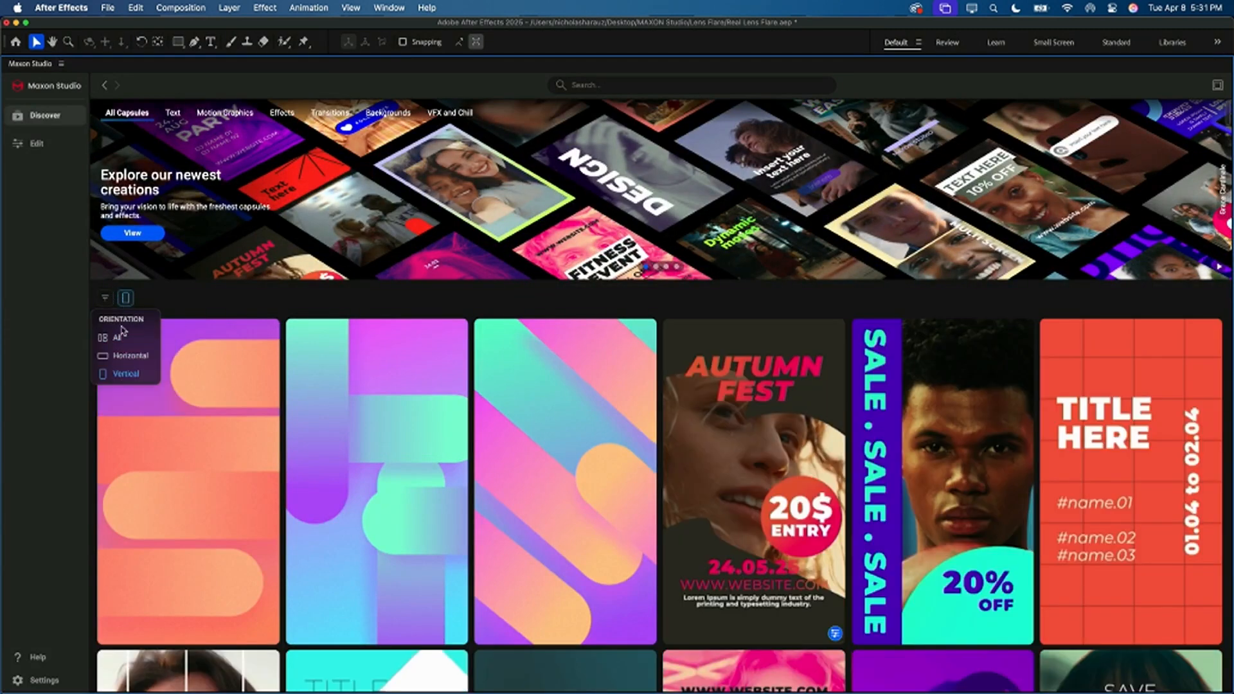
{"action": "left_click", "coordinate": [130, 356]}
{"action": "scroll", "coordinate": [130, 356], "scroll_direction": "down", "scroll_amount": 5}
{"action": "scroll", "coordinate": [317, 454], "scroll_direction": "down", "scroll_amount": 10}
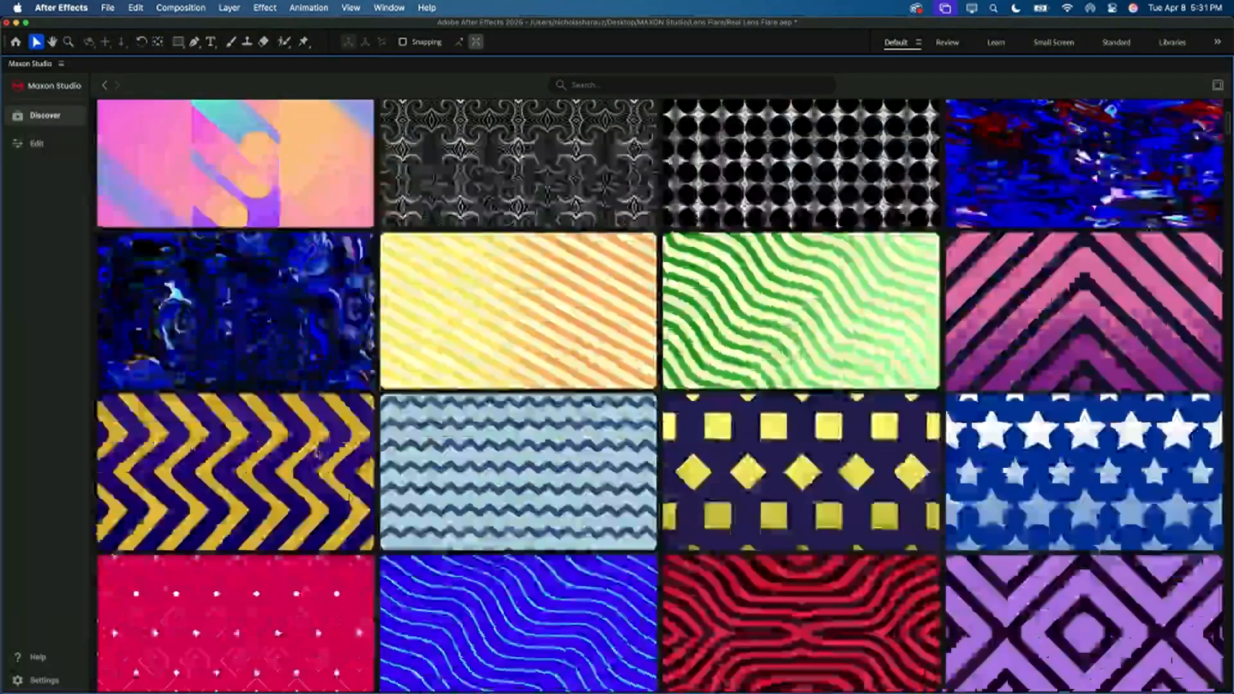
{"action": "mouse_move", "coordinate": [501, 276]}
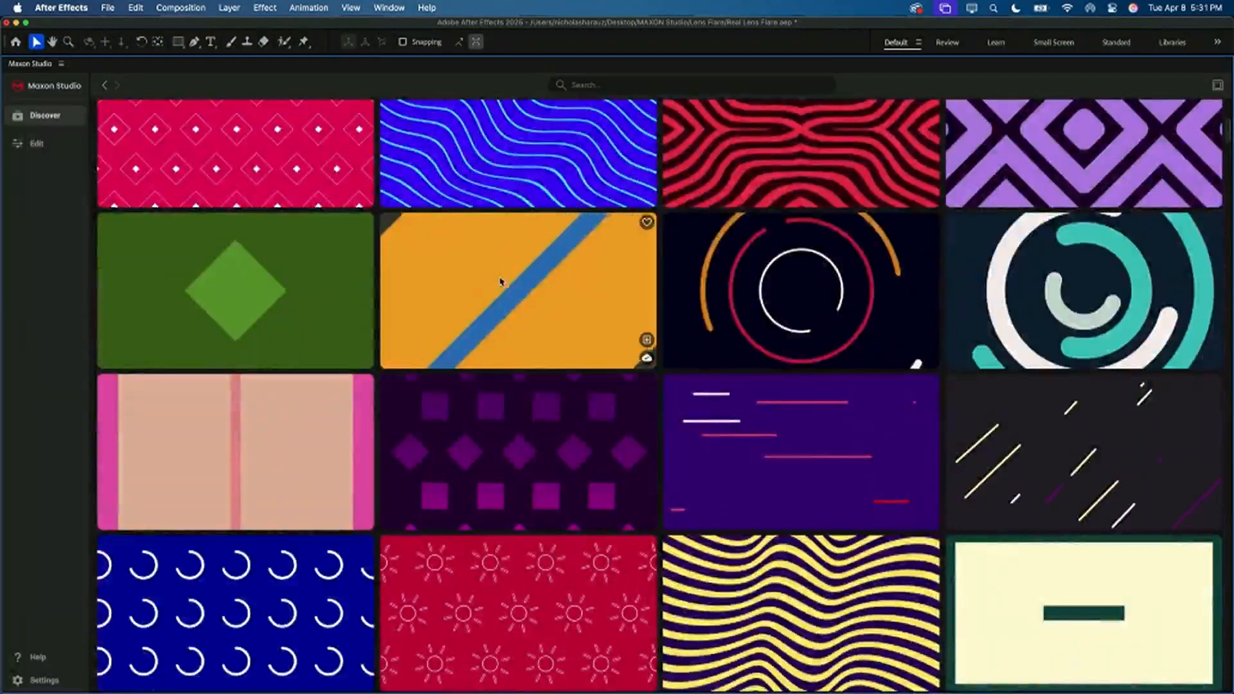